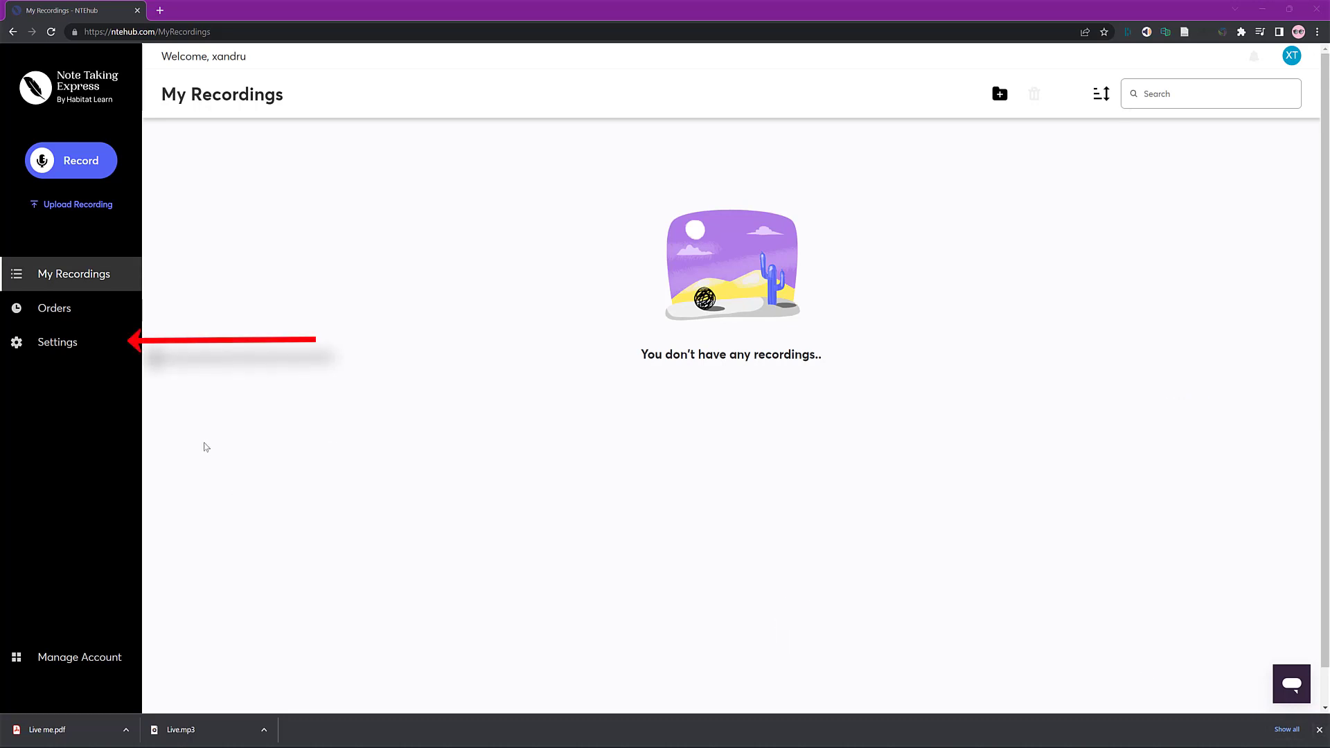
# Turn on screen tinting in the accessibility settings, set its colour to Red, and switch the tinting off again
pyautogui.click(61, 350)
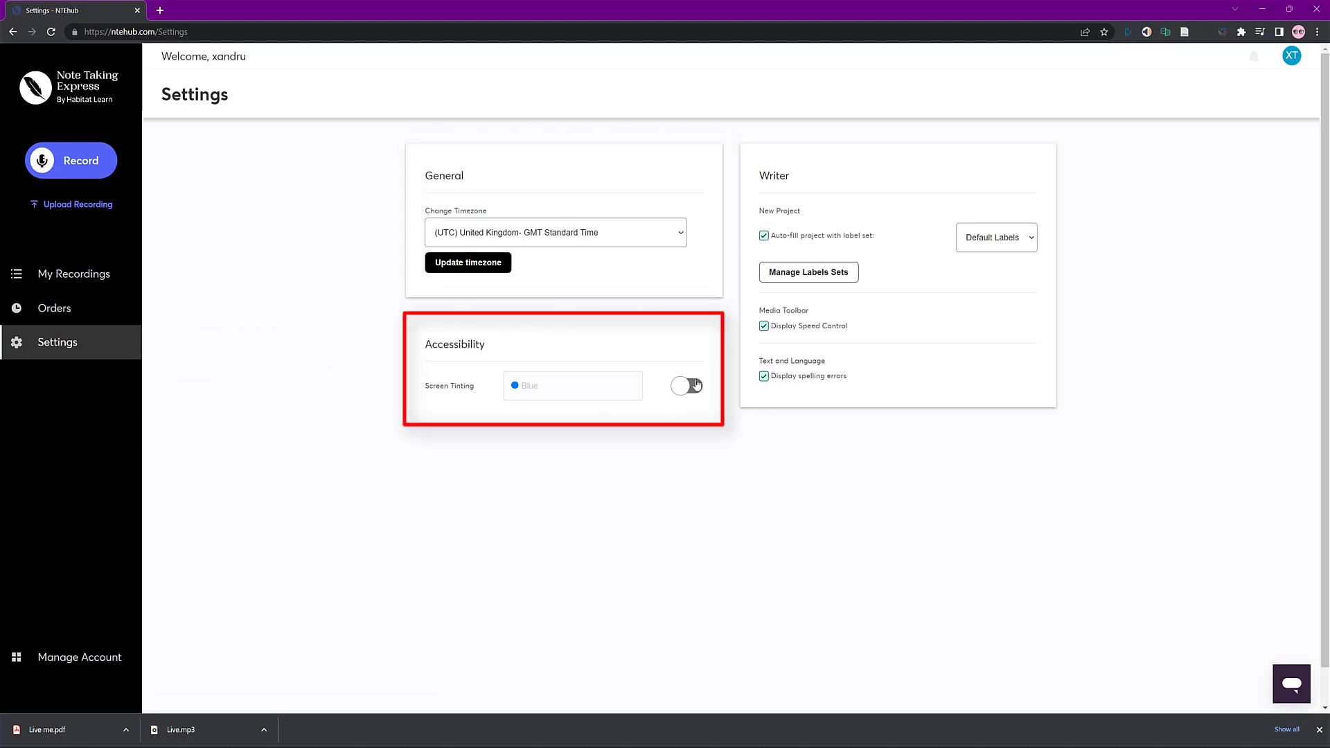
pyautogui.click(696, 385)
pyautogui.click(623, 385)
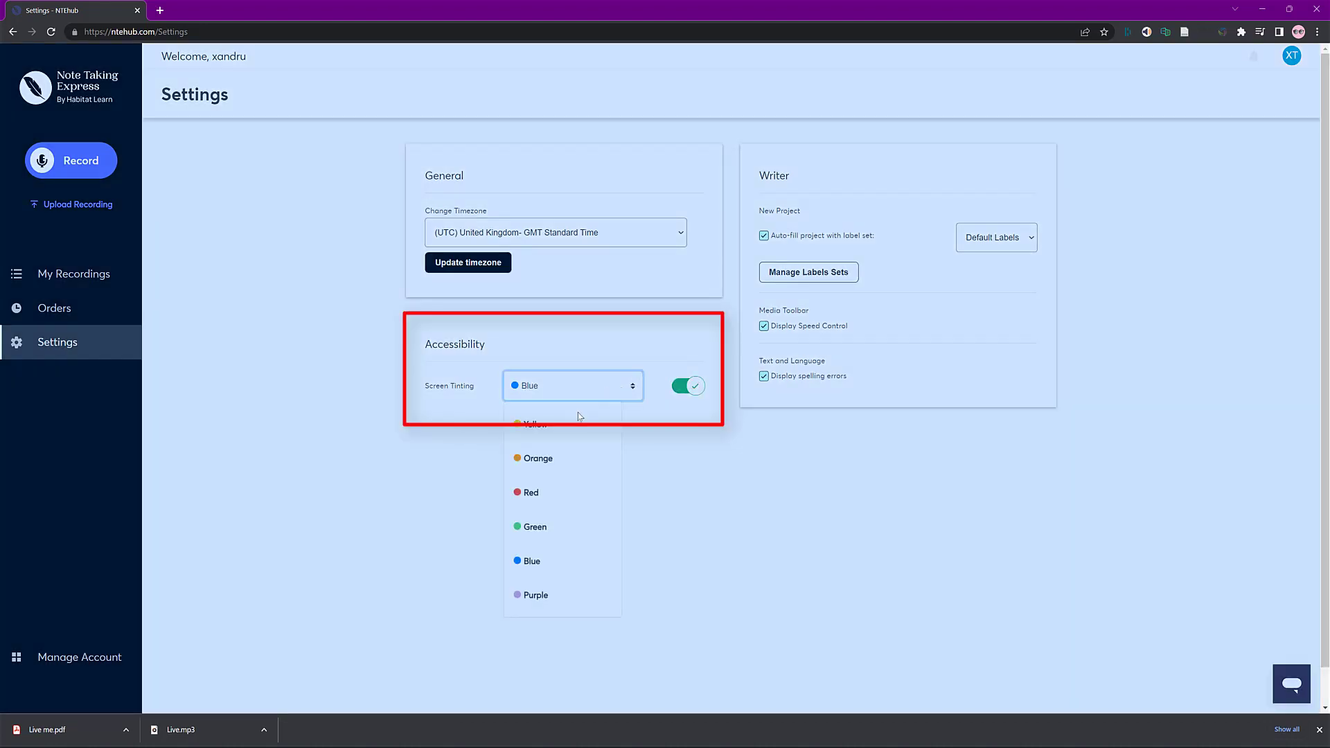
pyautogui.click(545, 492)
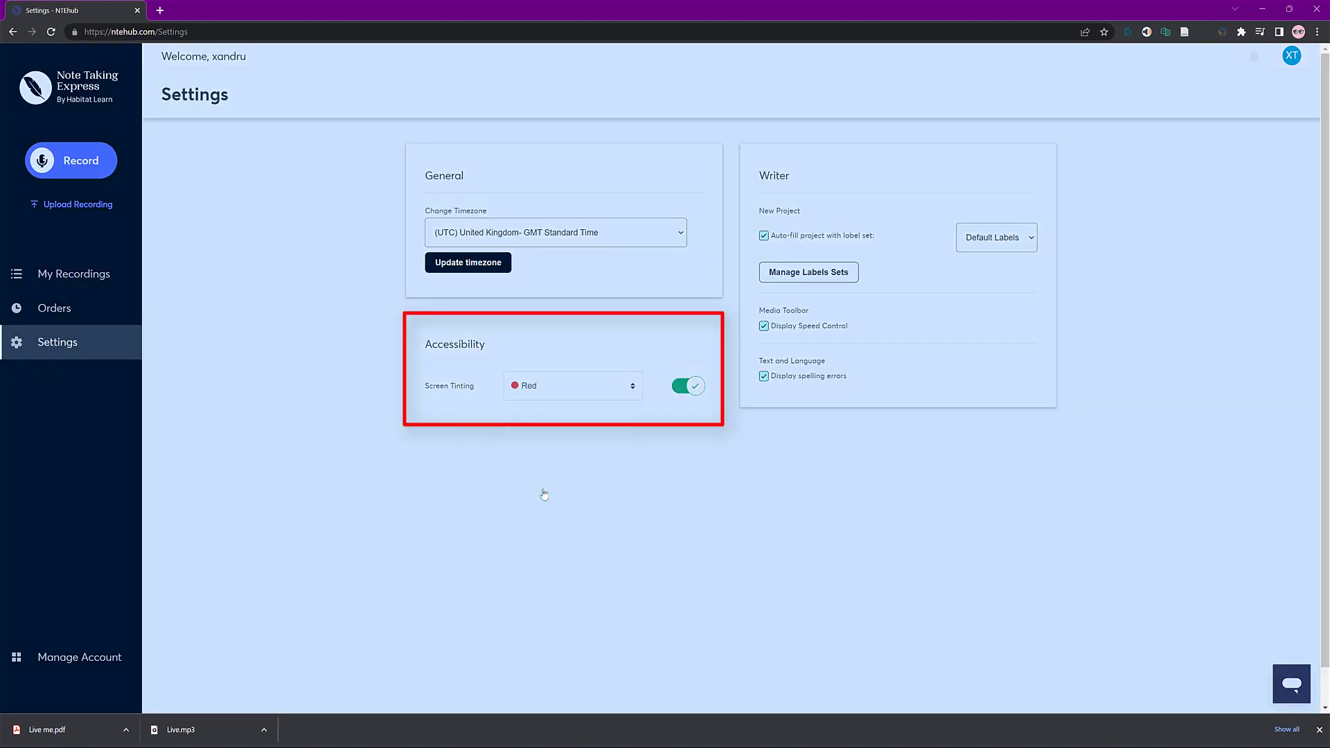
pyautogui.click(675, 391)
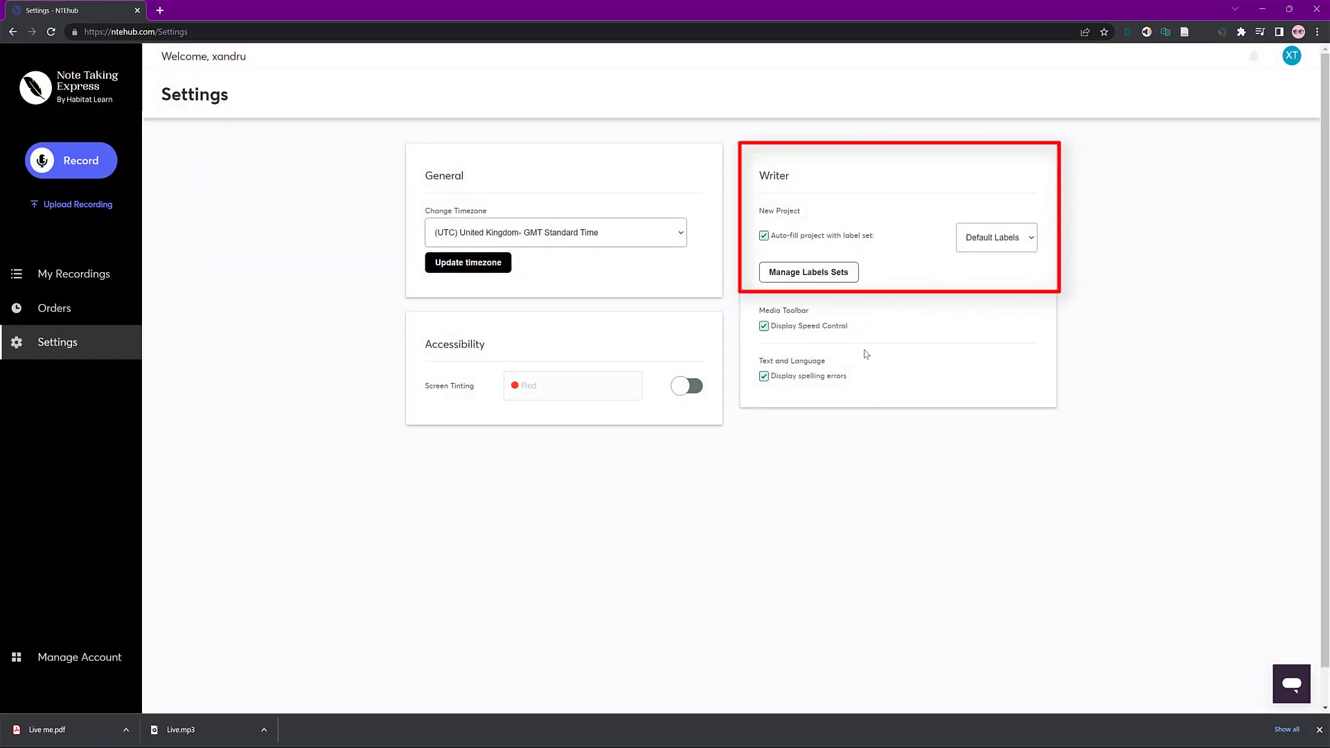
# Add a new label set containing three labels in the writer's label set manager
pyautogui.click(812, 272)
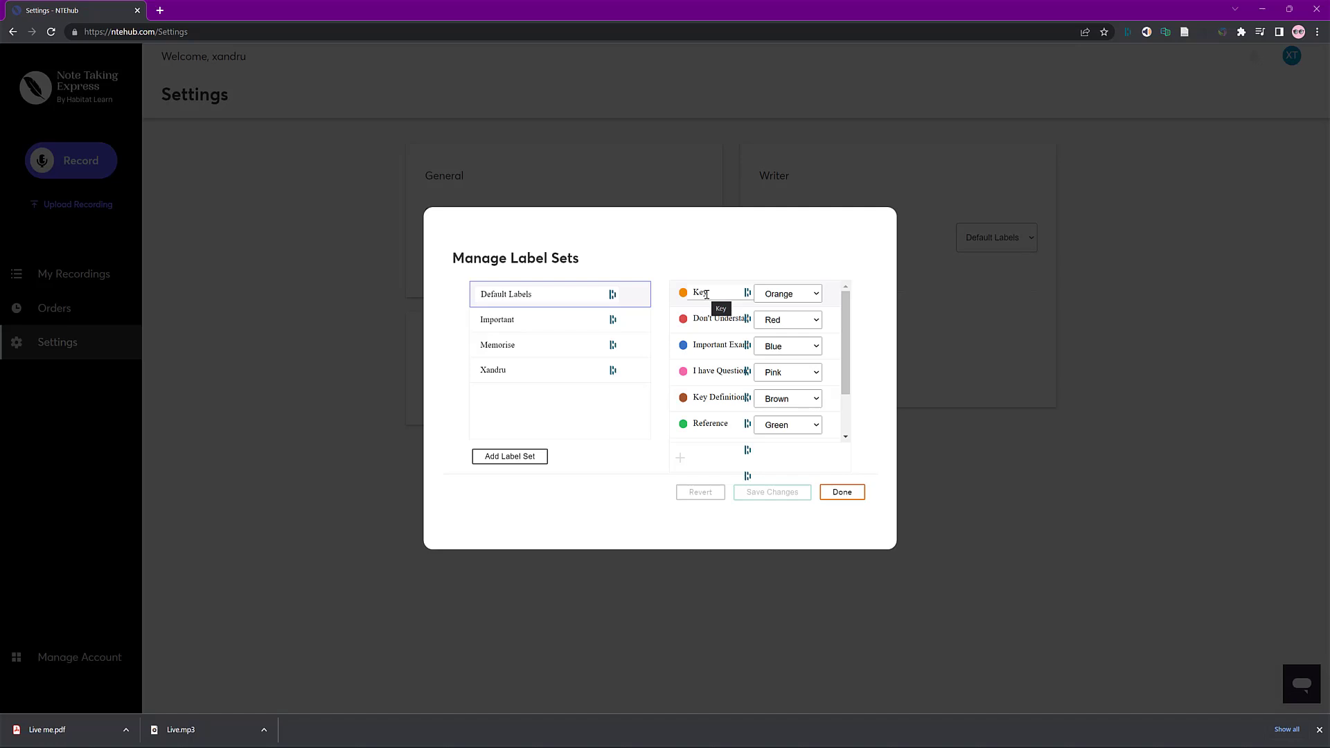
pyautogui.click(501, 458)
pyautogui.click(530, 395)
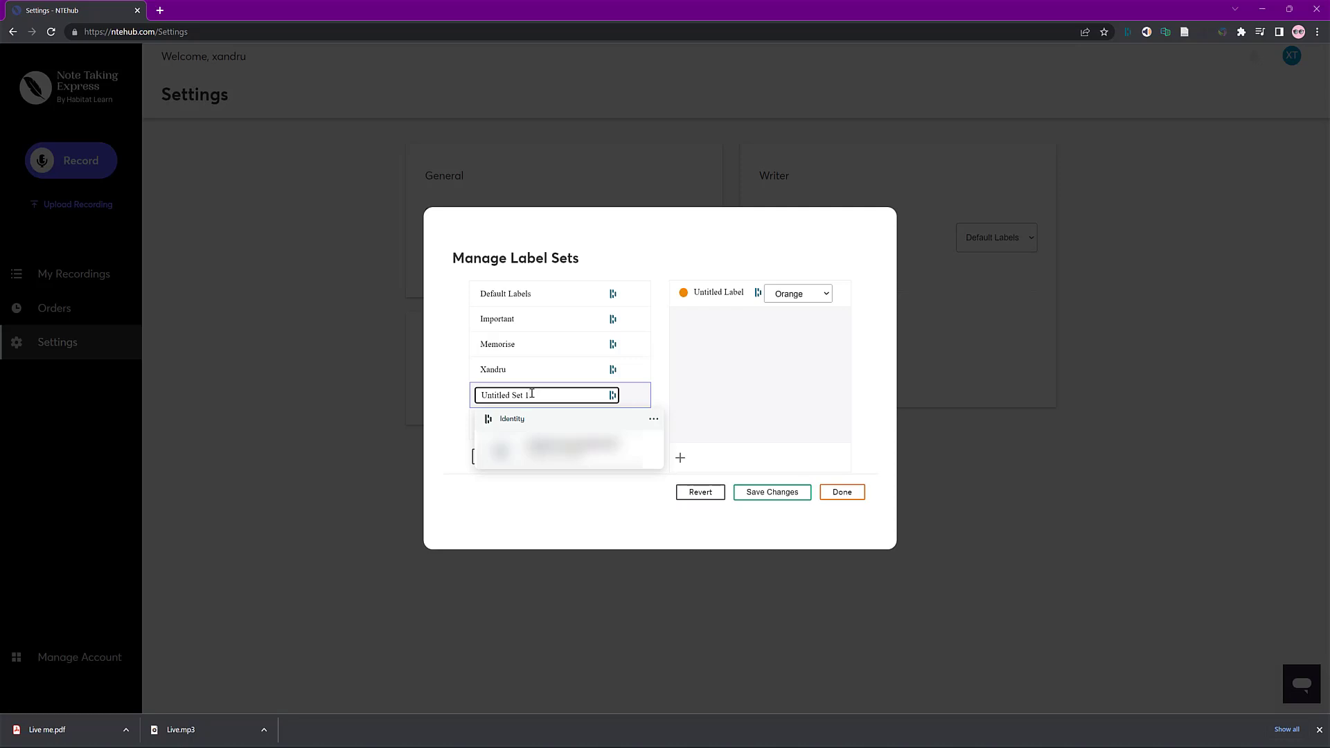
pyautogui.click(680, 460)
pyautogui.click(680, 460)
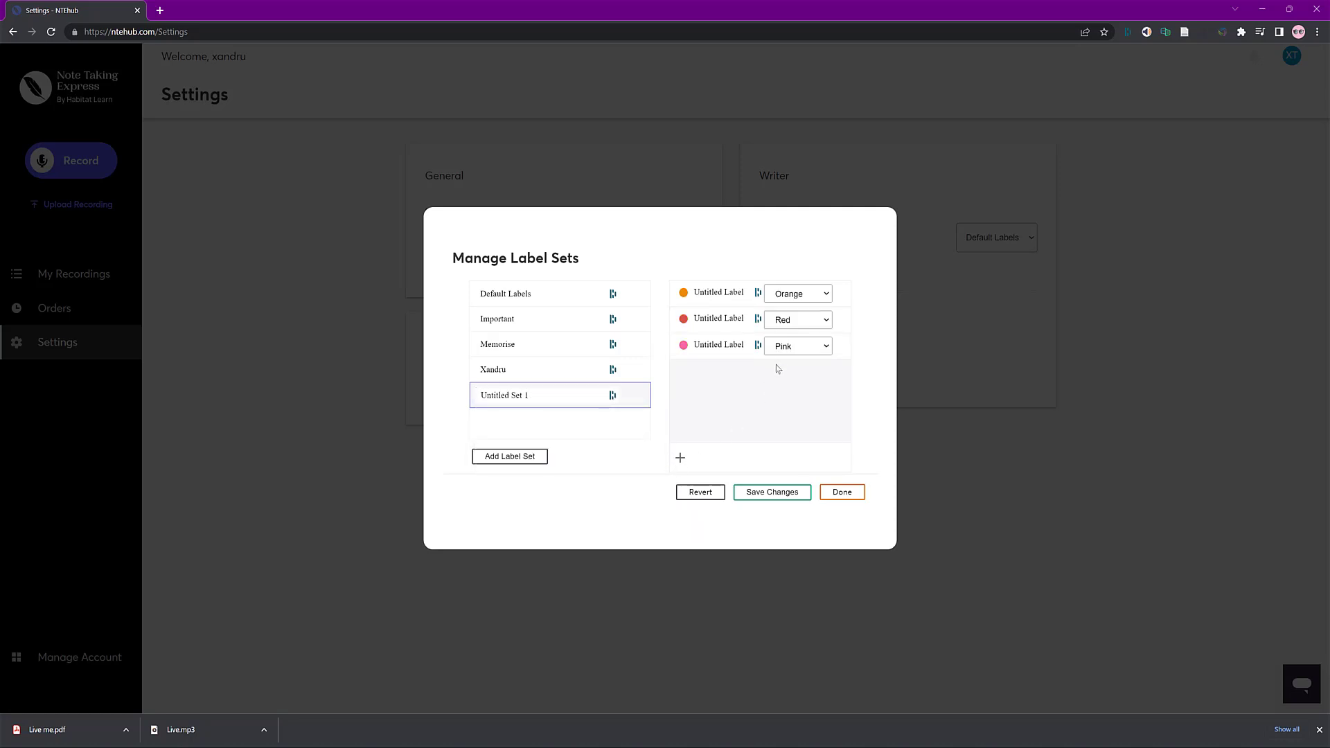
# Set the new set's first label to Green, revert the label set changes and close the manager
pyautogui.click(801, 296)
pyautogui.click(787, 330)
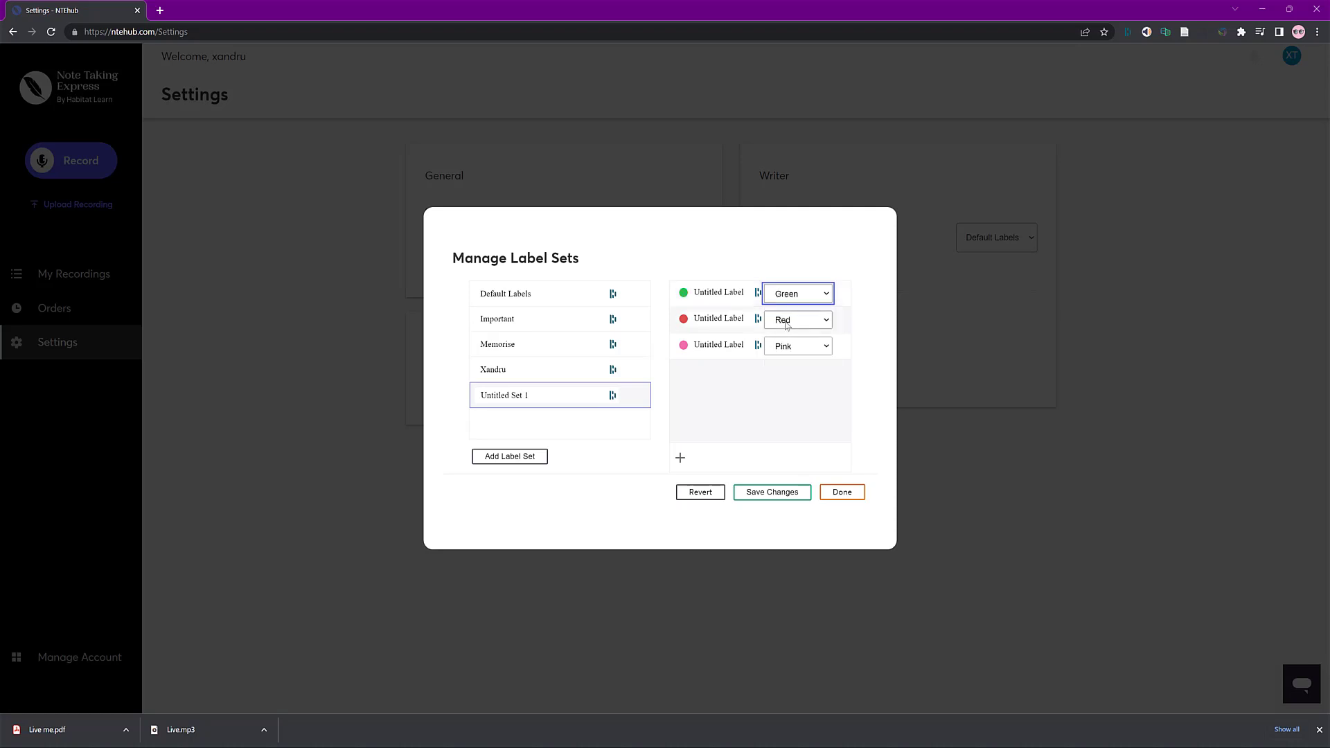
pyautogui.moveTo(745, 292); pyautogui.dragTo(690, 291)
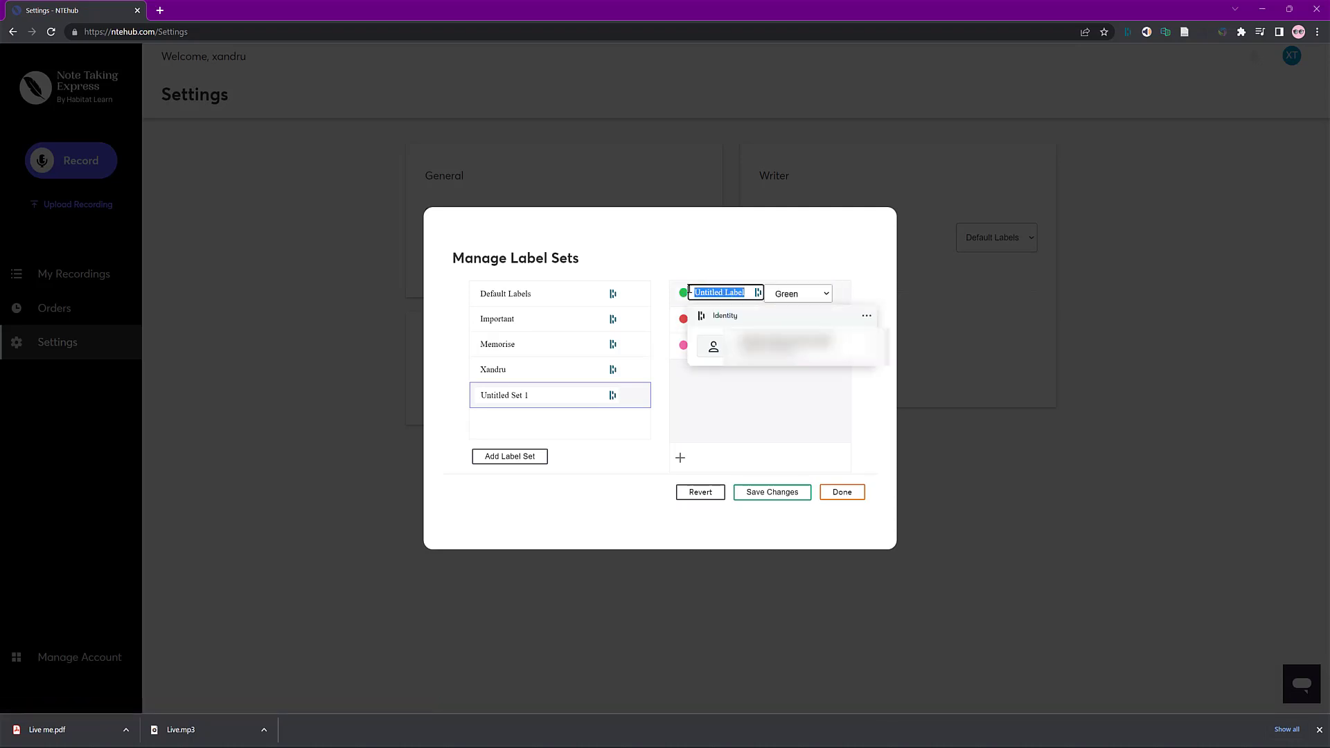
pyautogui.click(715, 494)
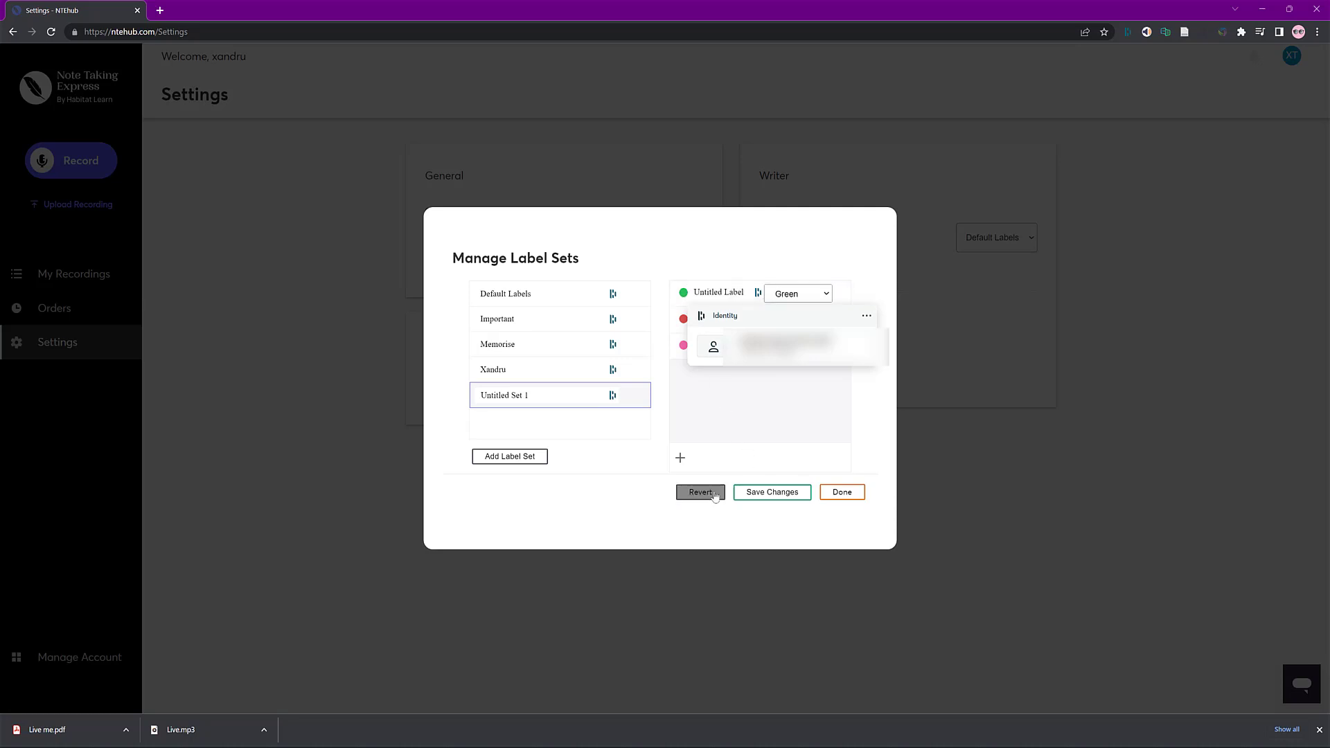
pyautogui.click(842, 492)
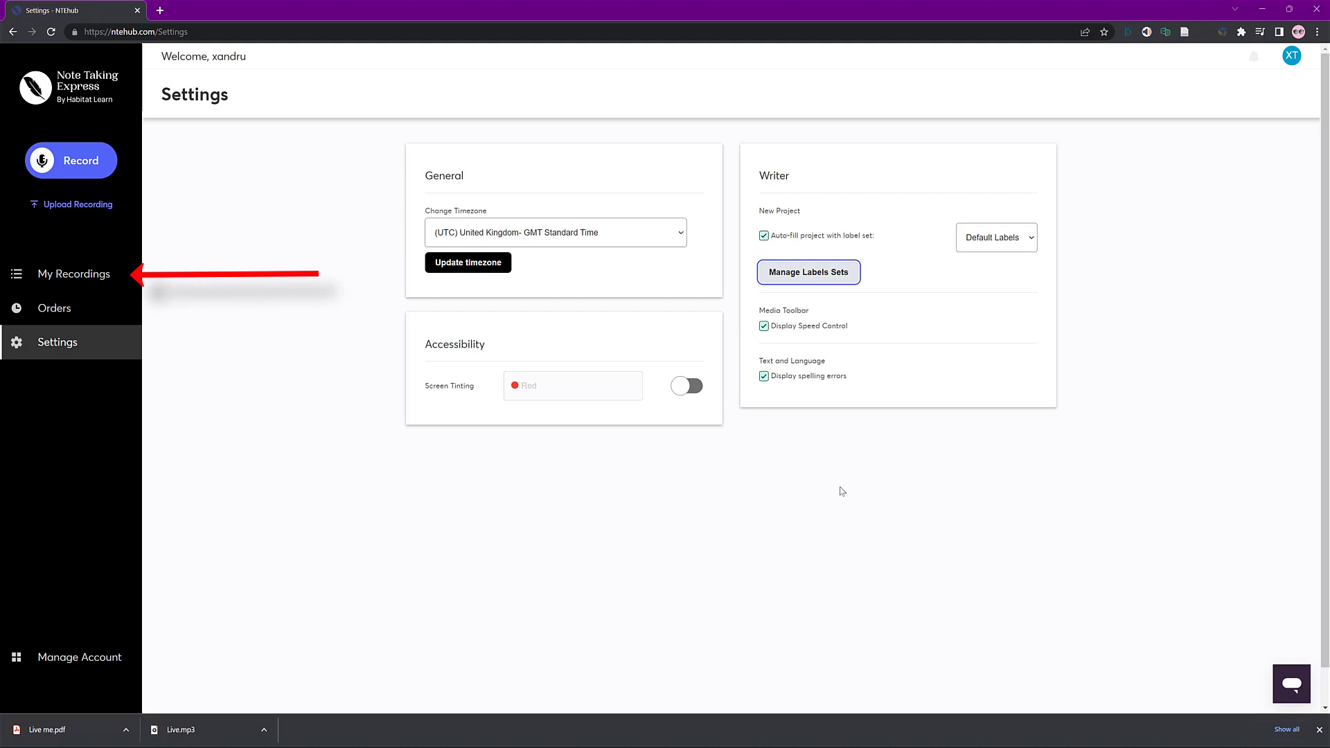
# Create a folder named Lecture Live in My Recordings
pyautogui.click(88, 273)
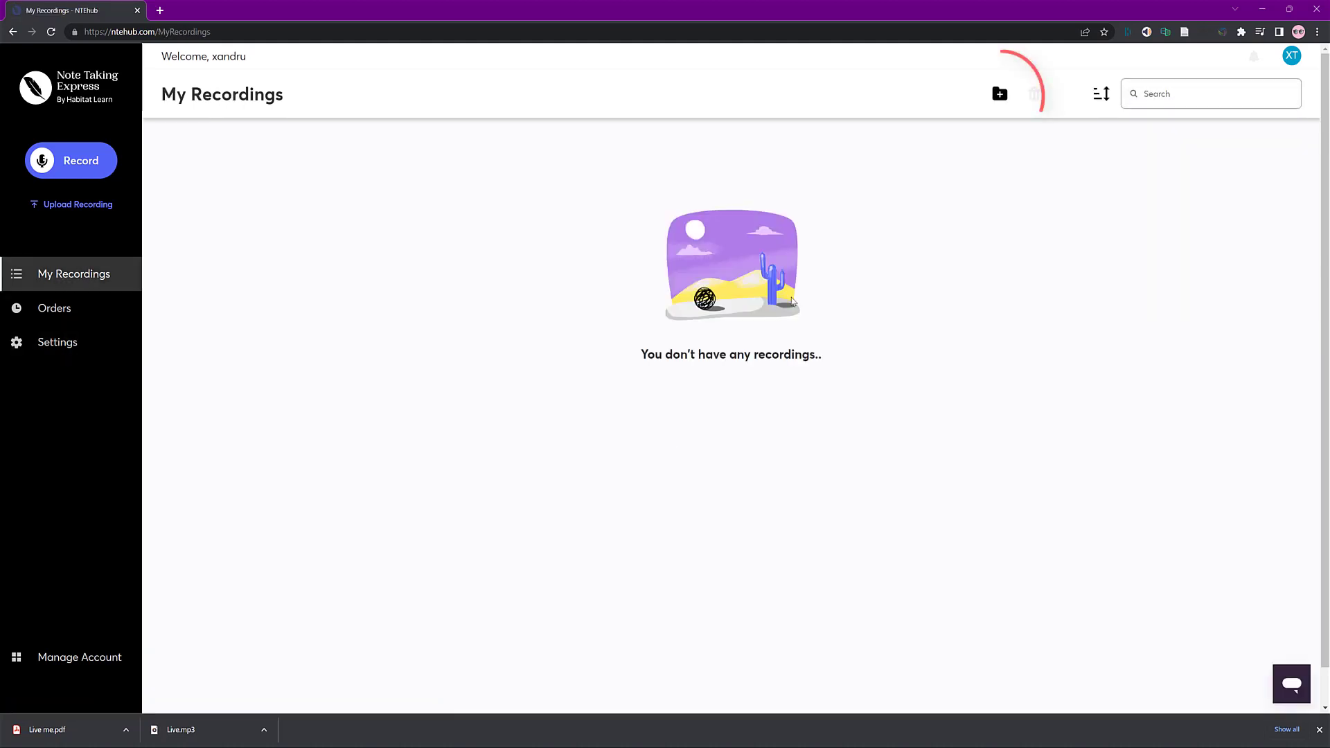
pyautogui.click(1000, 94)
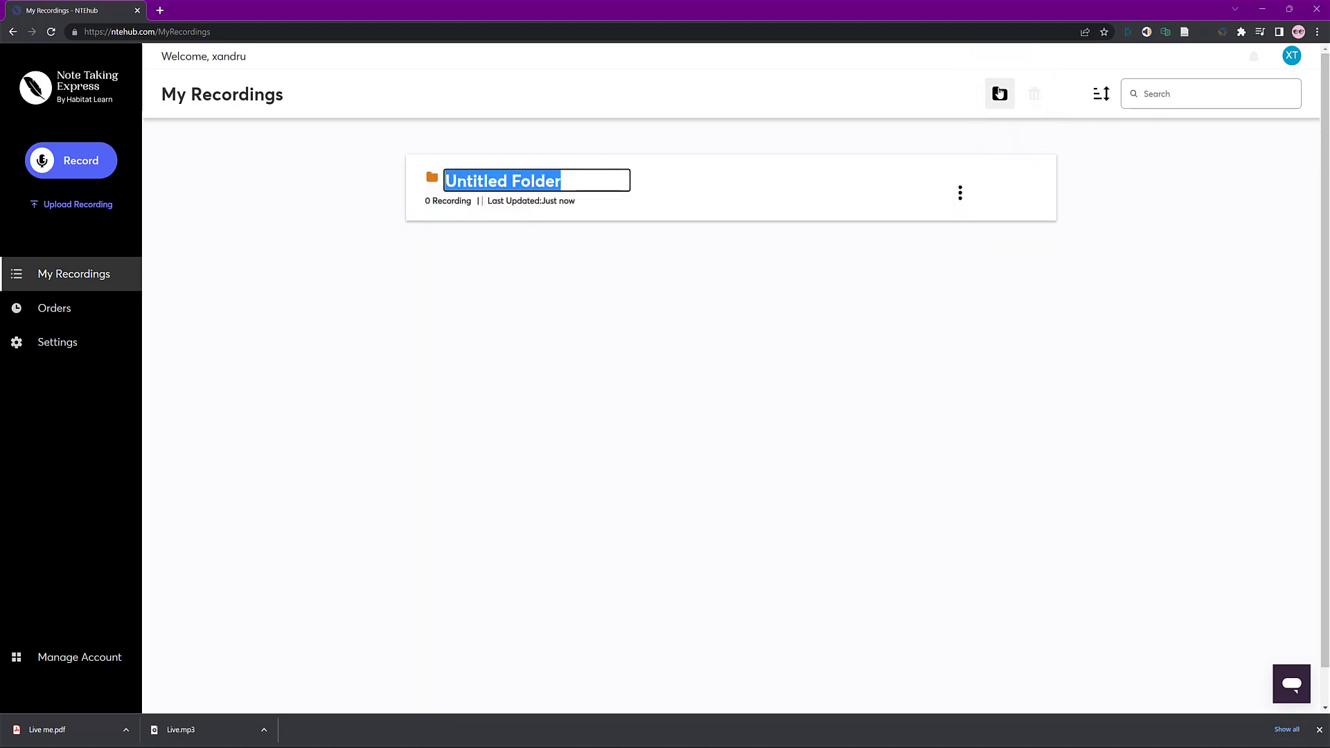
pyautogui.press('BackSpace')
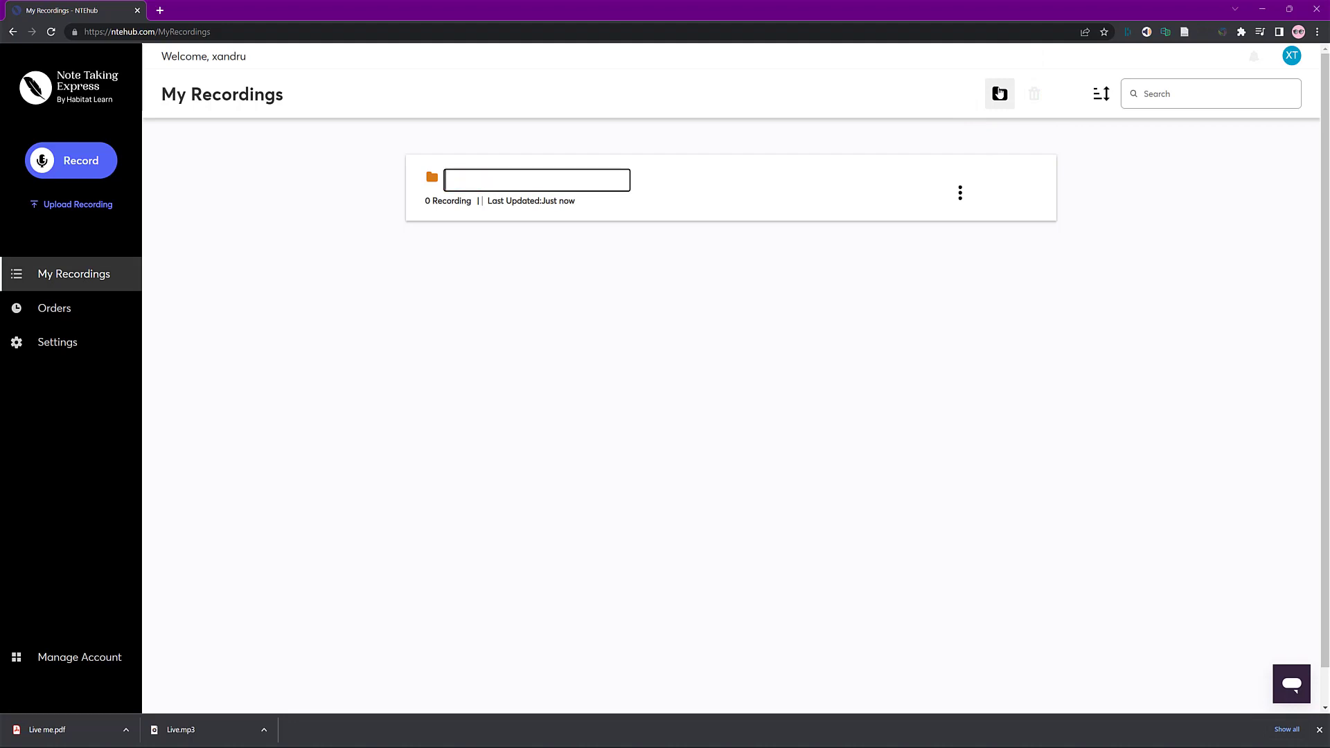
pyautogui.write('Lecture live')
pyautogui.click(682, 277)
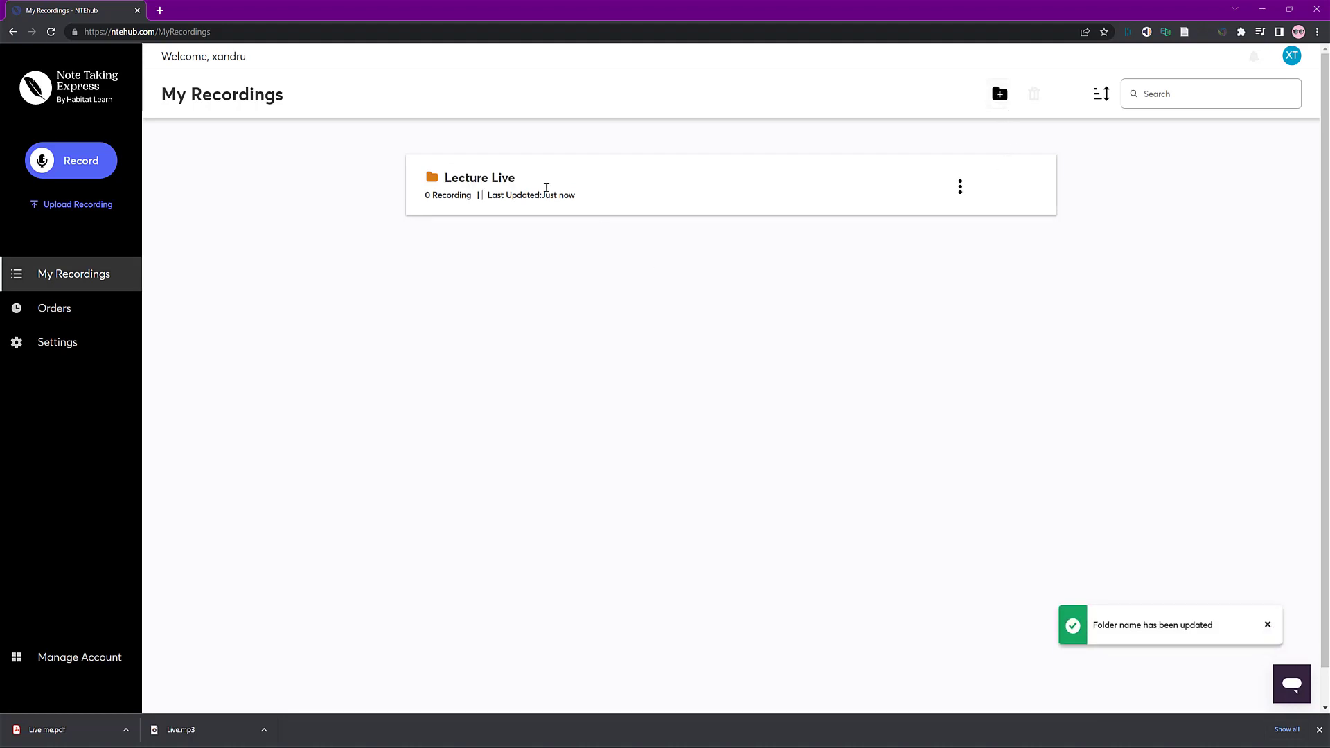
# Open the Lecture Live folder and start a new audio or video recording with the camera off
pyautogui.click(491, 179)
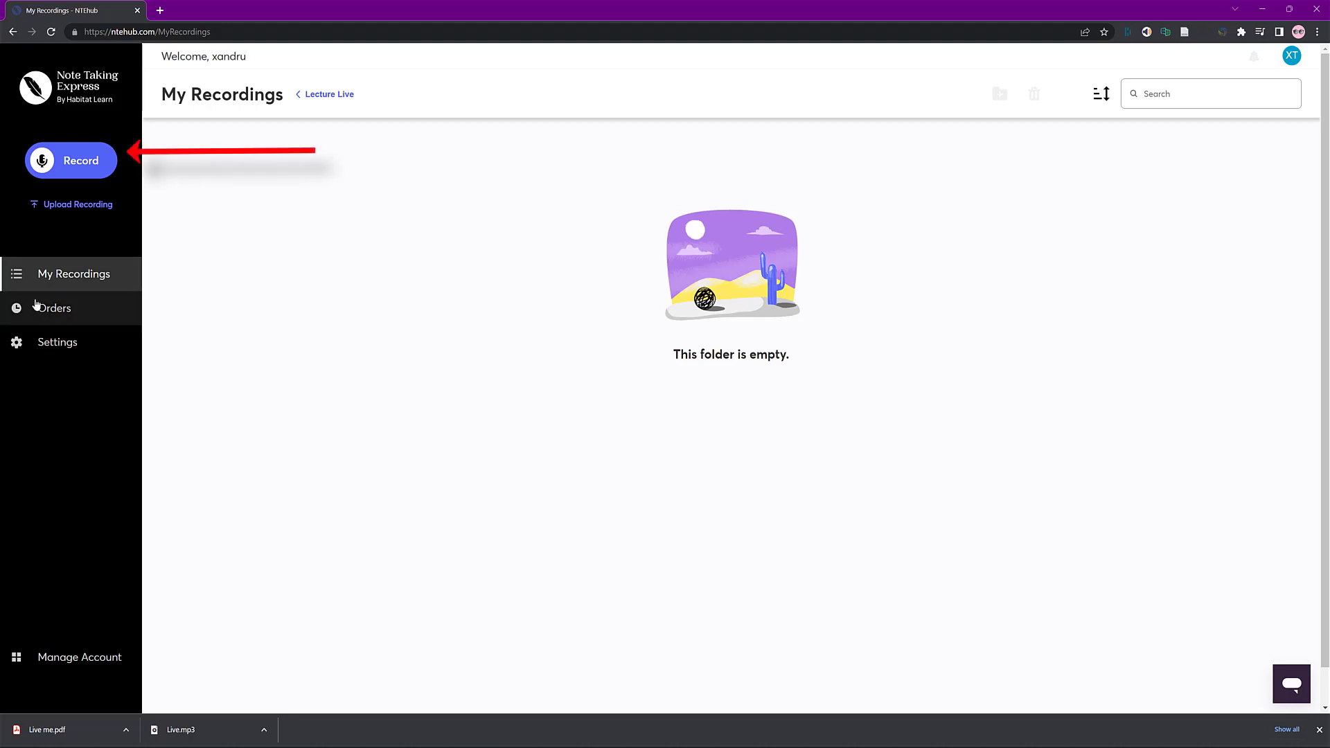
pyautogui.click(66, 158)
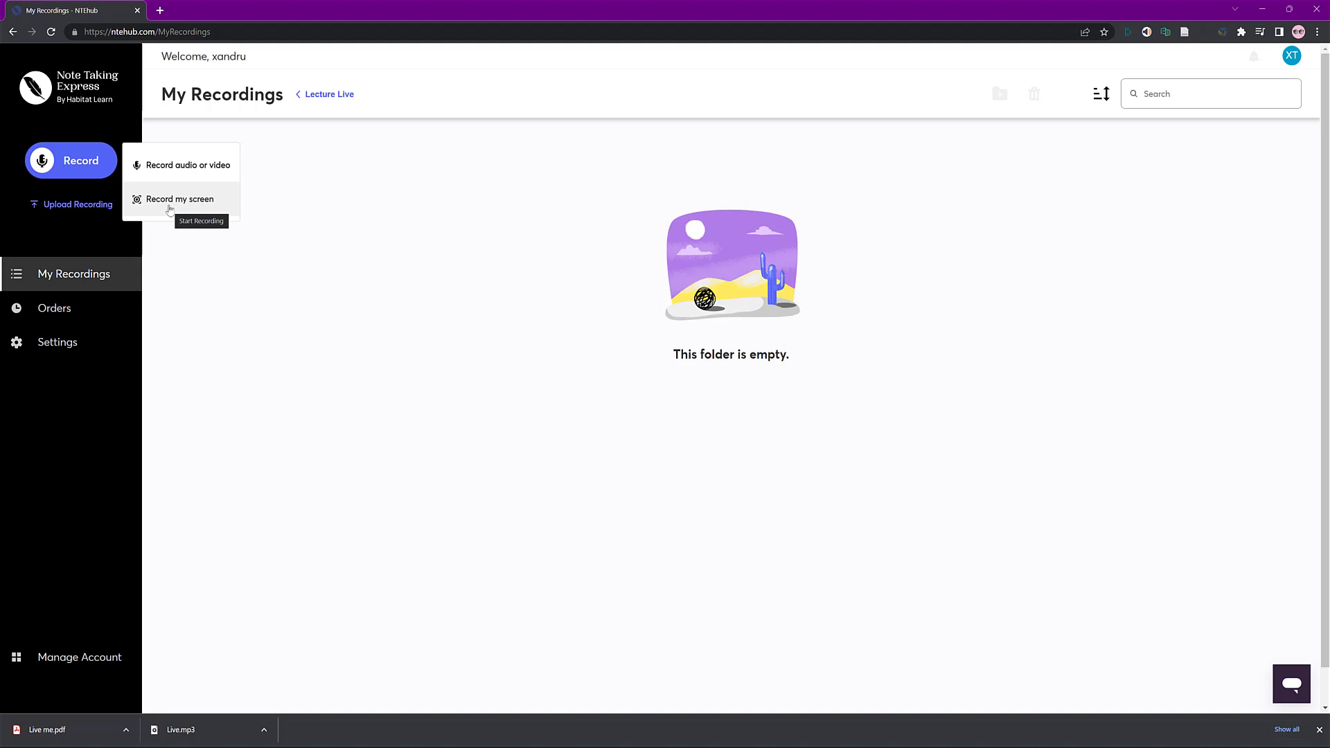
pyautogui.click(168, 167)
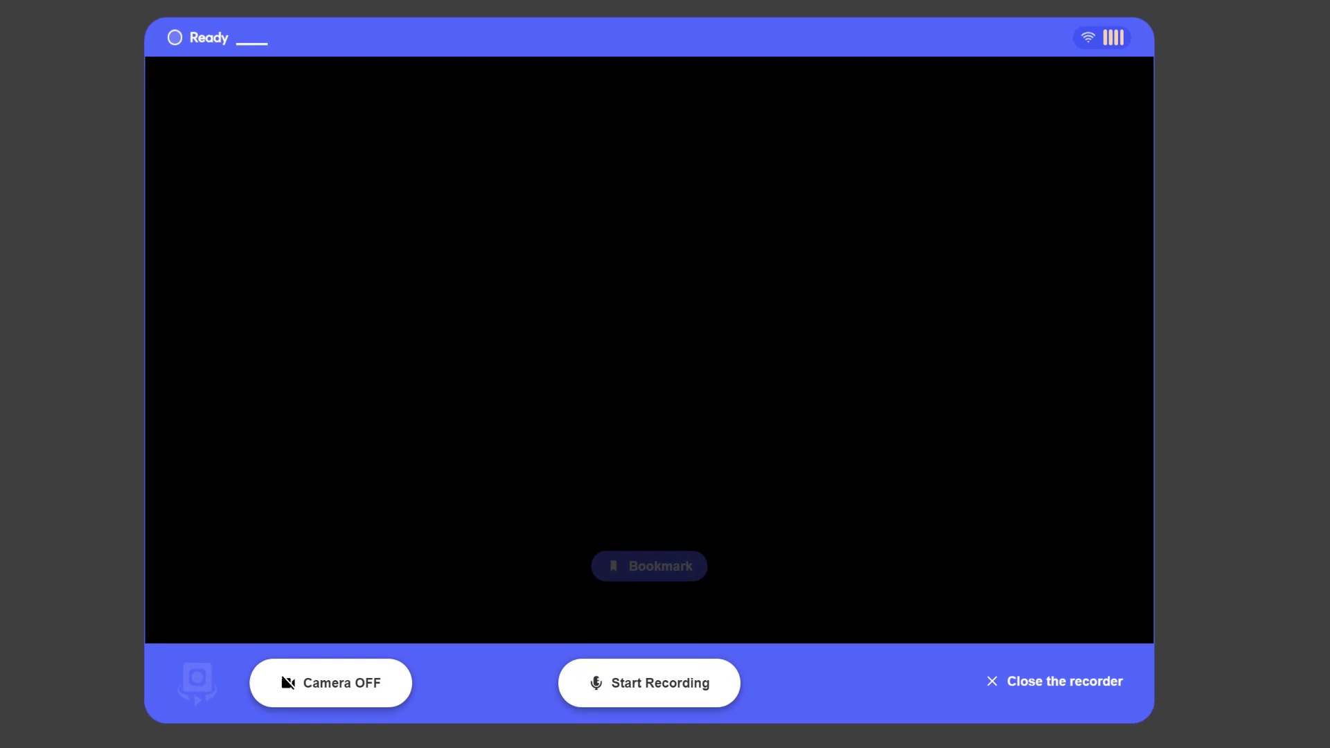
pyautogui.click(641, 683)
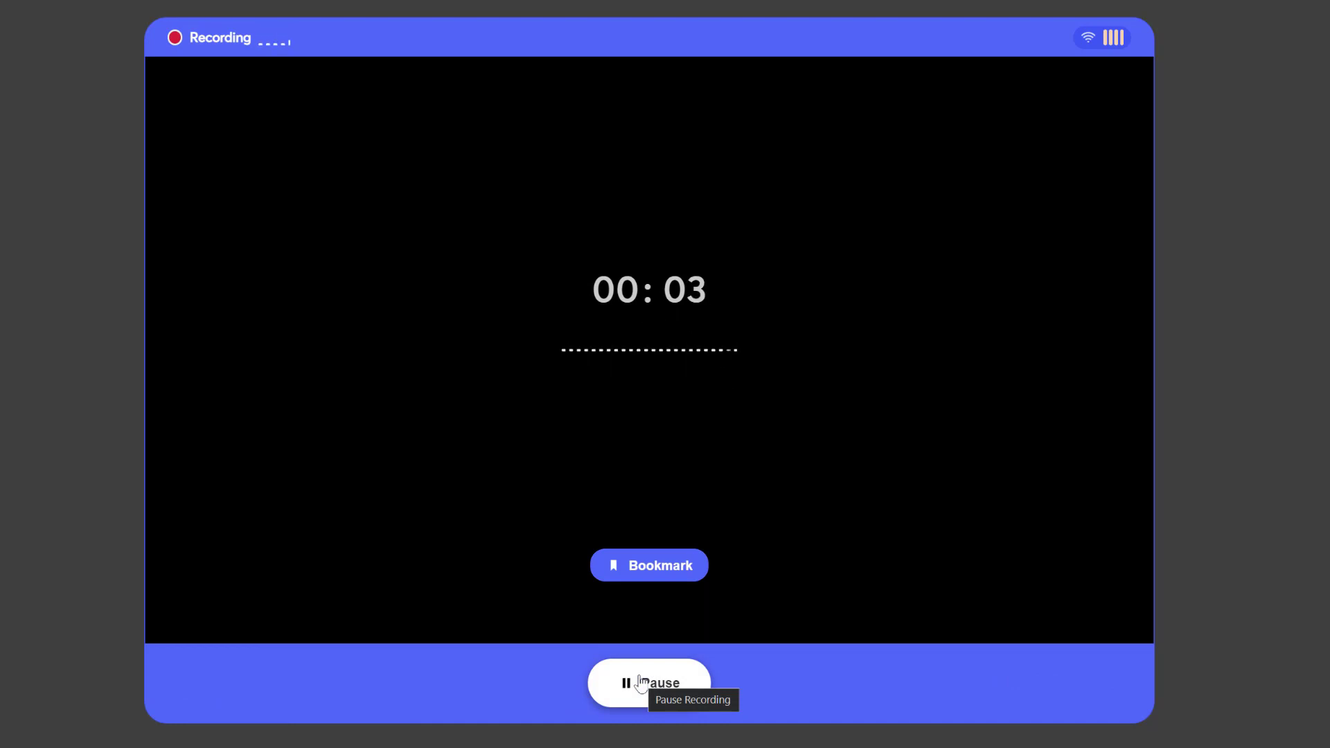
# Bookmark three moments in the recording, pausing and resuming it after the second, and pause it at about 30 seconds
pyautogui.click(645, 570)
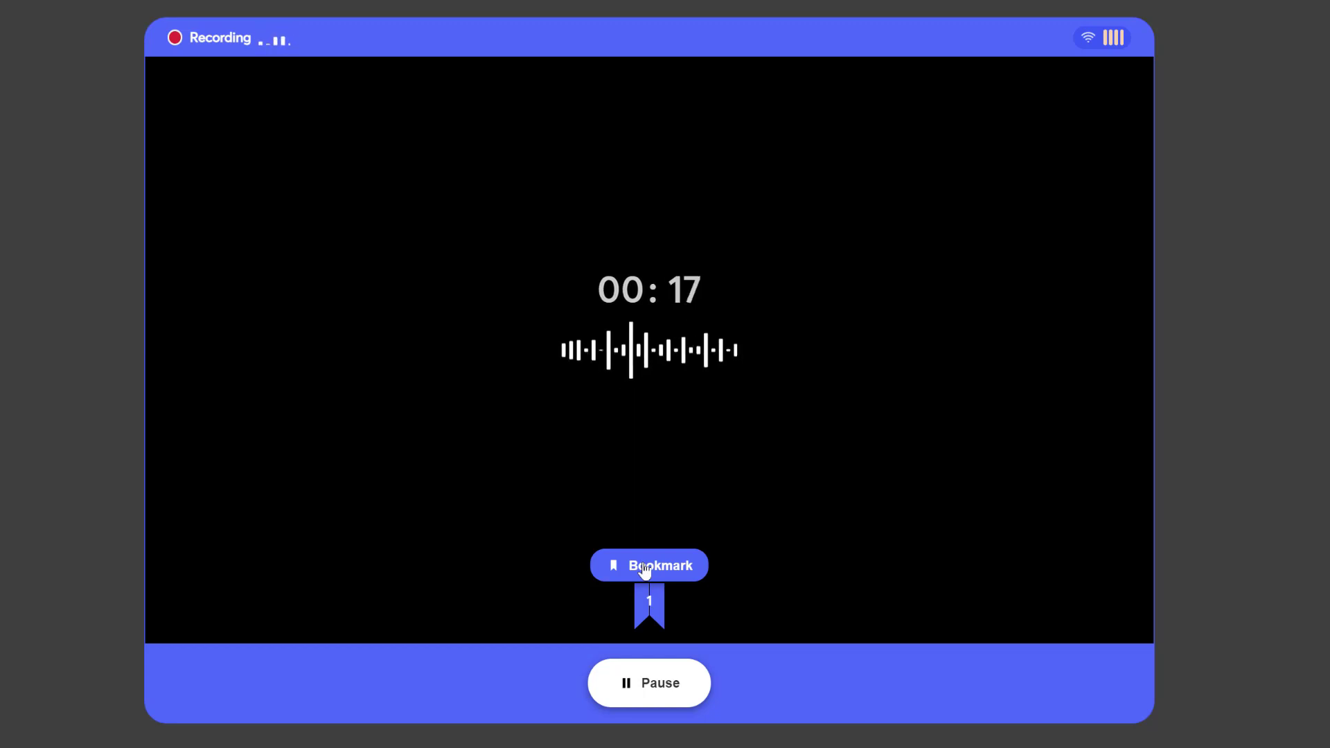
pyautogui.click(644, 567)
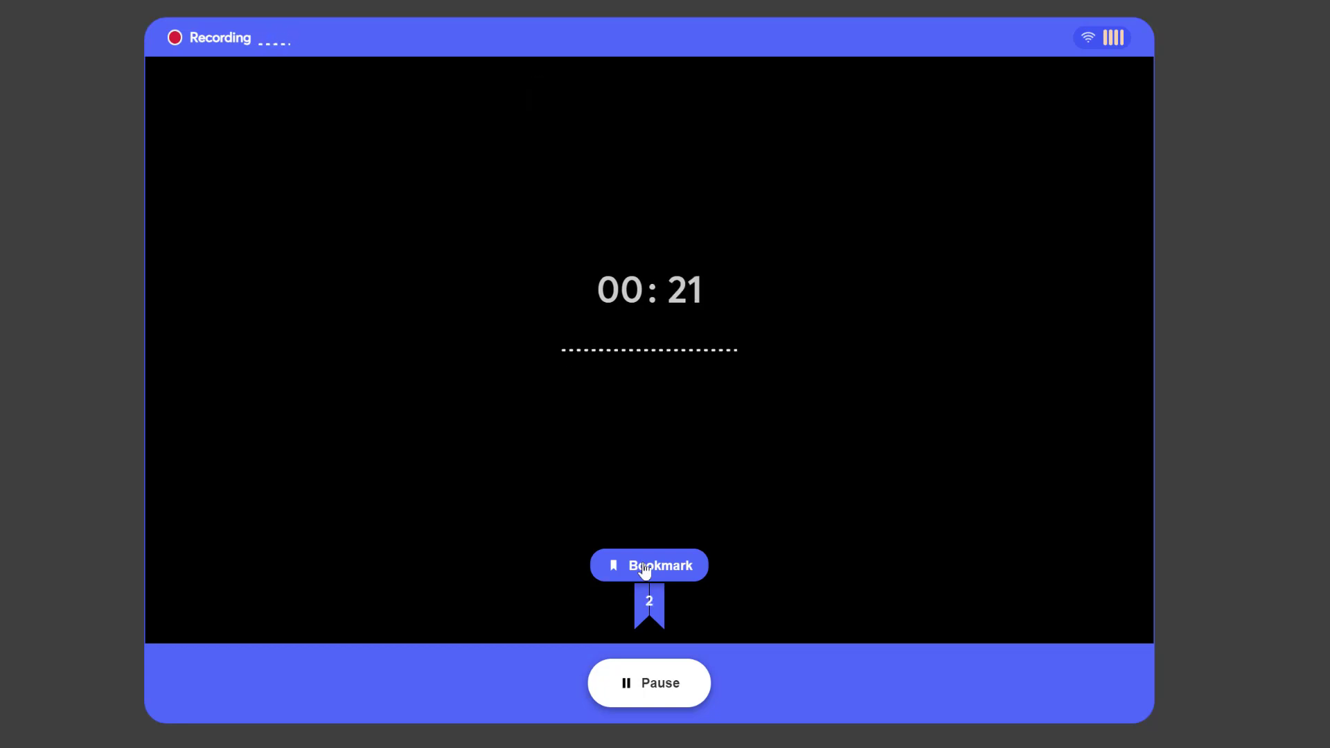
pyautogui.click(633, 693)
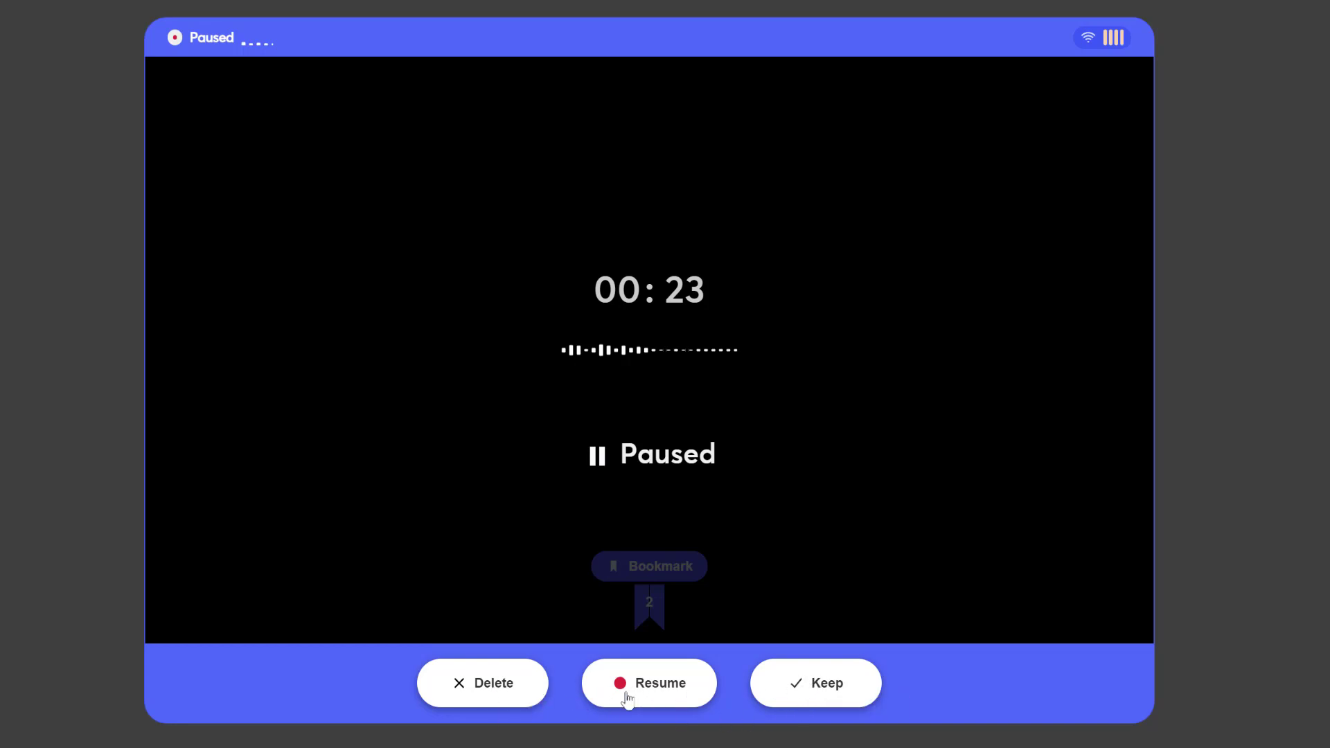
pyautogui.click(622, 684)
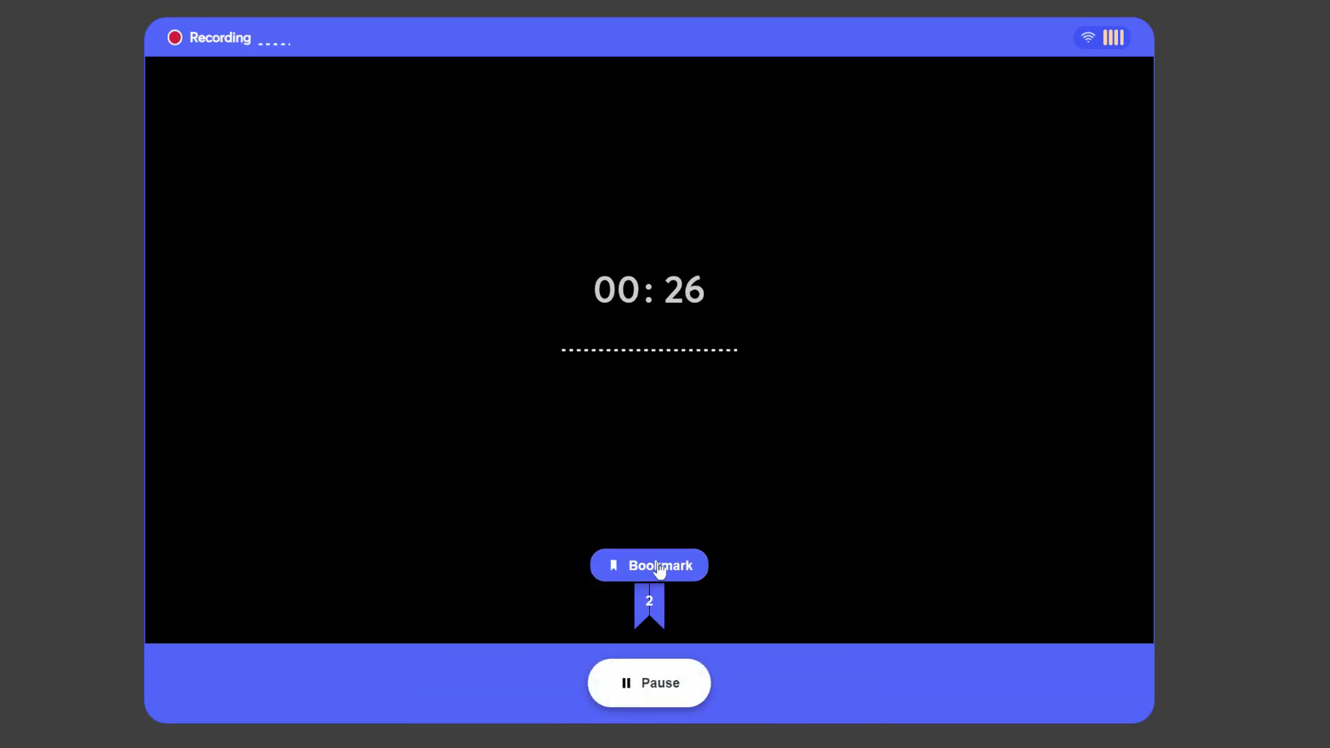
pyautogui.click(659, 569)
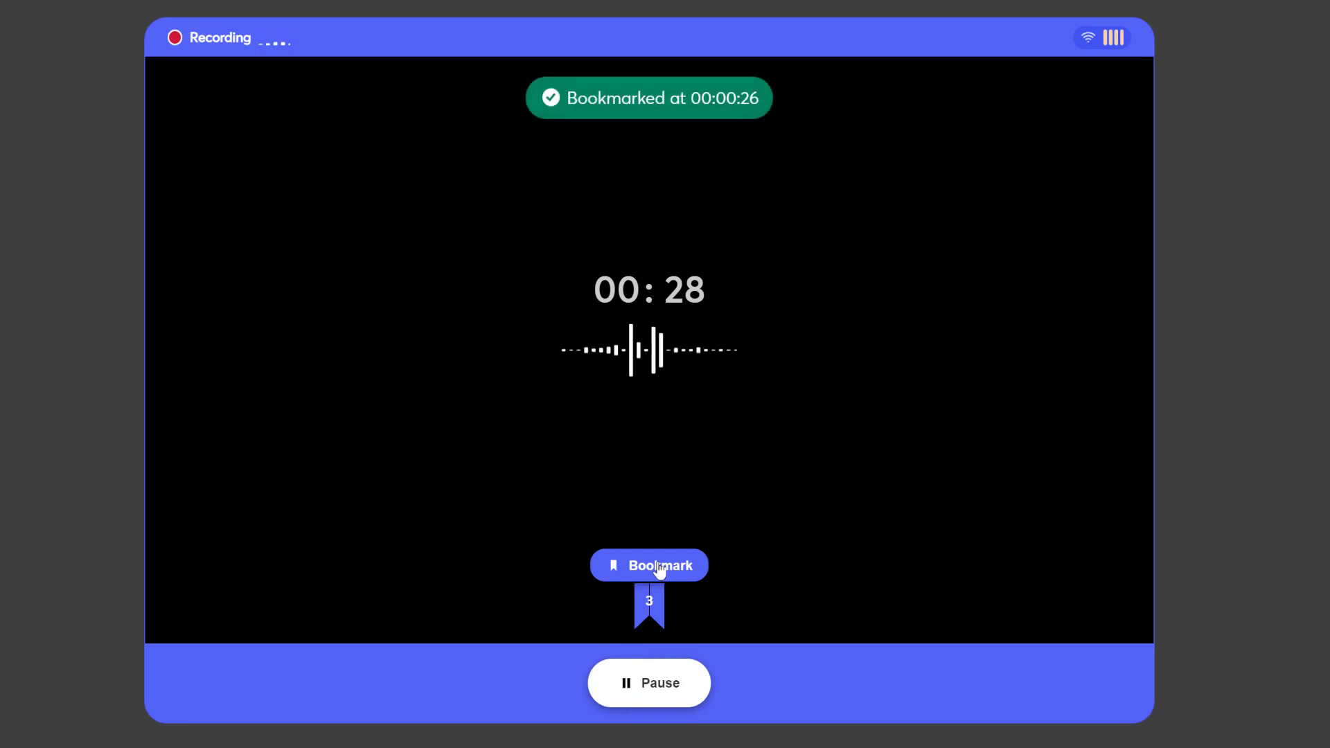
pyautogui.click(659, 686)
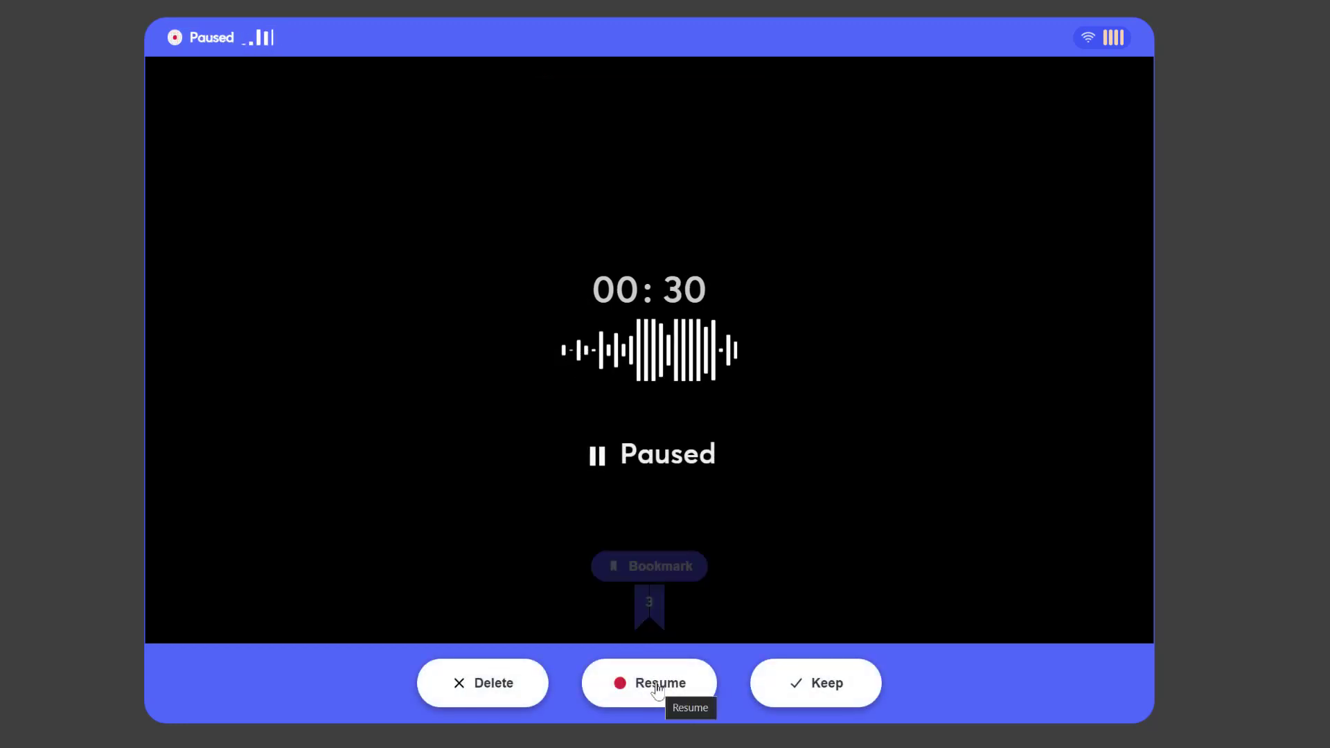
# Keep the paused recording and enter Live as its title
pyautogui.click(803, 689)
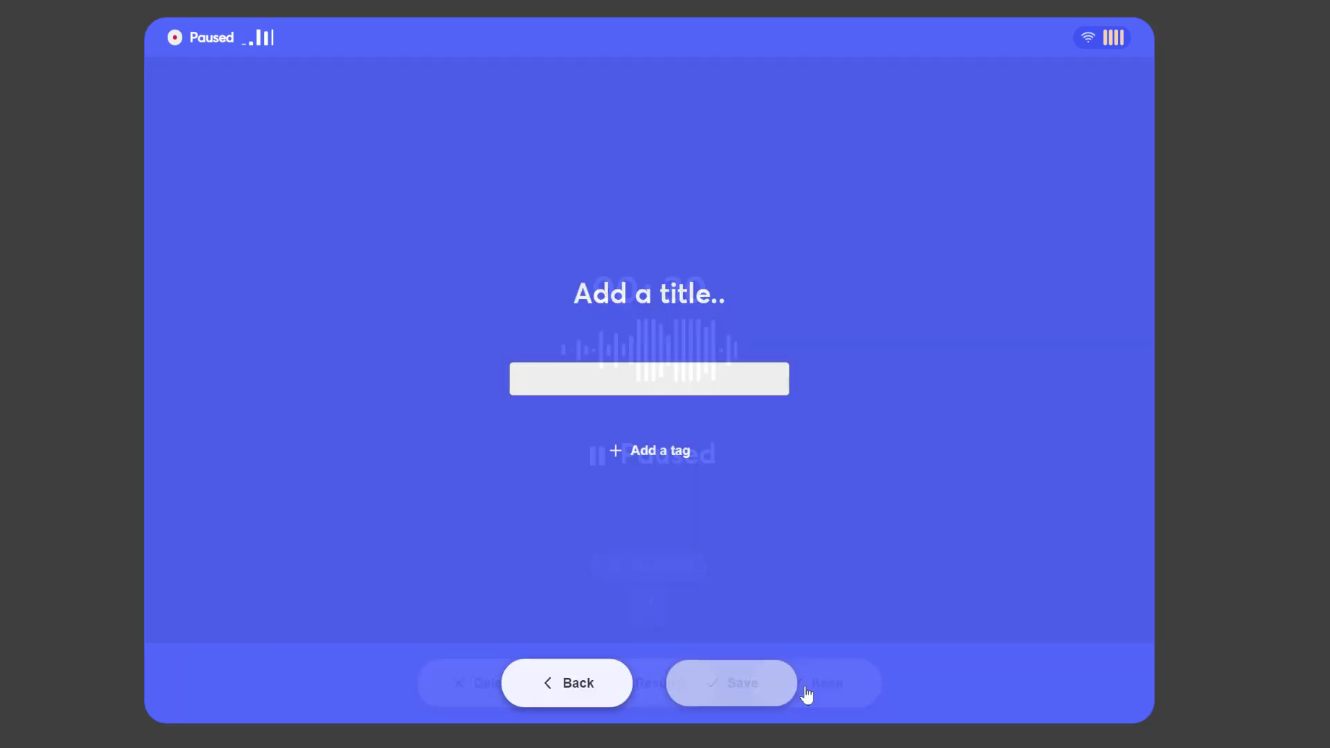
pyautogui.click(579, 368)
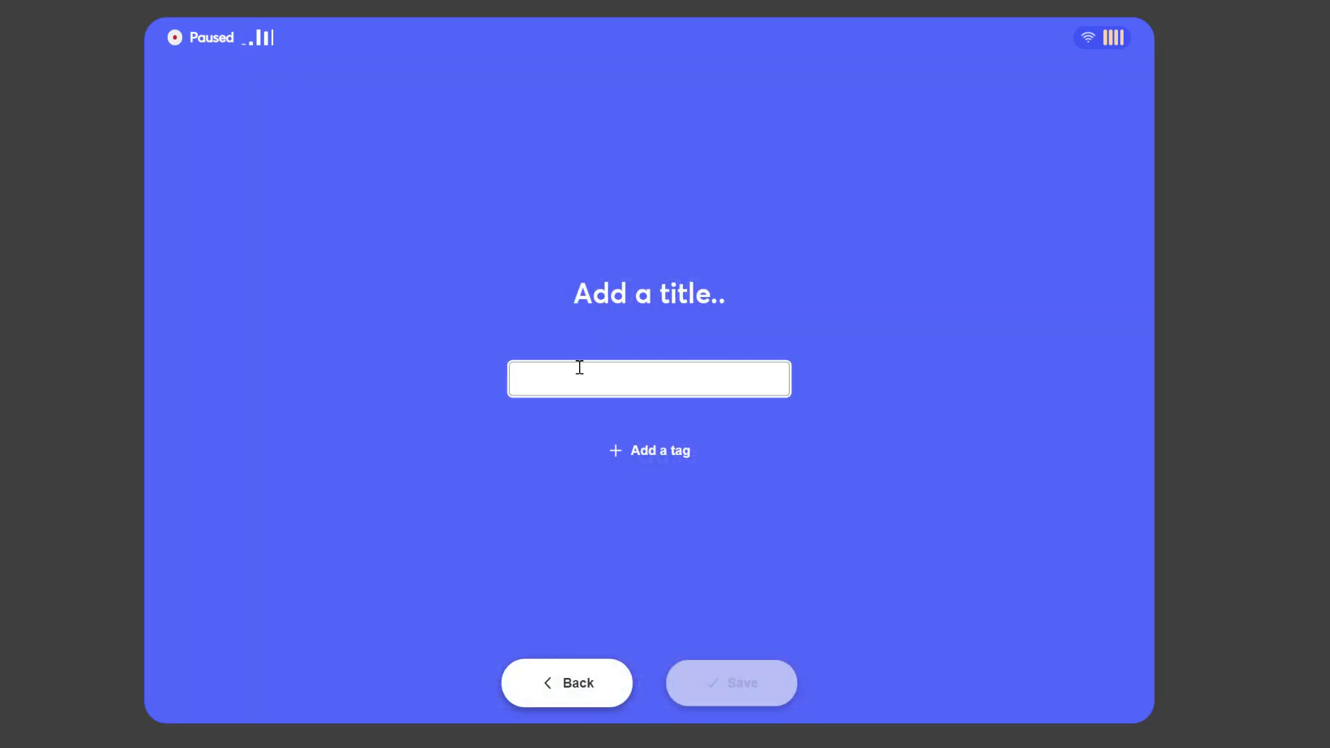
pyautogui.write('4ive')
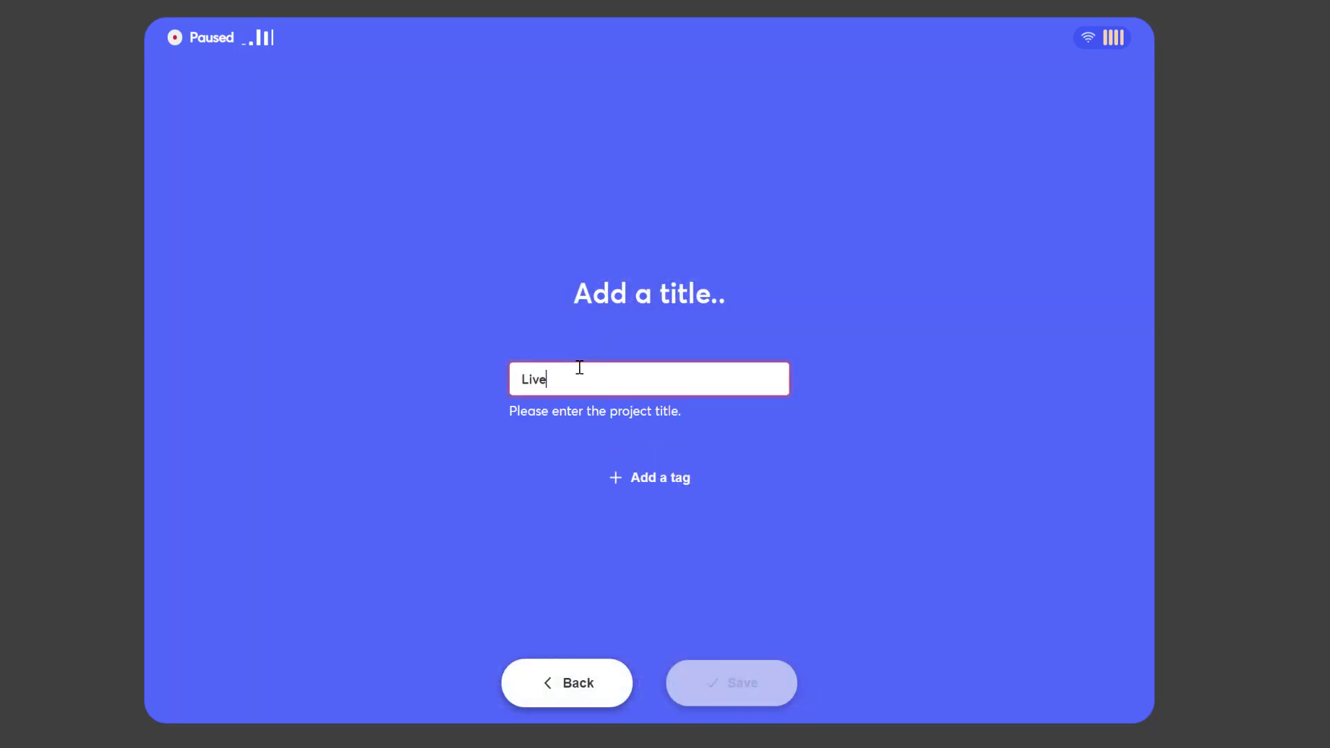
# Tag the recording as Teacher Training in the Education category and save it
pyautogui.click(645, 451)
pyautogui.click(588, 492)
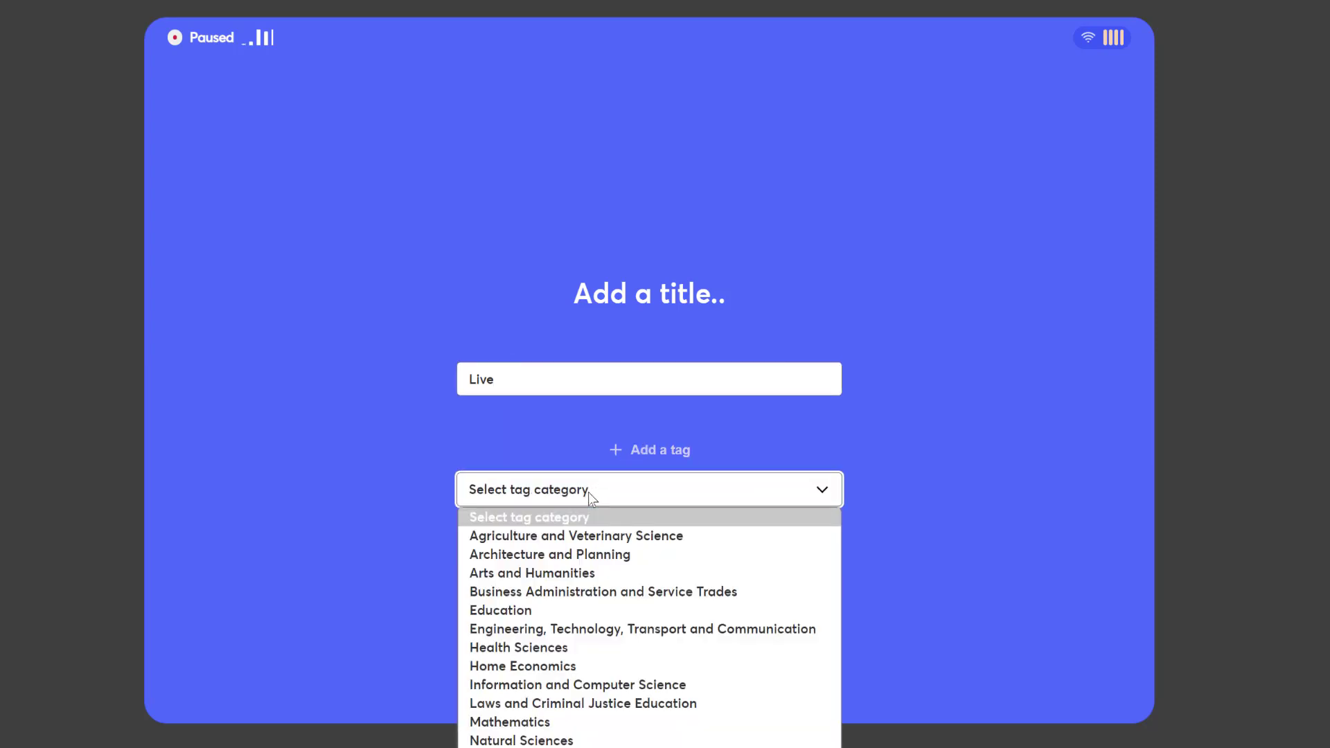
pyautogui.click(554, 611)
pyautogui.click(559, 557)
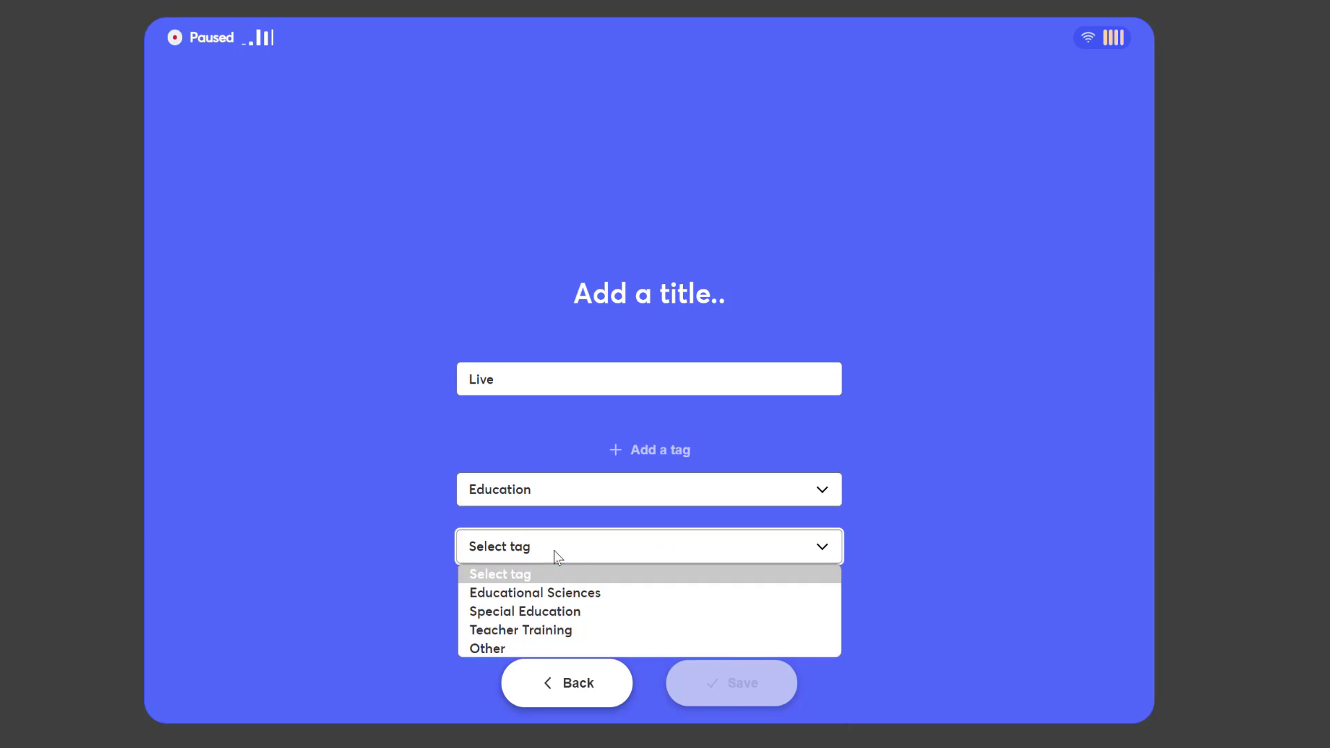
pyautogui.click(555, 624)
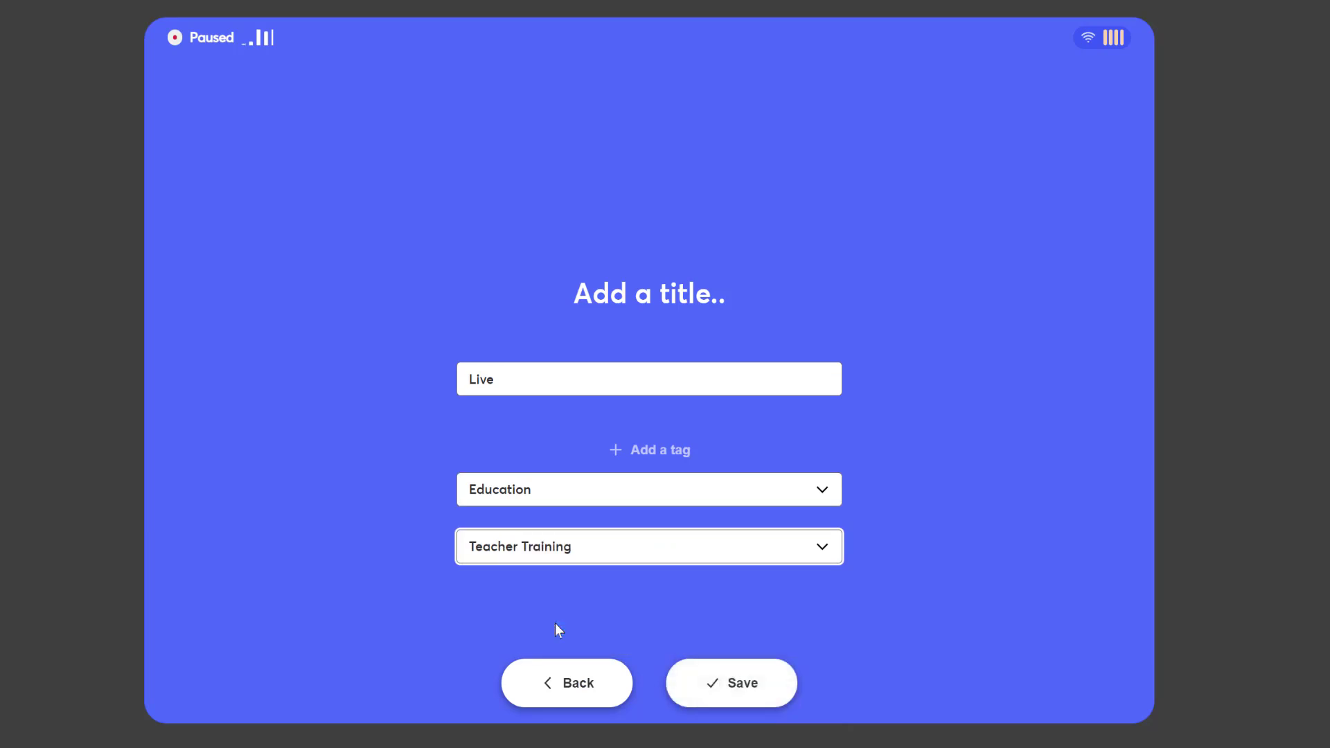
pyautogui.click(720, 676)
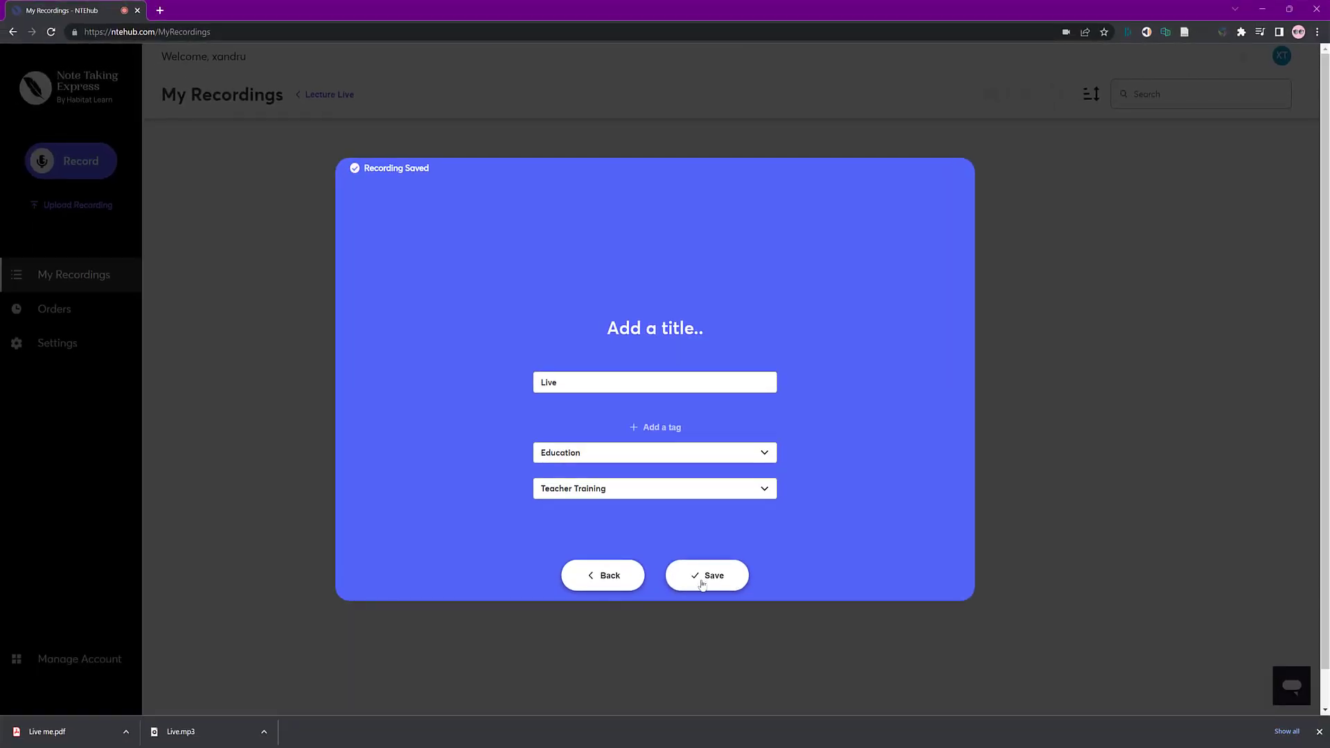
pyautogui.click(702, 584)
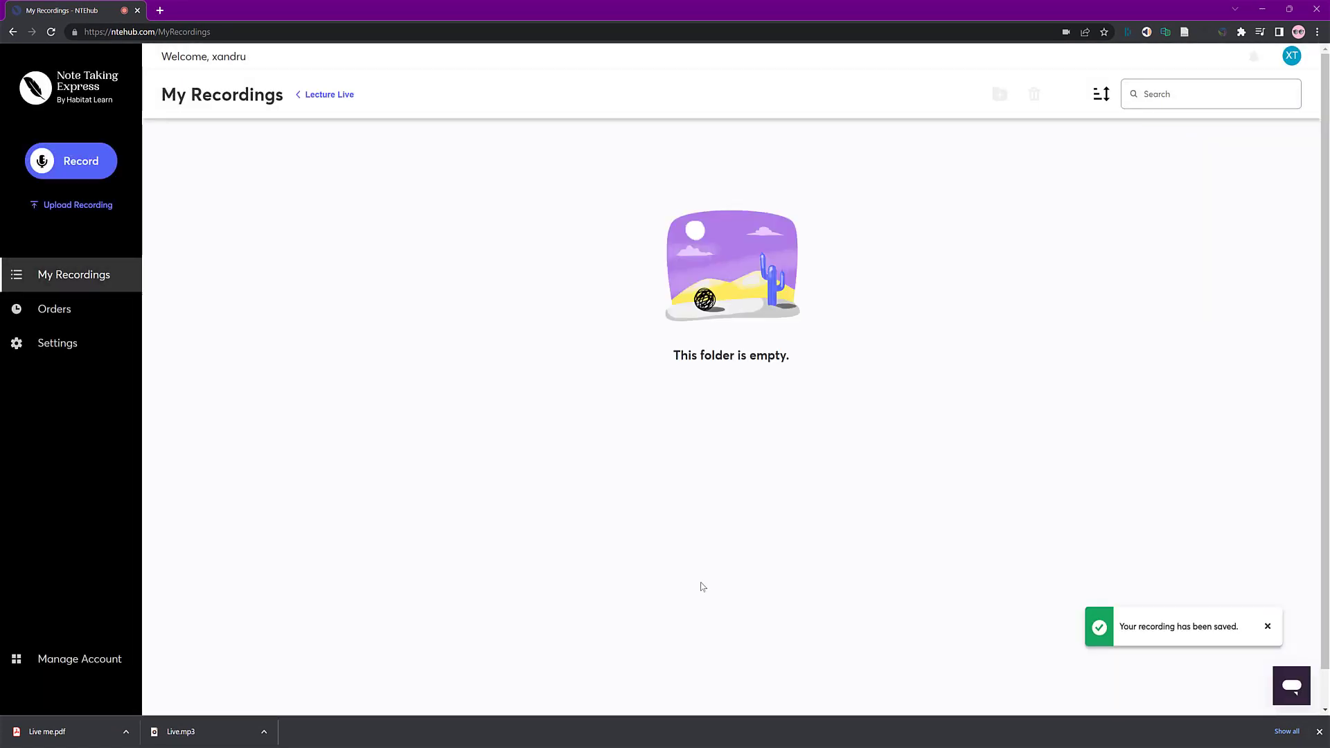
# Reload the page to refresh the list of recordings
pyautogui.rightClick(546, 415)
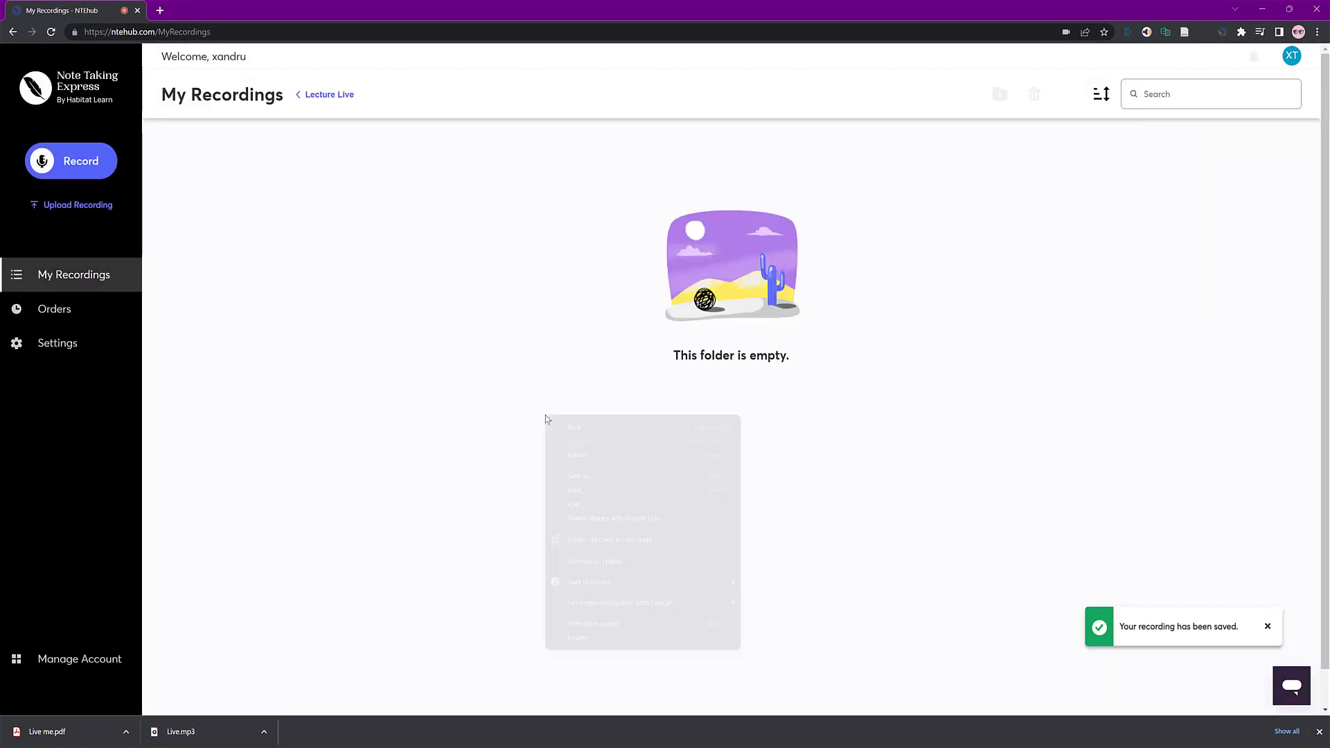
pyautogui.click(576, 455)
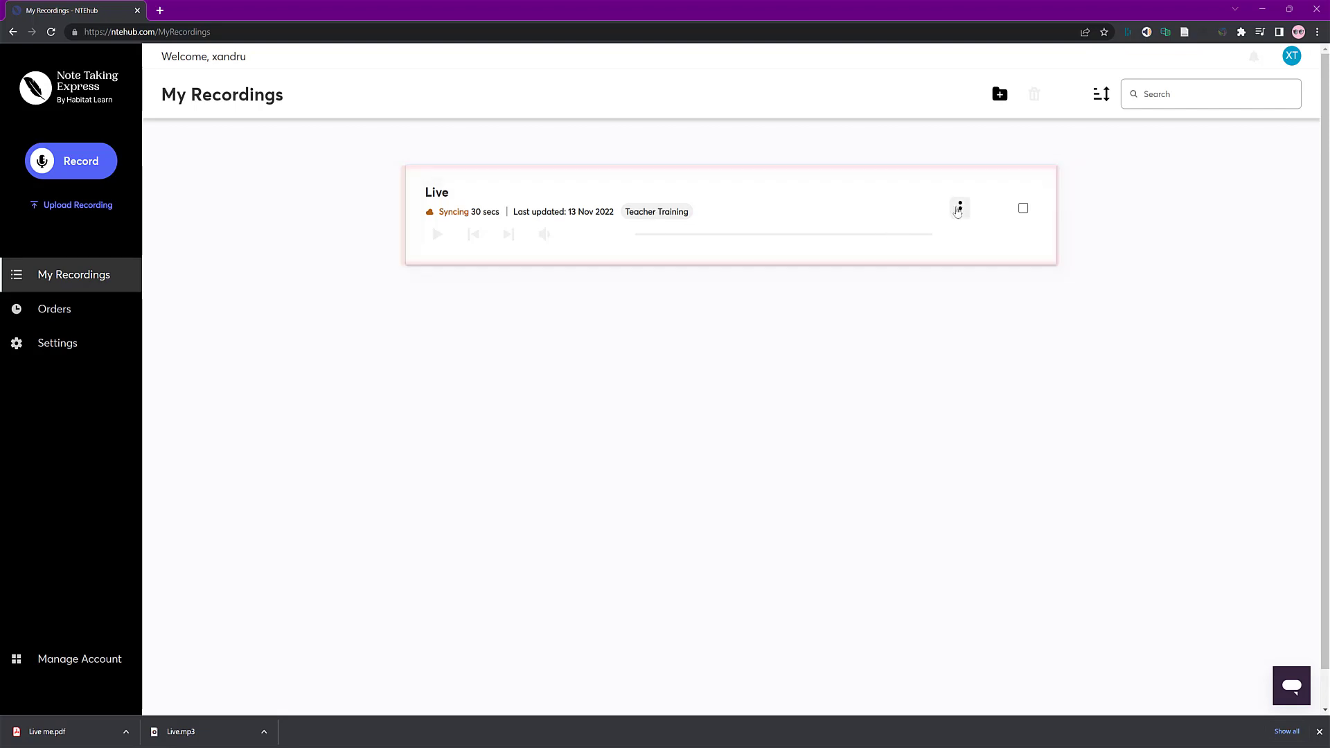
# Look over the actions available for the Live recording, and try selecting and deselecting it
pyautogui.click(959, 209)
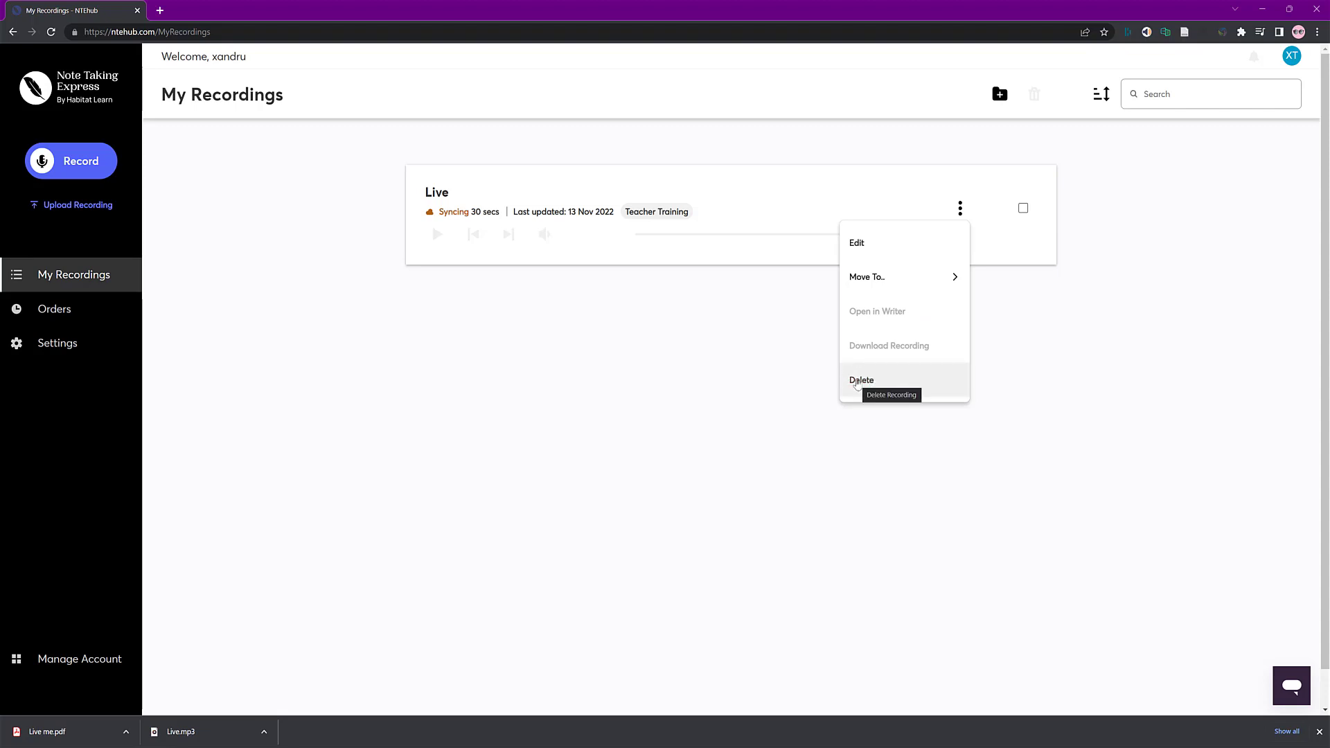
pyautogui.click(835, 190)
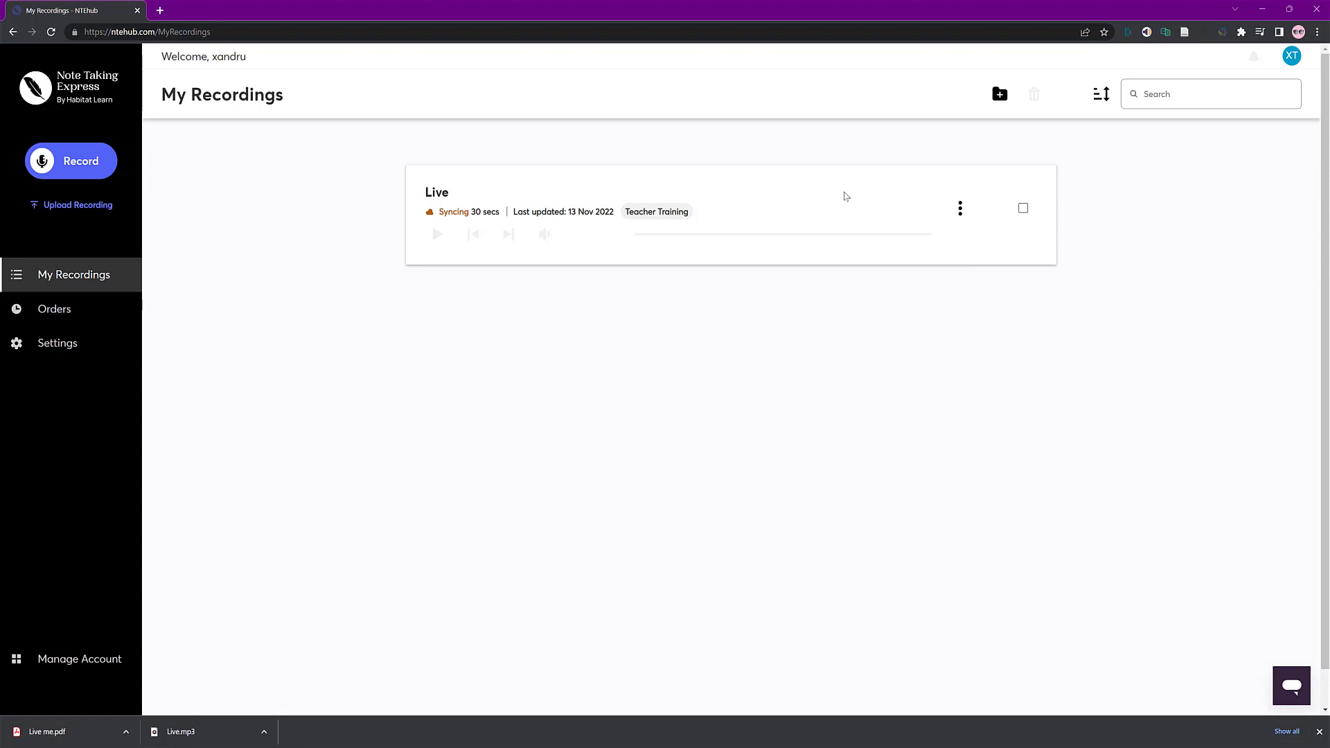
pyautogui.click(1023, 209)
pyautogui.click(1023, 209)
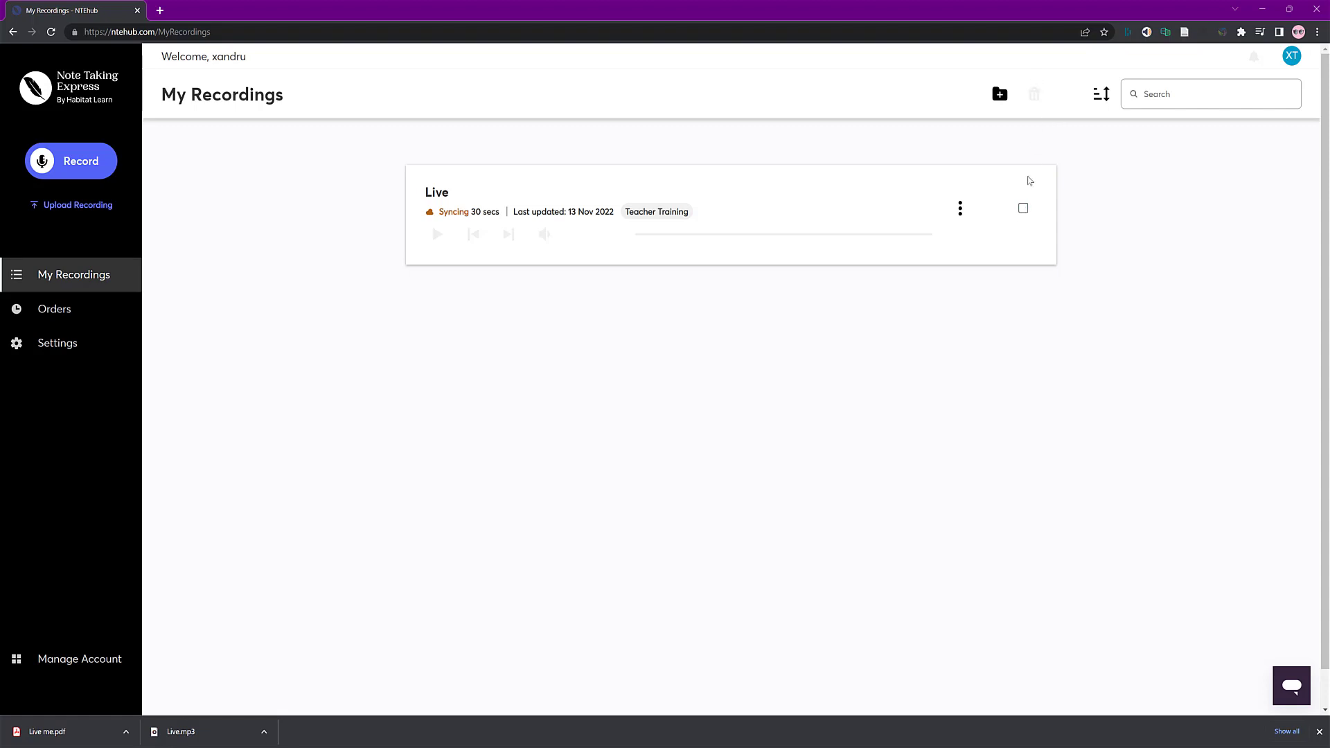
# Refresh the recordings list, and briefly play and pause the Live recording there
pyautogui.rightClick(762, 330)
pyautogui.click(779, 371)
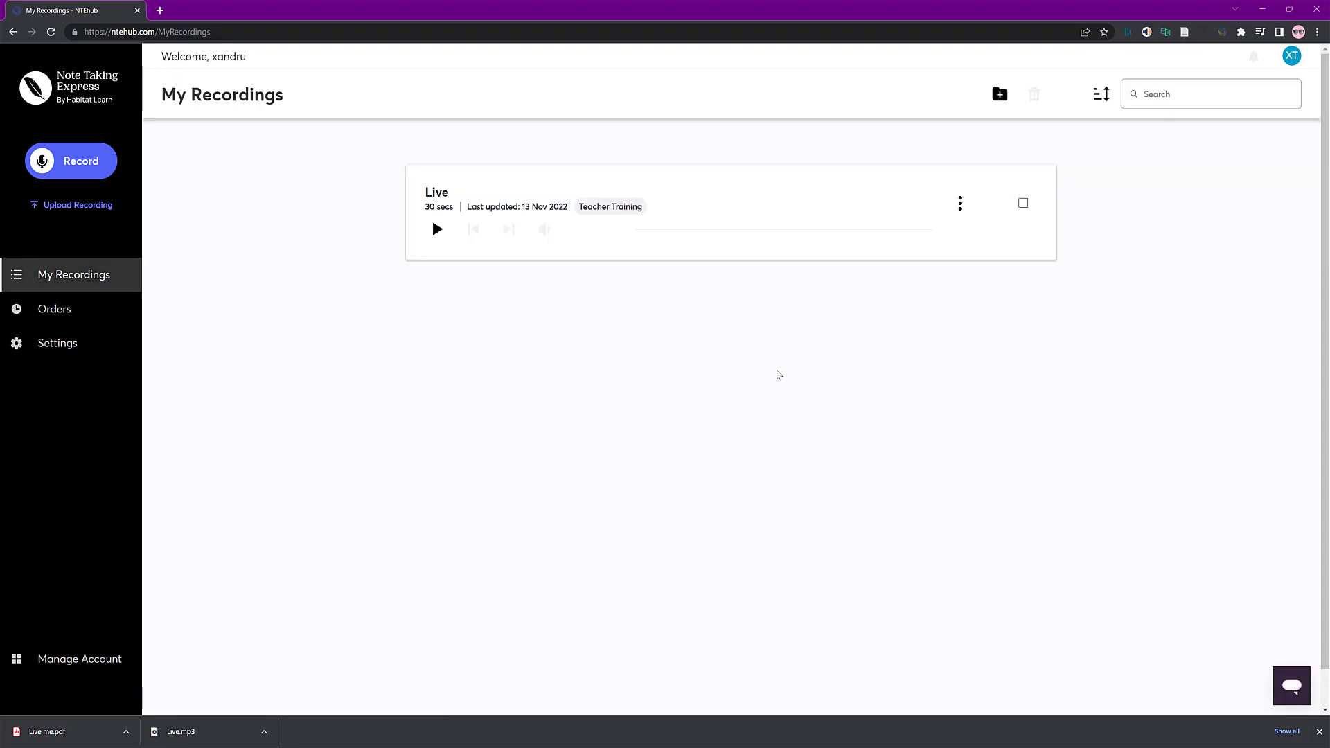
pyautogui.click(435, 231)
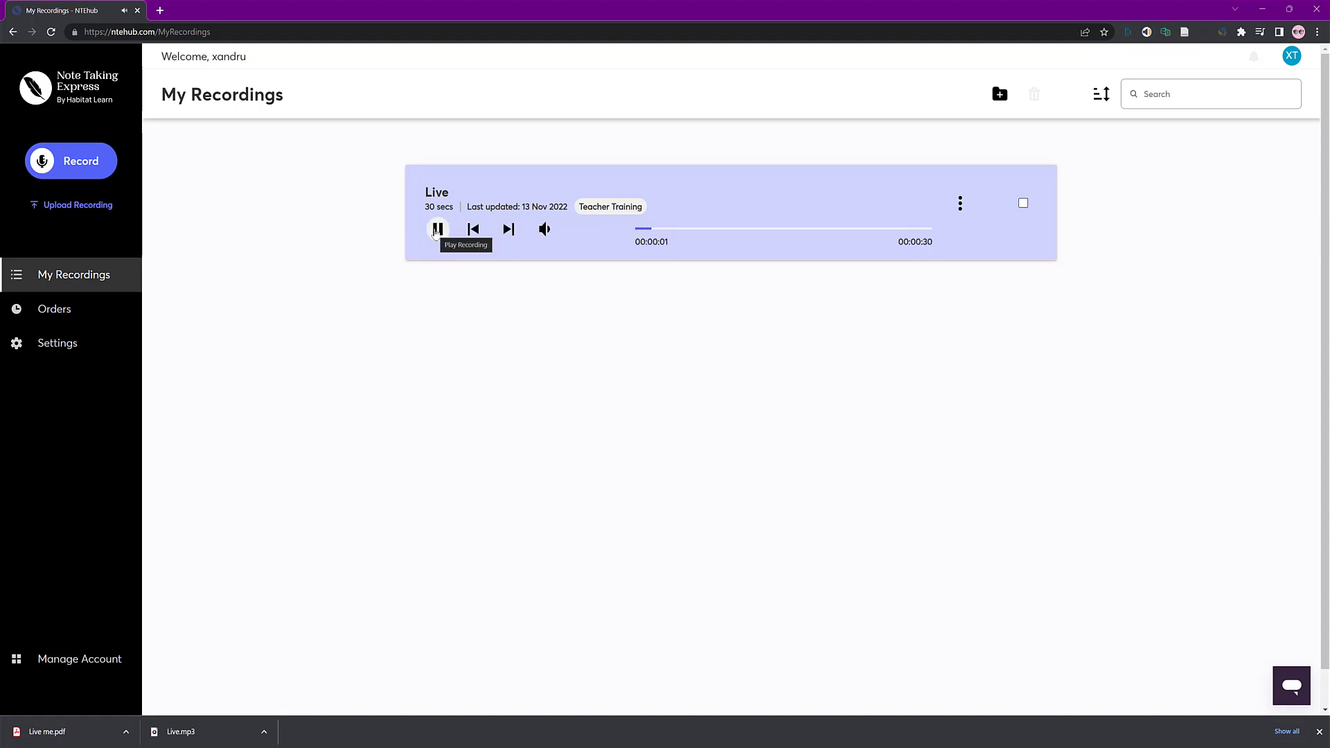
pyautogui.click(435, 232)
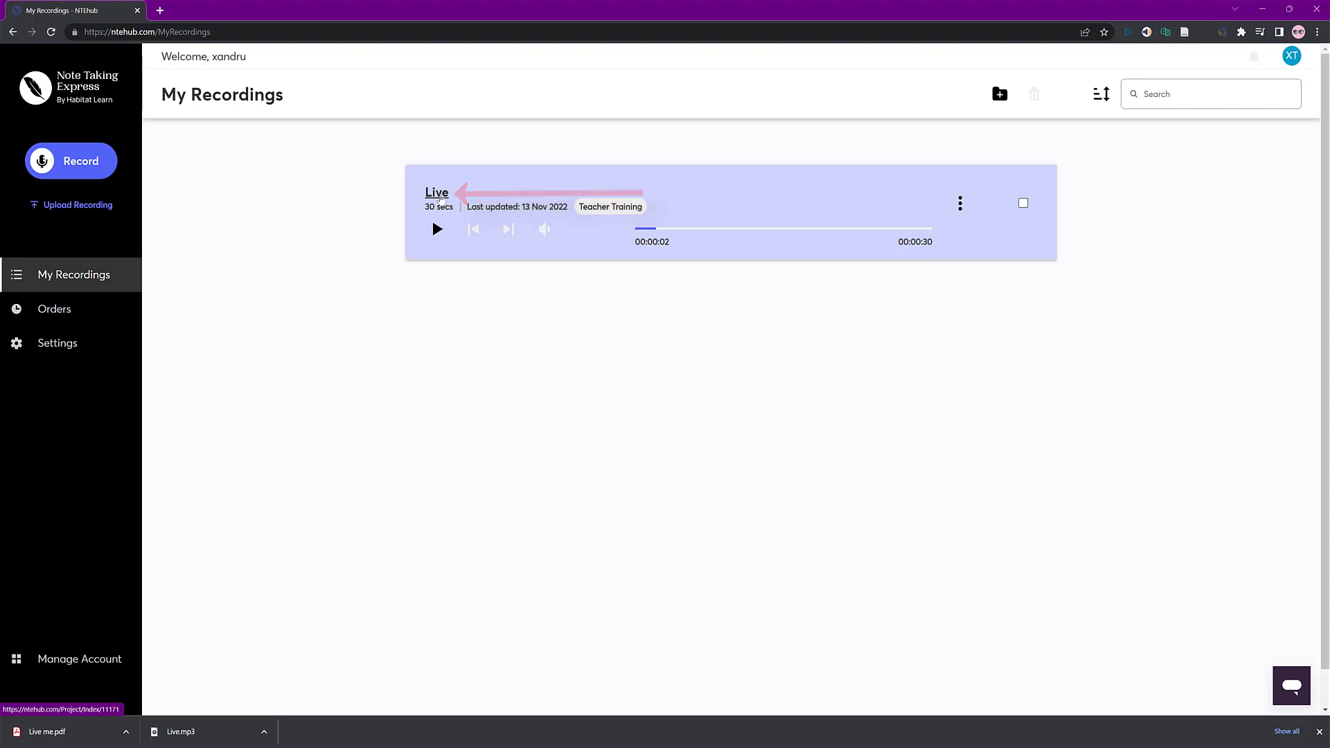
# Open the Live recording and sort its bookmarks by Timeline Ascending
pyautogui.click(437, 193)
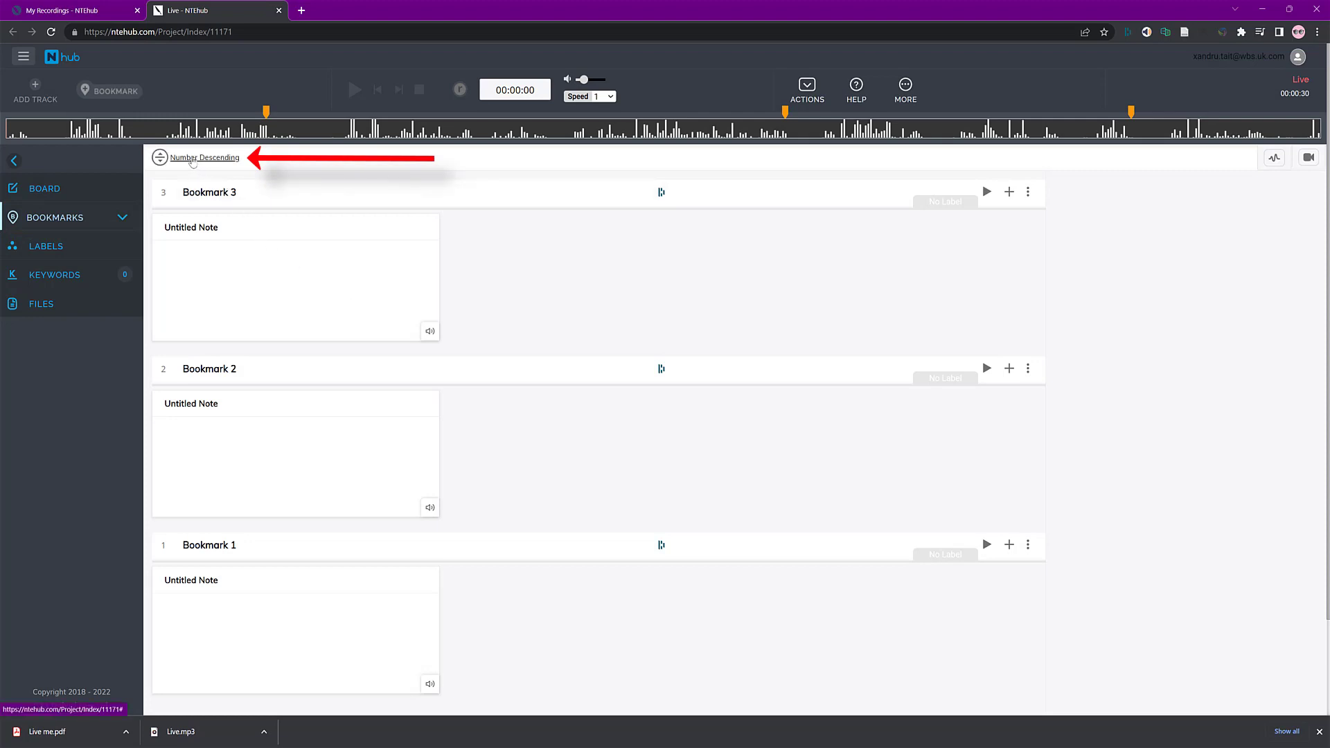
pyautogui.click(193, 161)
pyautogui.click(198, 196)
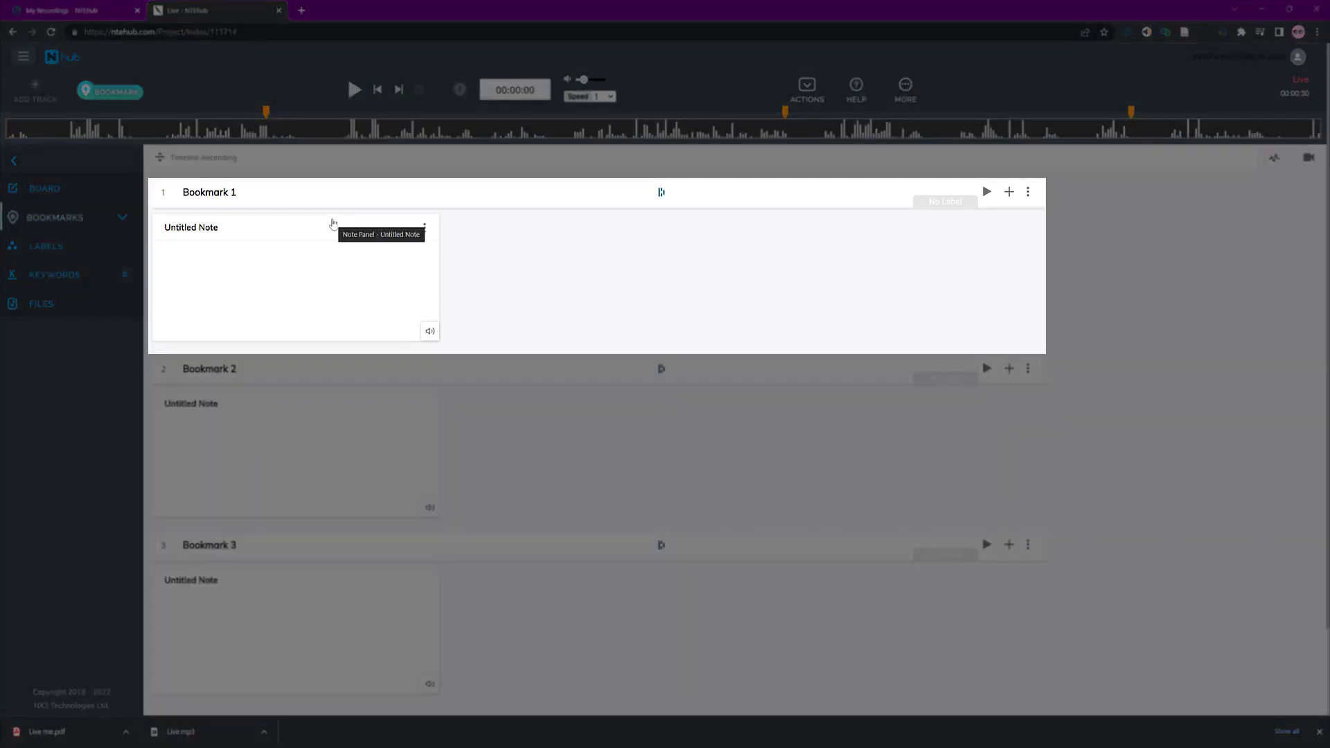
# Change the title of the note under Bookmark 1 to Note 1
pyautogui.click(288, 258)
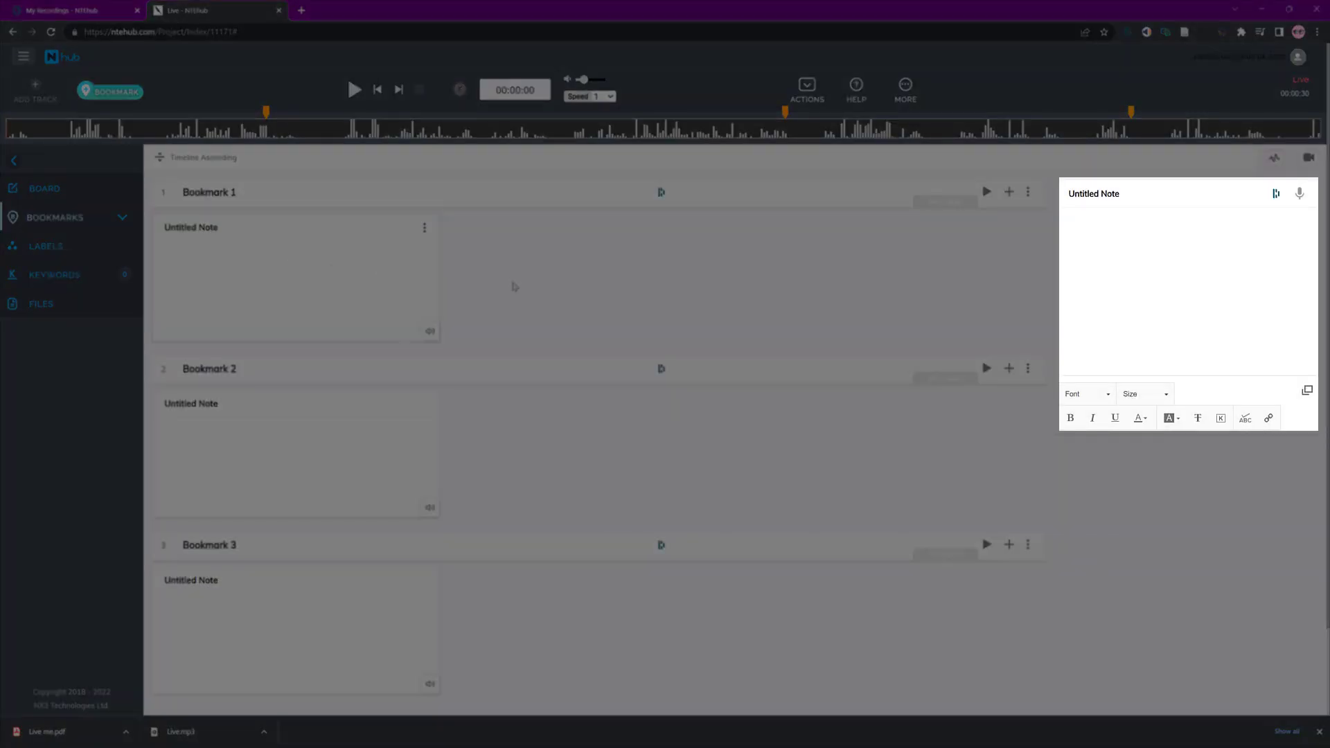
pyautogui.click(1116, 198)
pyautogui.moveTo(1119, 197); pyautogui.dragTo(1063, 186)
pyautogui.press('BackSpace')
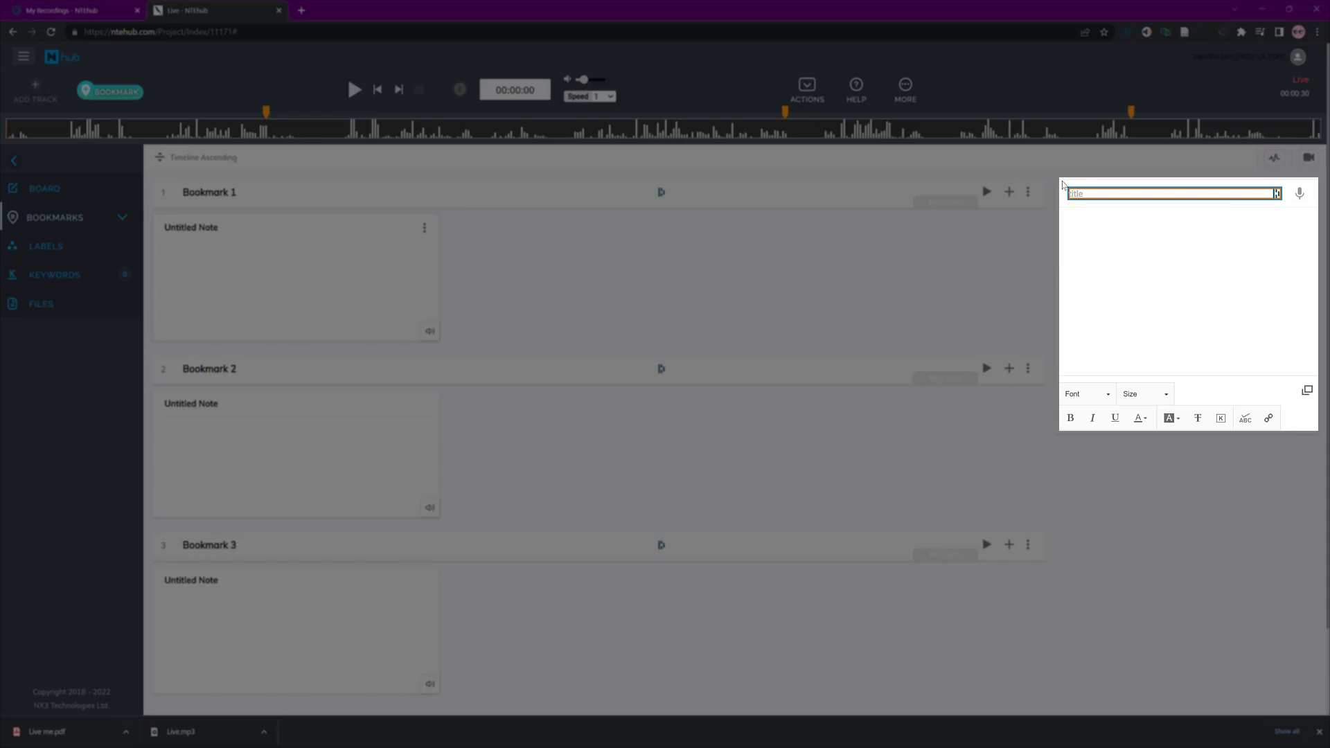
pyautogui.write('Note 1')
pyautogui.click(1073, 229)
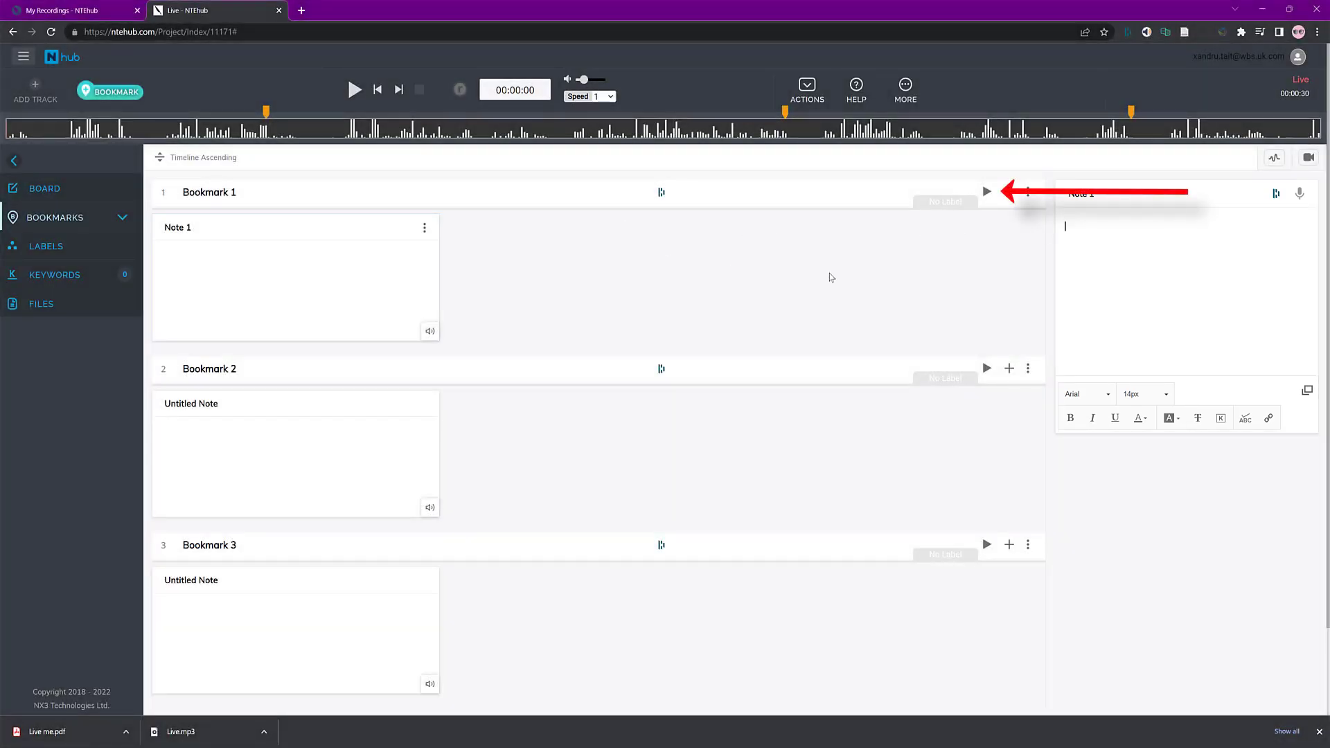
# Play the recording from Bookmark 1, restart it from there, and pause at about 8 seconds
pyautogui.click(986, 192)
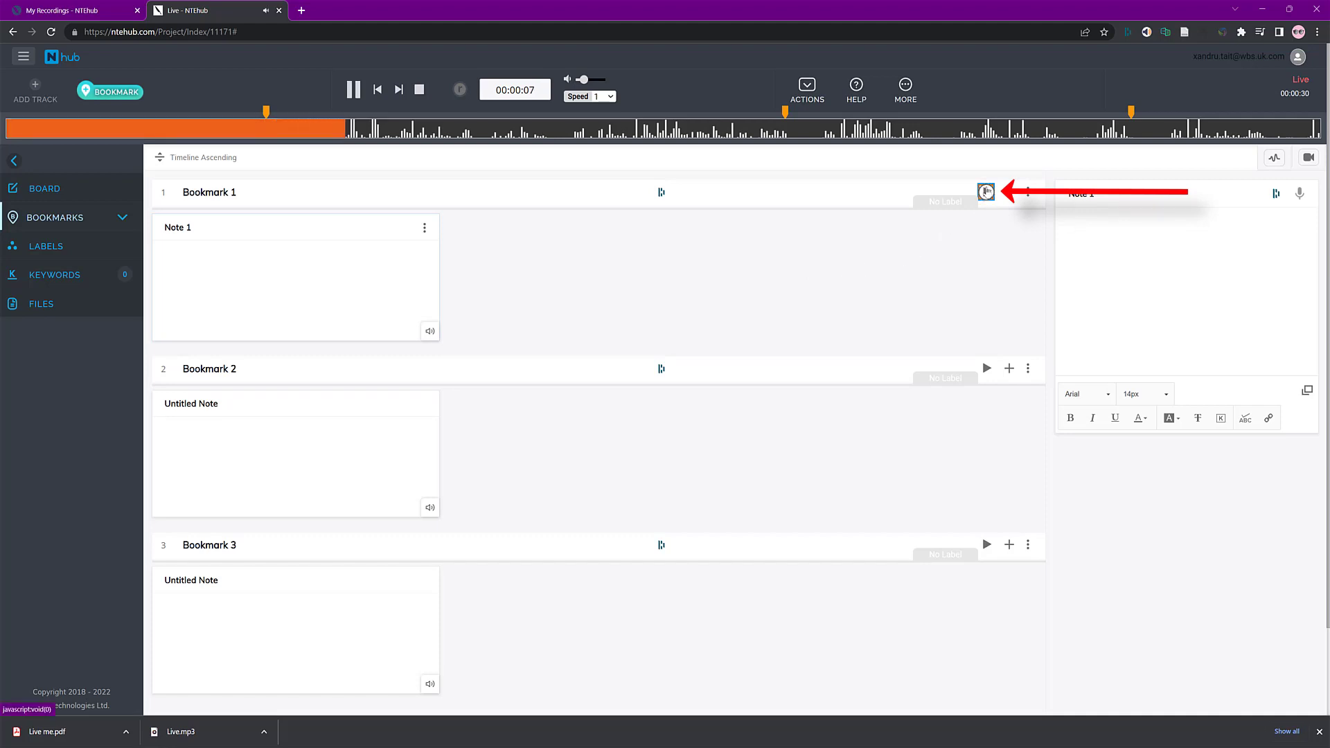
pyautogui.click(985, 193)
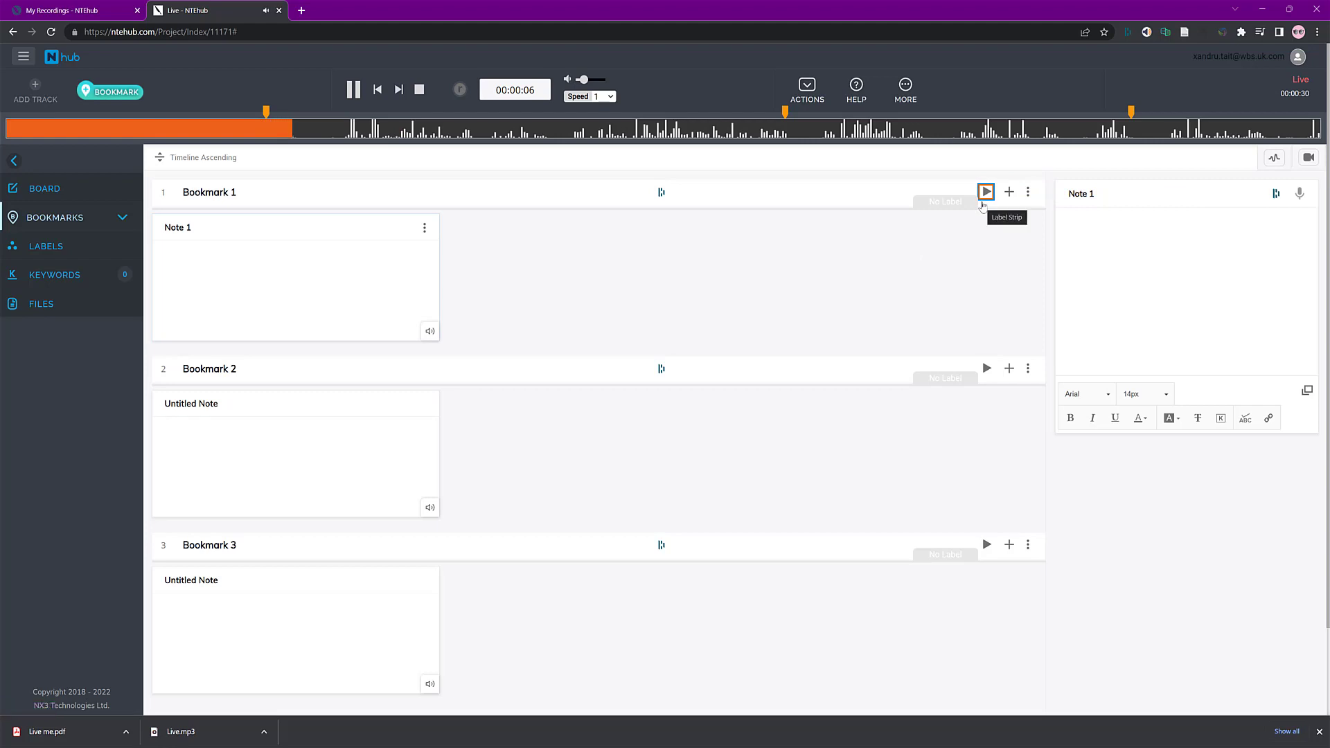
pyautogui.click(354, 89)
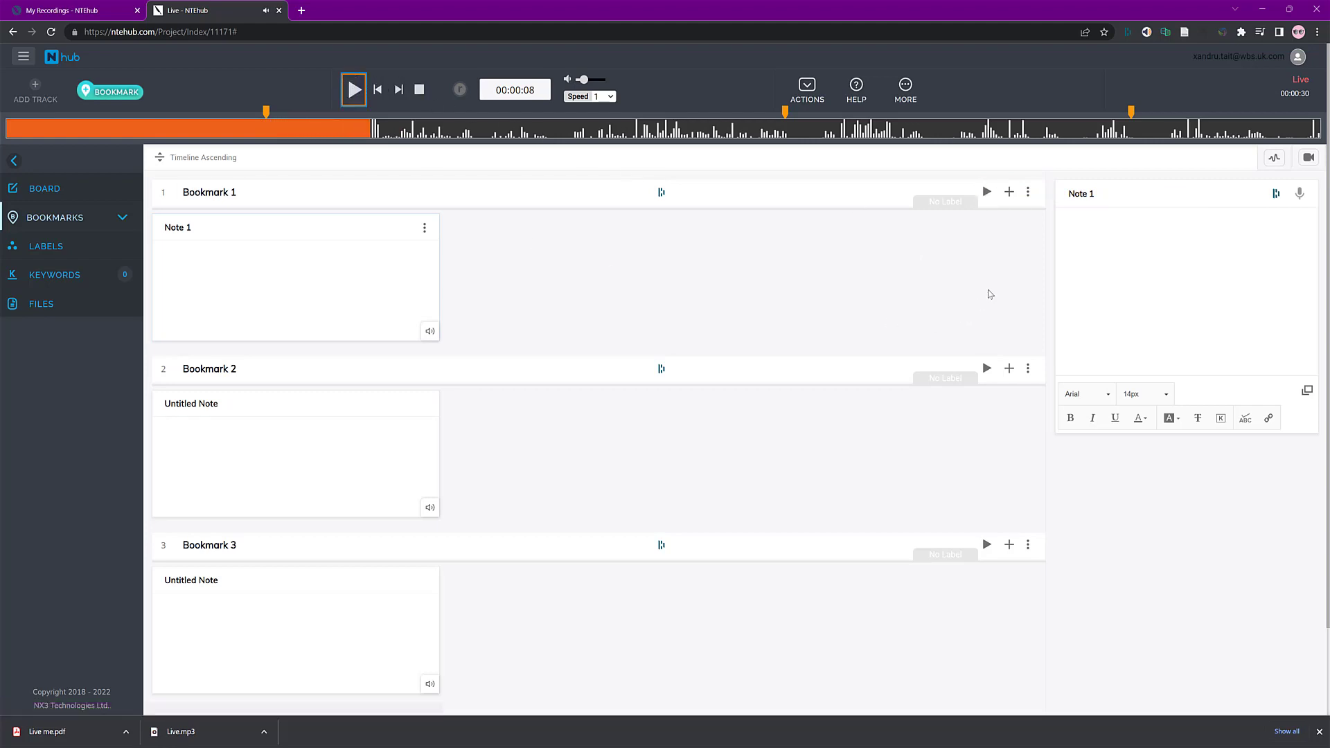
# Enter "A quick note to bookmark 1" as the text of Note 1
pyautogui.click(1110, 229)
pyautogui.write('A q')
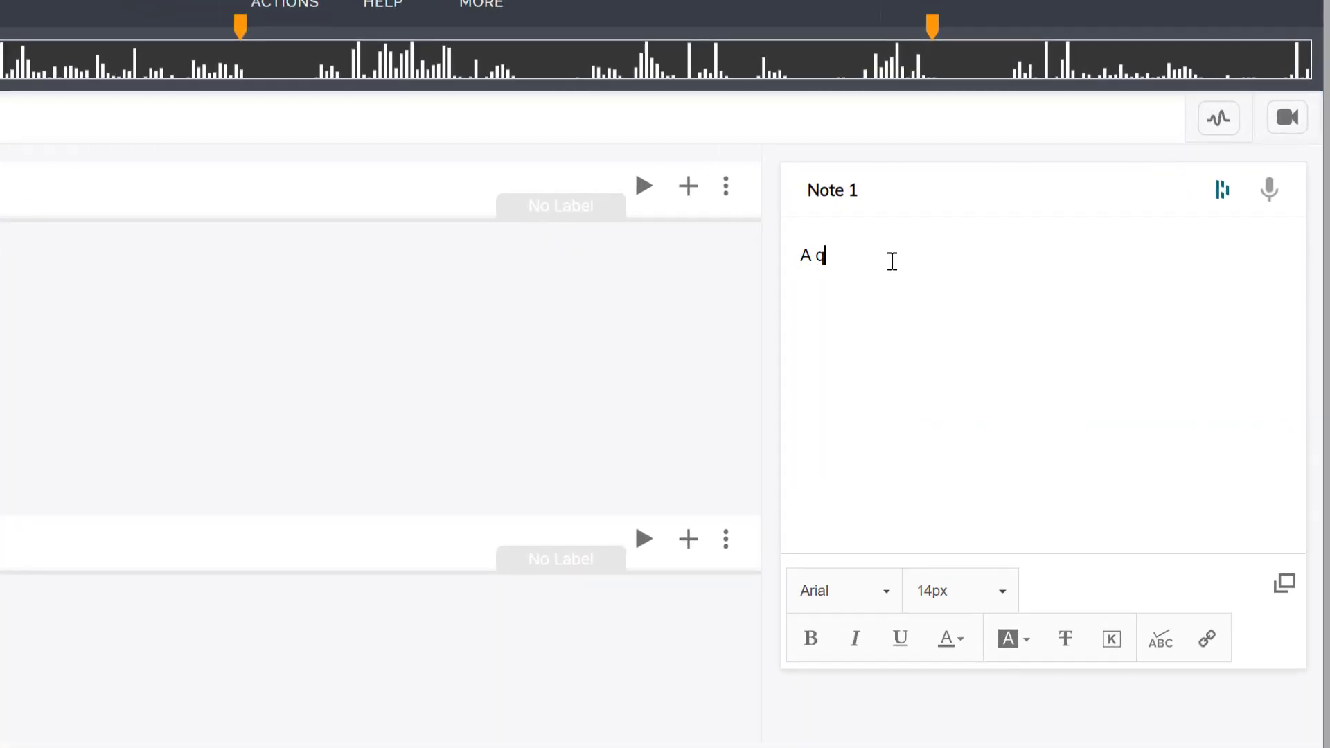
pyautogui.write('uick note to bookmas')
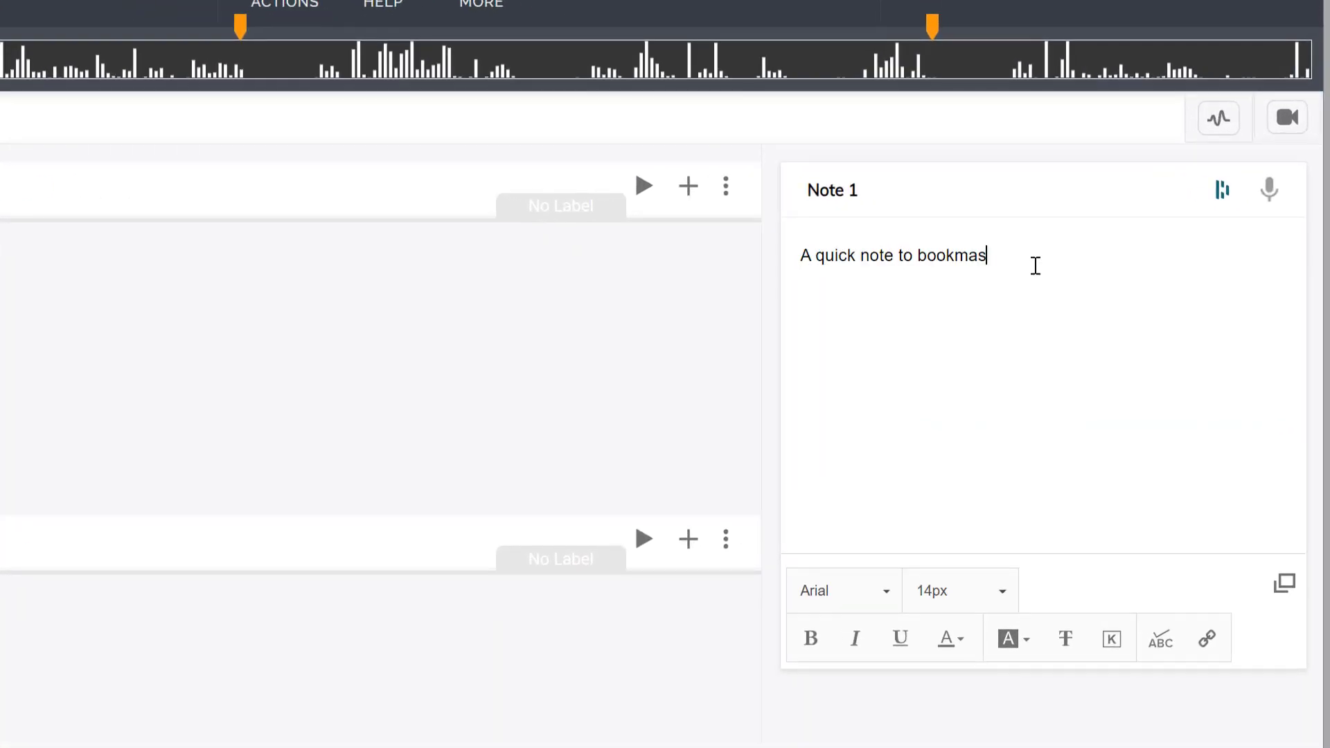
pyautogui.press('BackSpace')
pyautogui.write('rk 1')
pyautogui.press('Return')
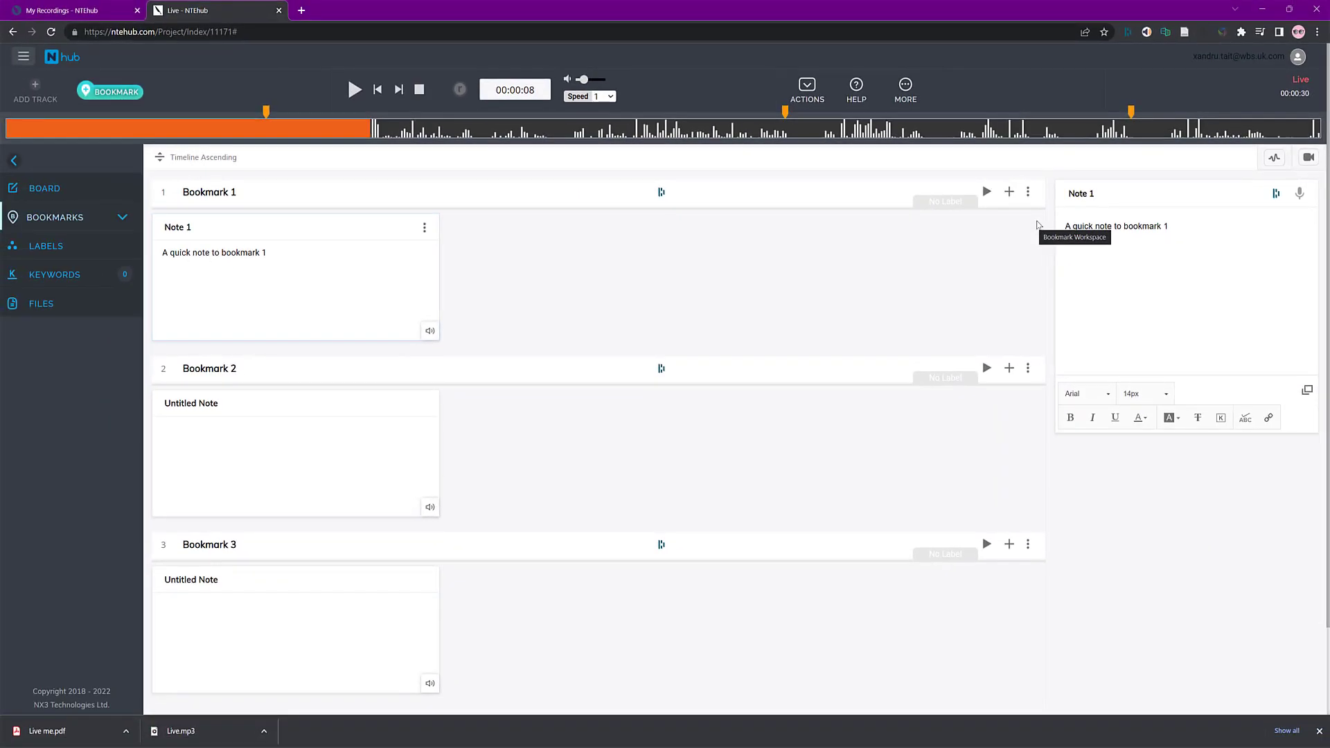
# Title the note under Bookmark 2 as Note 2 and enter the text "Another note"
pyautogui.click(255, 453)
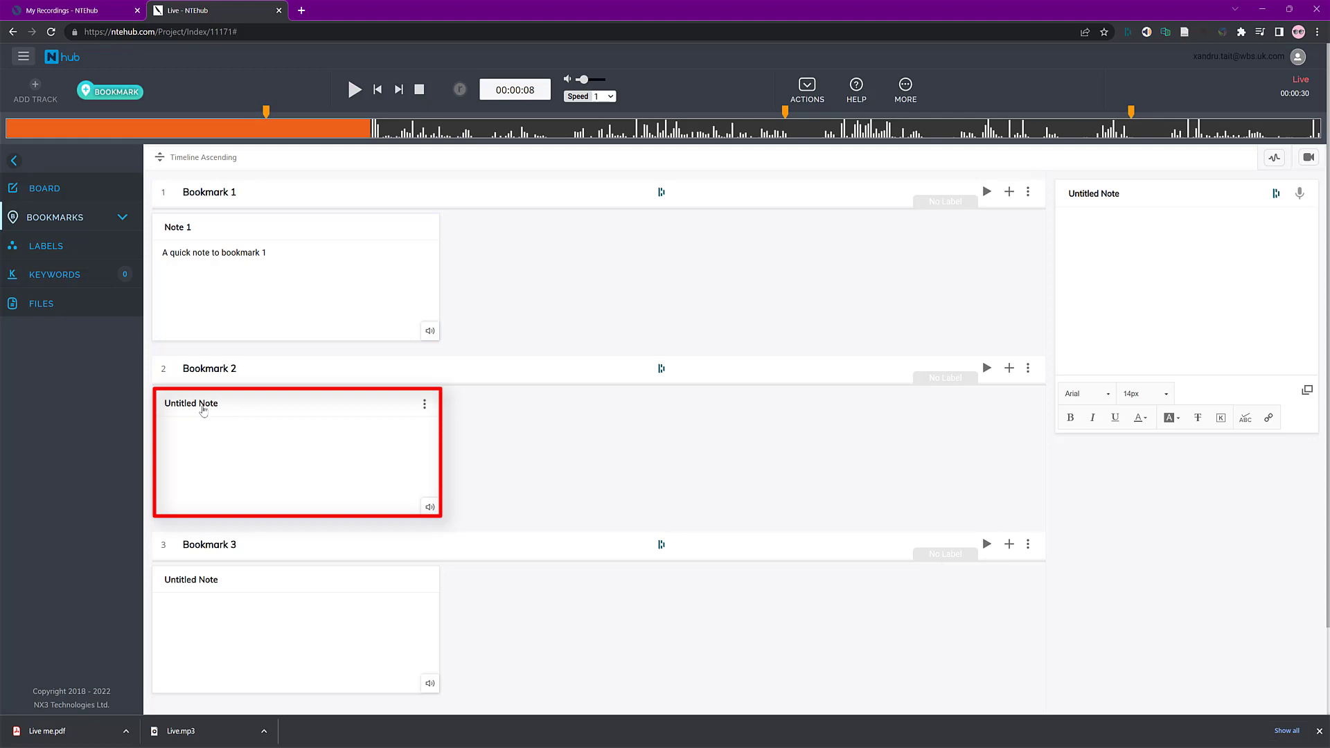
pyautogui.click(1133, 194)
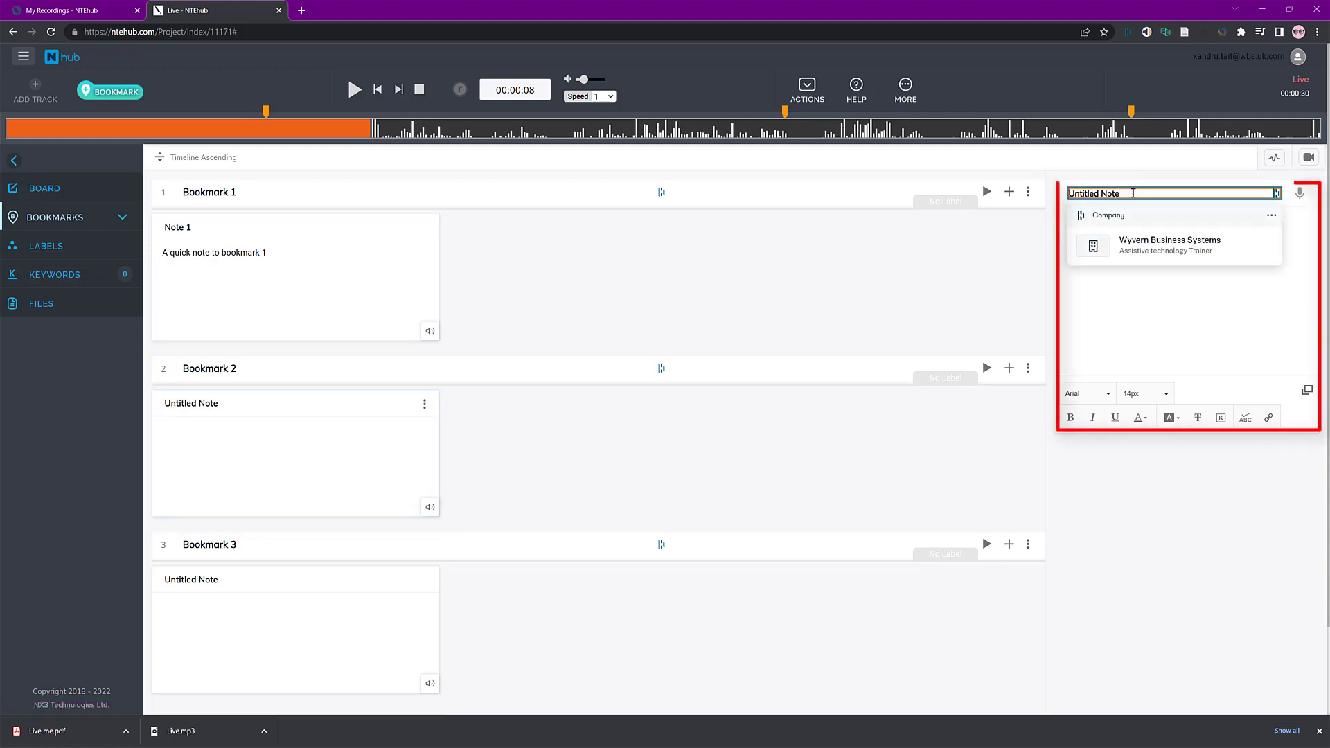
pyautogui.press('BackSpace')
pyautogui.press('BackSpace')
pyautogui.press('BackSpace')
pyautogui.press('BackSpace')
pyautogui.press('BackSpace')
pyautogui.press('BackSpace')
pyautogui.press('BackSpace')
pyautogui.press('BackSpace')
pyautogui.press('BackSpace')
pyautogui.press('BackSpace')
pyautogui.press('BackSpace')
pyautogui.press('BackSpace')
pyautogui.press('BackSpace')
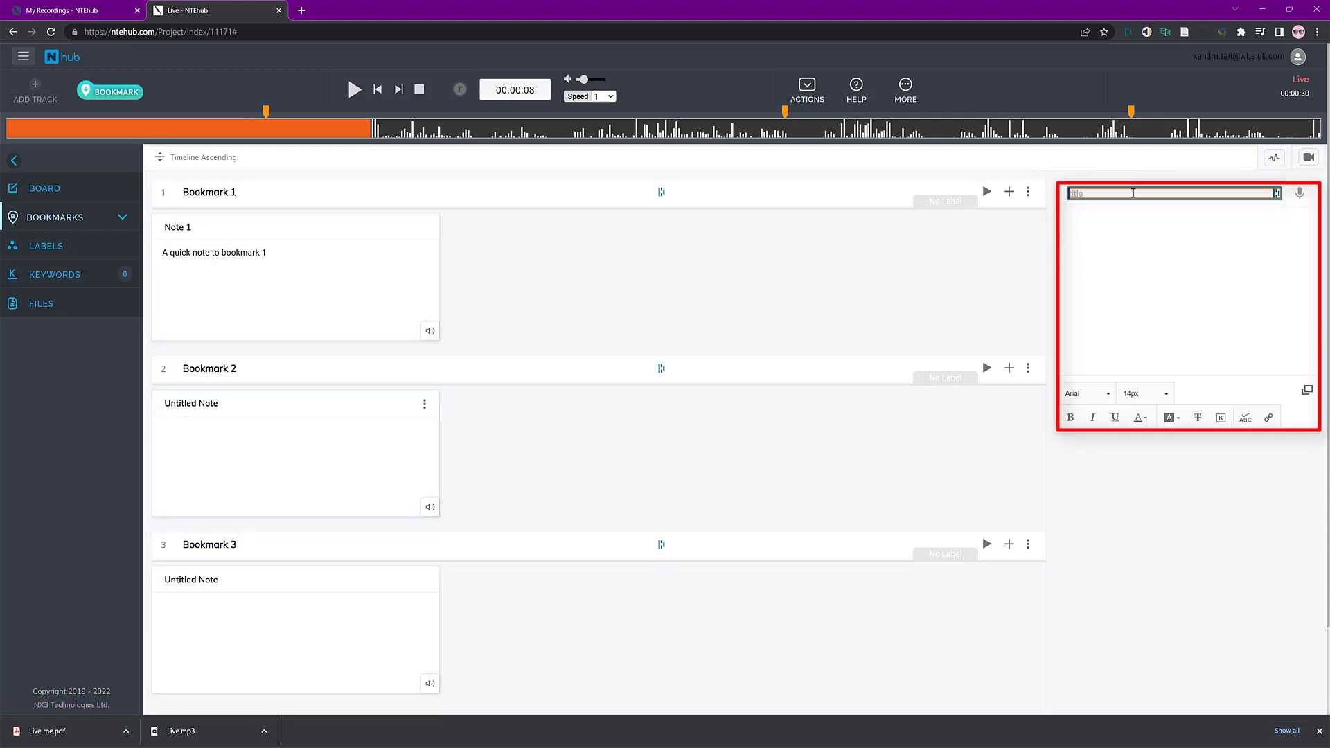
pyautogui.write('Note 2')
pyautogui.click(1093, 250)
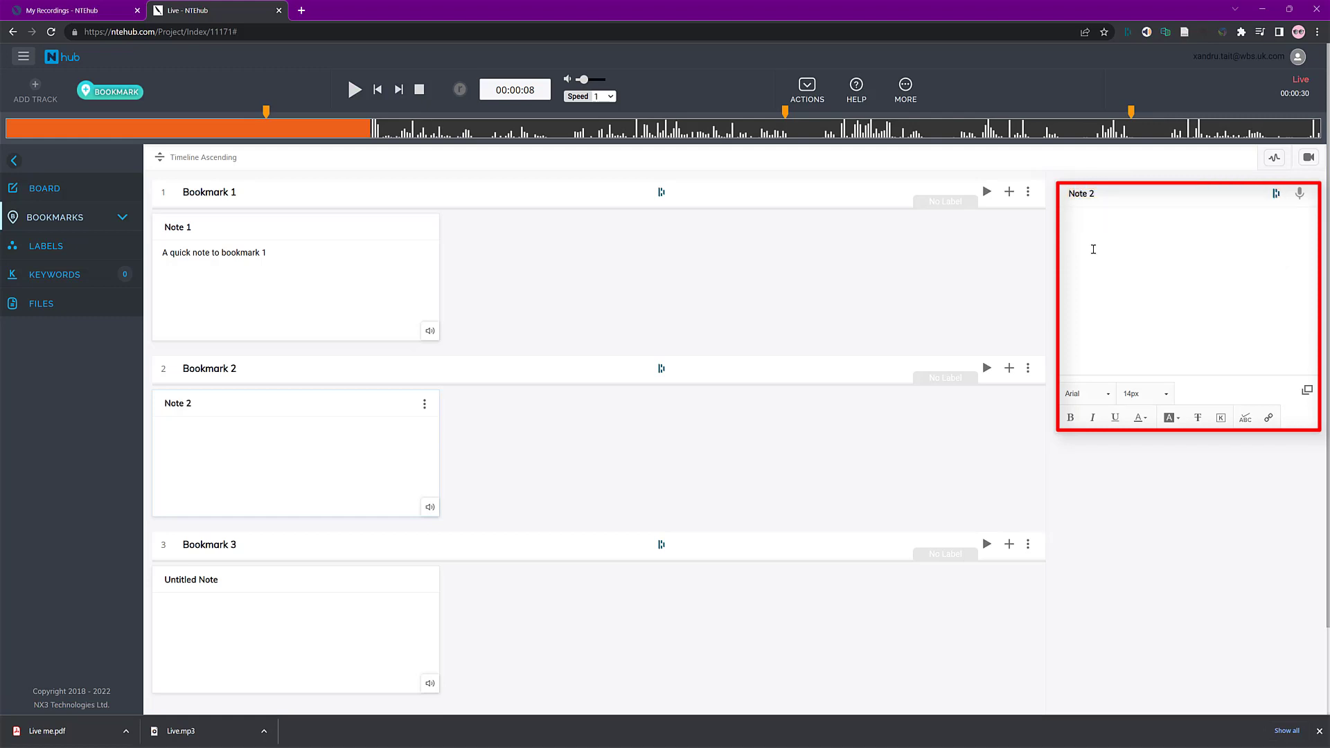
pyautogui.write('Another note')
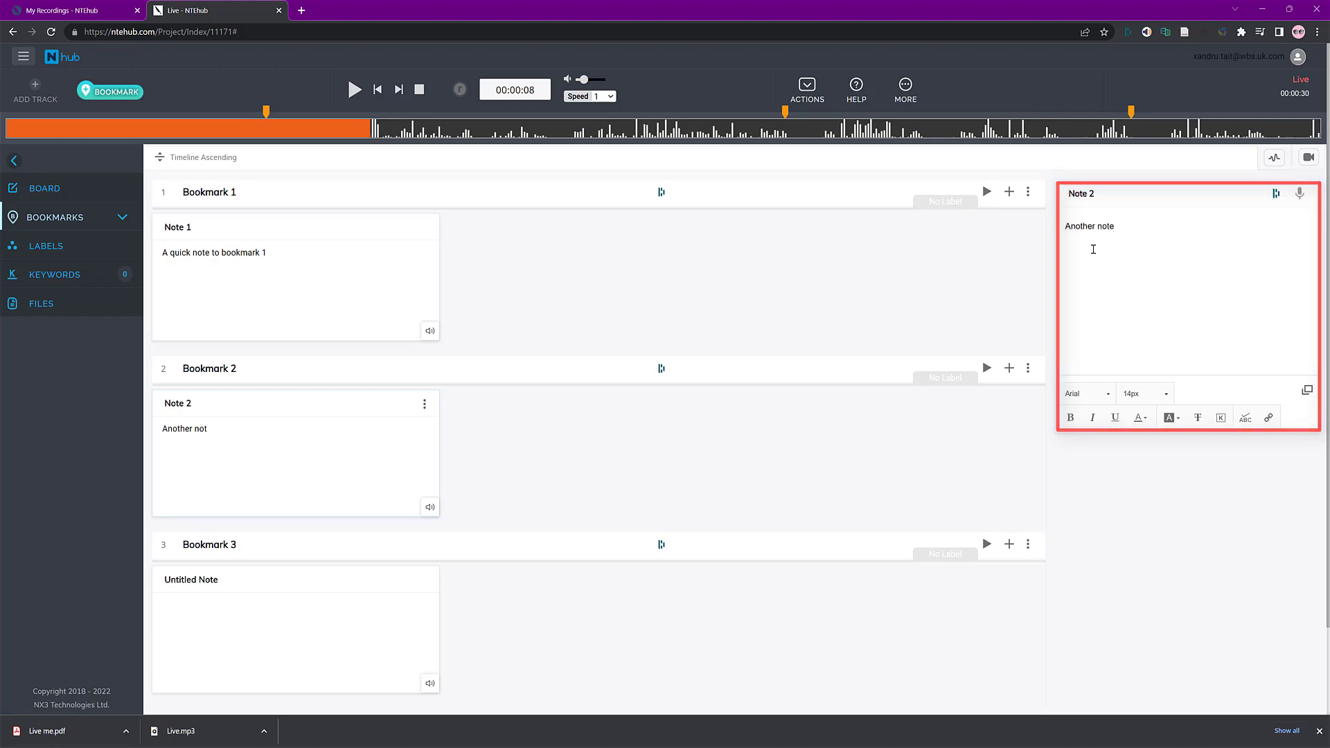
# Play the recording from Bookmark 2 and pause it at about 21 seconds
pyautogui.click(986, 369)
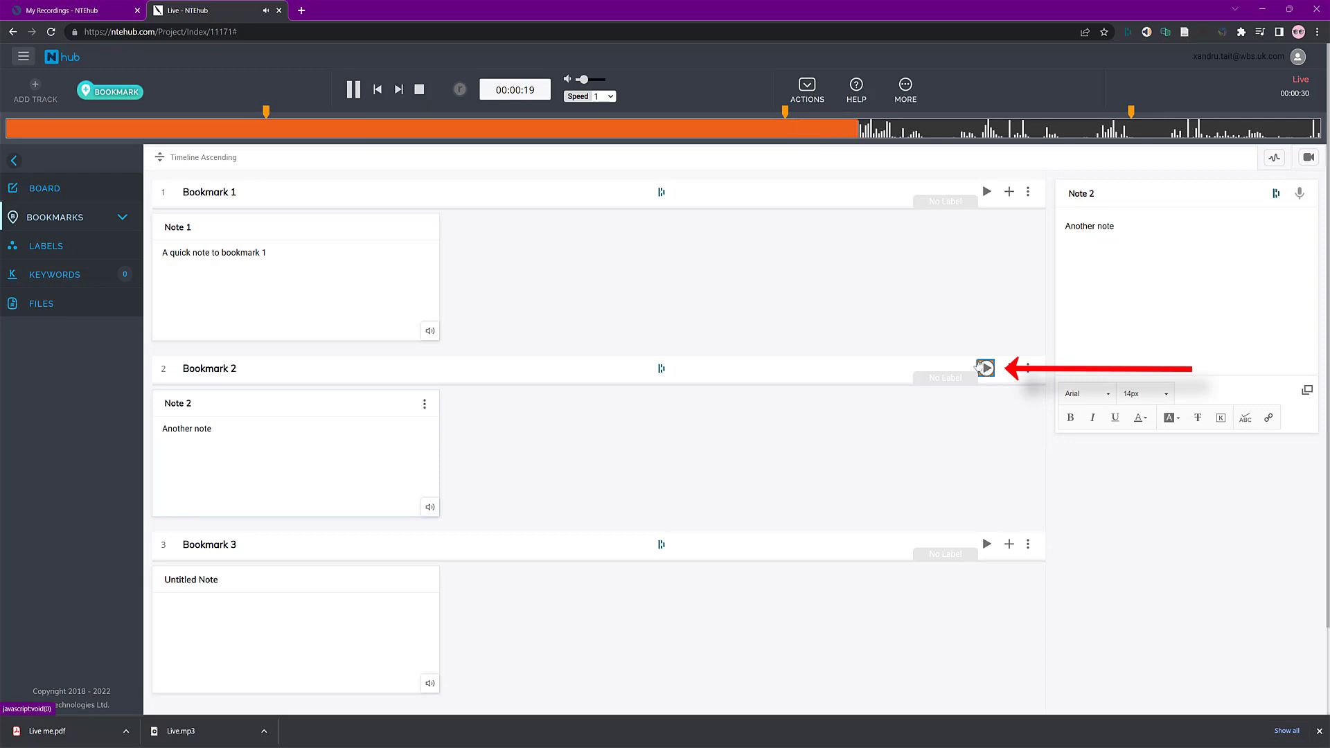
pyautogui.click(357, 90)
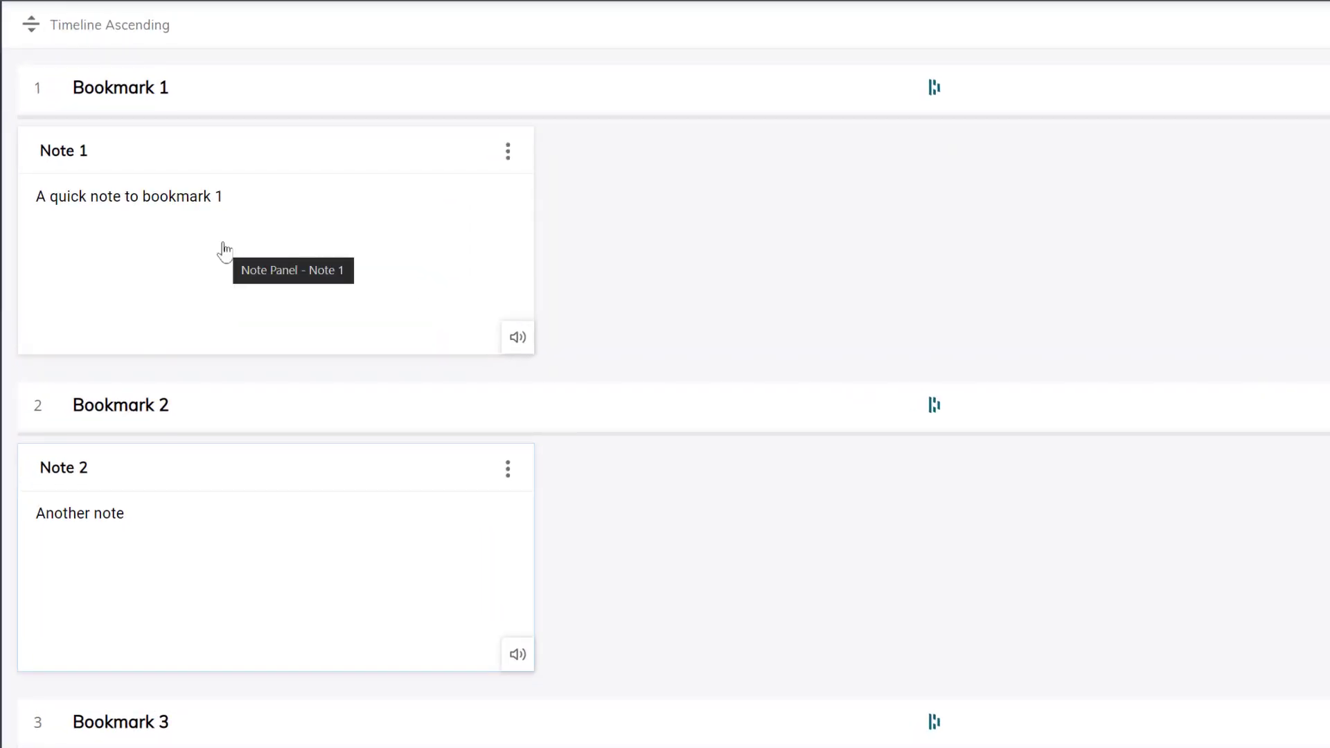
# Colour both Note 1 and Note 2 green
pyautogui.click(509, 151)
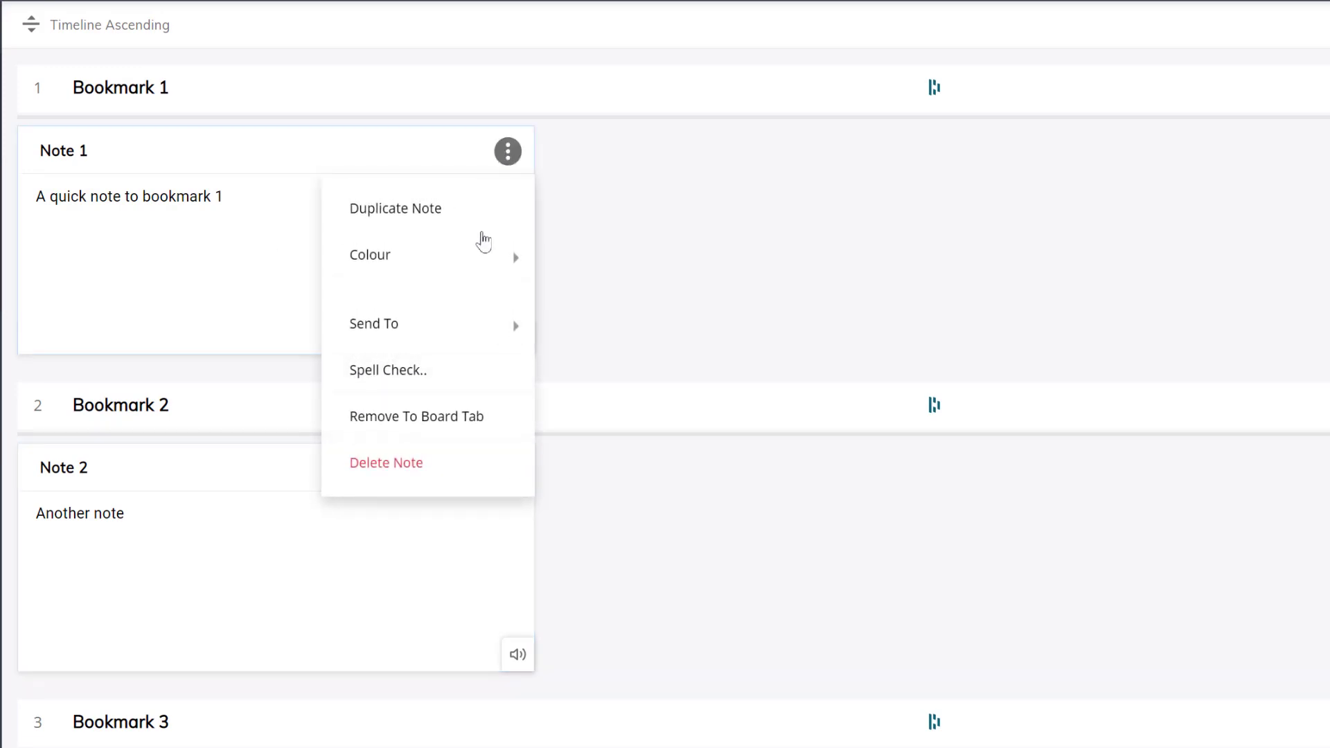
pyautogui.moveTo(476, 257)
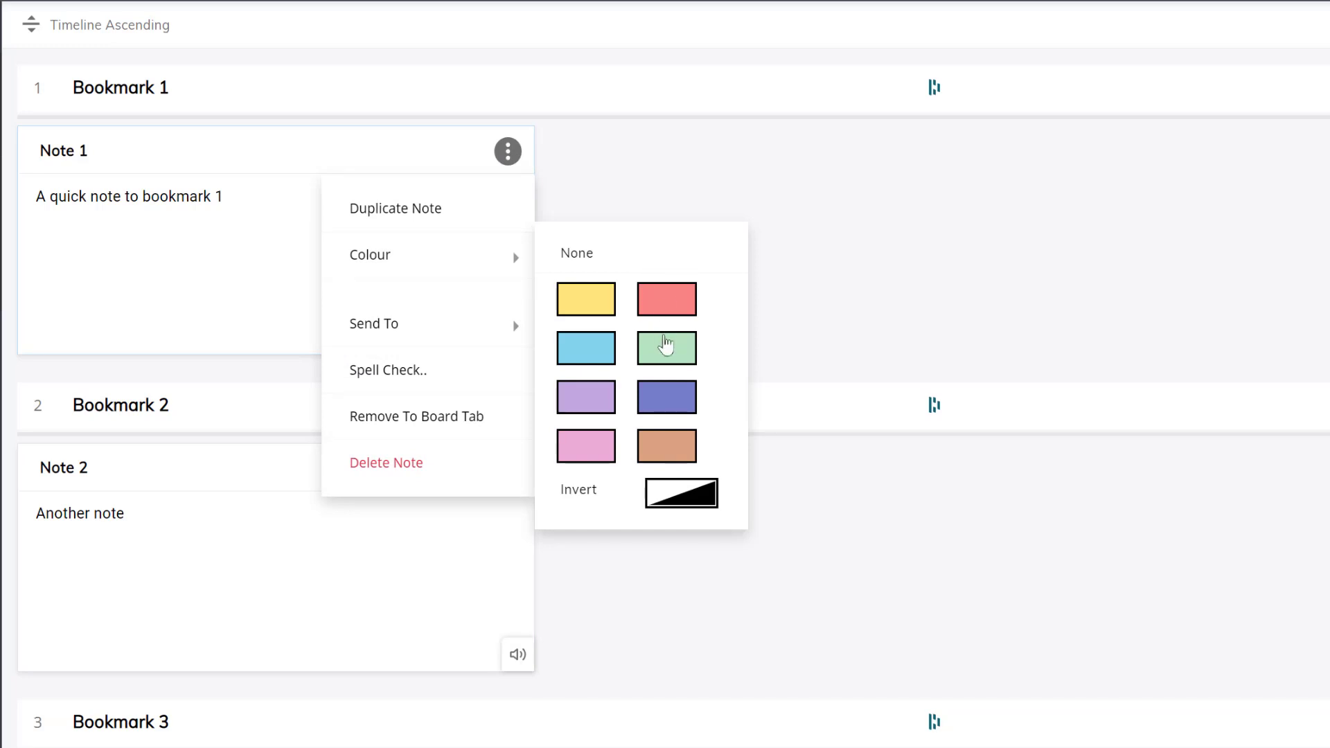
pyautogui.click(664, 349)
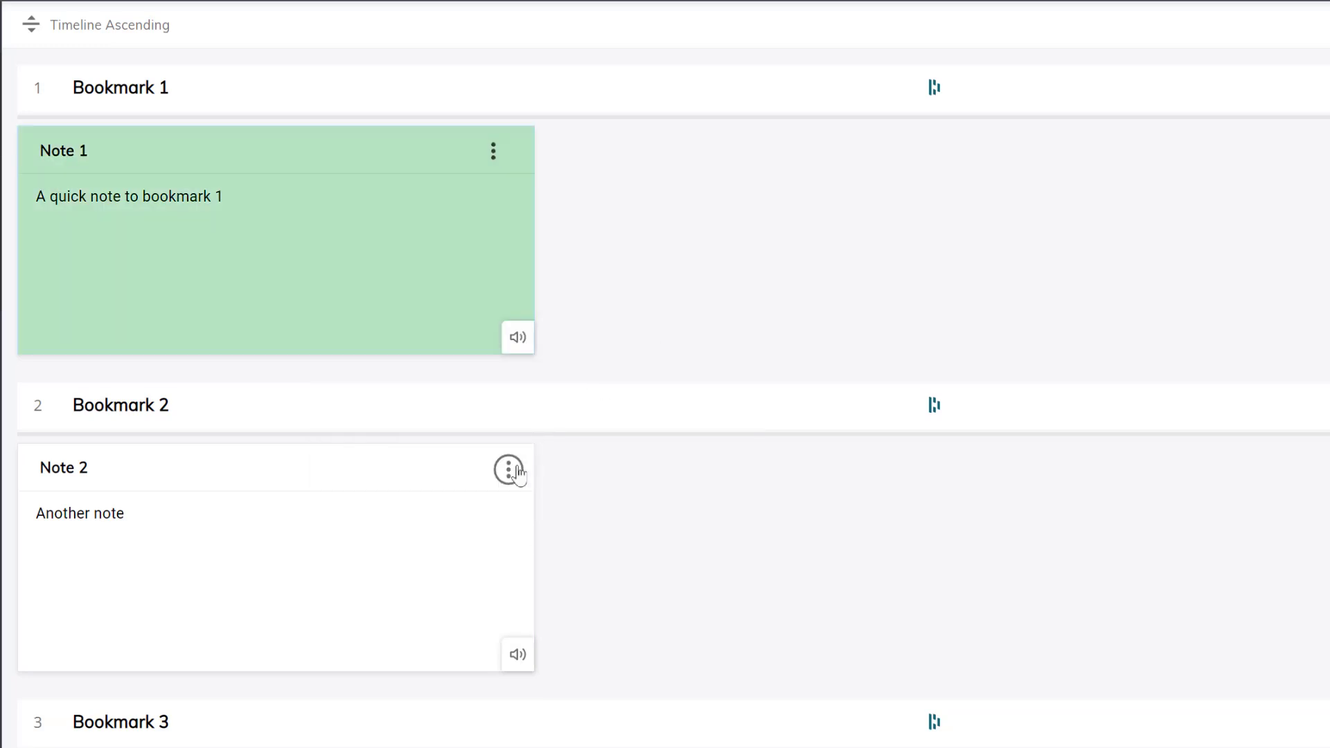
pyautogui.click(509, 469)
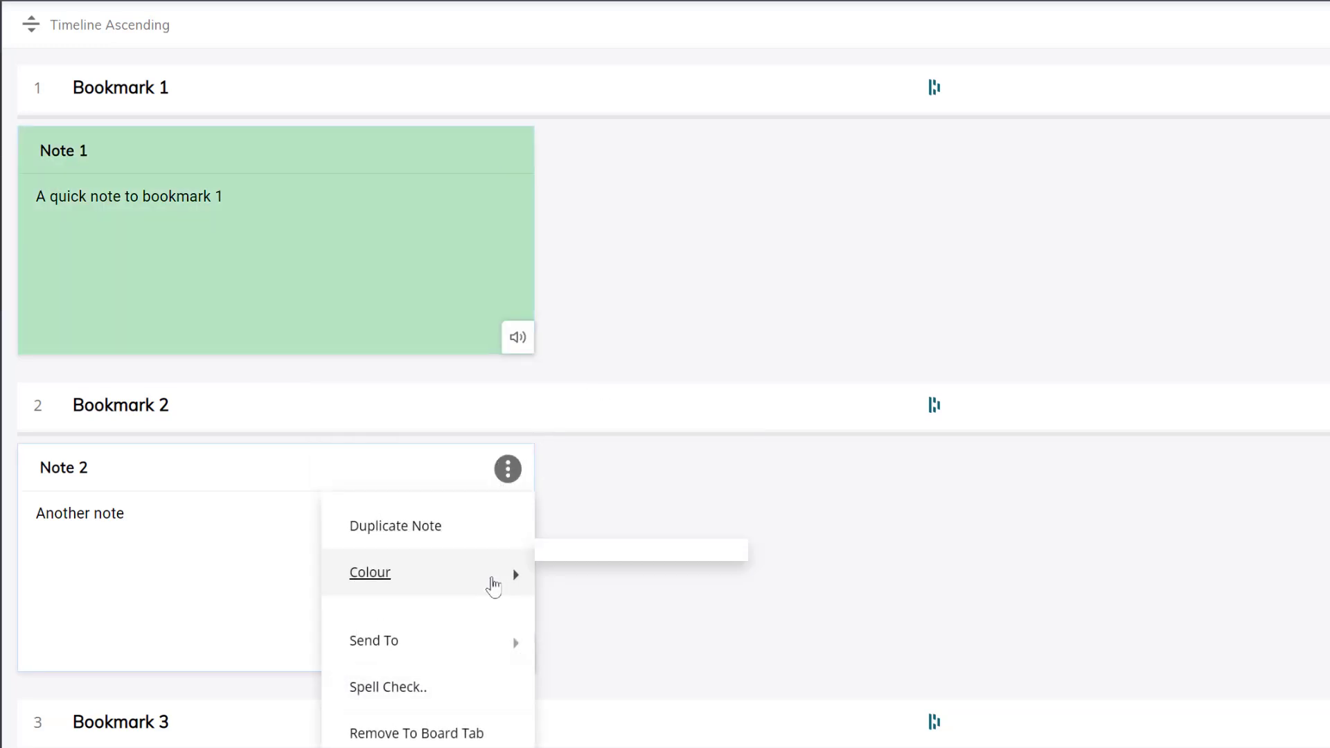
pyautogui.moveTo(499, 584)
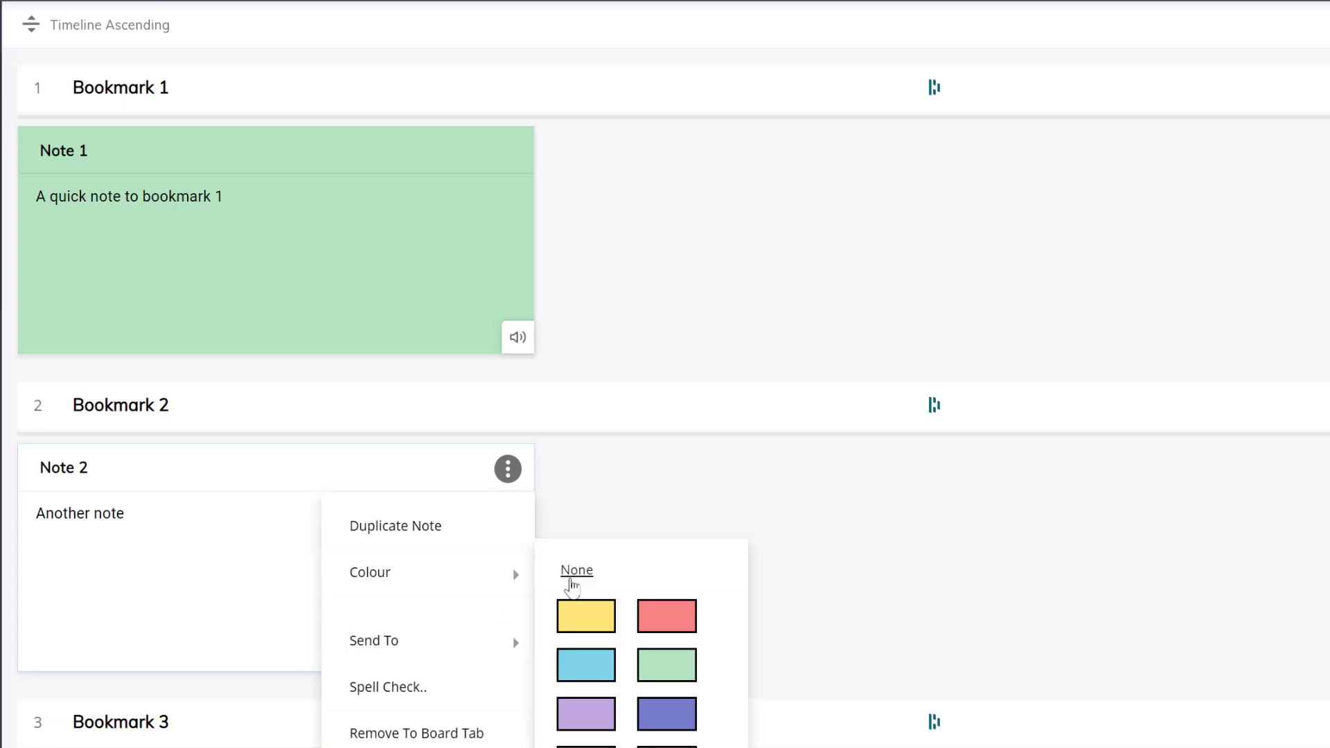
pyautogui.click(655, 665)
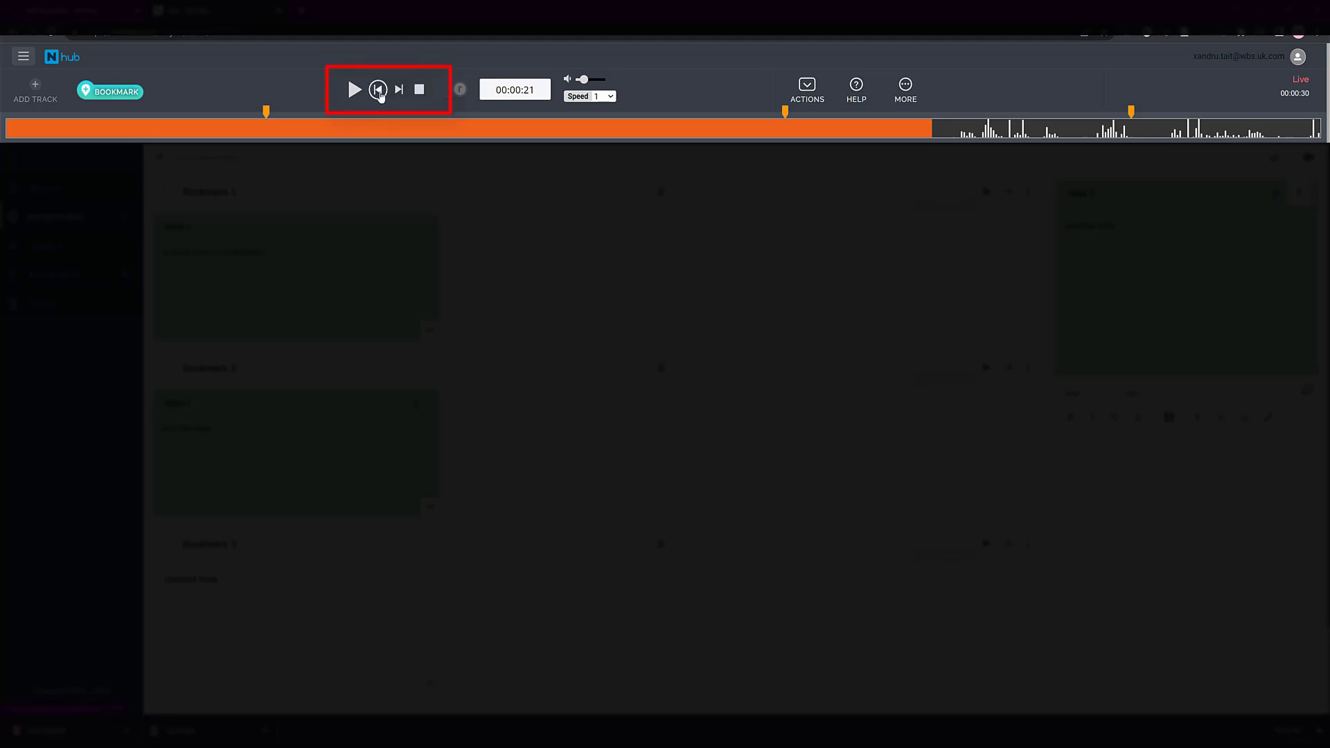
# Skip playback back to Bookmark 1, then forward to Bookmark 3, and pause at about 28 seconds
pyautogui.click(378, 90)
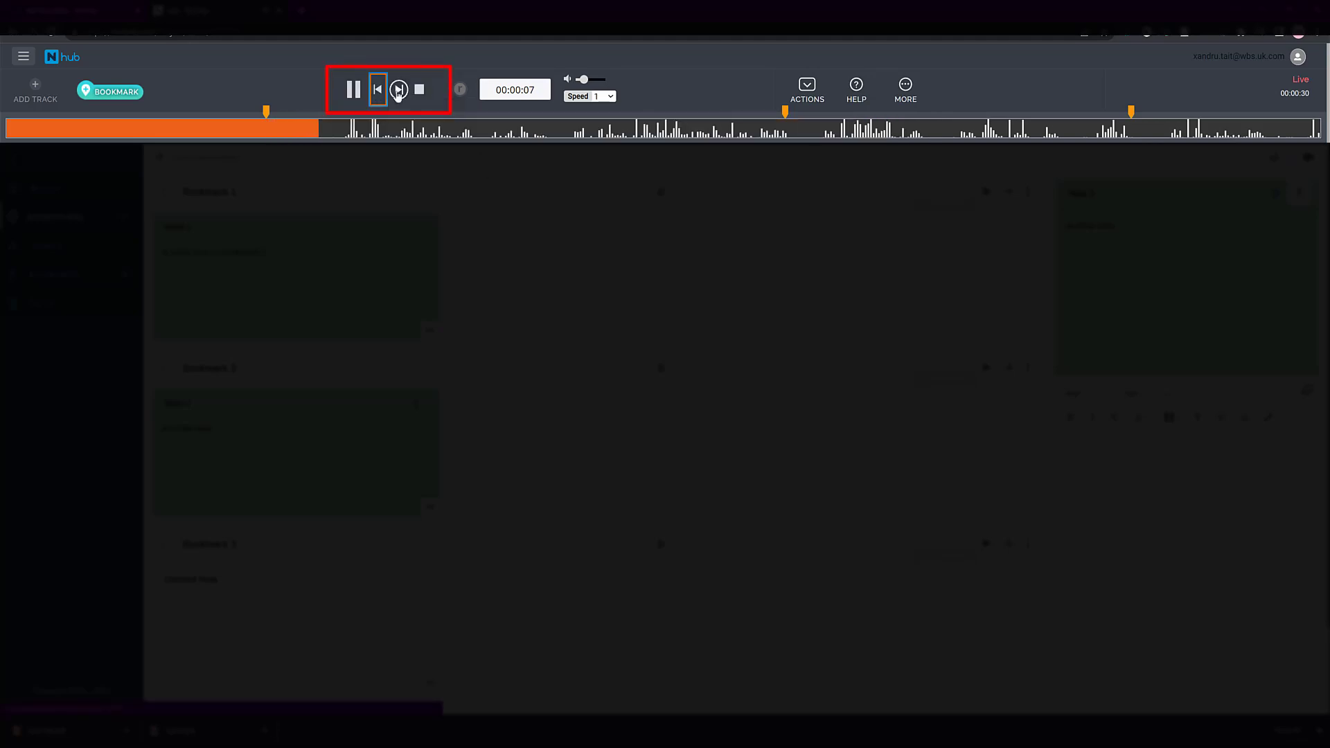
pyautogui.click(400, 90)
pyautogui.click(399, 90)
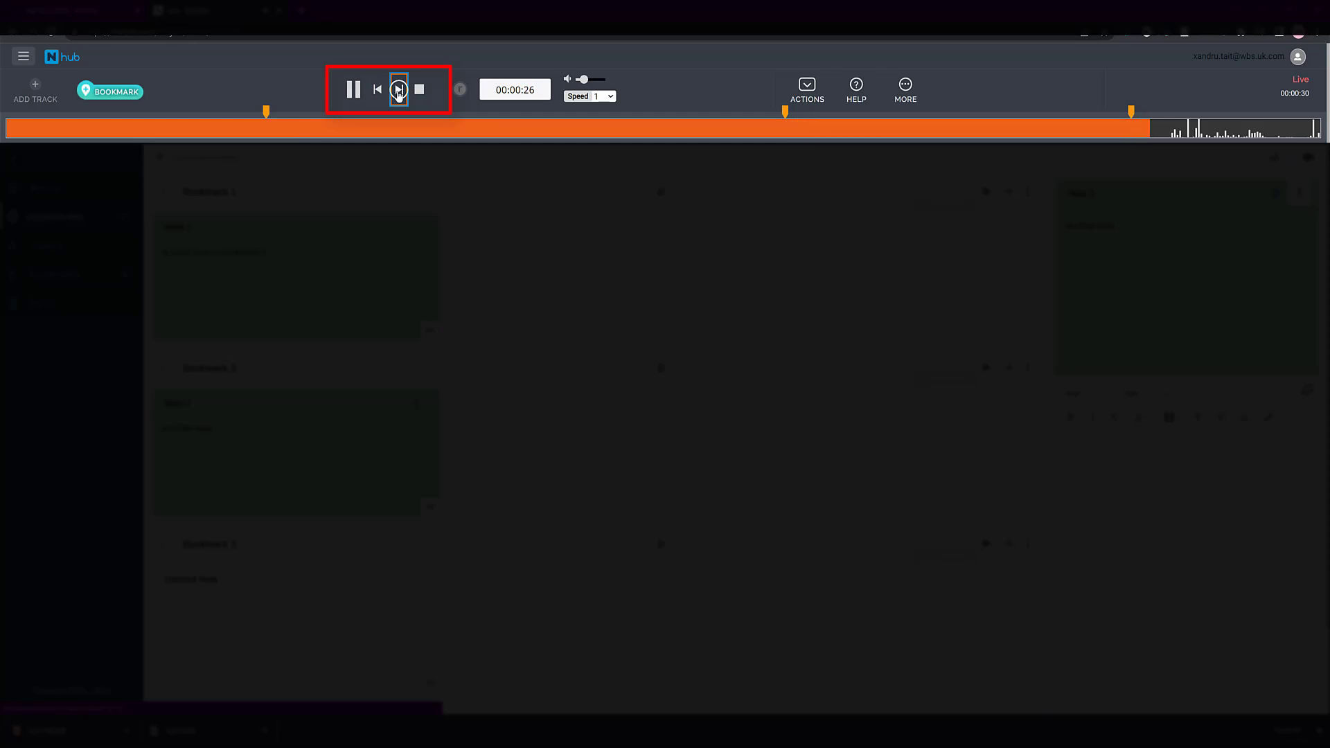
pyautogui.click(357, 88)
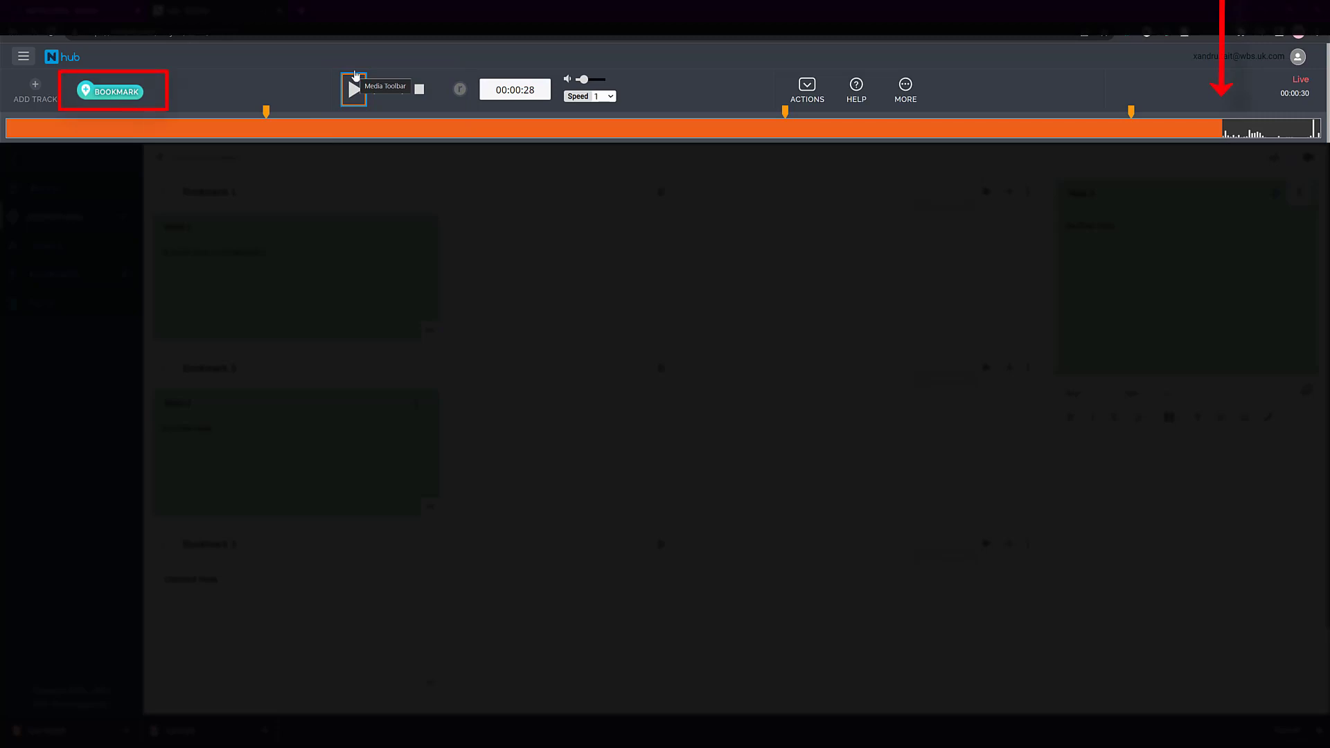
# Add a new bookmark at 28 seconds and bring its empty note into view at the end of the list
pyautogui.click(113, 92)
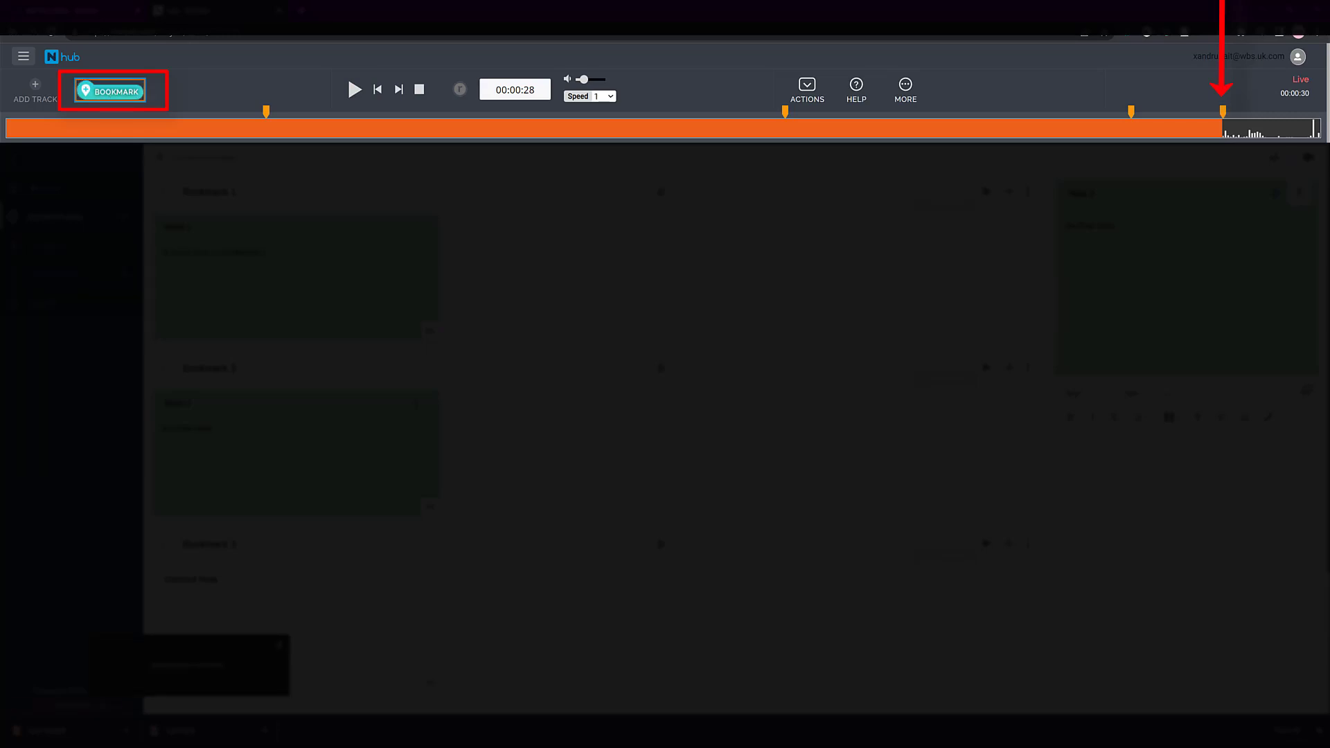
pyautogui.scroll(-3, 901, 502)
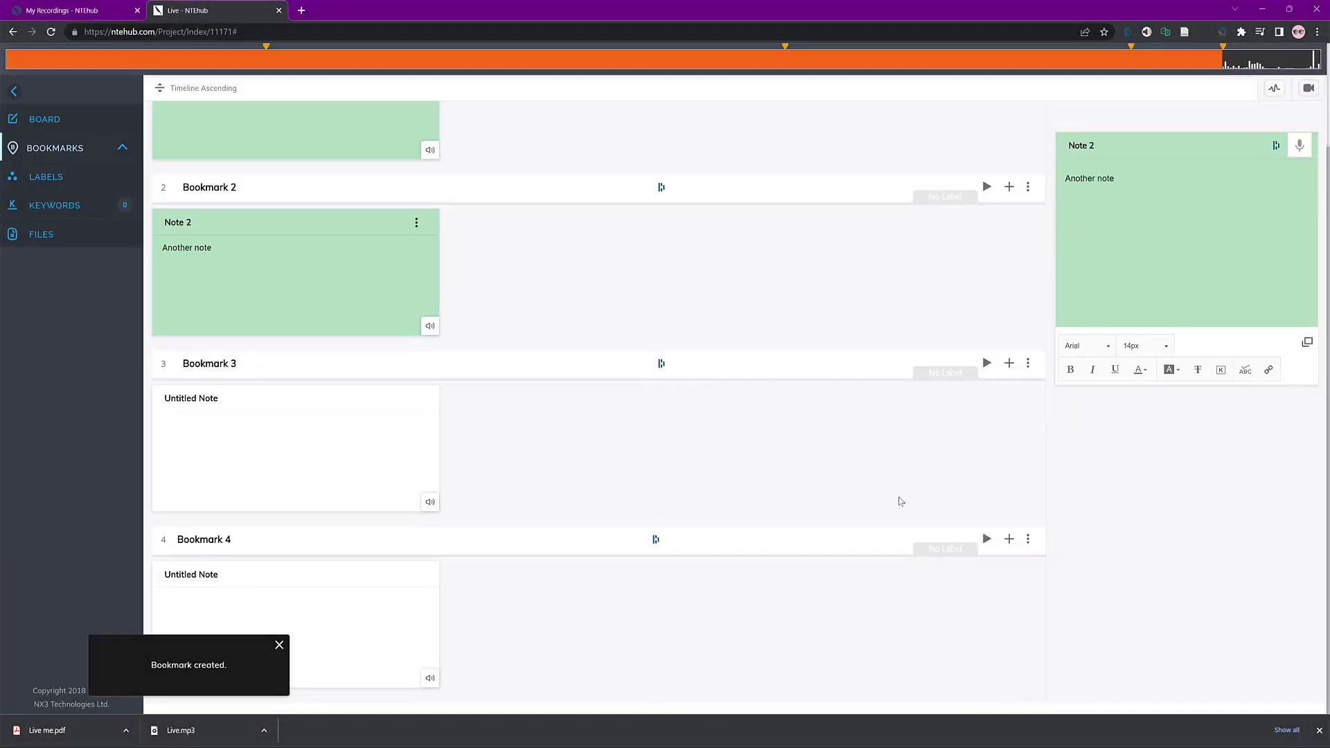
# Select Bookmark 4's empty note, return to Note 1 in Bookmark 1, and stop playback to reset the recording to its start
pyautogui.click(268, 613)
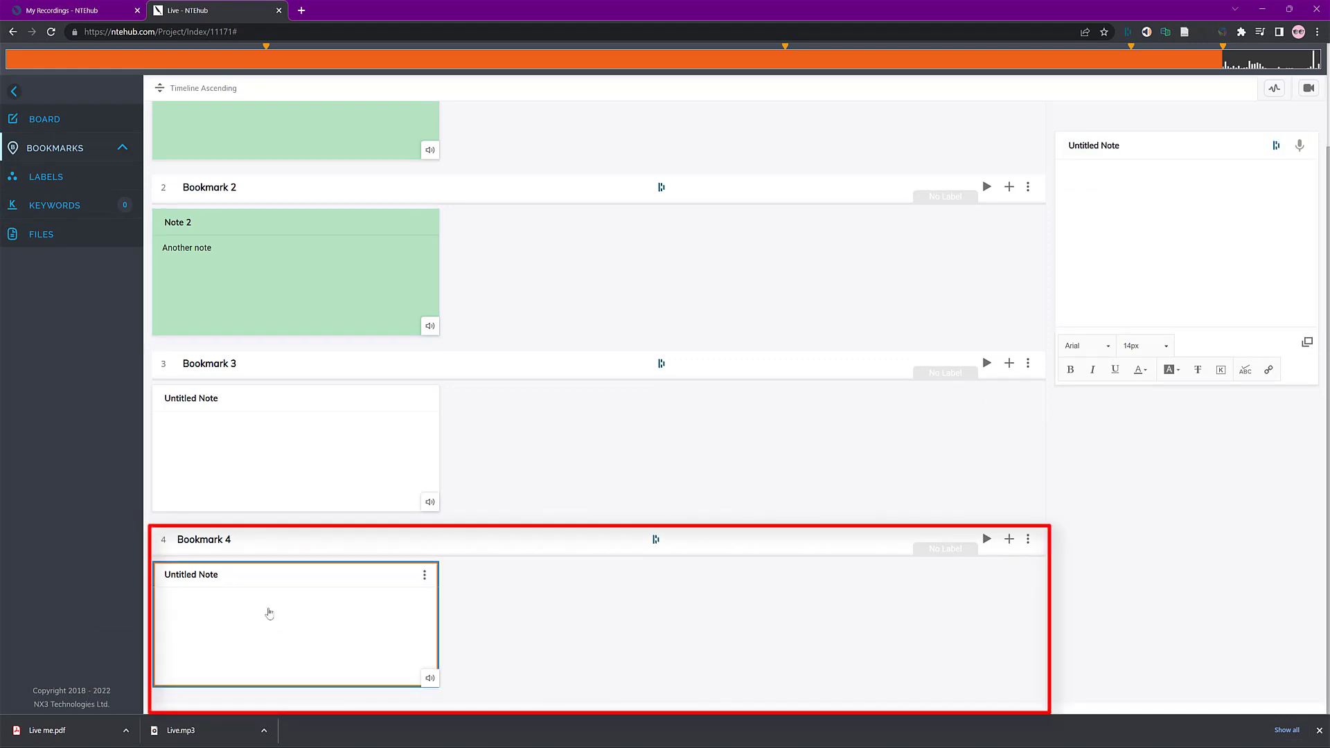
pyautogui.scroll(4, 267, 613)
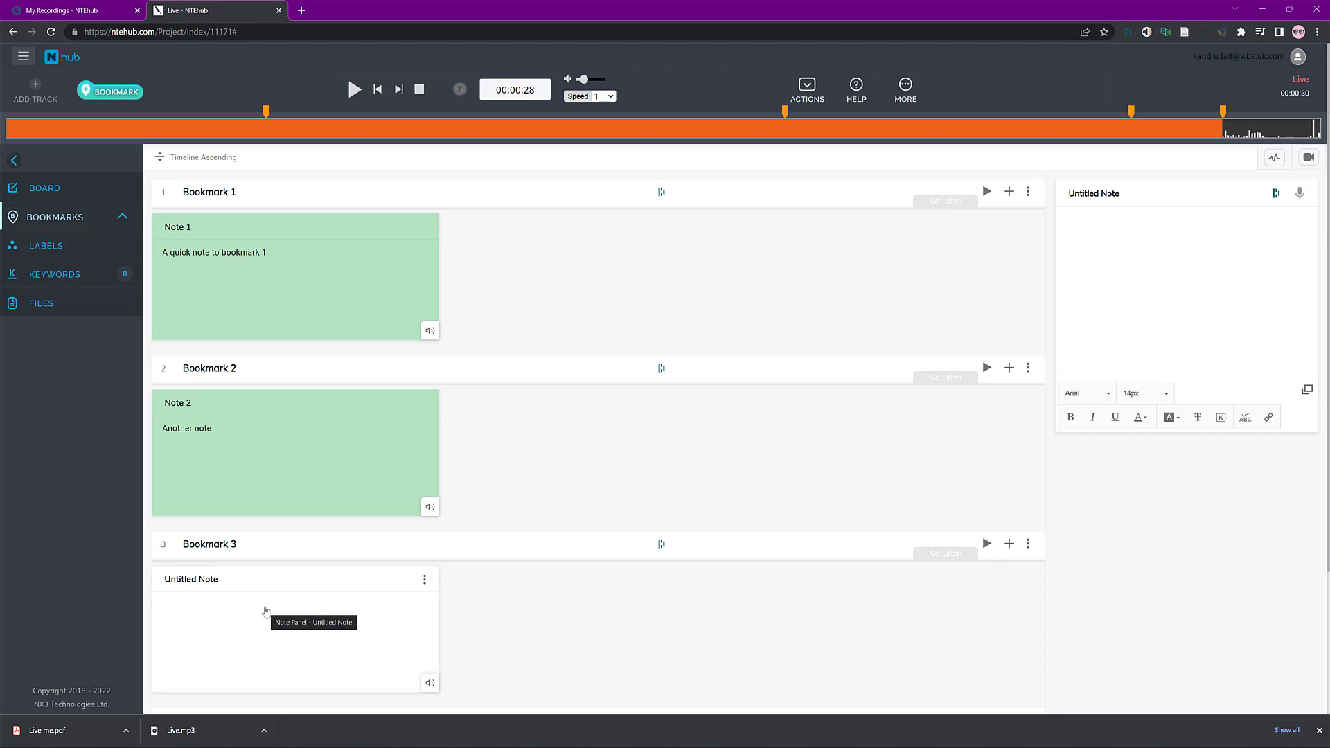
pyautogui.click(208, 255)
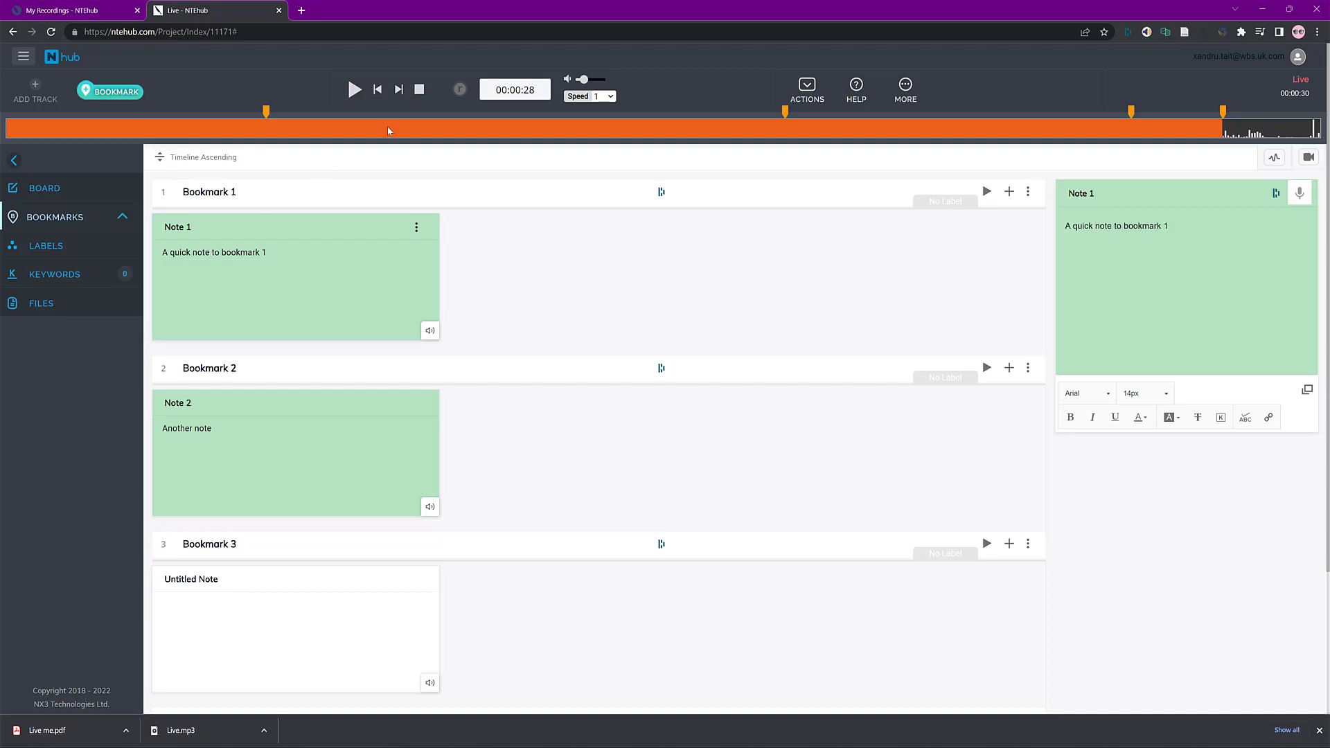
pyautogui.click(416, 93)
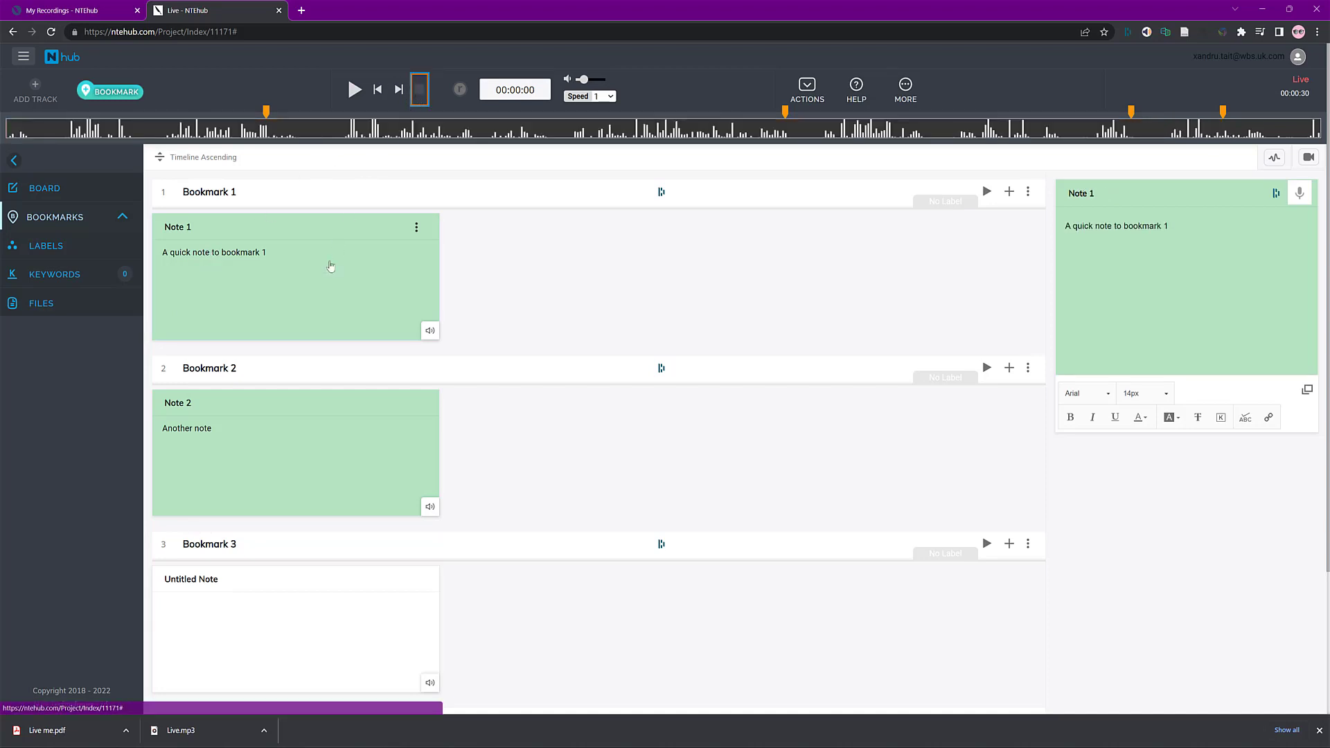
# Assign the Key label to Bookmark 1 and the Important Examples label to Bookmark 2
pyautogui.click(1029, 193)
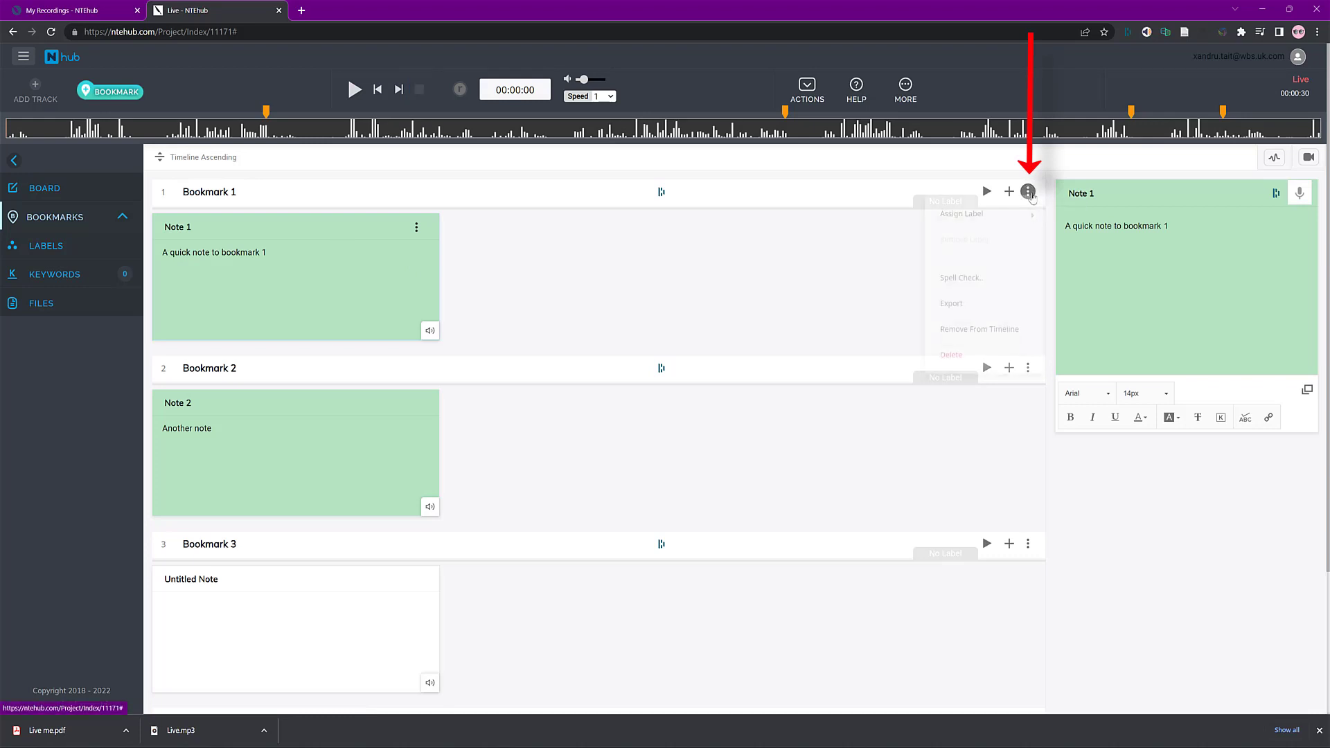
pyautogui.moveTo(964, 228)
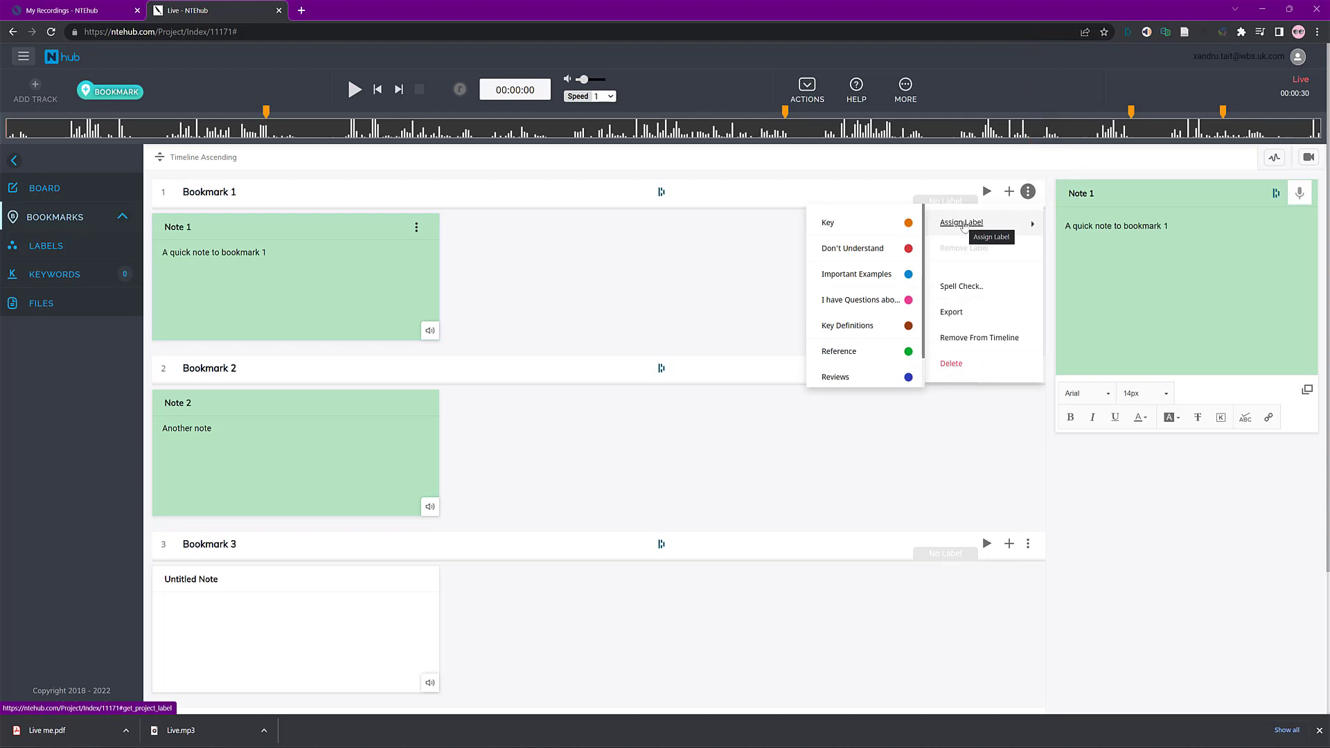
pyautogui.click(827, 226)
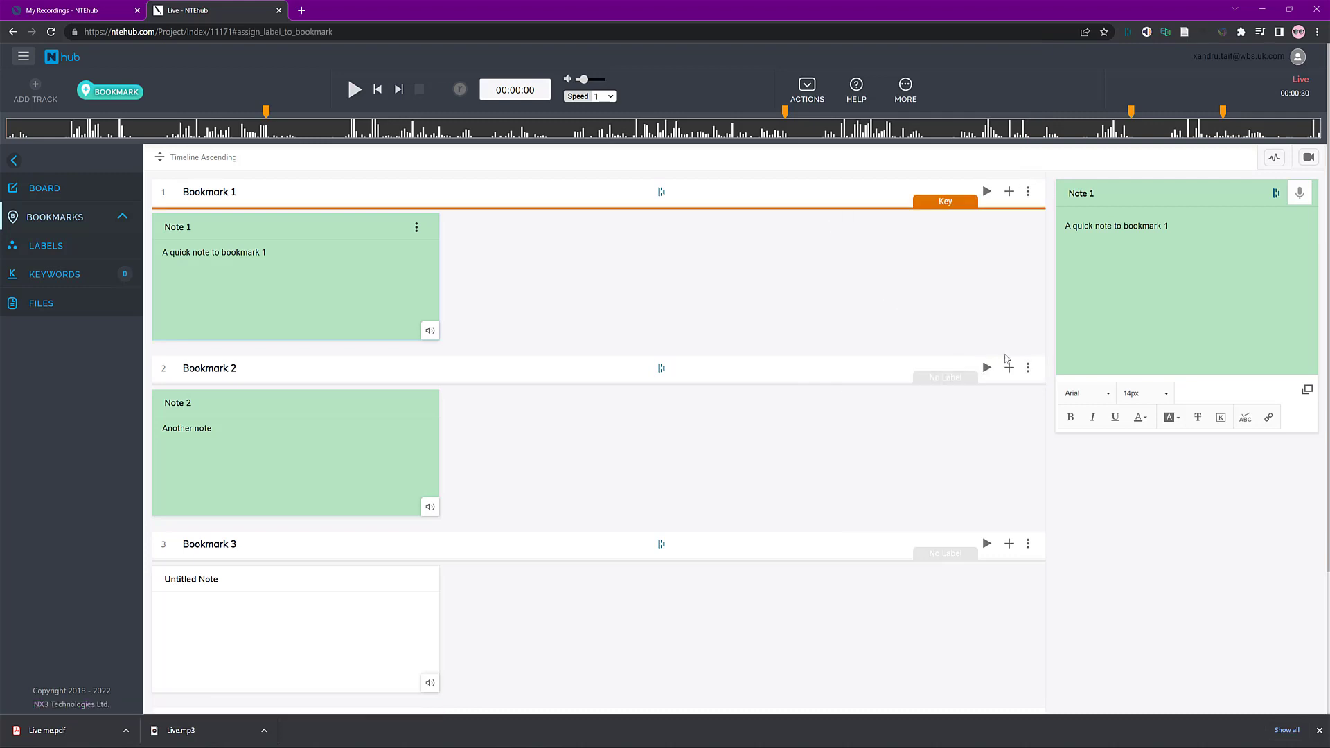
pyautogui.click(1028, 368)
pyautogui.moveTo(989, 398)
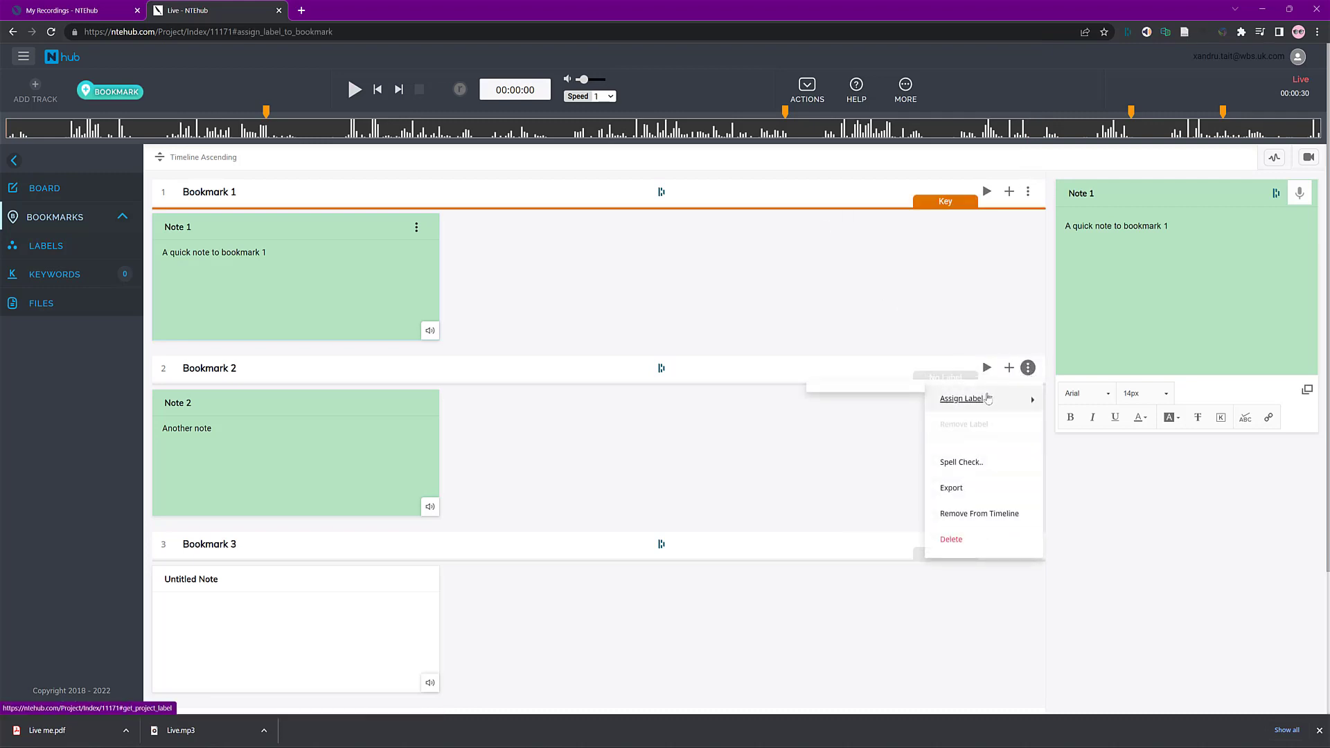
pyautogui.click(861, 450)
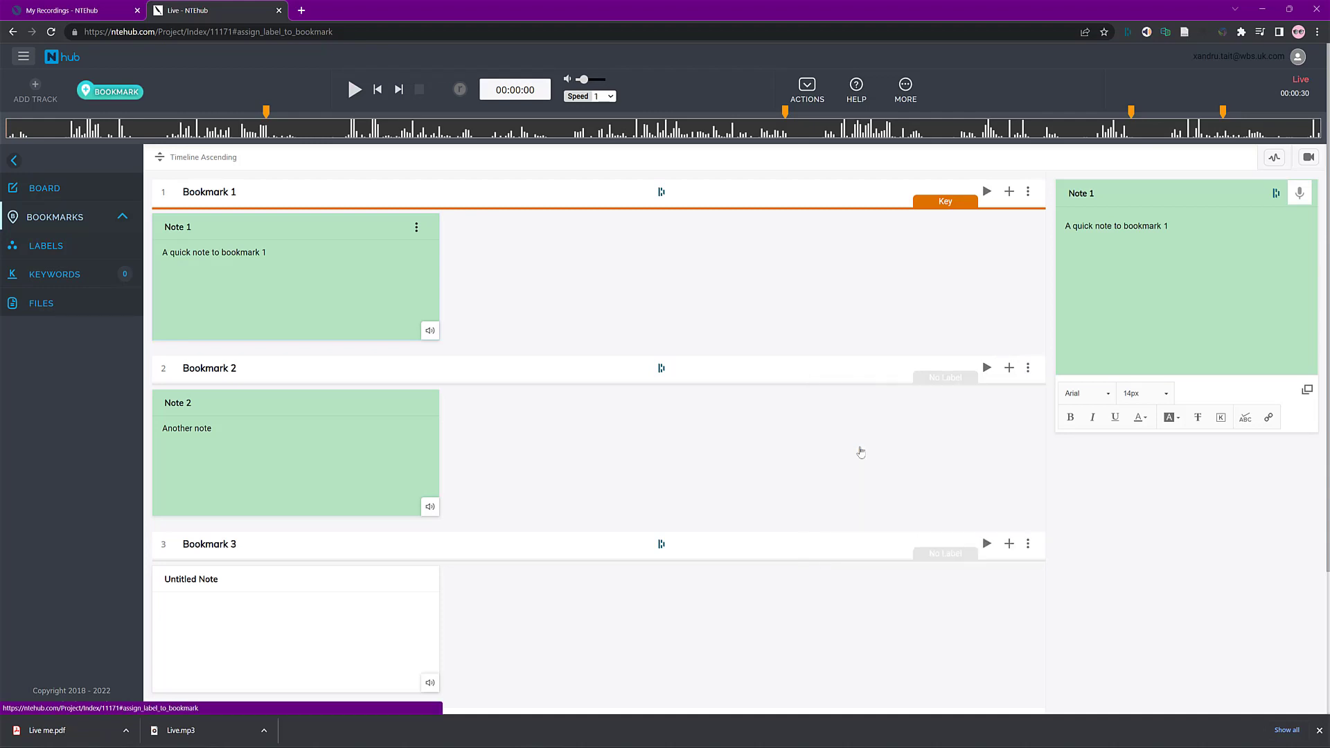
# Assign the Don't Understand label to Bookmark 3
pyautogui.click(1028, 544)
pyautogui.moveTo(1020, 569)
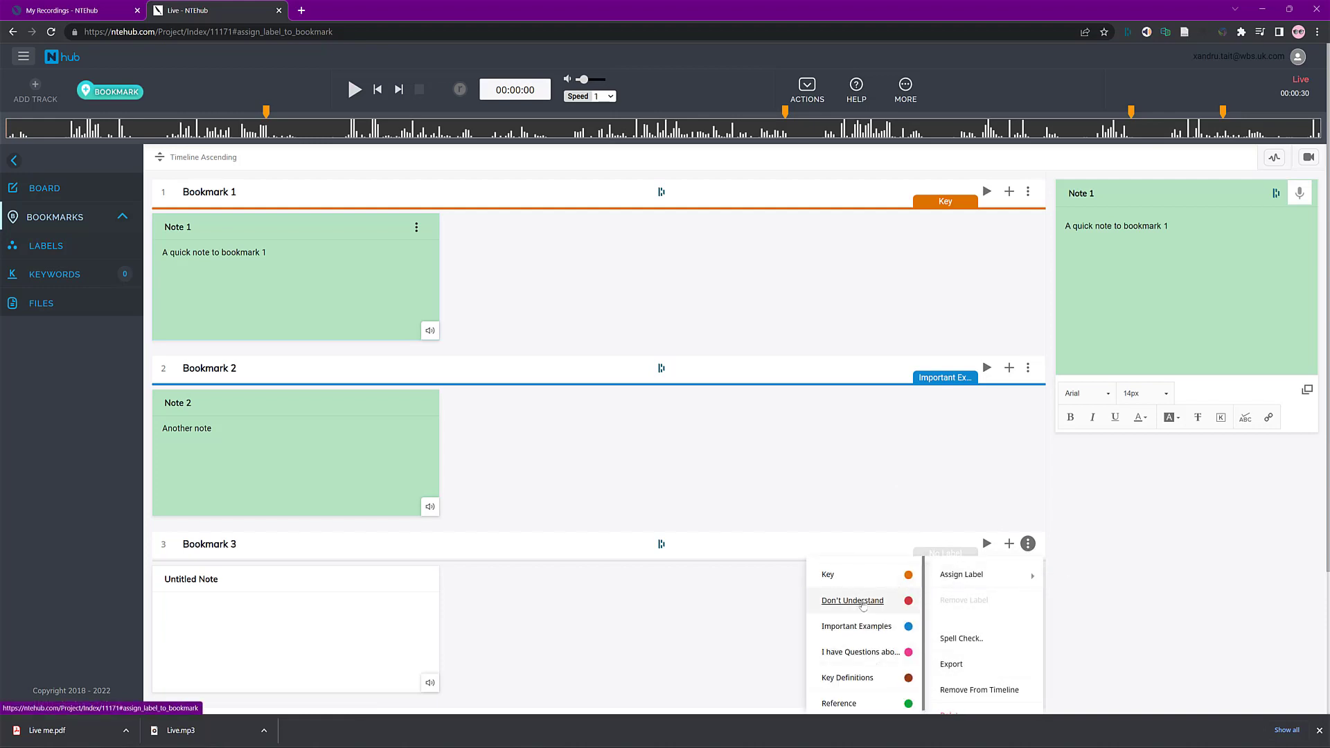
pyautogui.click(862, 601)
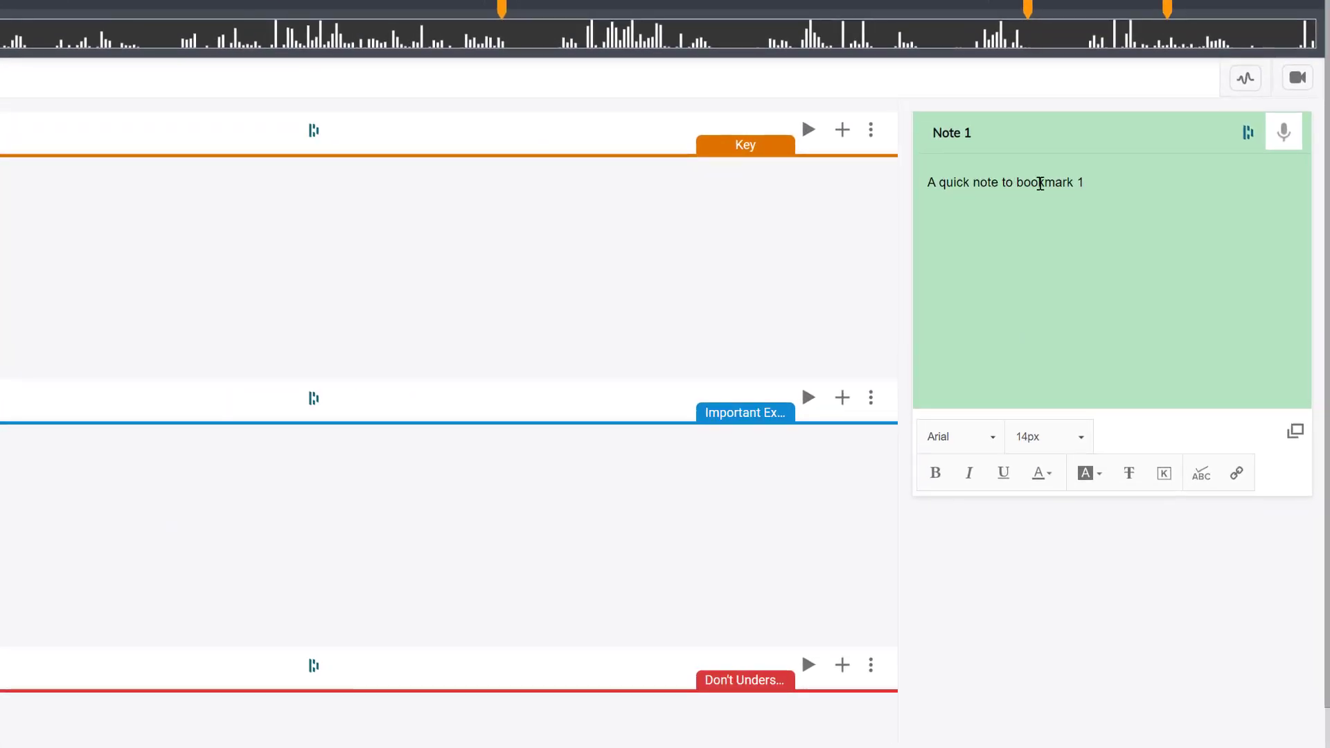
# In Note 1's text, make "quick" a keyword labelled Key and "bookmark" a keyword labelled Reference
pyautogui.doubleClick(957, 182)
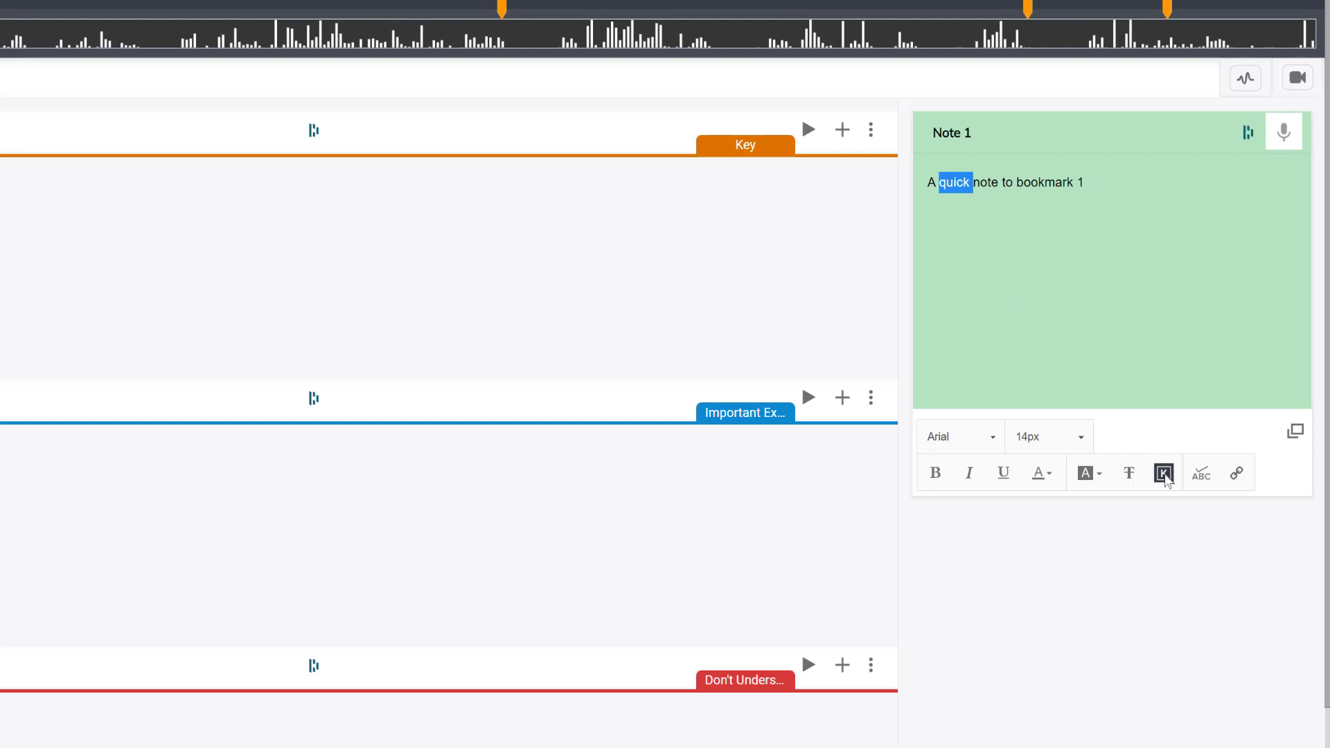
pyautogui.click(1165, 475)
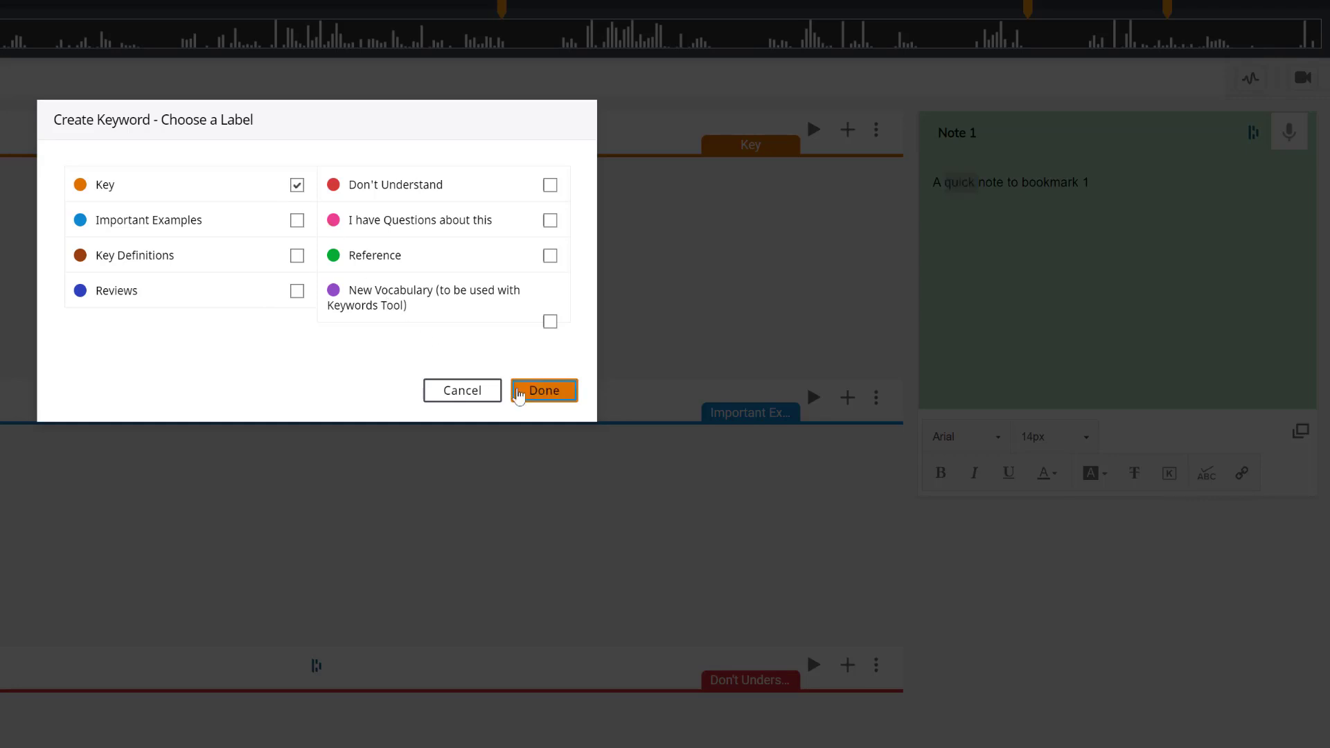
pyautogui.click(518, 394)
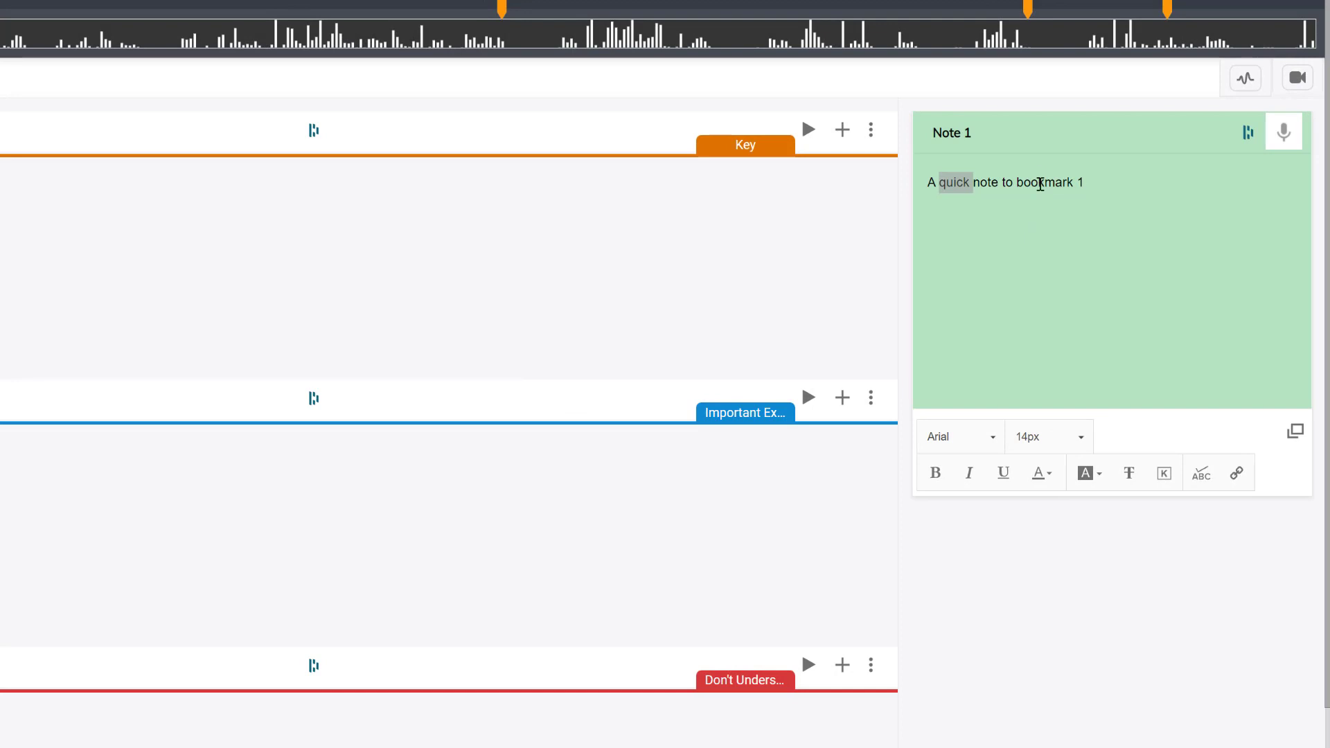
pyautogui.doubleClick(1053, 182)
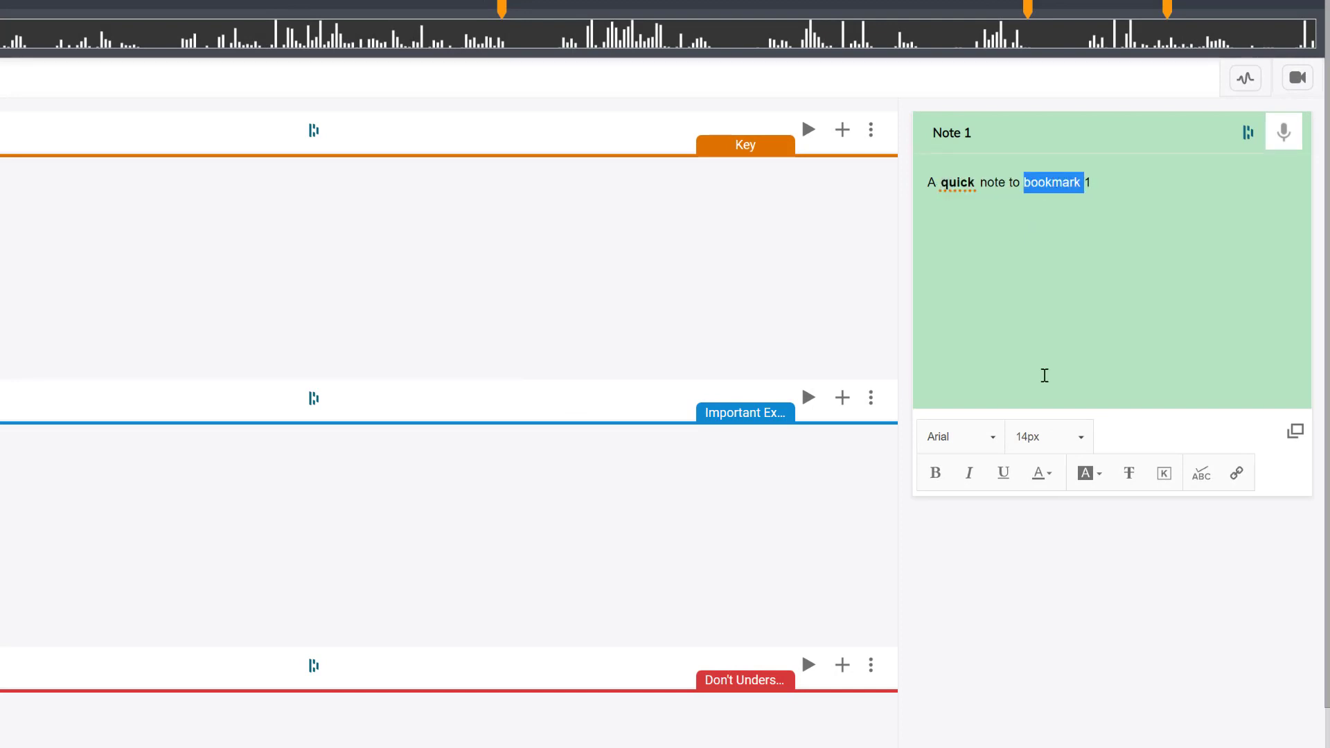
pyautogui.click(1163, 475)
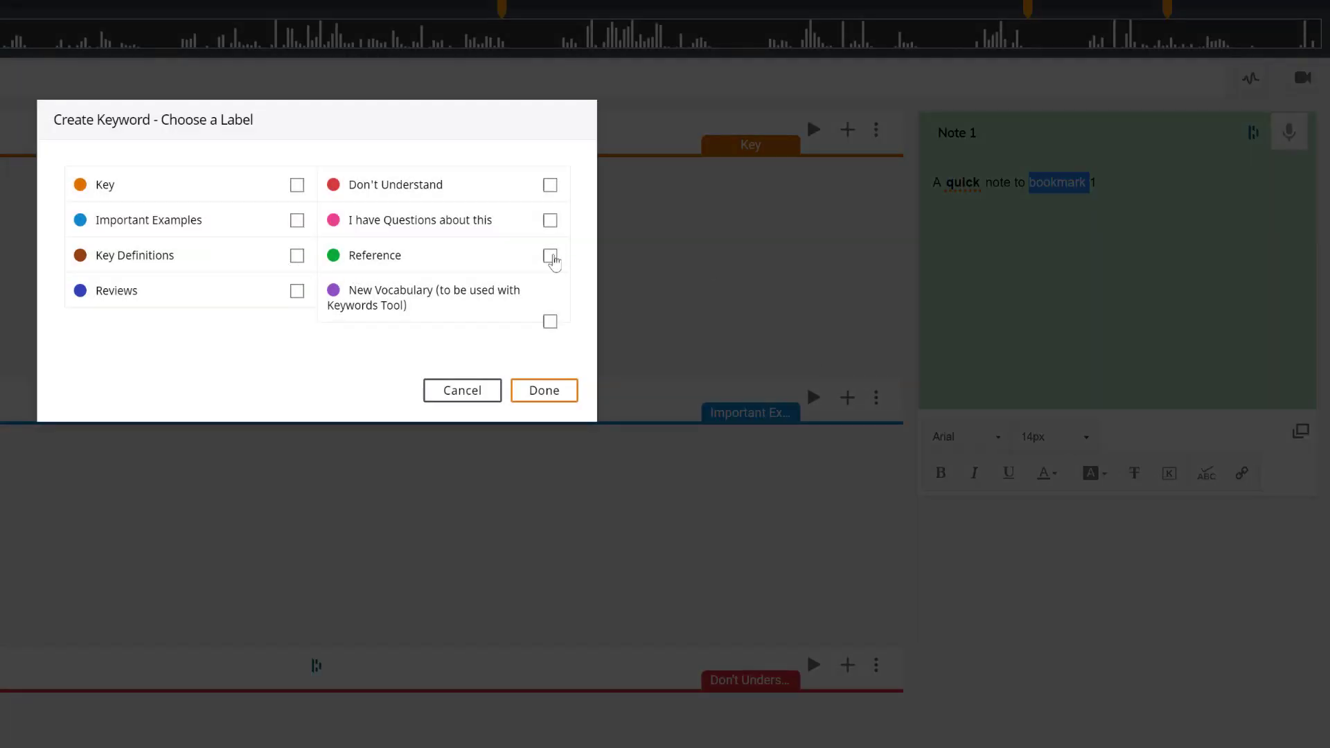
pyautogui.click(554, 259)
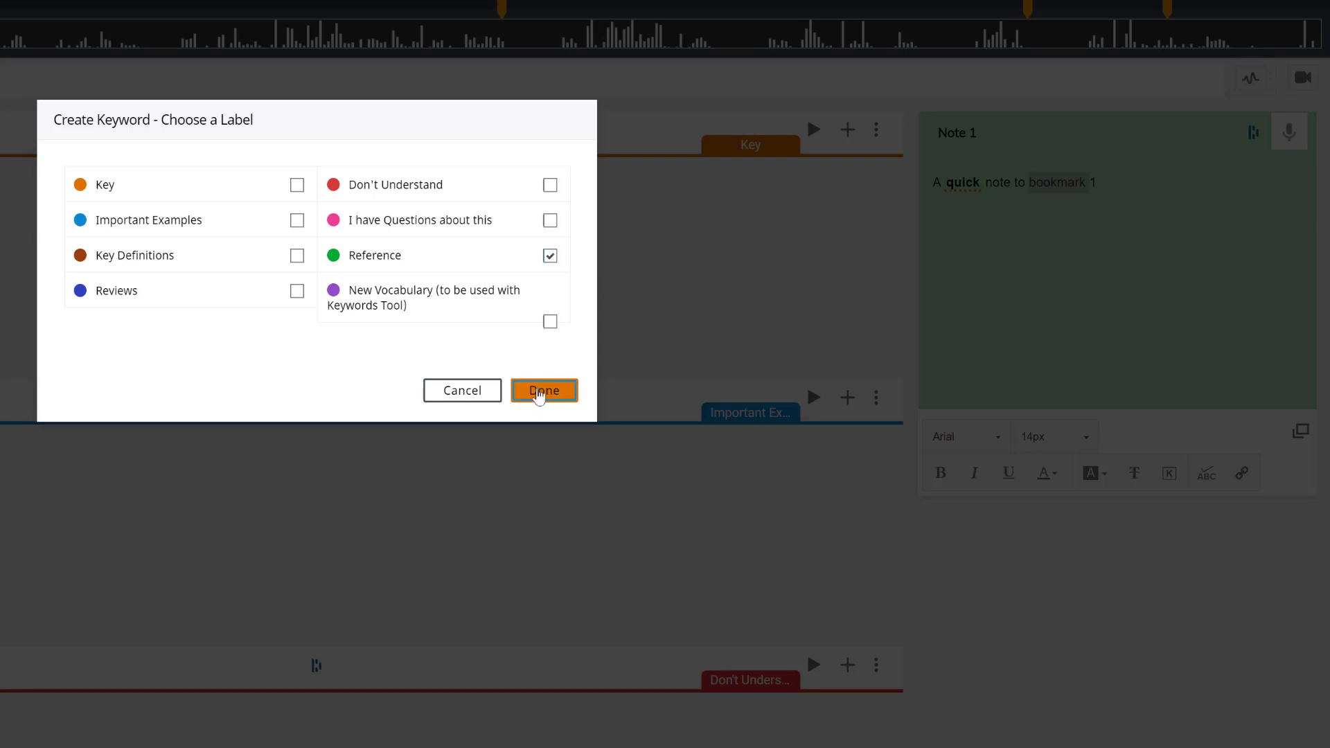
pyautogui.click(540, 392)
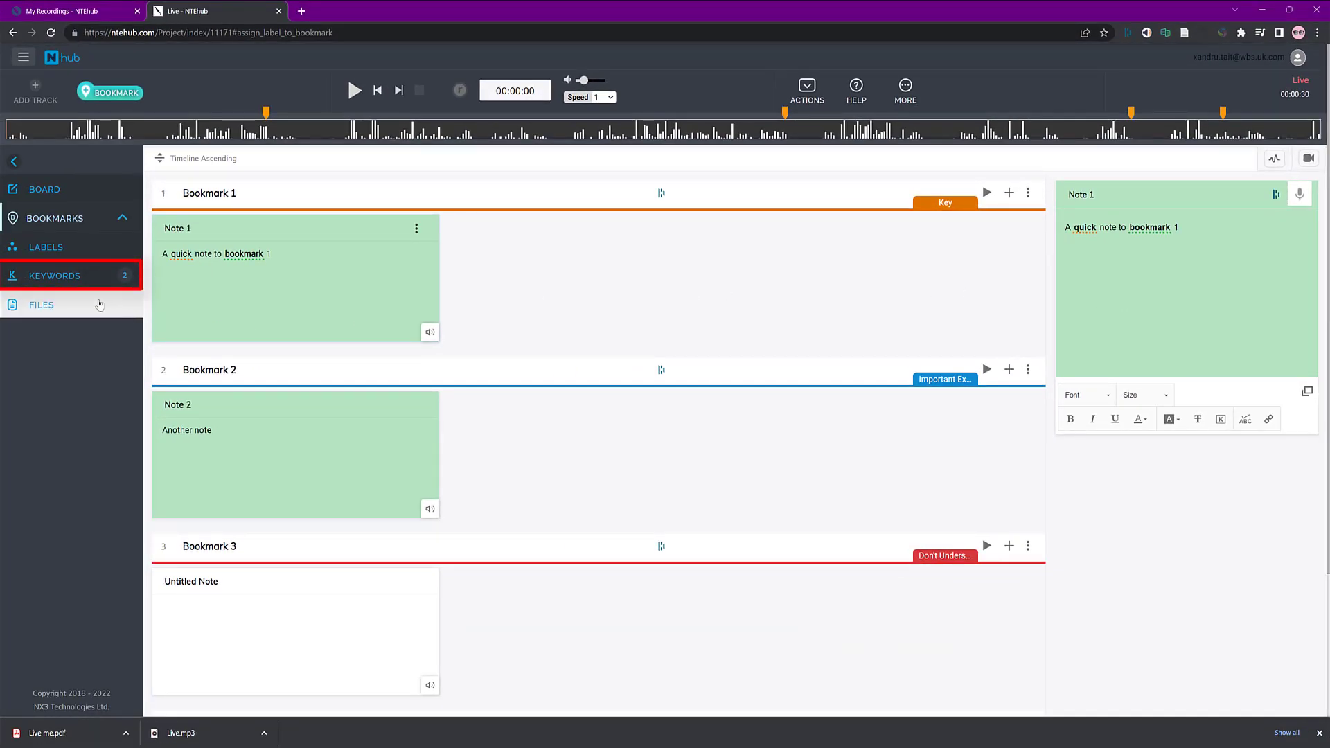
# View the keywords list, expand the "bookmark" keyword to see its note, and set its display highlight to Show Everywhere
pyautogui.click(54, 277)
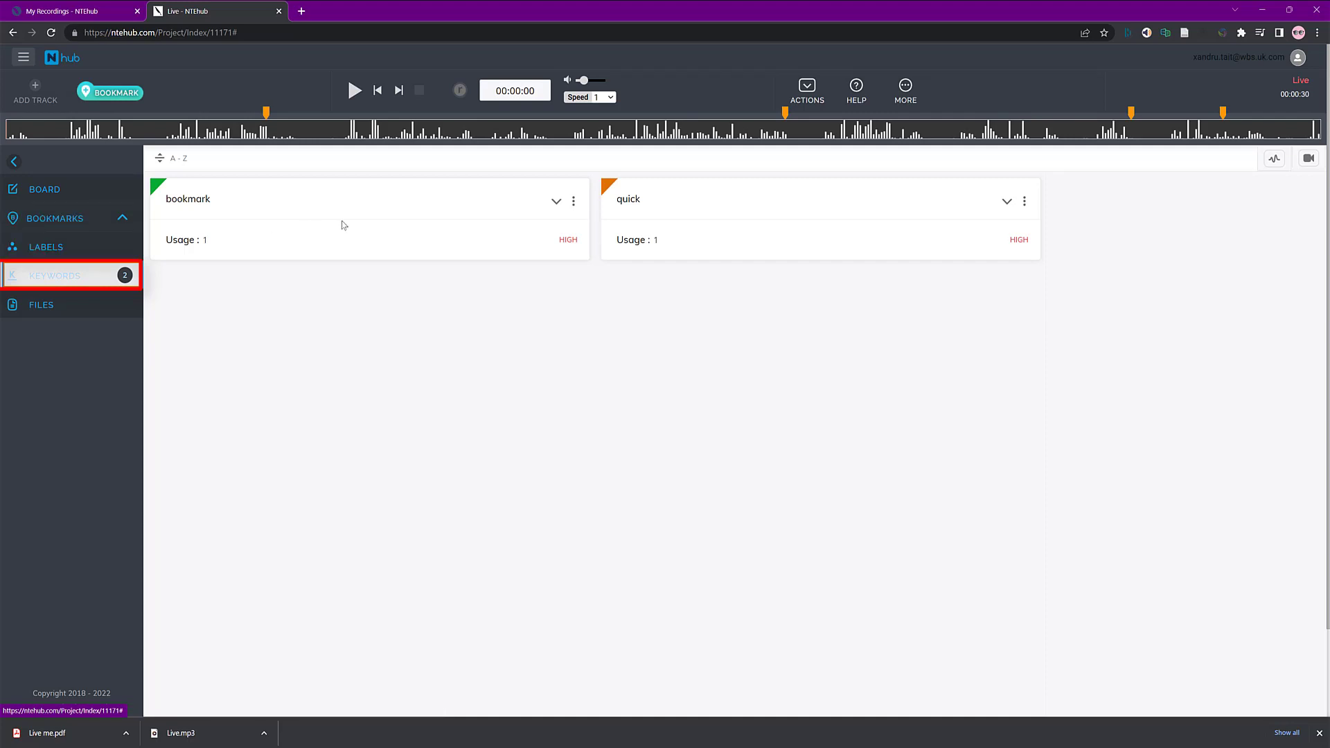
pyautogui.click(556, 201)
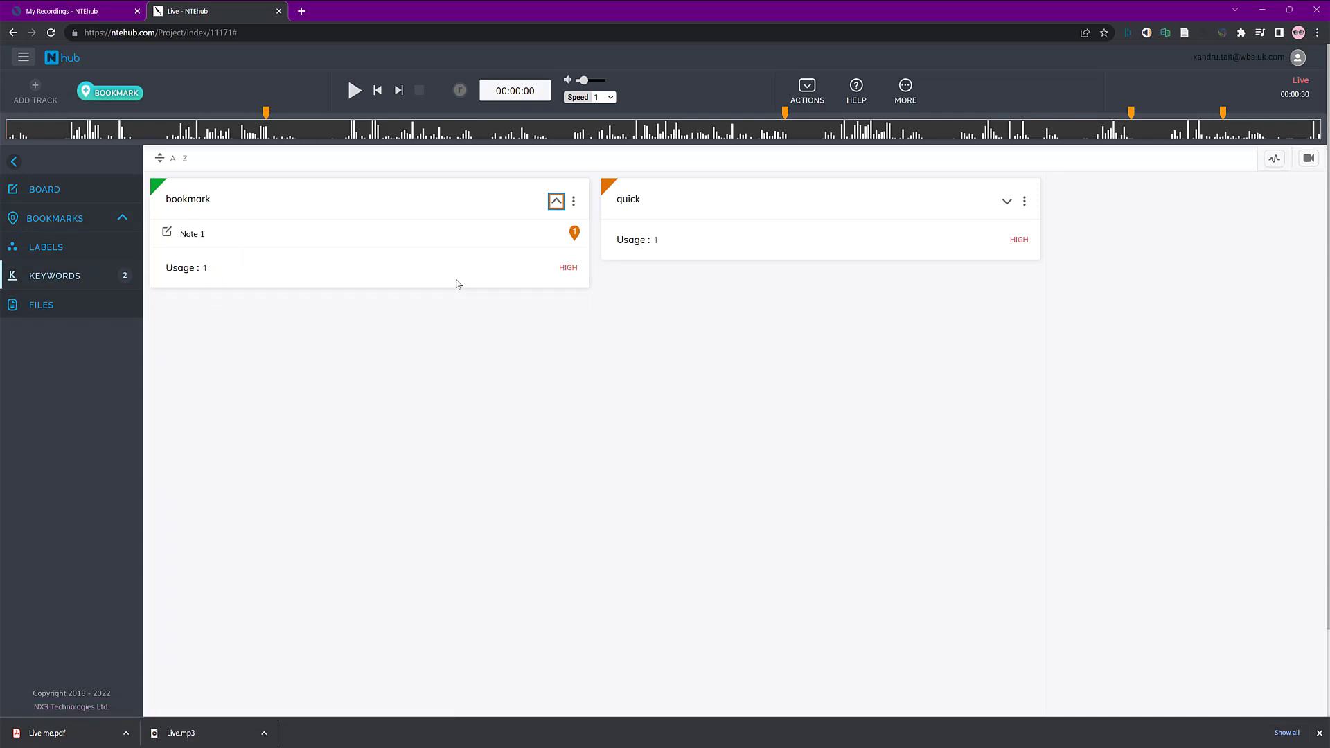
pyautogui.click(574, 201)
pyautogui.moveTo(530, 239)
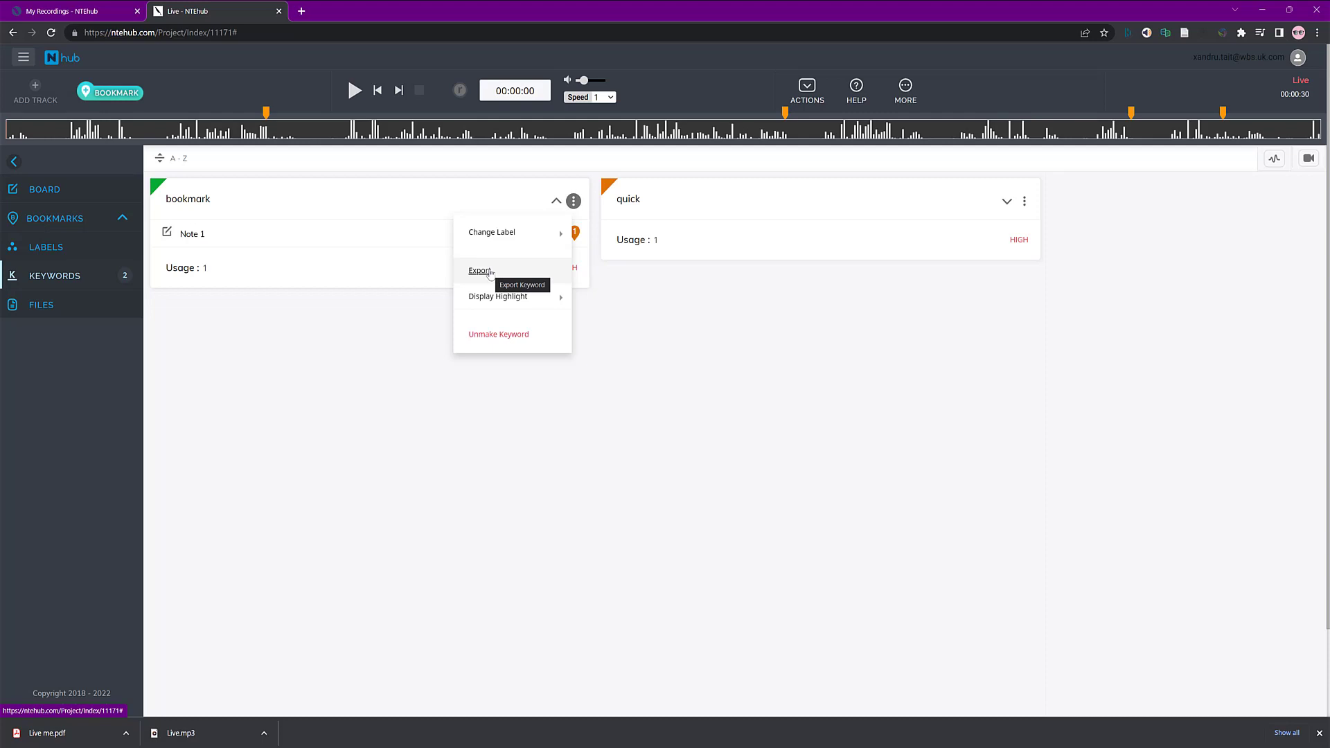
pyautogui.moveTo(500, 298)
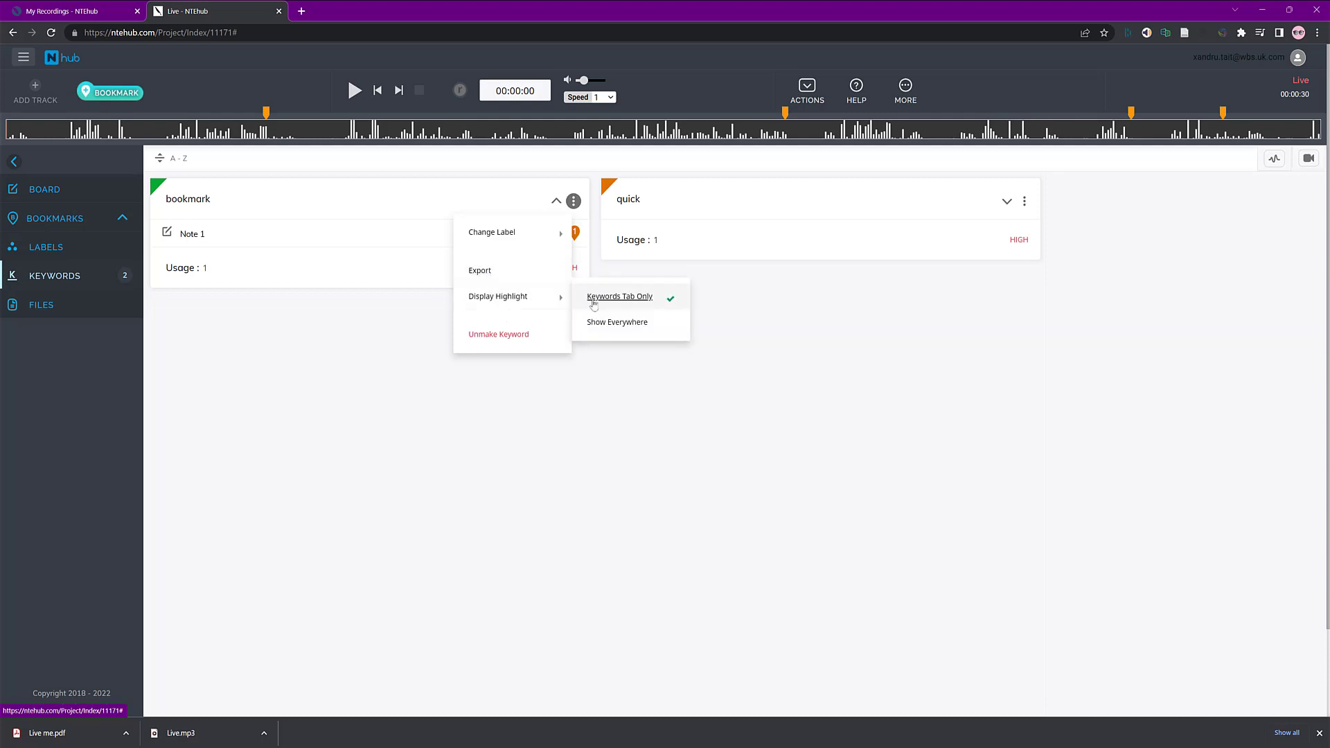
pyautogui.click(604, 329)
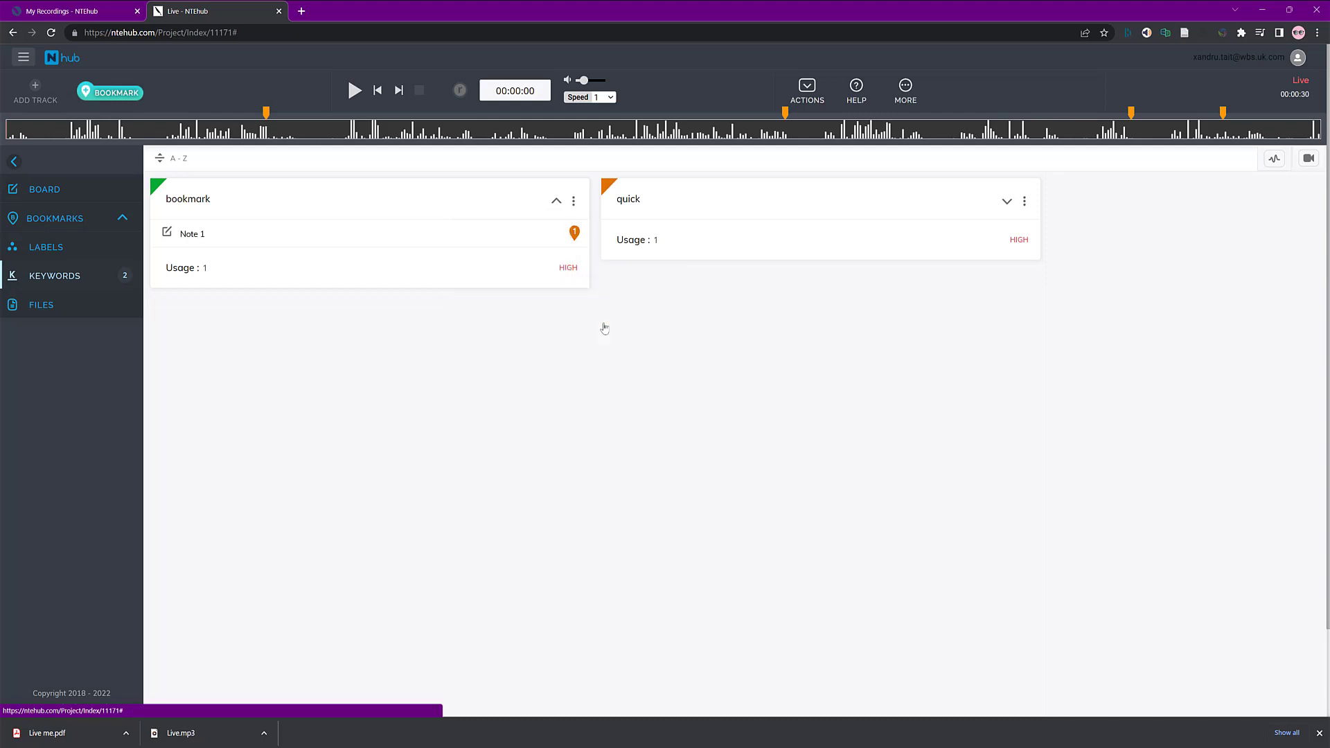
# Set the "quick" keyword's display highlight to Show Everywhere, and reopen Note 1 among the bookmarks
pyautogui.click(1025, 202)
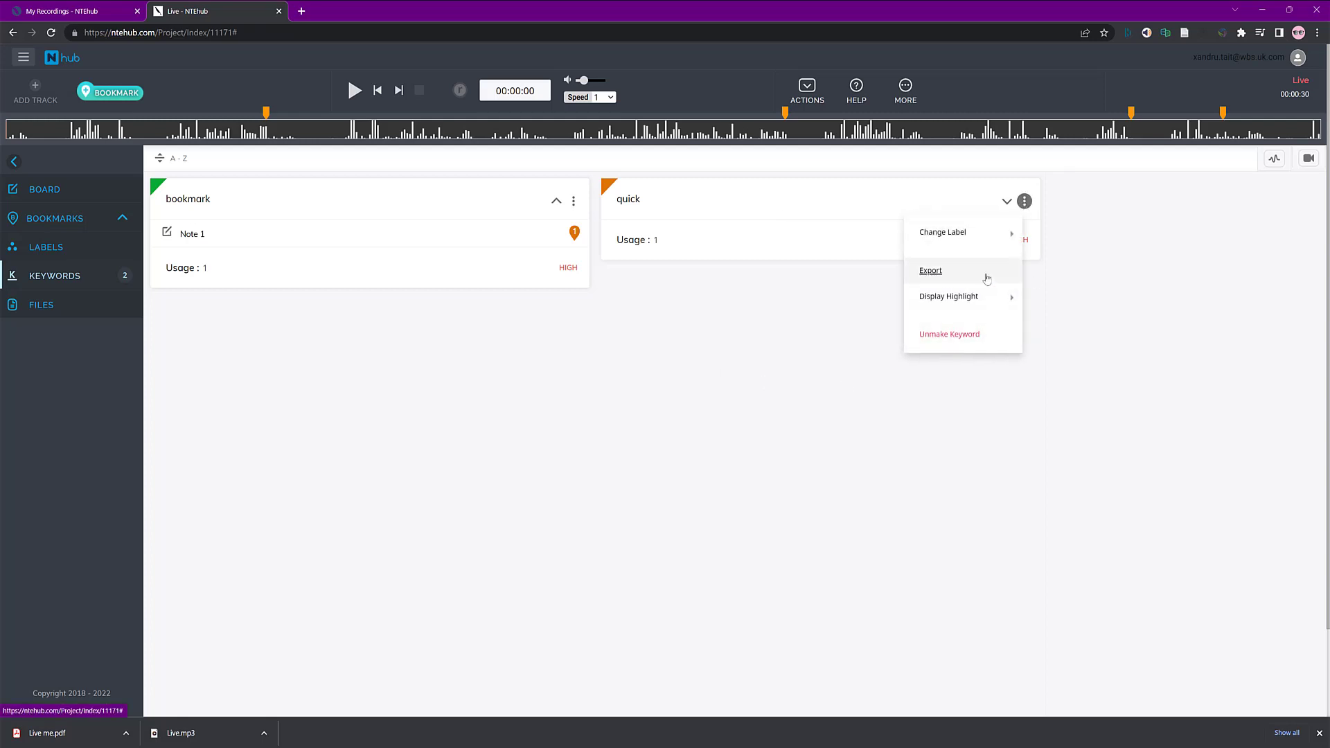
pyautogui.moveTo(984, 298)
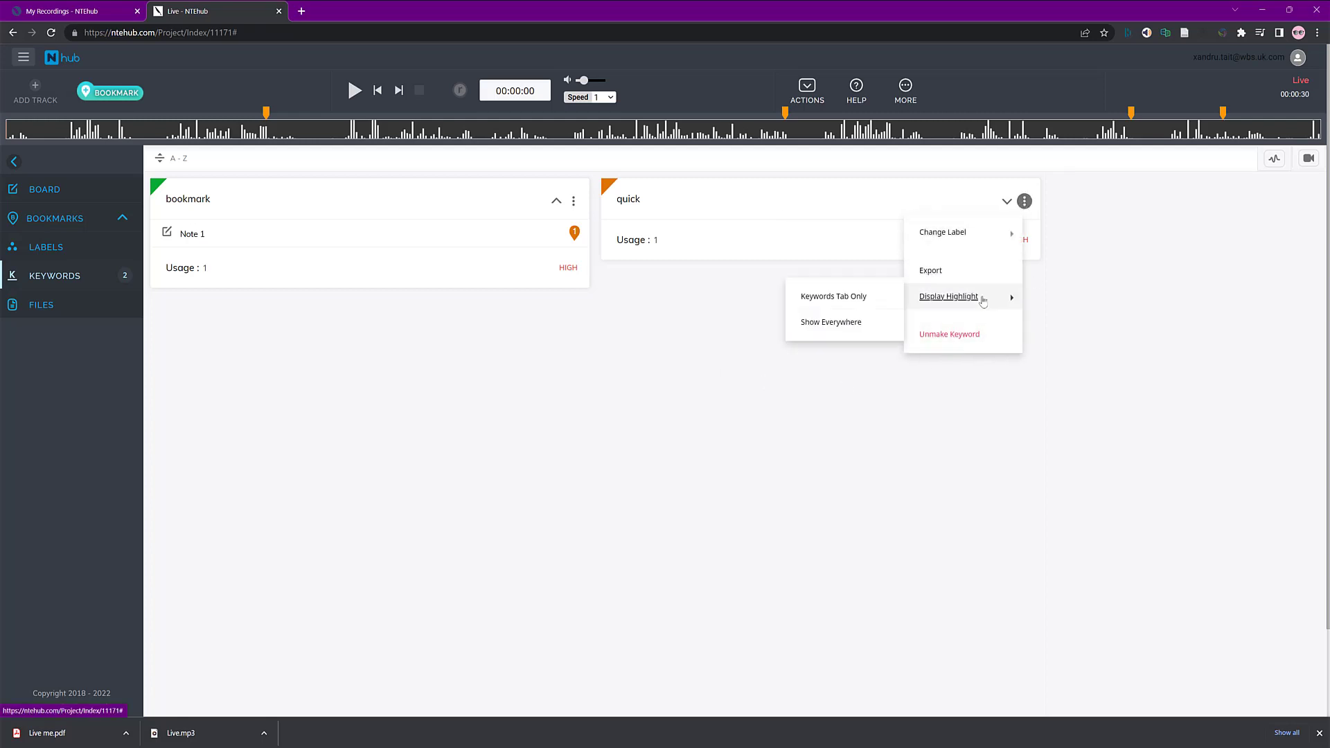
pyautogui.click(843, 336)
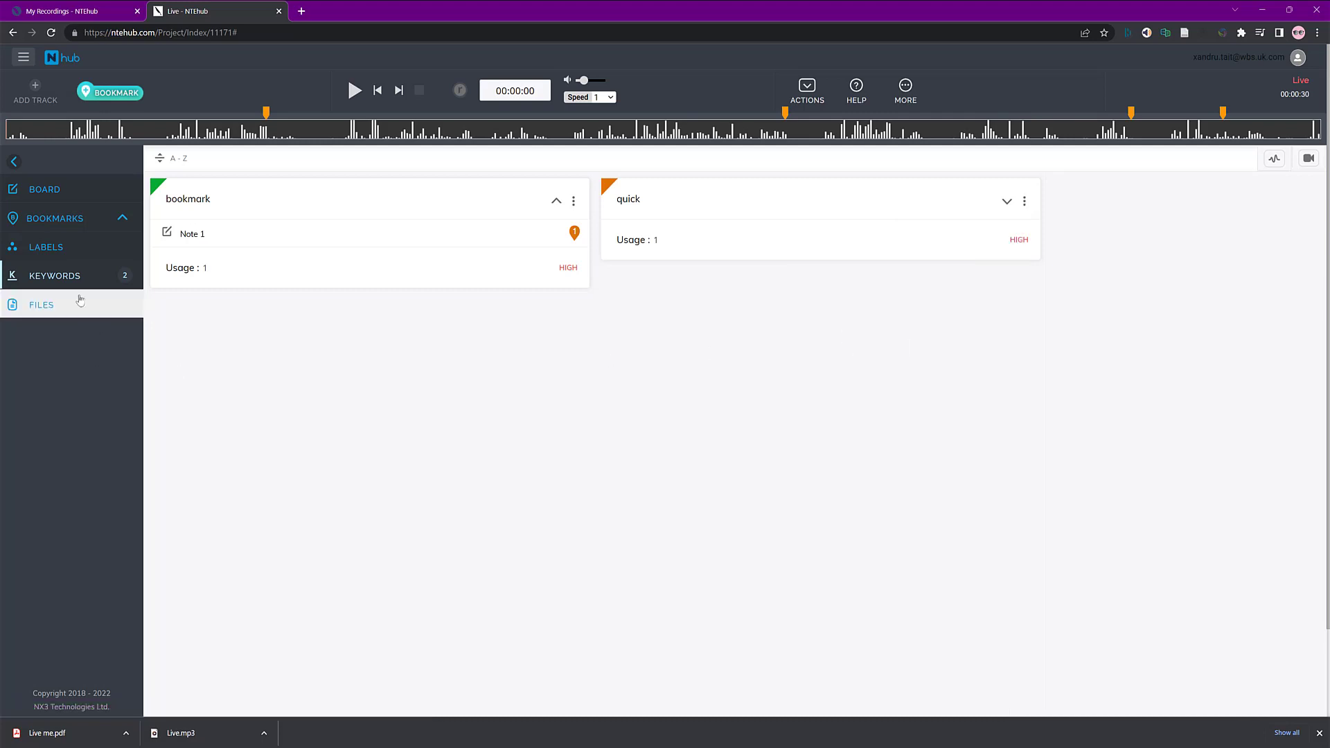
pyautogui.click(73, 226)
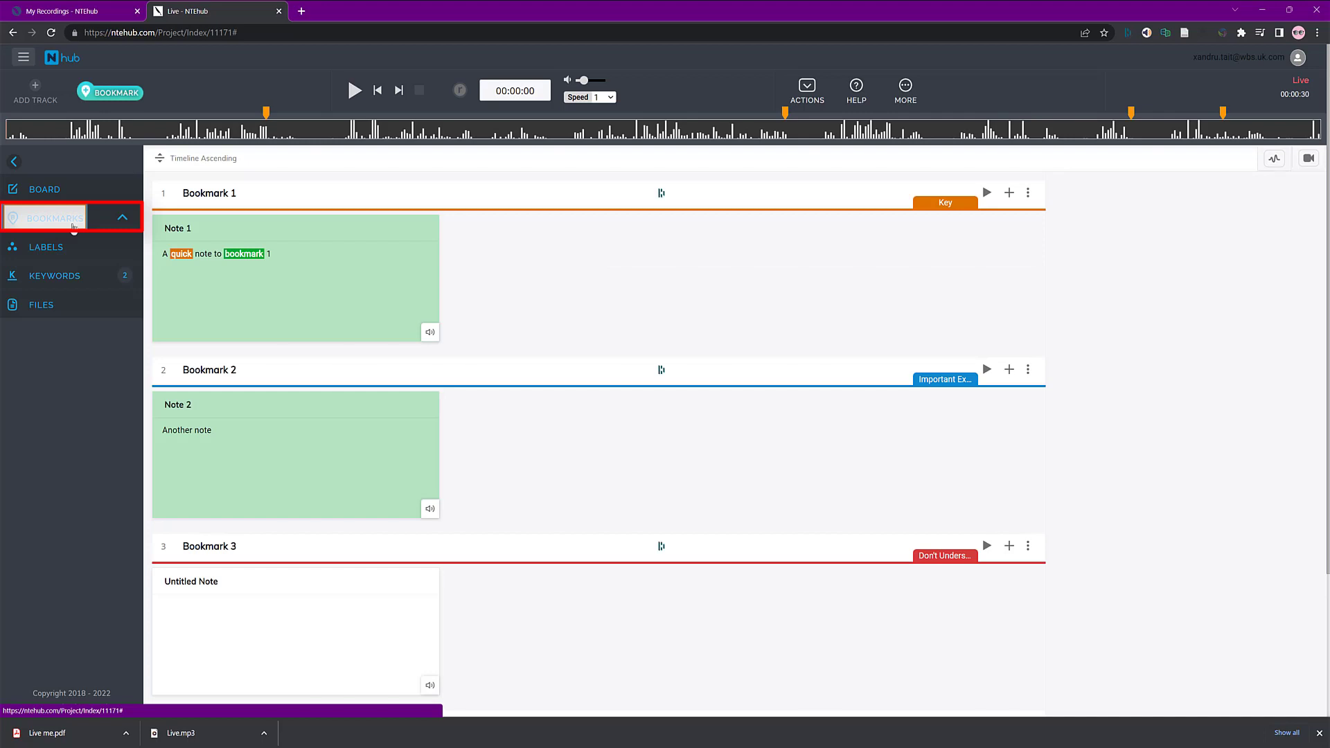
pyautogui.click(256, 283)
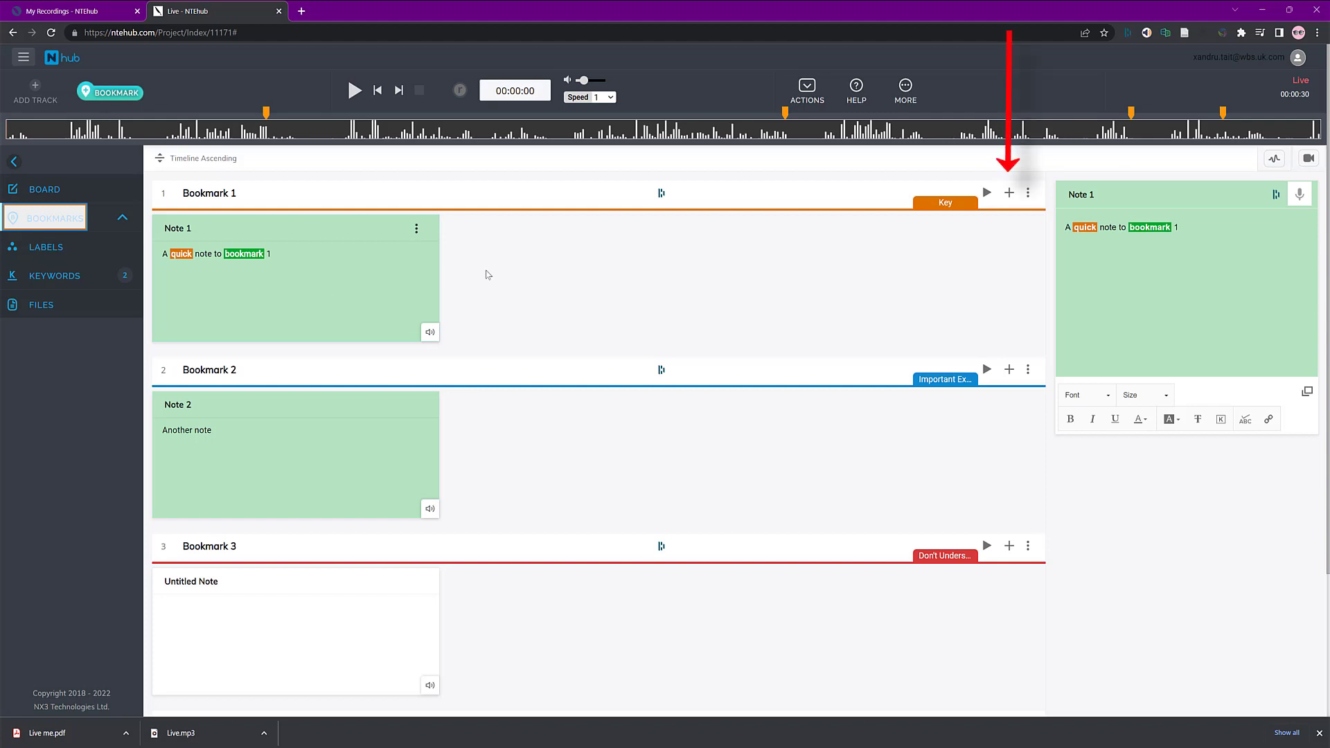
# Attach the Example Slides PDF from the device's Downloads folder to Bookmark 1, and look over the attachment's options without choosing one
pyautogui.click(1010, 194)
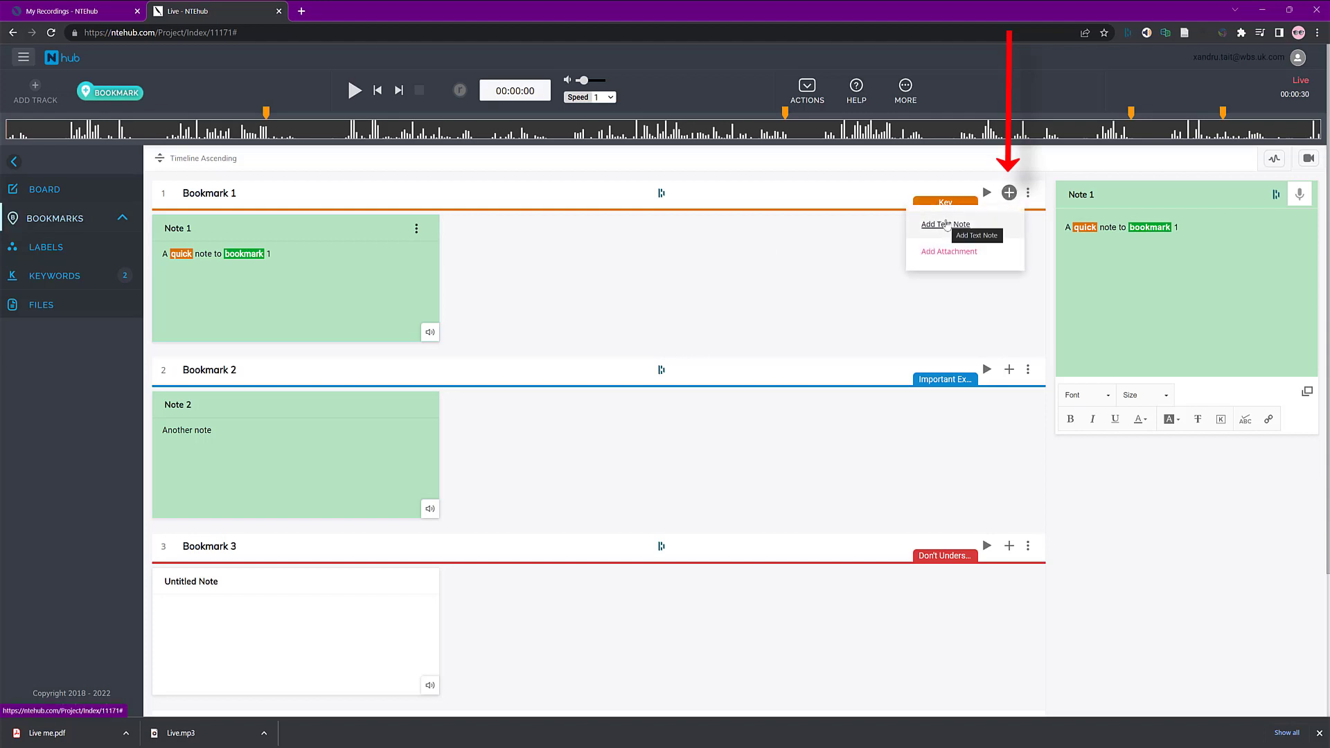
pyautogui.click(948, 250)
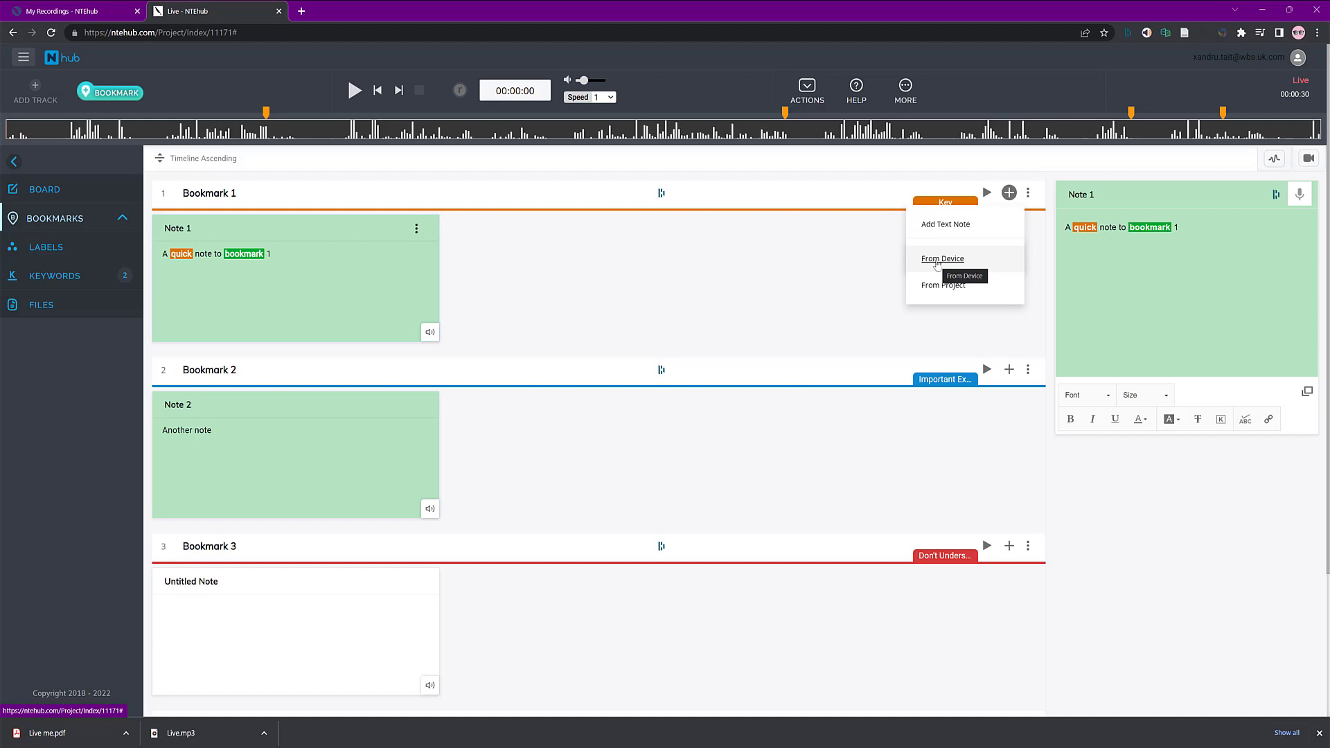
pyautogui.click(942, 259)
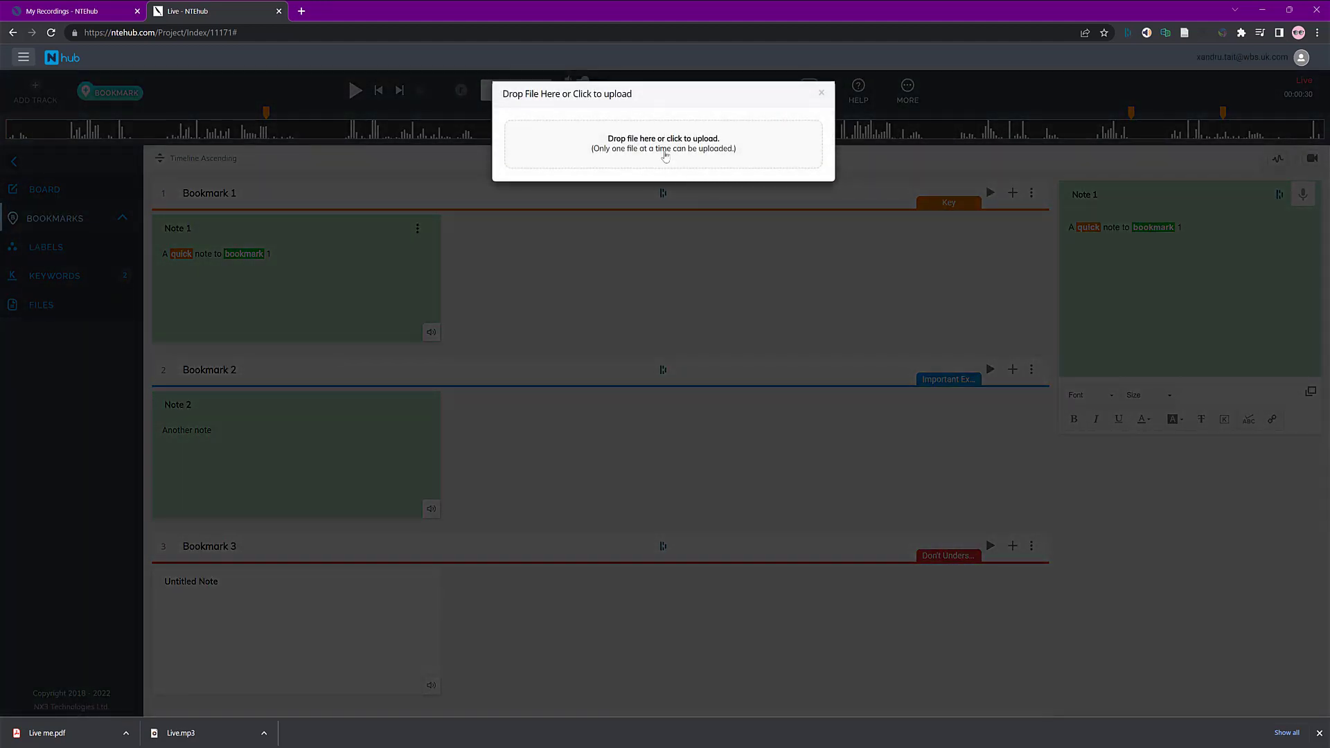
pyautogui.click(665, 155)
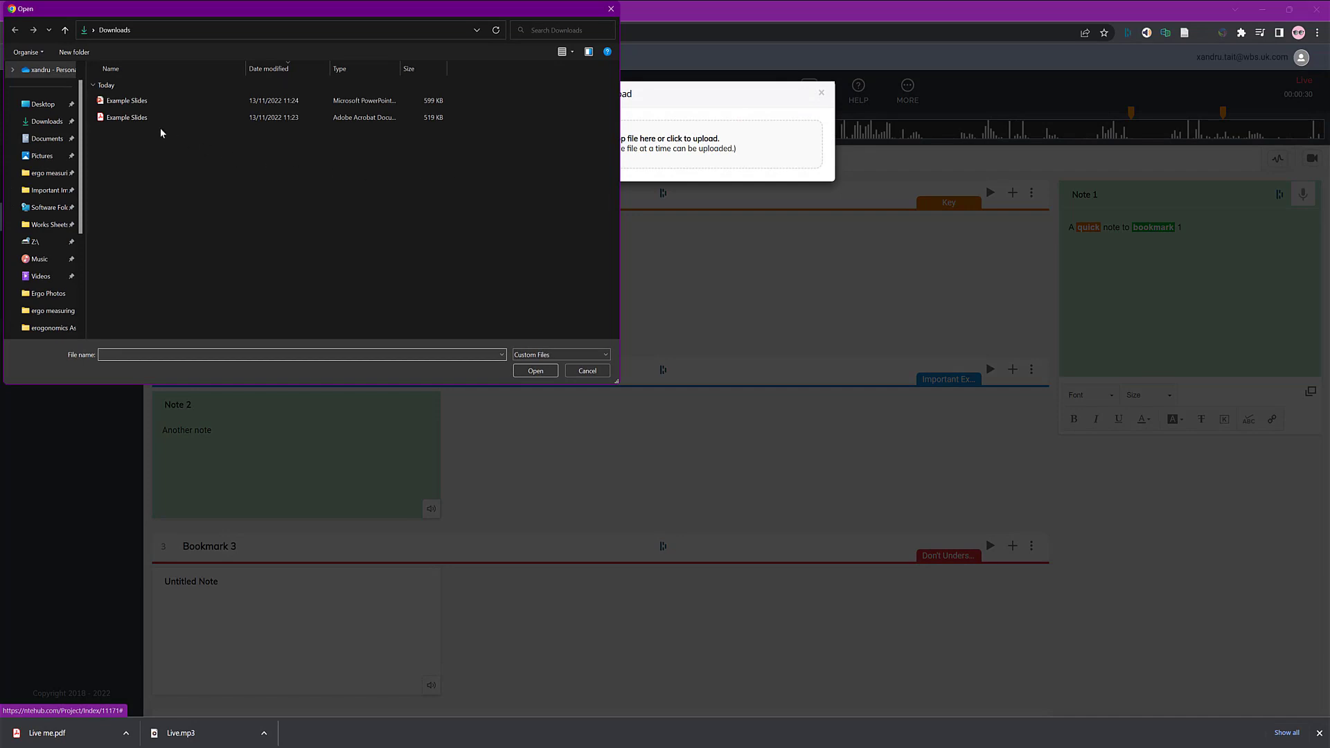
pyautogui.doubleClick(129, 117)
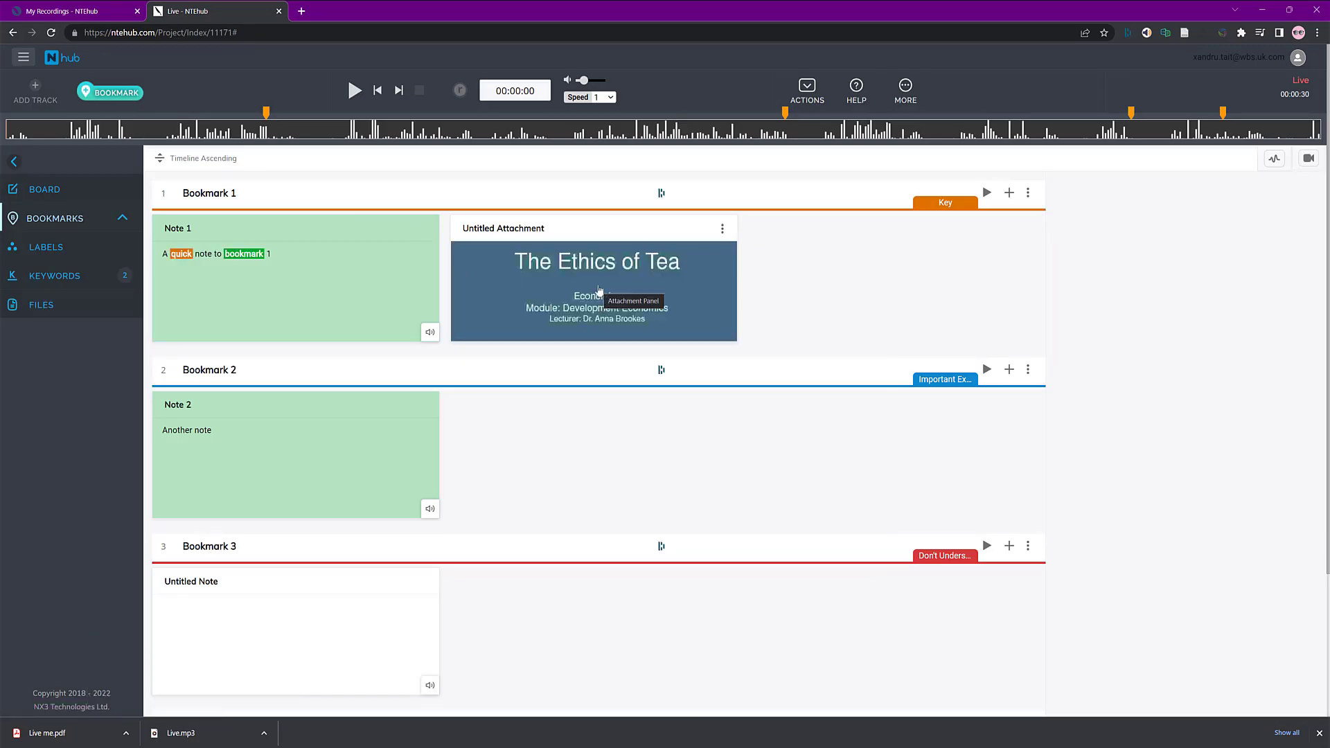
pyautogui.click(723, 231)
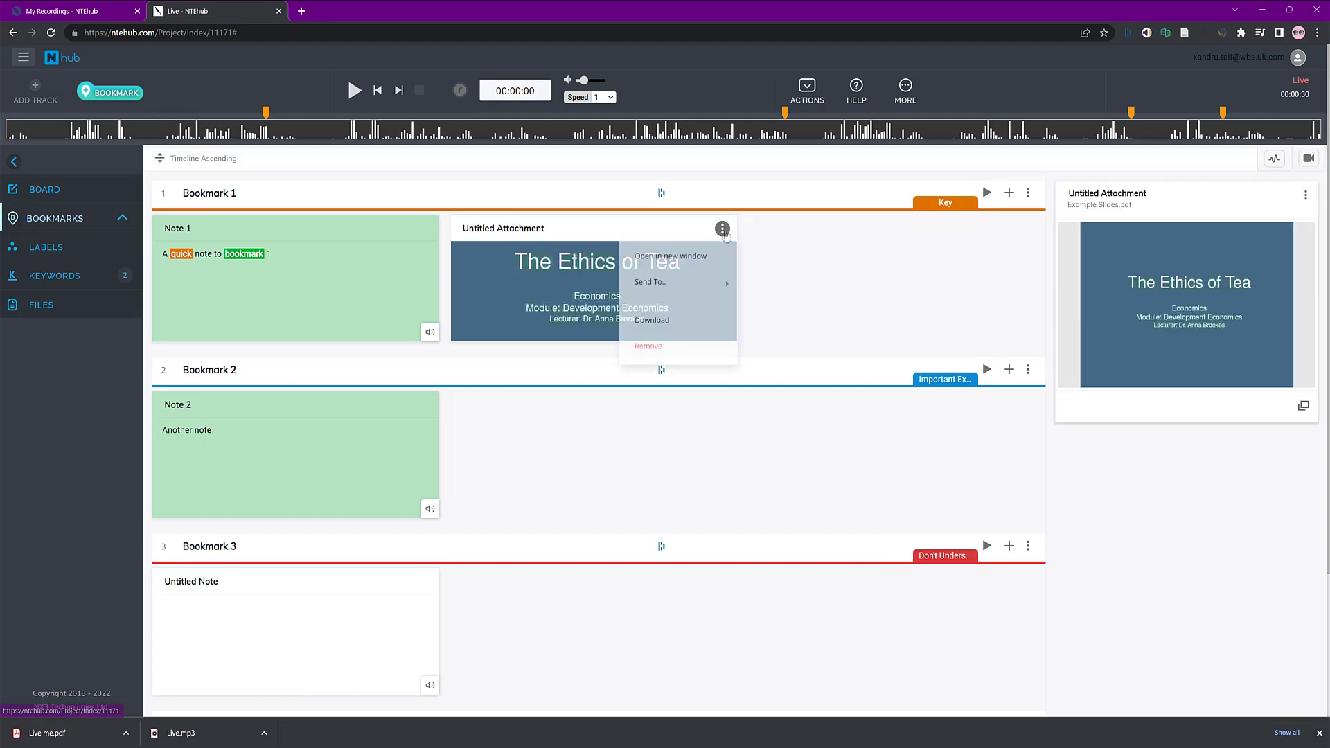
pyautogui.click(571, 295)
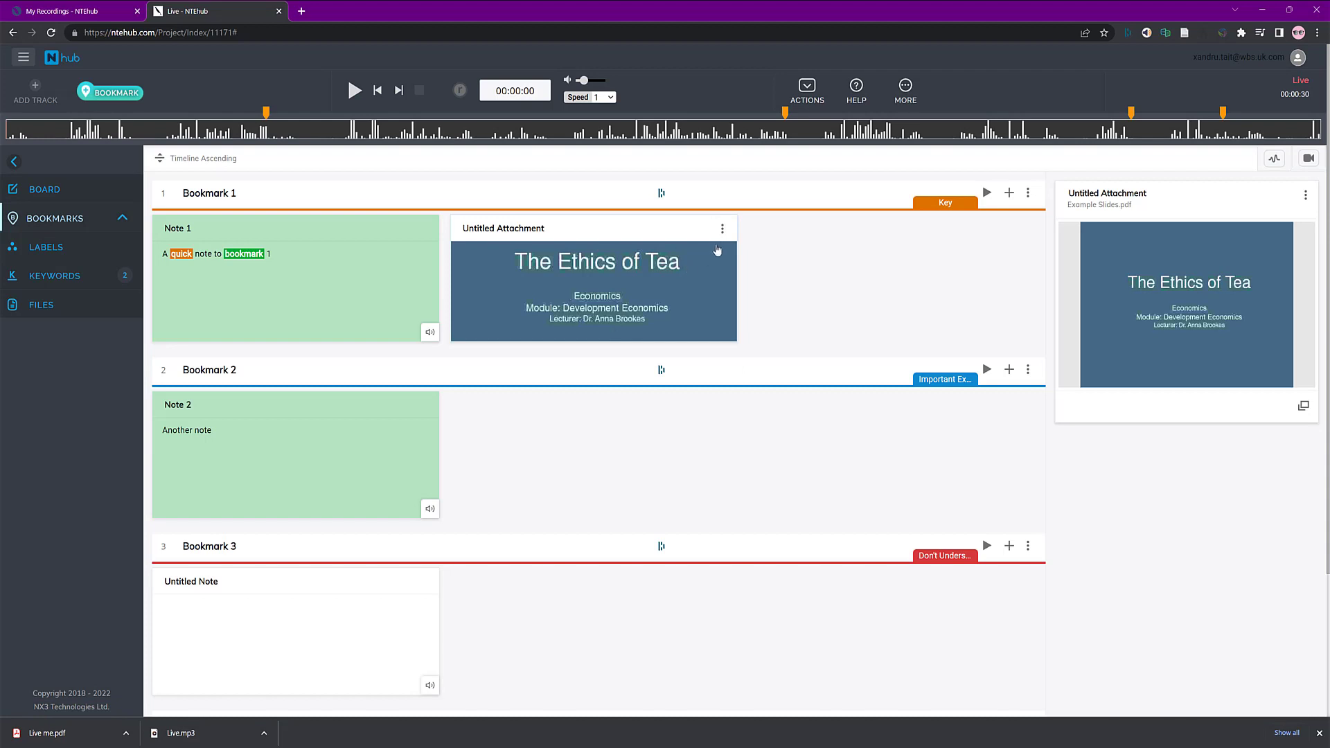
# Remove the slides attachment from Bookmark 1
pyautogui.click(722, 228)
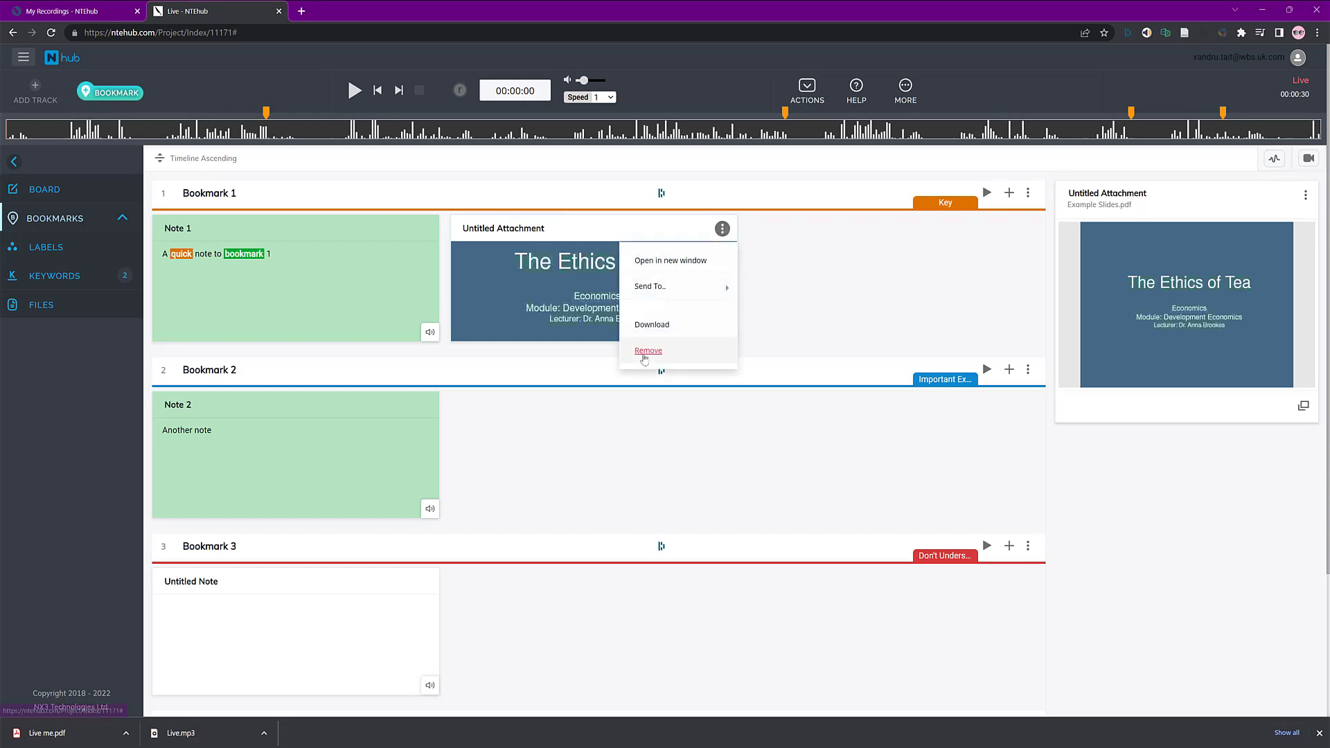
pyautogui.click(649, 349)
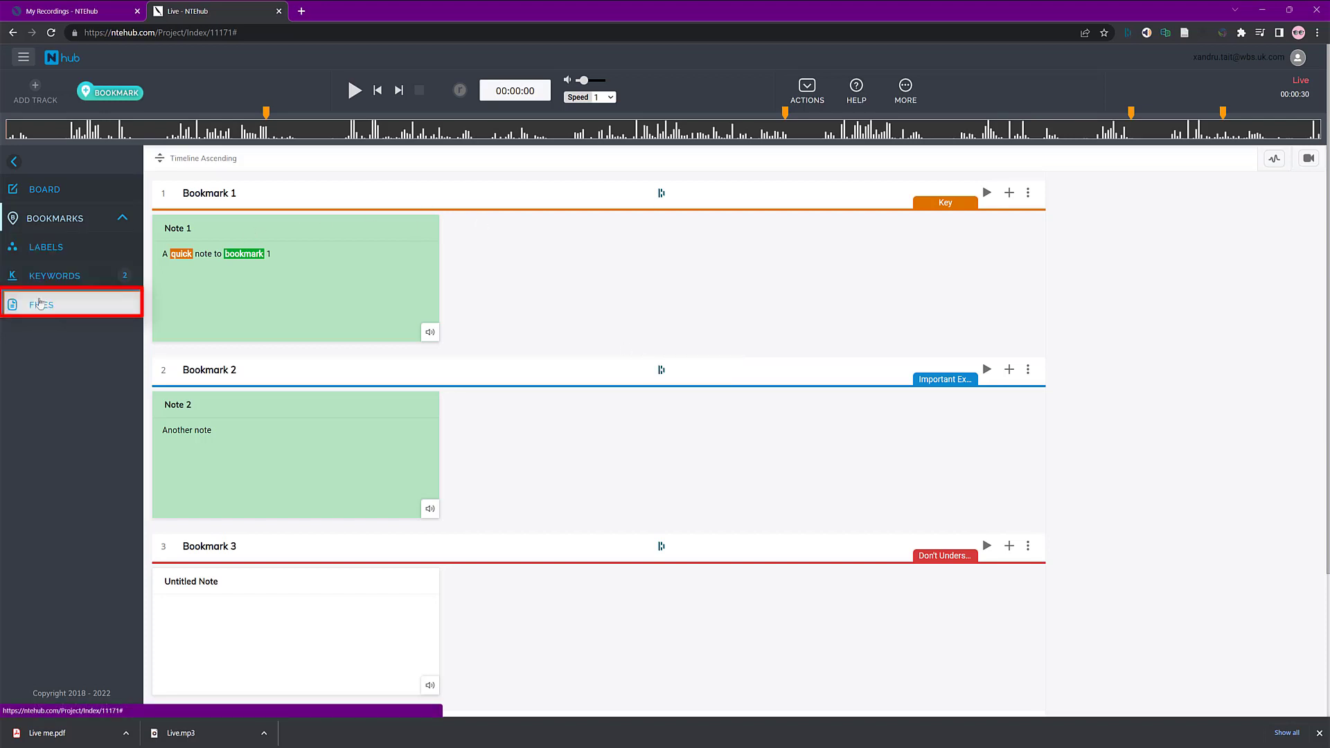
# Delete Example Slides.pdf from the project's files and start adding a new file to the project
pyautogui.click(39, 304)
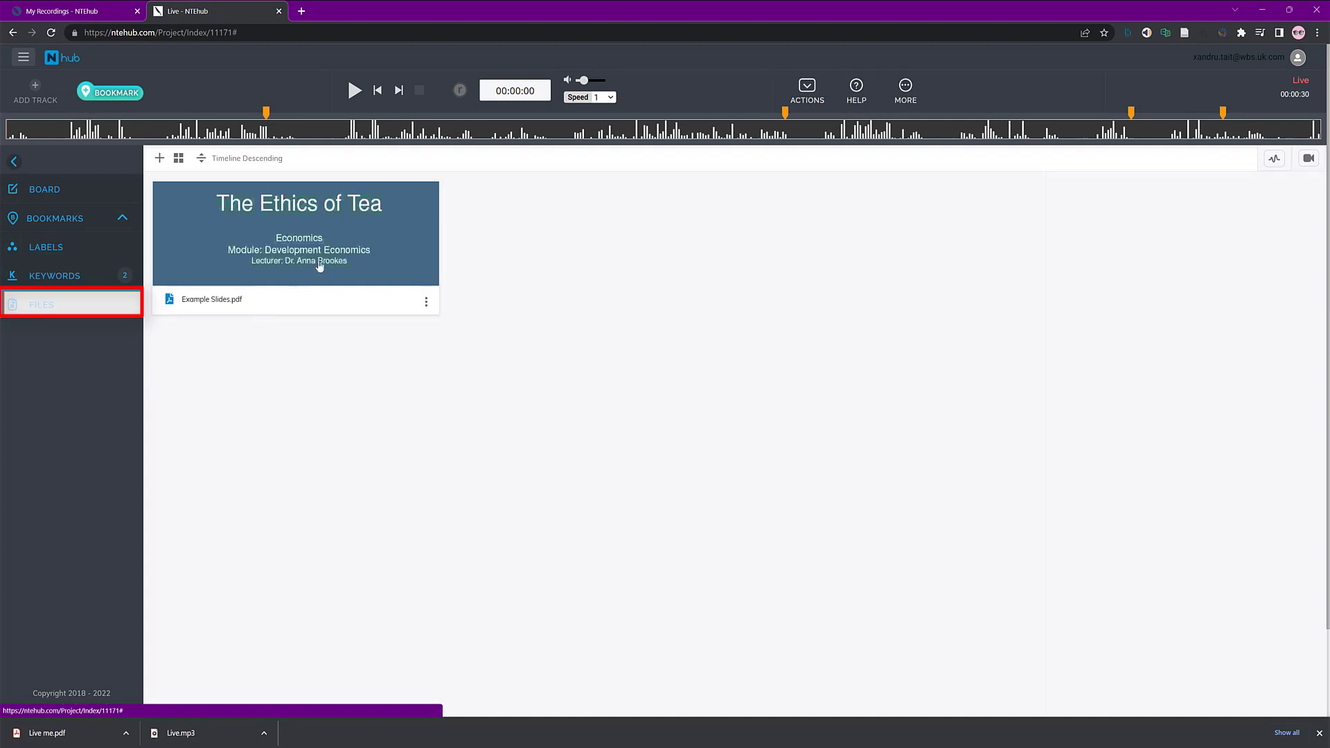
pyautogui.click(427, 302)
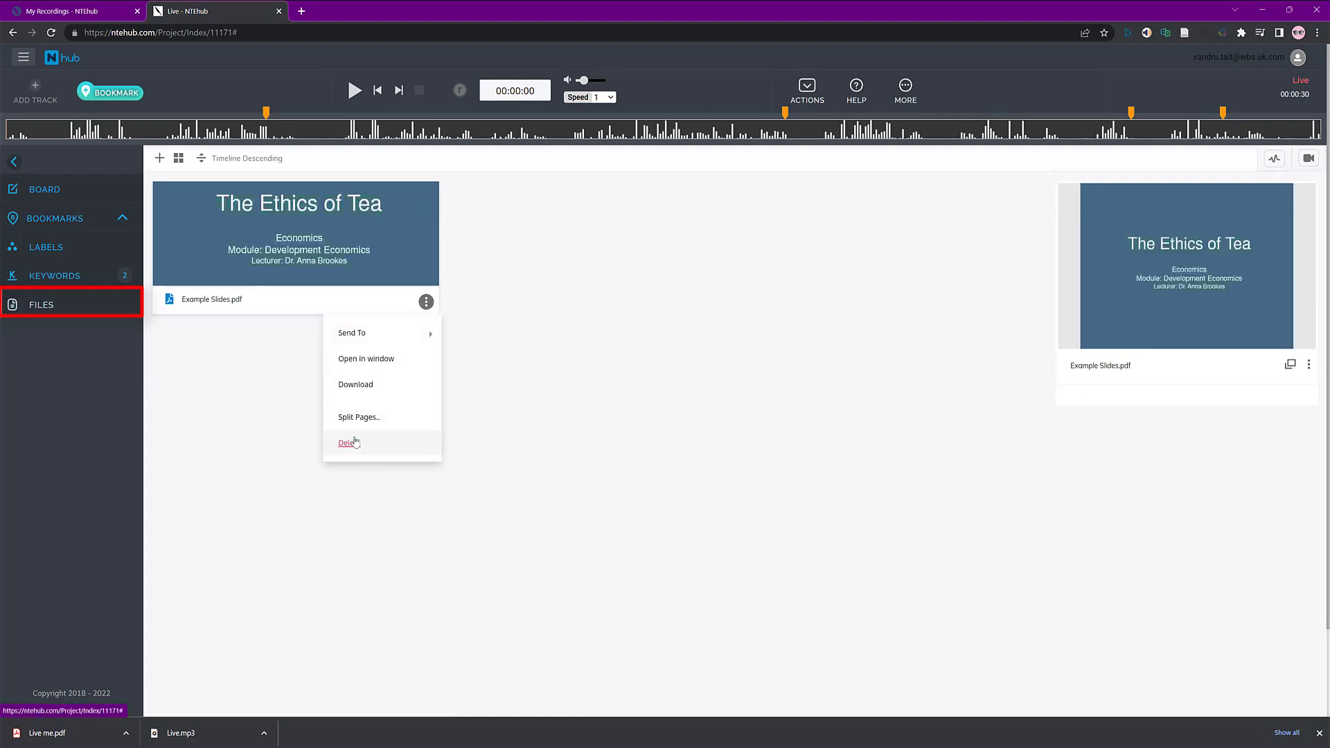
pyautogui.click(351, 441)
pyautogui.click(790, 215)
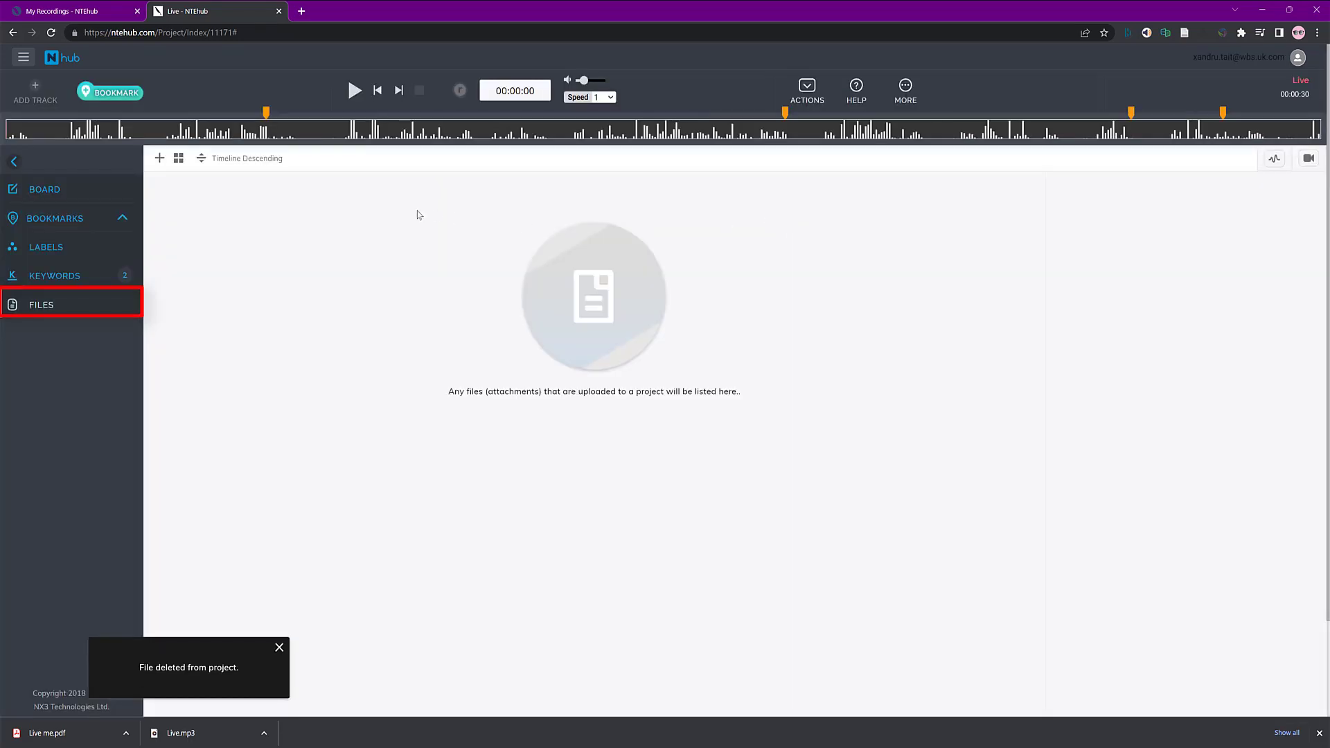
pyautogui.click(159, 158)
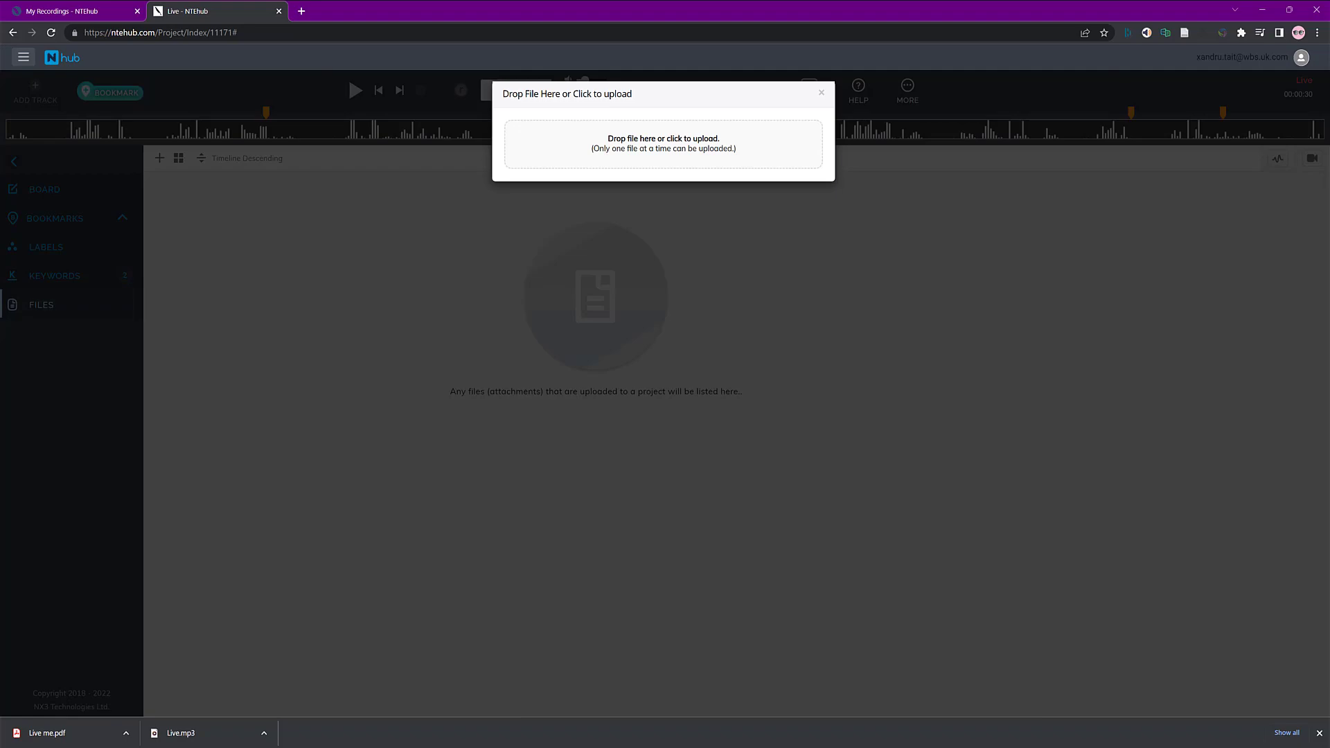
# Switch to the Example Slides presentation in PowerPoint, set up saving it as a PDF in Downloads, and cancel the save
pyautogui.click(522, 747)
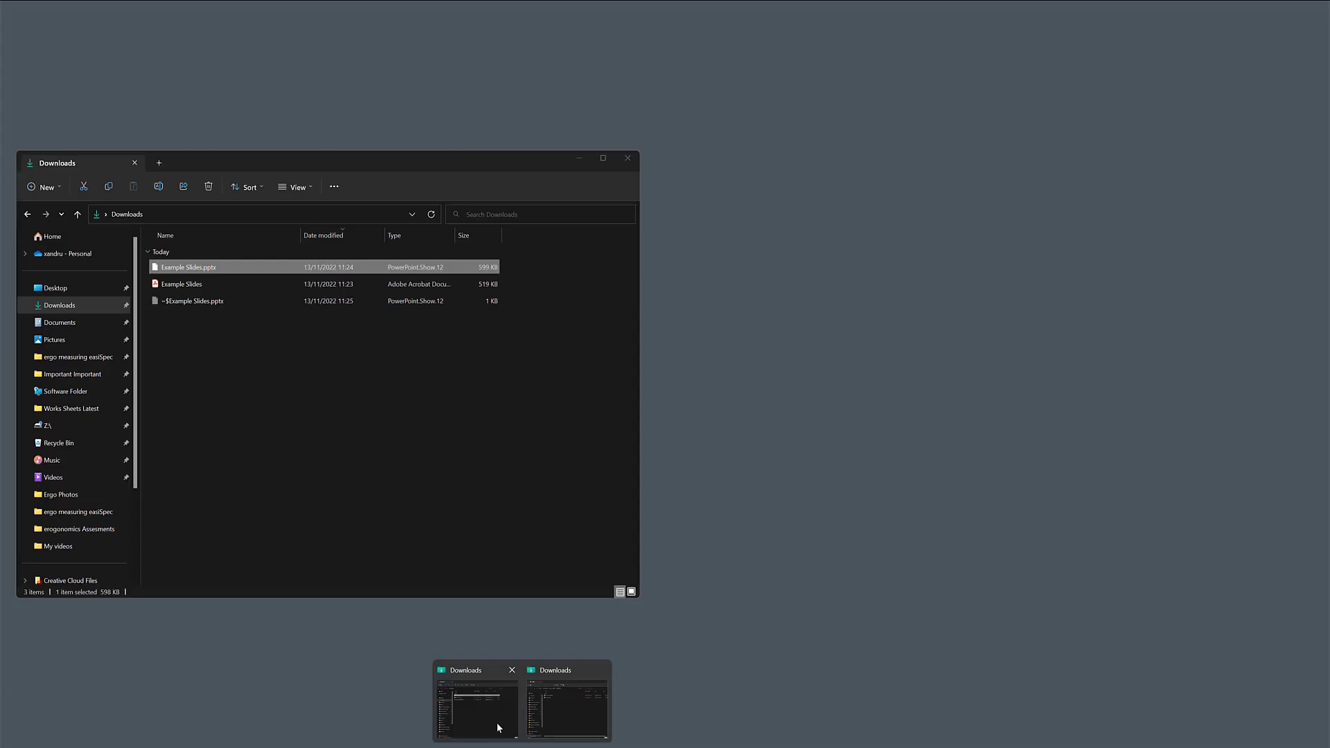
pyautogui.click(496, 722)
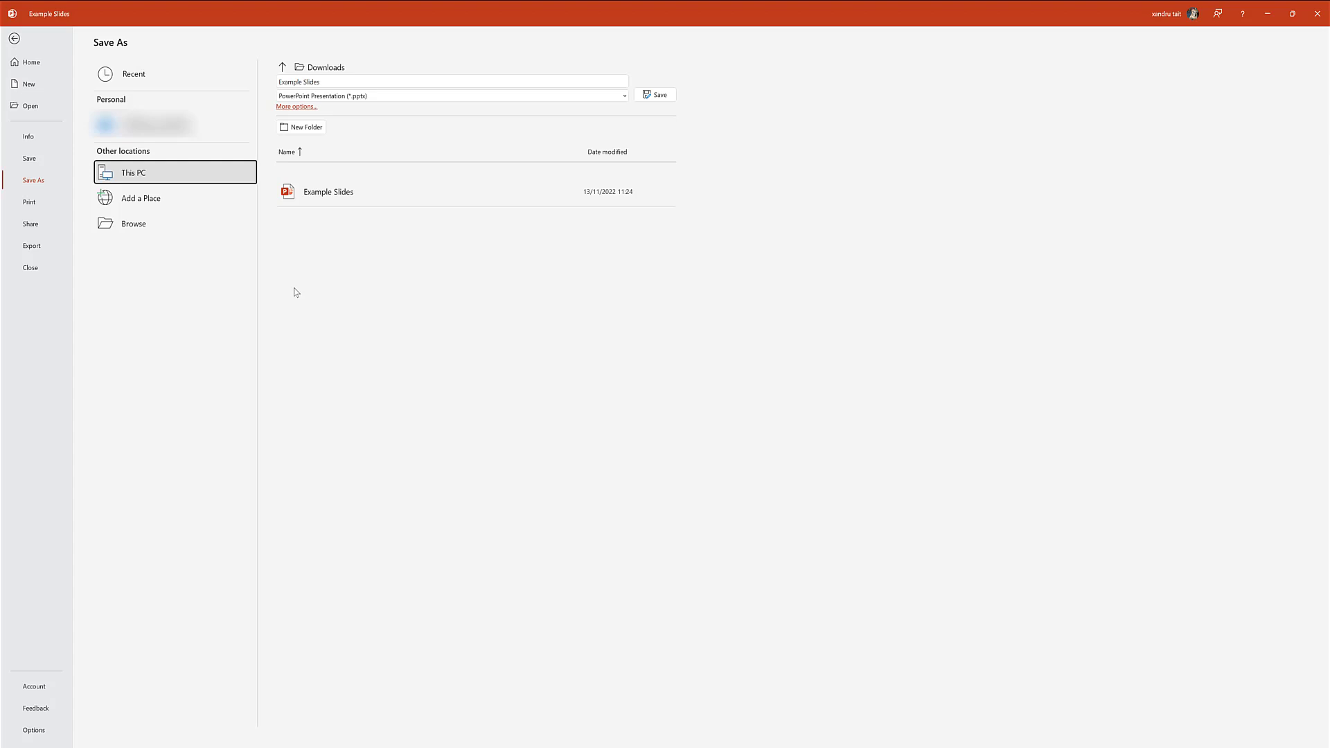
pyautogui.click(15, 38)
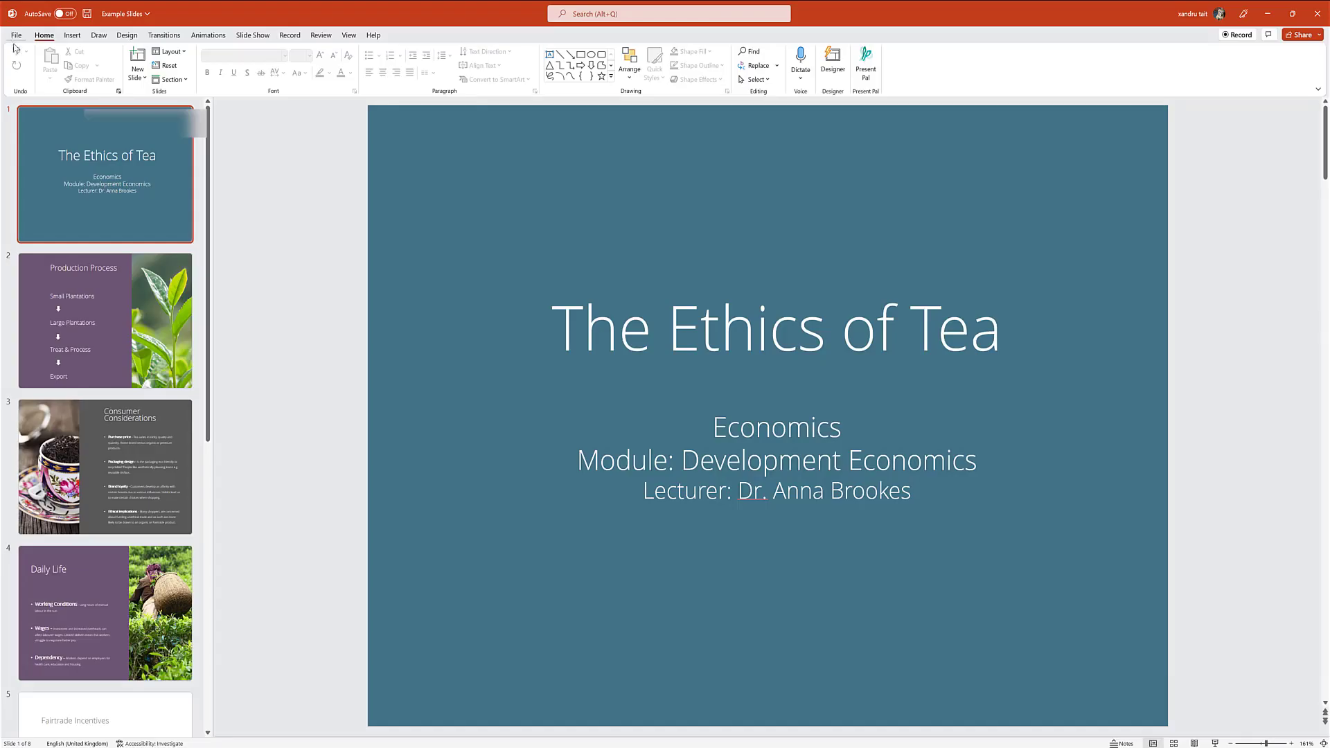
pyautogui.click(16, 36)
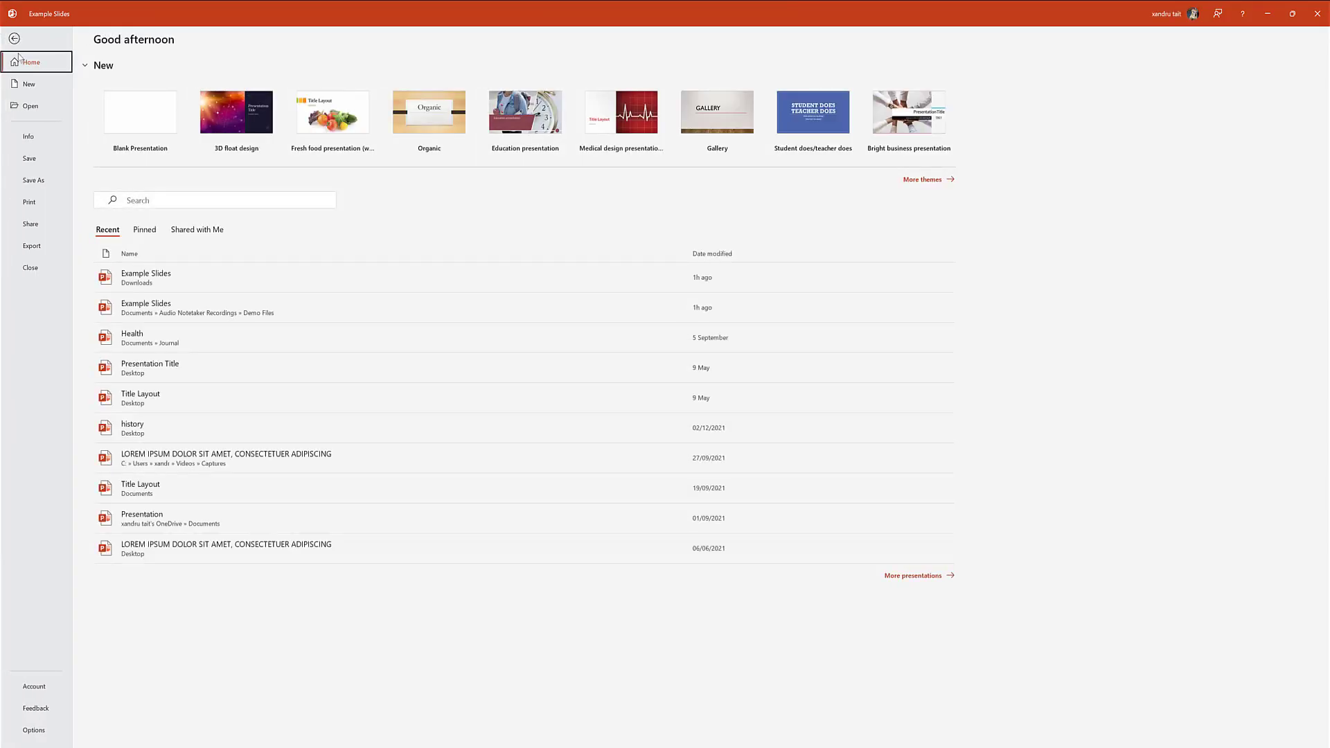
pyautogui.click(29, 183)
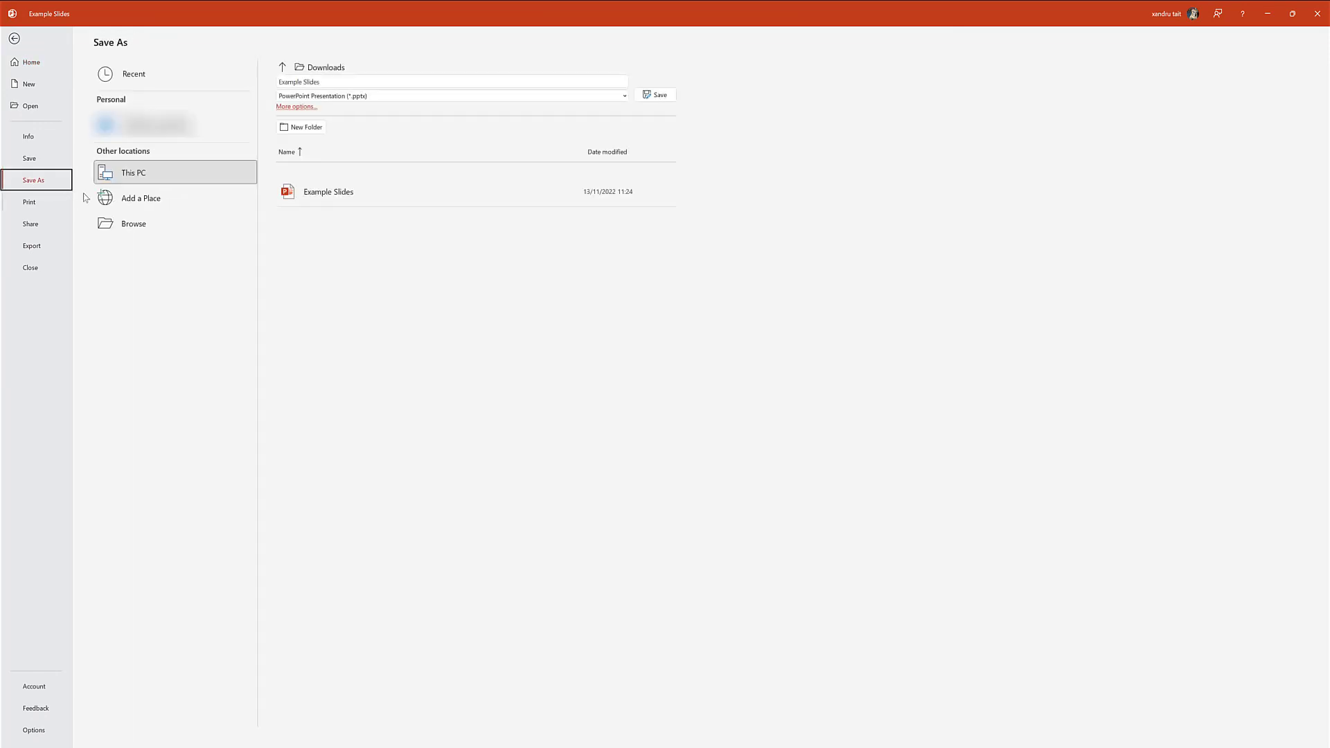
pyautogui.click(125, 181)
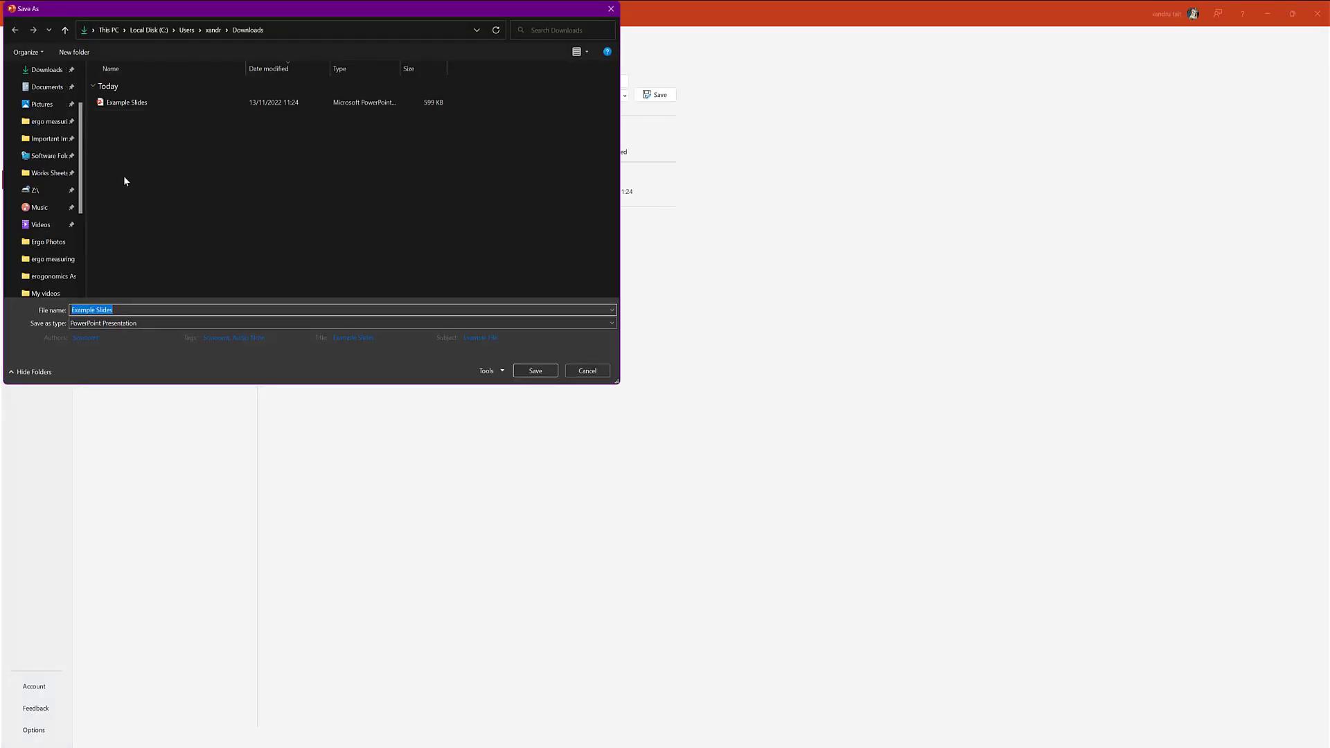
pyautogui.click(119, 324)
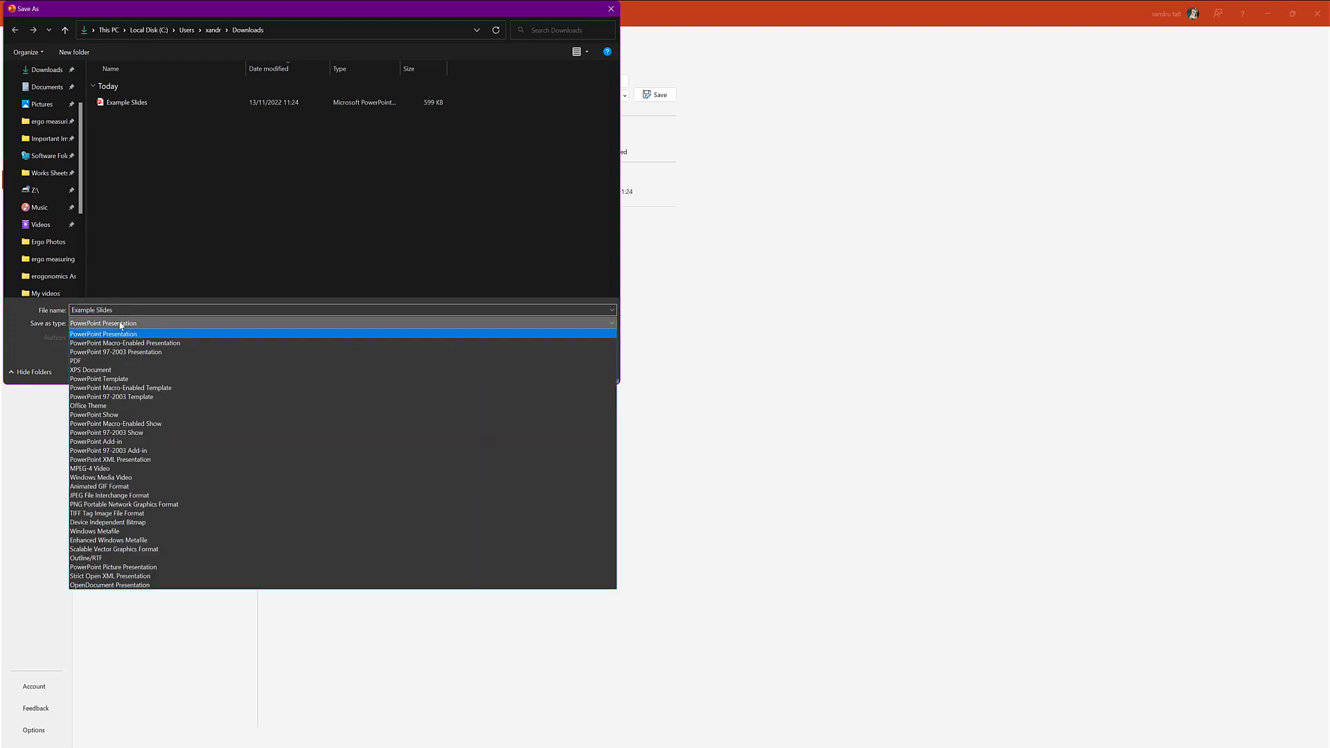
pyautogui.click(105, 361)
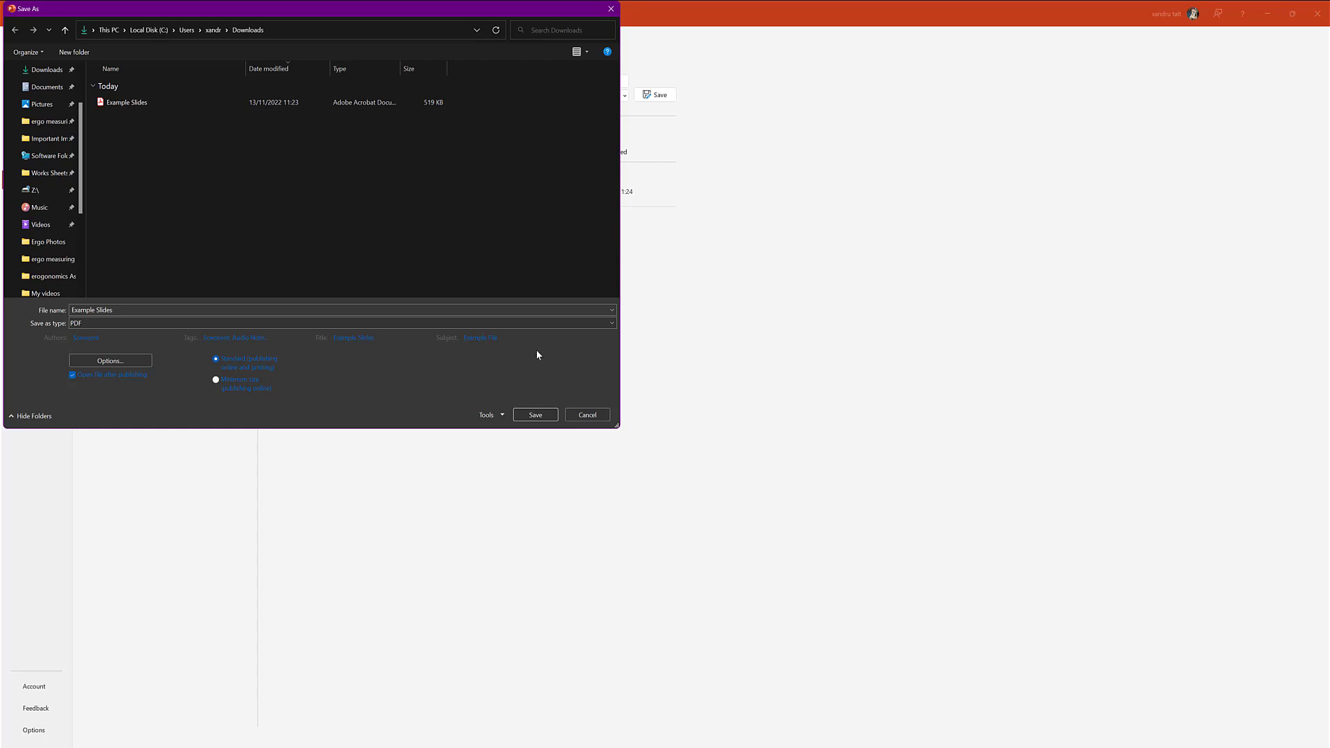
pyautogui.click(587, 414)
pyautogui.click(1317, 13)
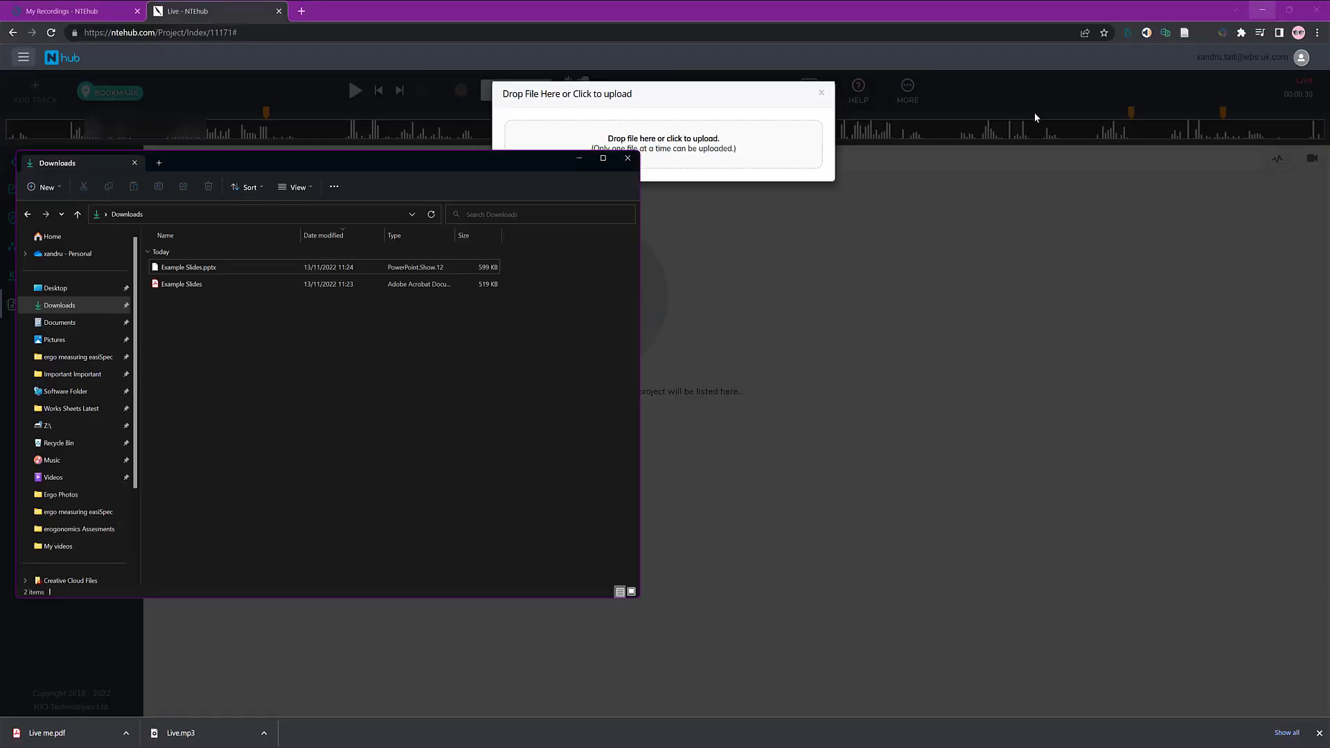
pyautogui.click(628, 158)
# Upload the Example Slides PDF from Downloads to the project's files and split it into separate pages
pyautogui.click(636, 146)
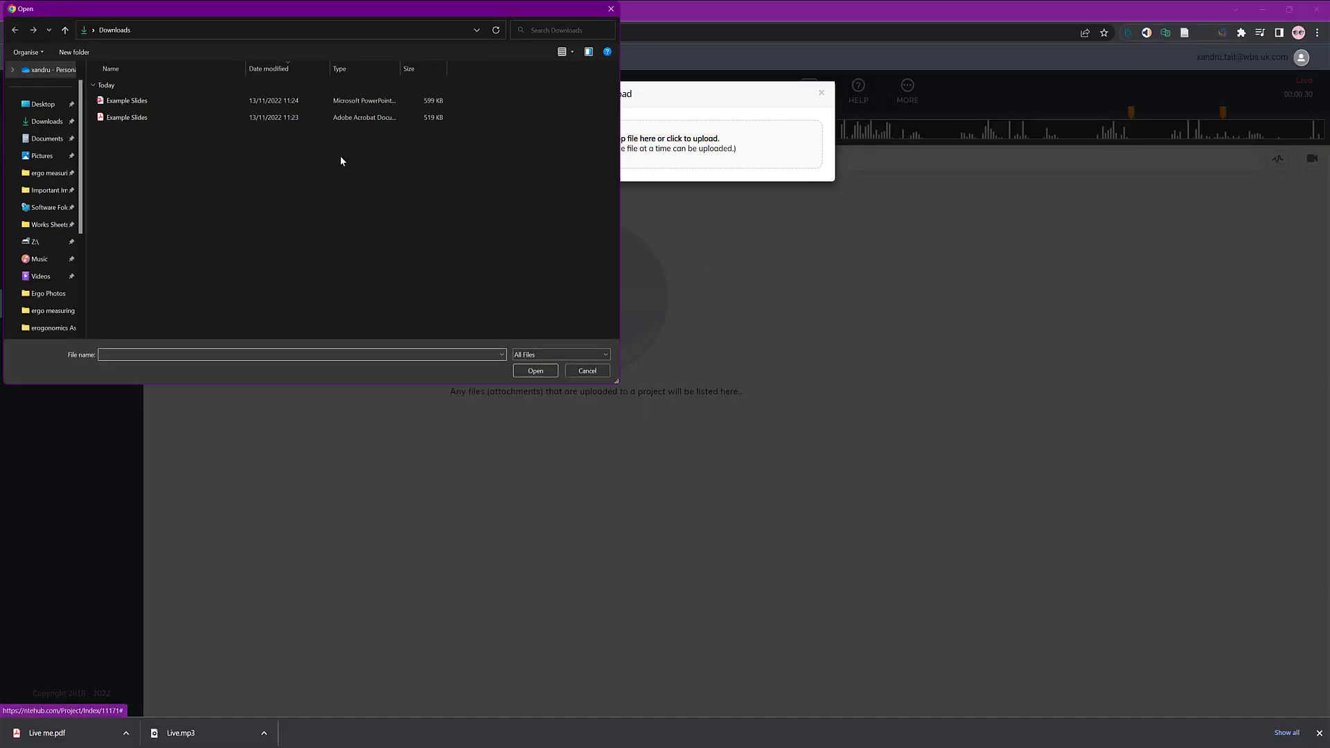
pyautogui.doubleClick(127, 116)
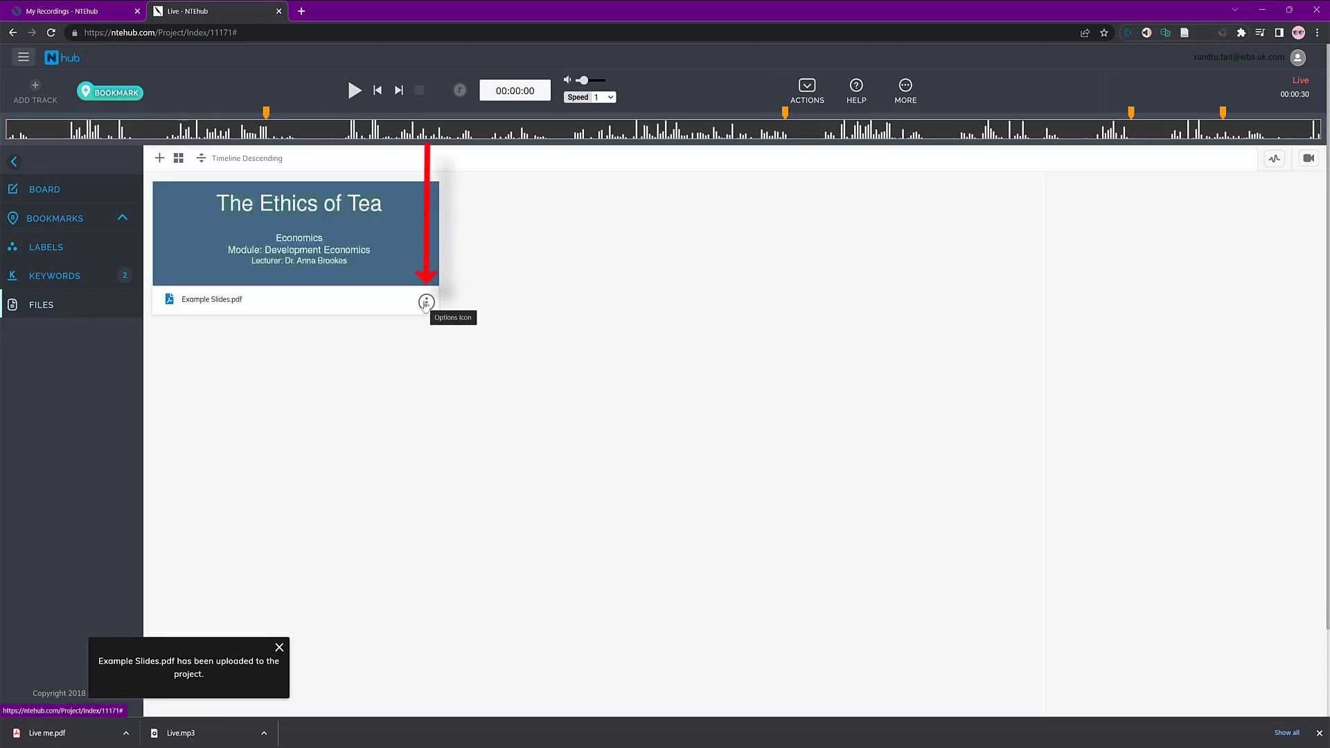
pyautogui.click(426, 302)
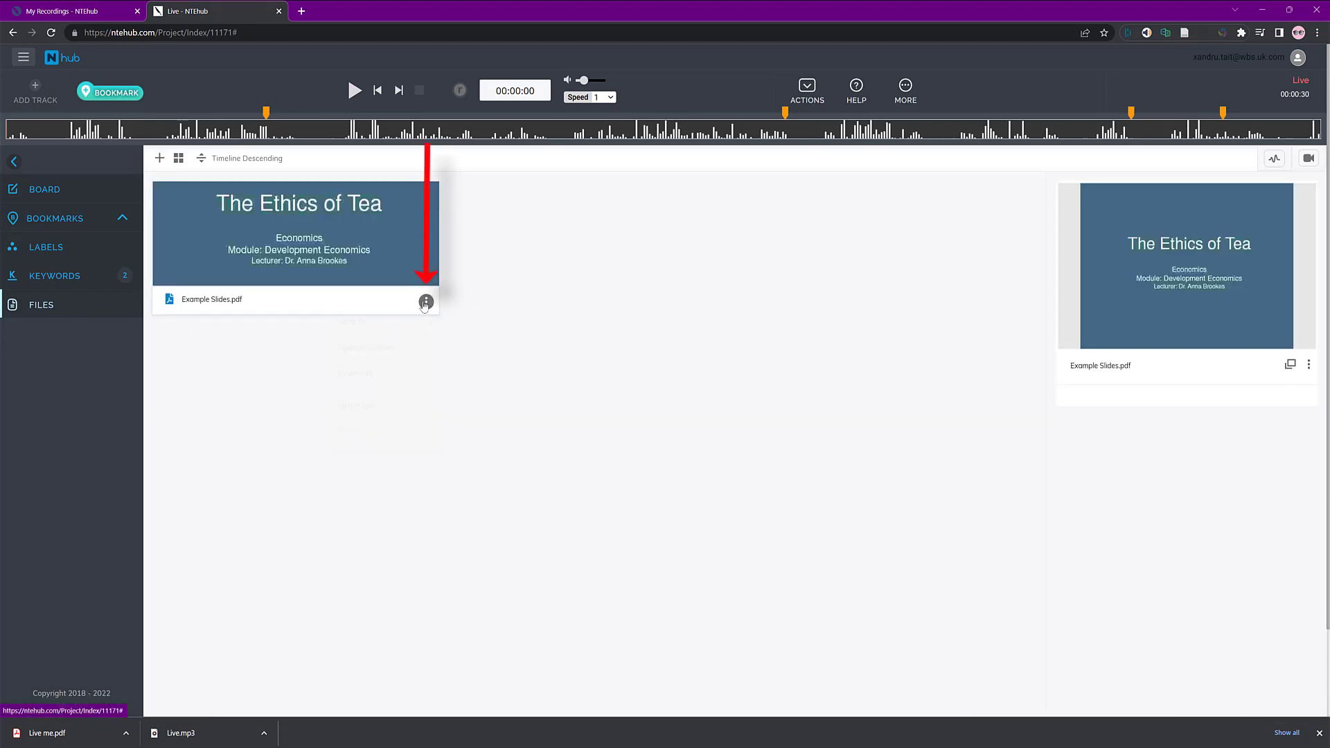
pyautogui.click(343, 417)
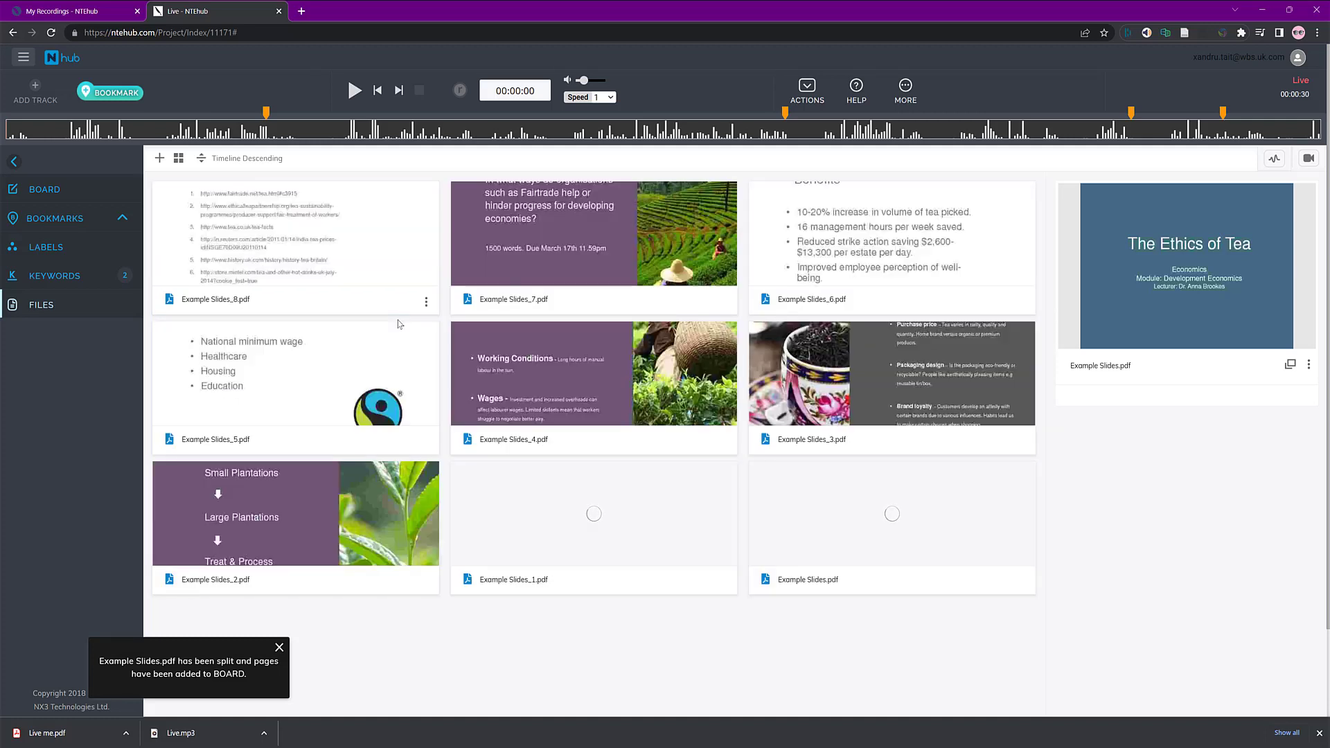
# Sort the project's files by Alphabetical (A - Z) and go back to the bookmarks
pyautogui.click(248, 159)
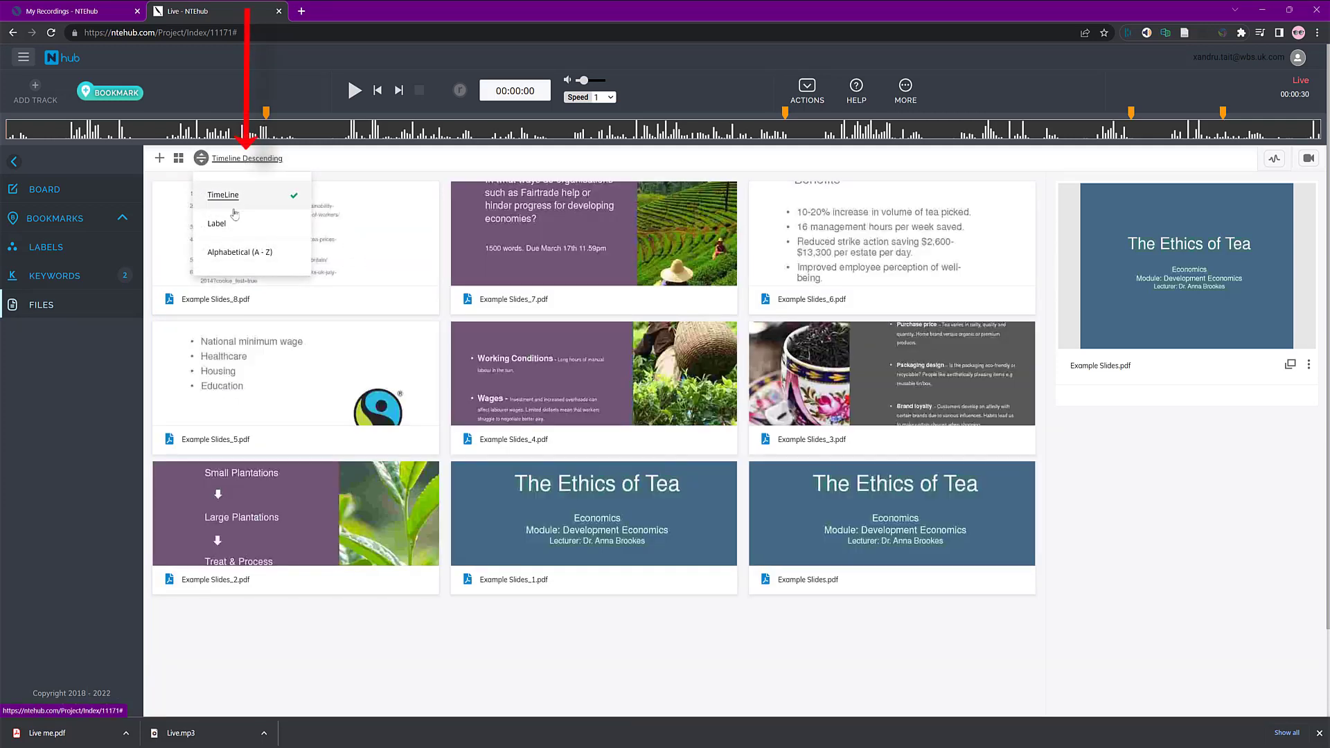
pyautogui.click(229, 253)
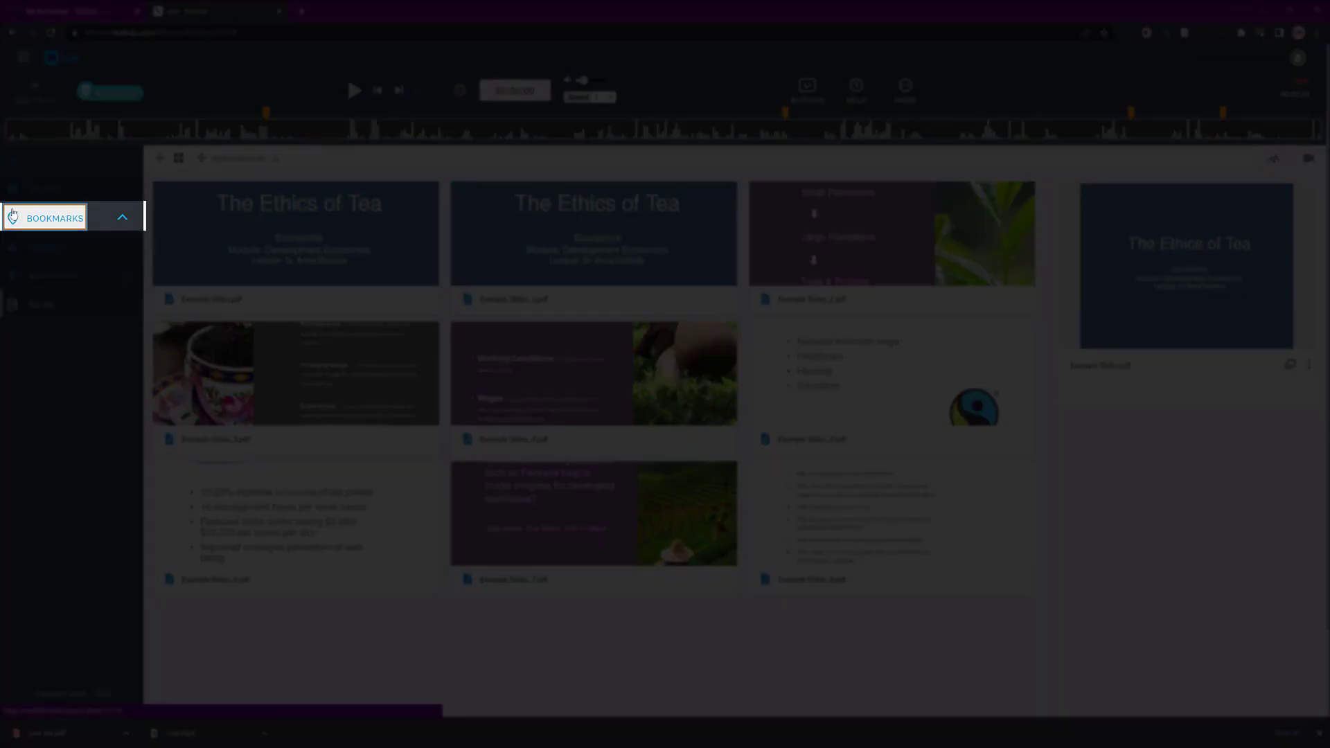
pyautogui.click(13, 213)
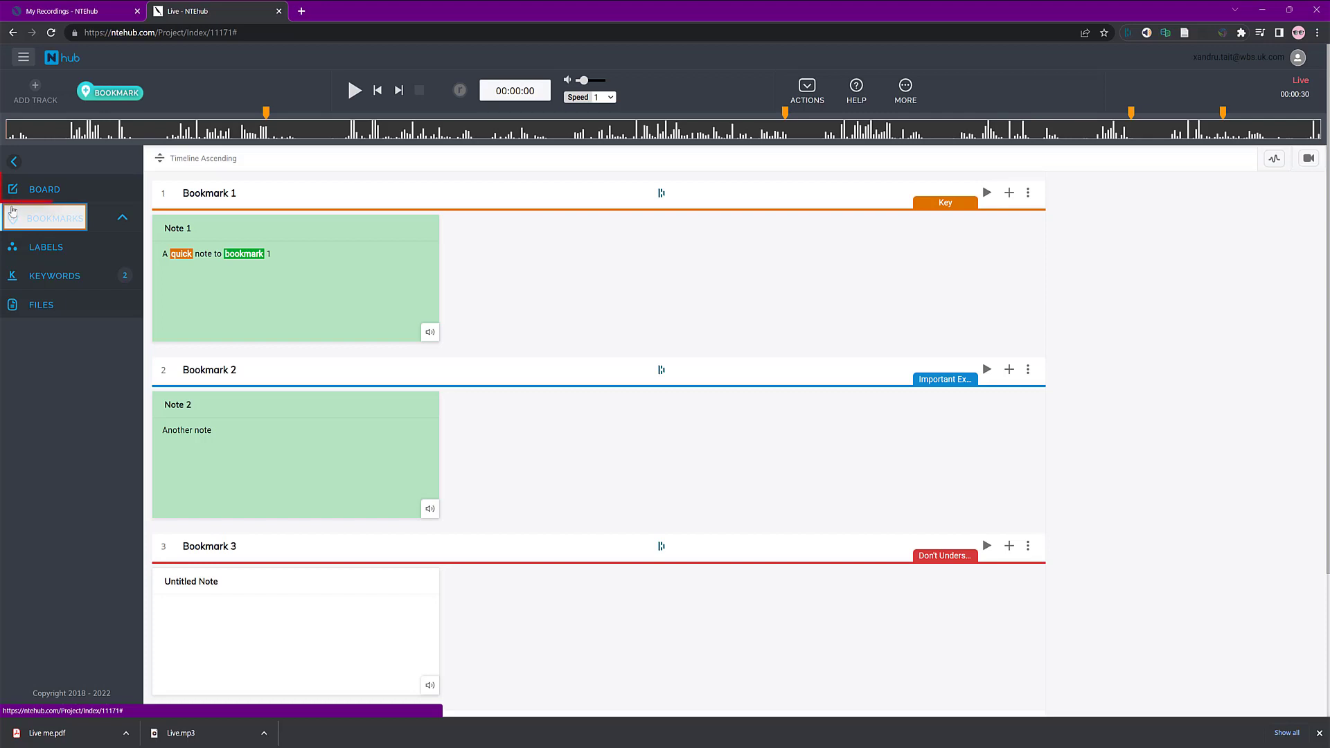
# On the board, send Document - Page 1 to Bookmark 1 and Document - Page 2 to Bookmark 2
pyautogui.click(42, 192)
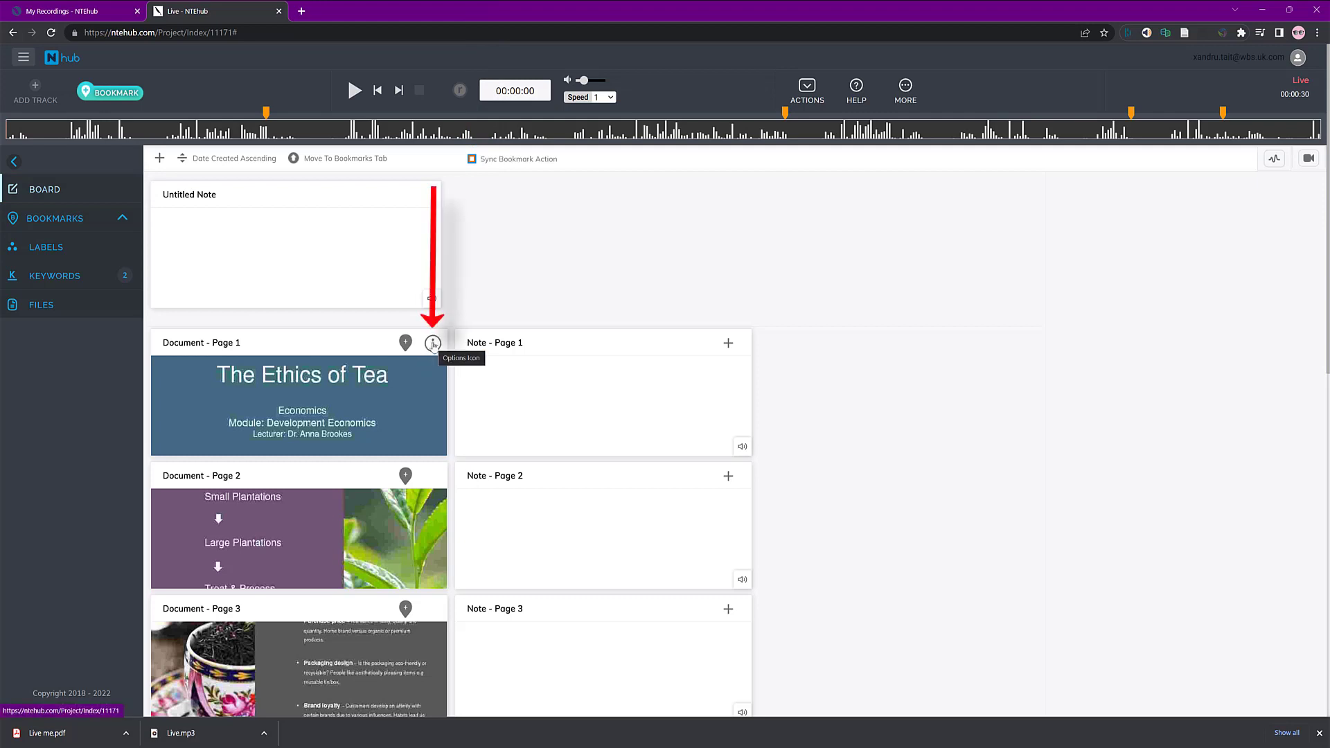
pyautogui.click(433, 343)
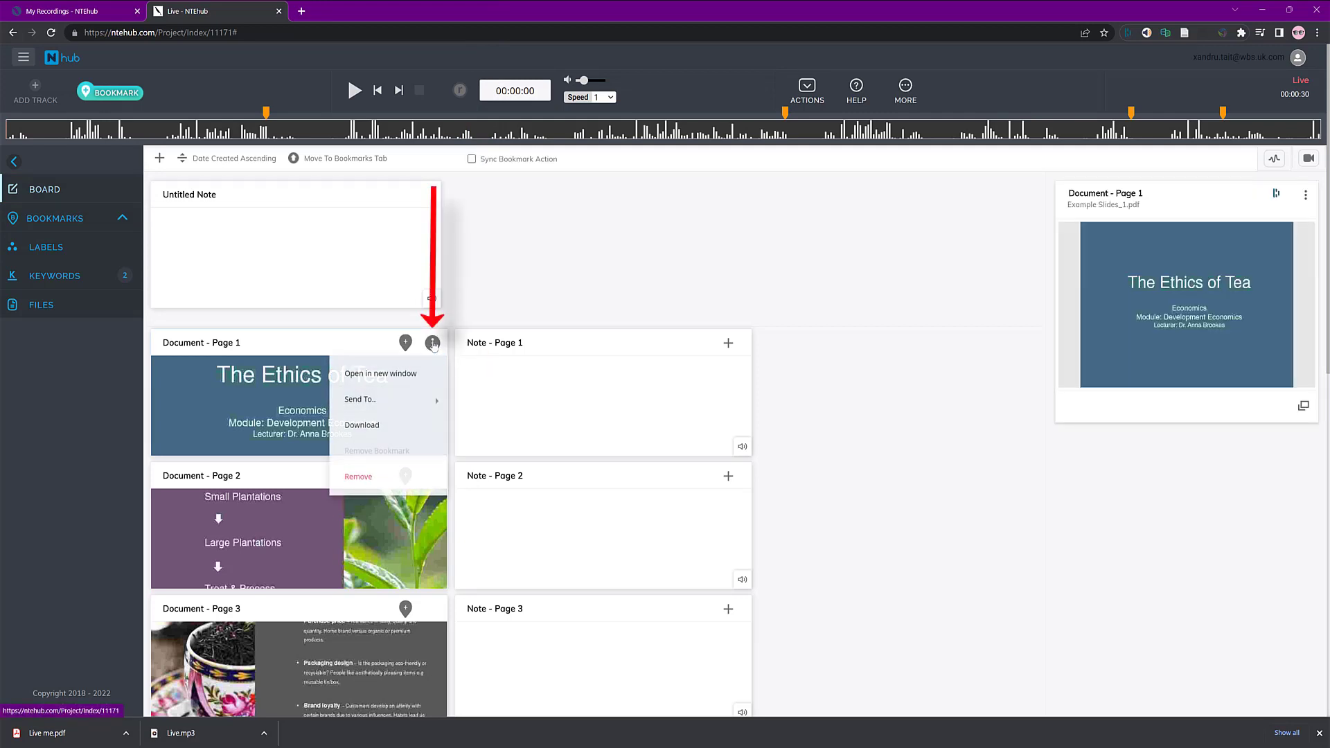
pyautogui.moveTo(402, 405)
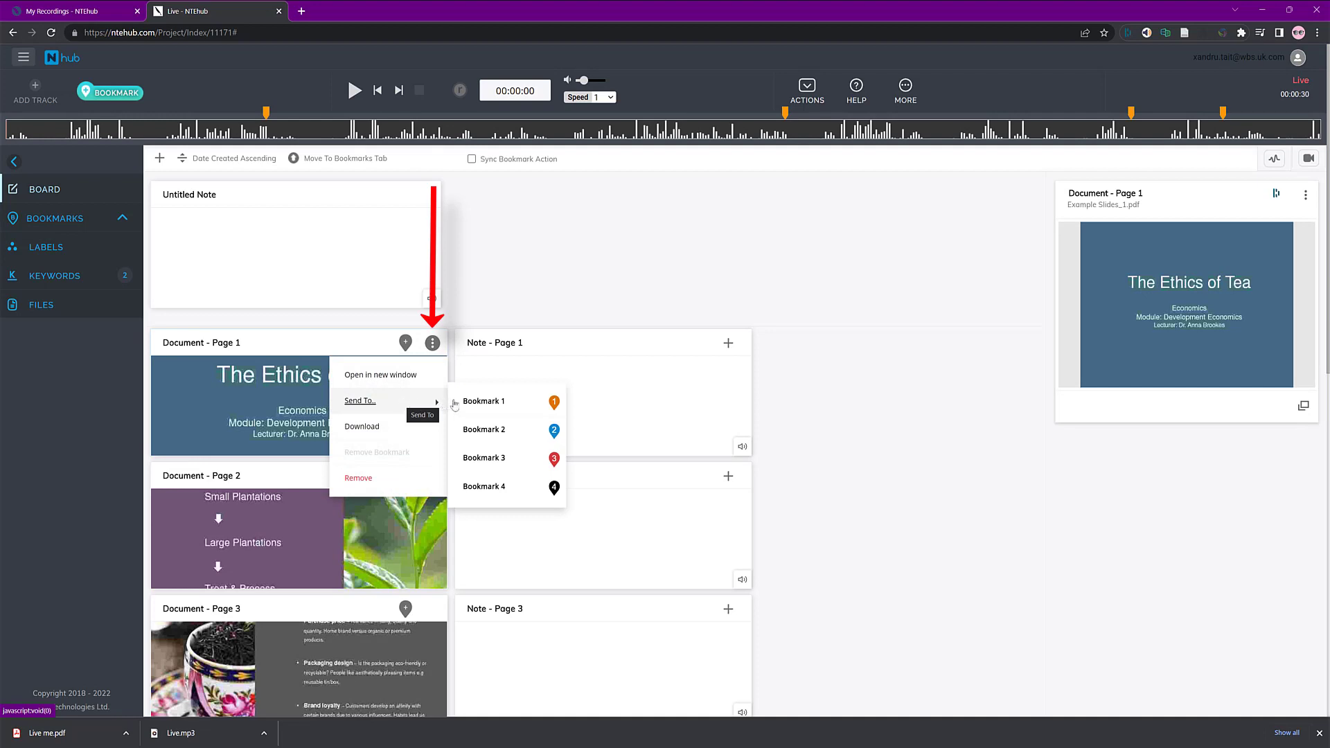
pyautogui.click(485, 401)
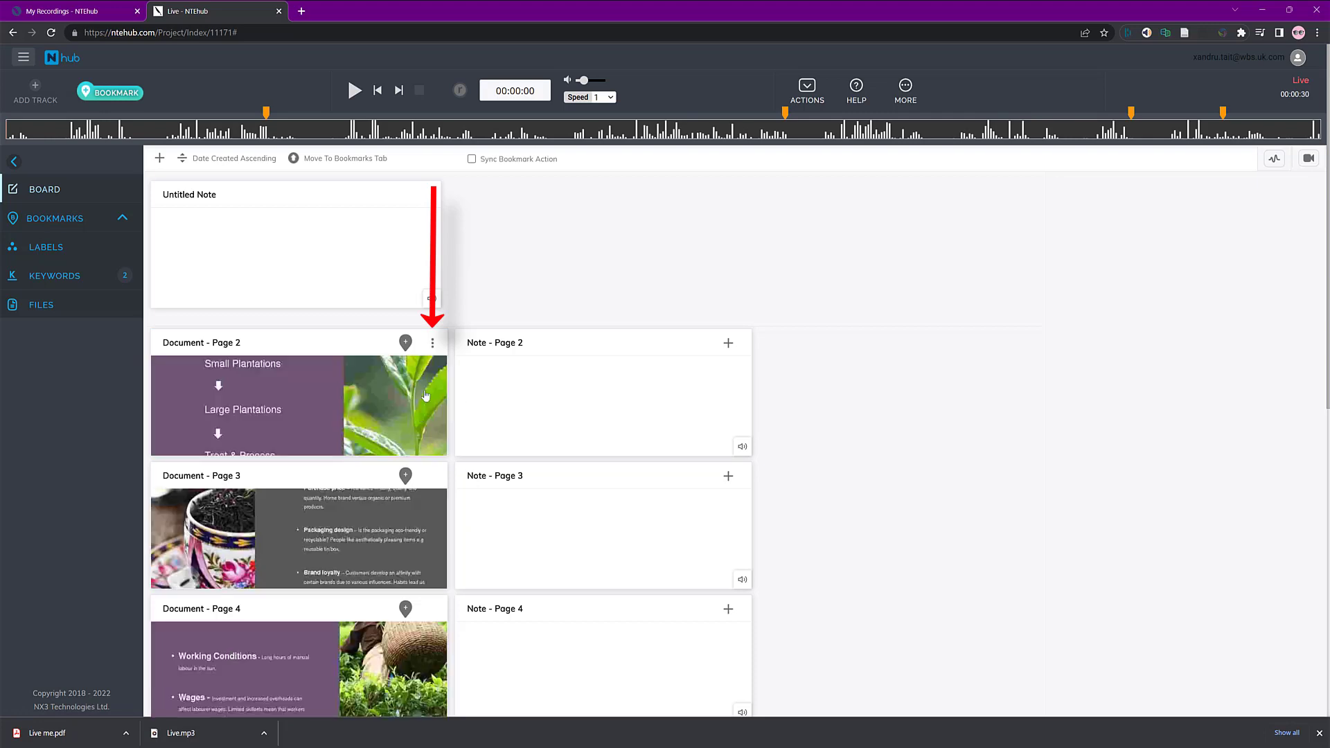
pyautogui.click(432, 344)
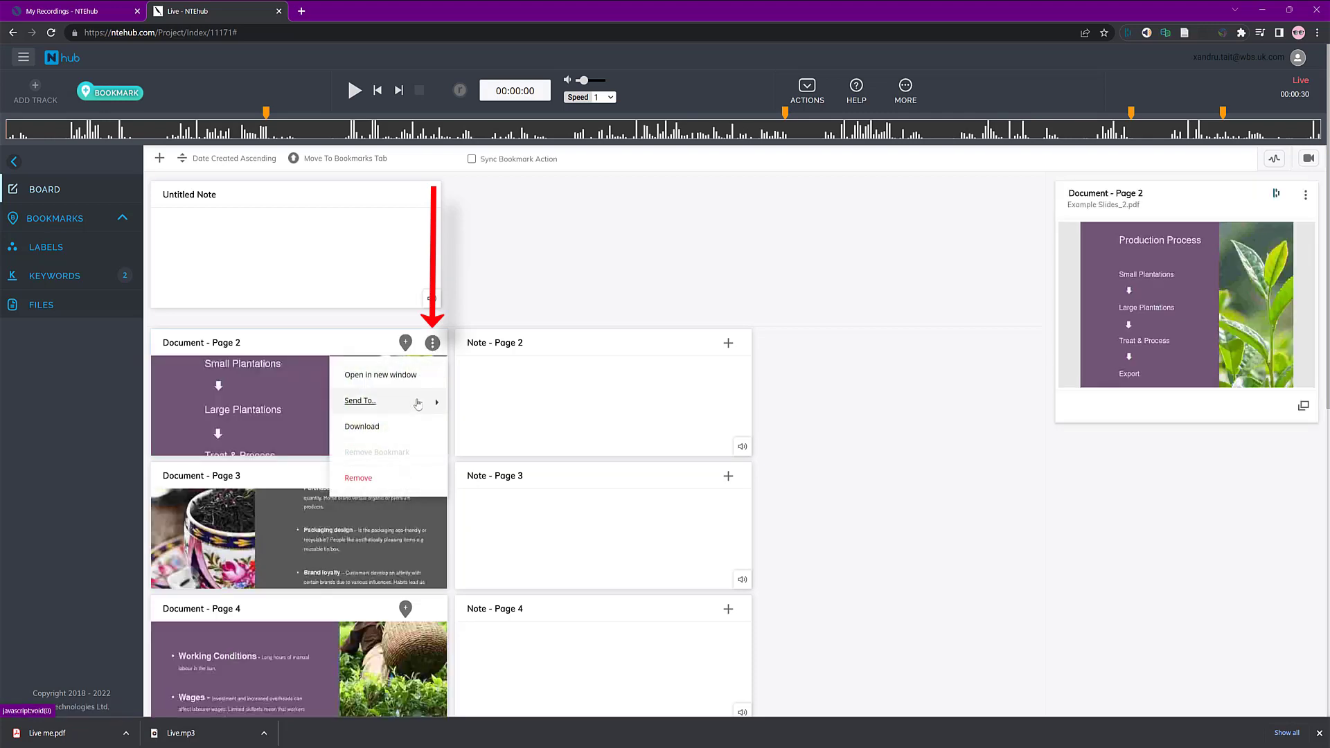
pyautogui.moveTo(417, 406)
pyautogui.click(490, 430)
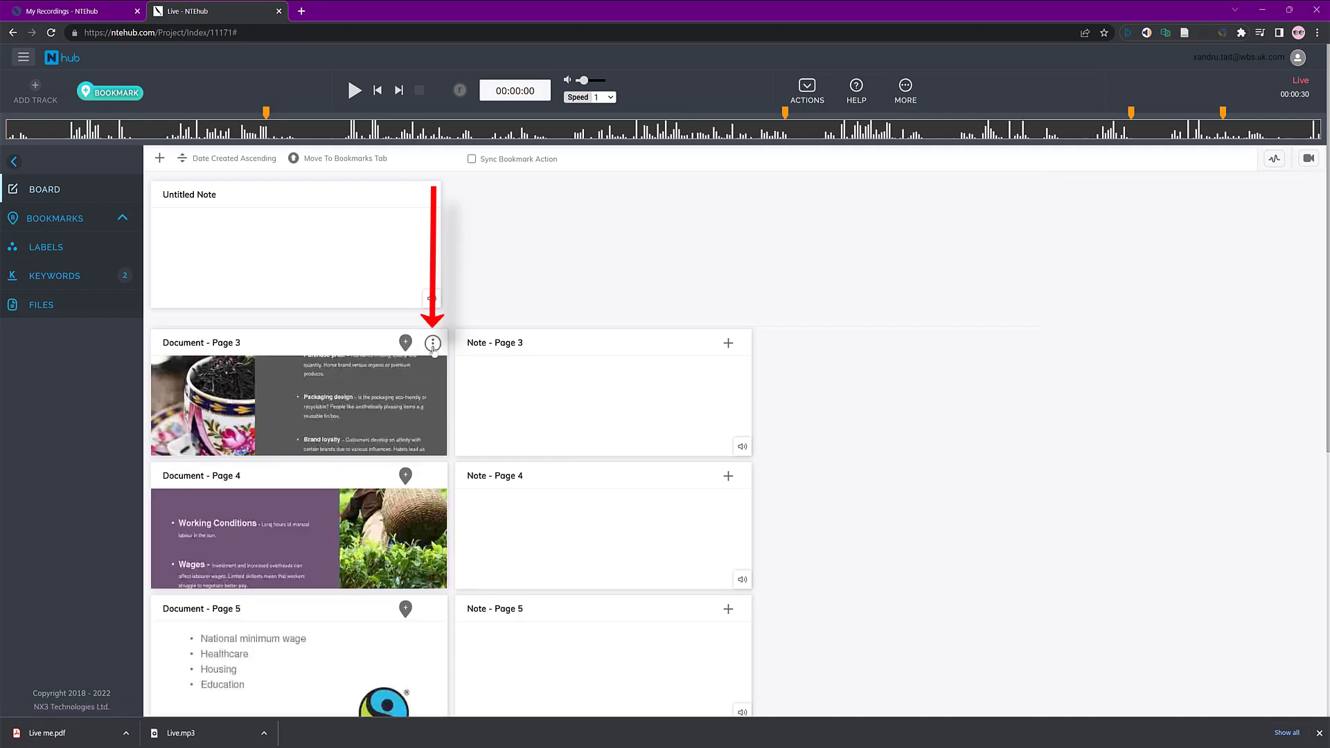
# Send Document - Page 3 to Bookmark 3 and Document - Page 4 to Bookmark 4
pyautogui.click(432, 344)
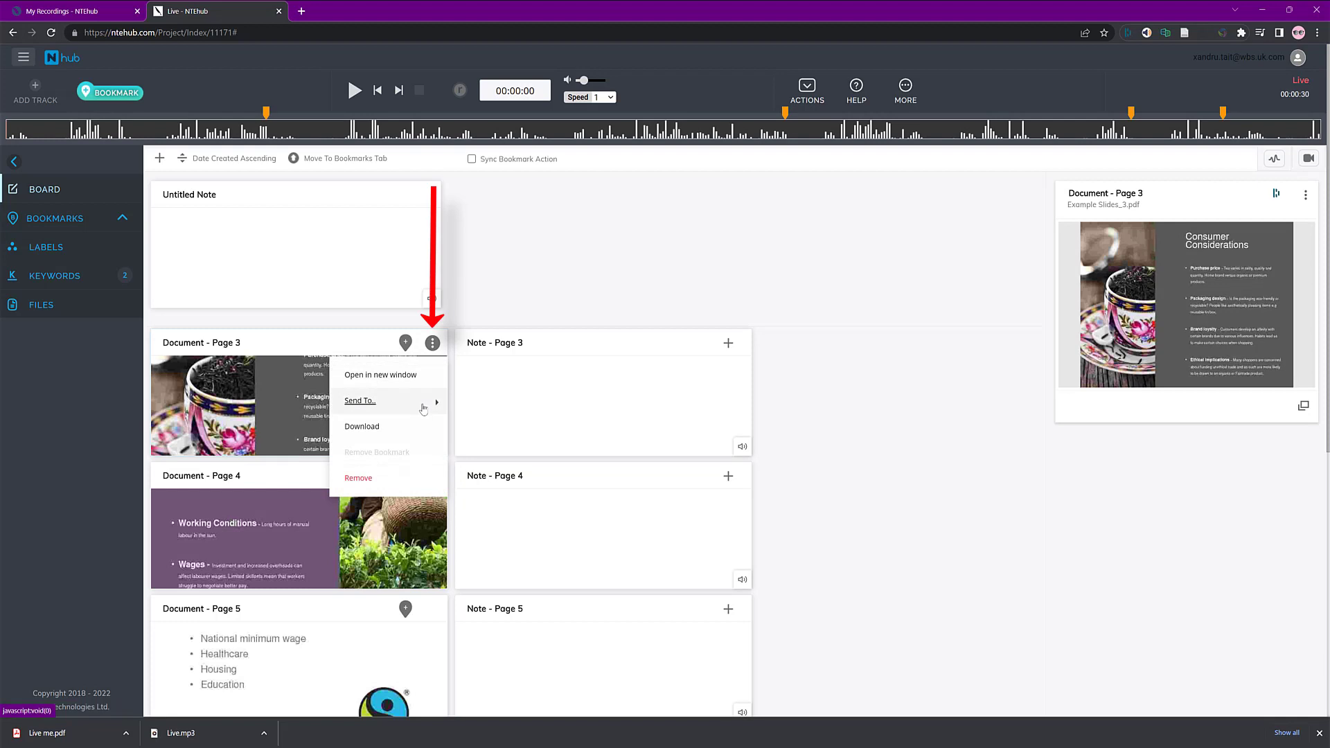
pyautogui.moveTo(424, 403)
pyautogui.click(494, 456)
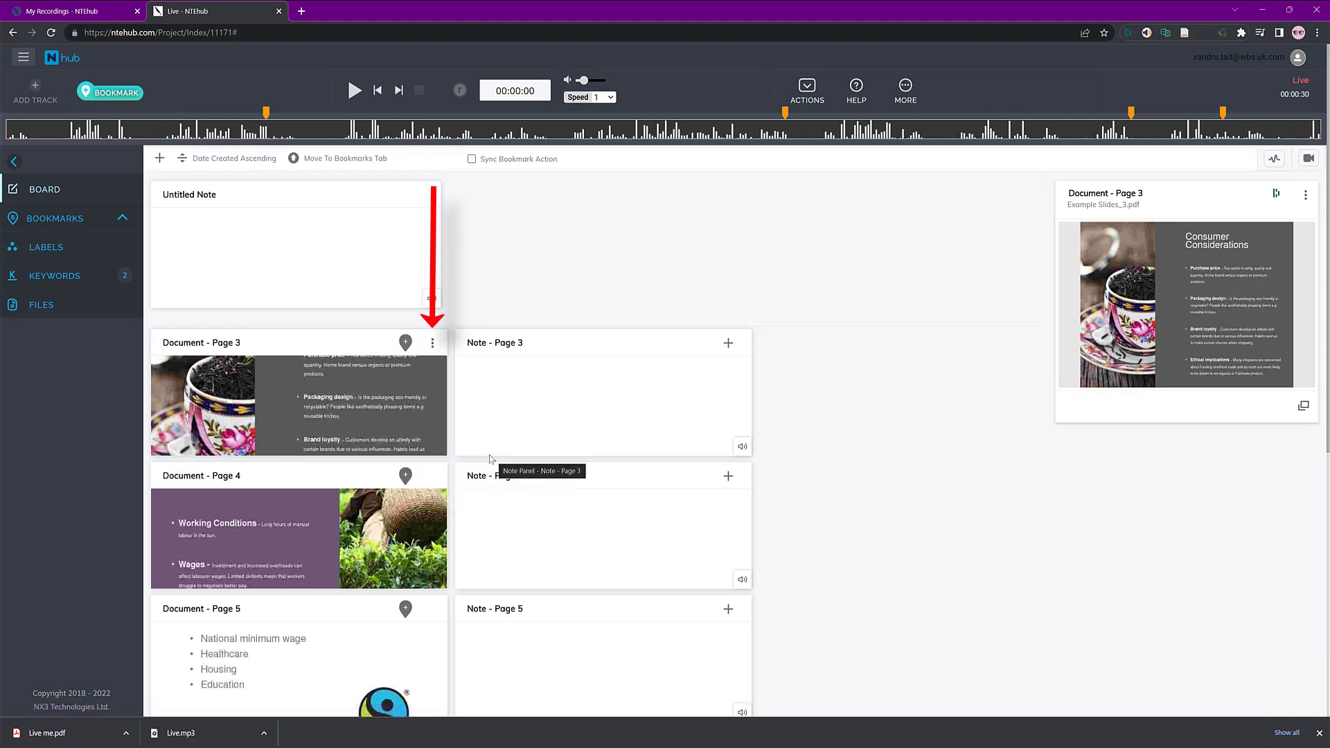
pyautogui.click(433, 346)
pyautogui.moveTo(416, 402)
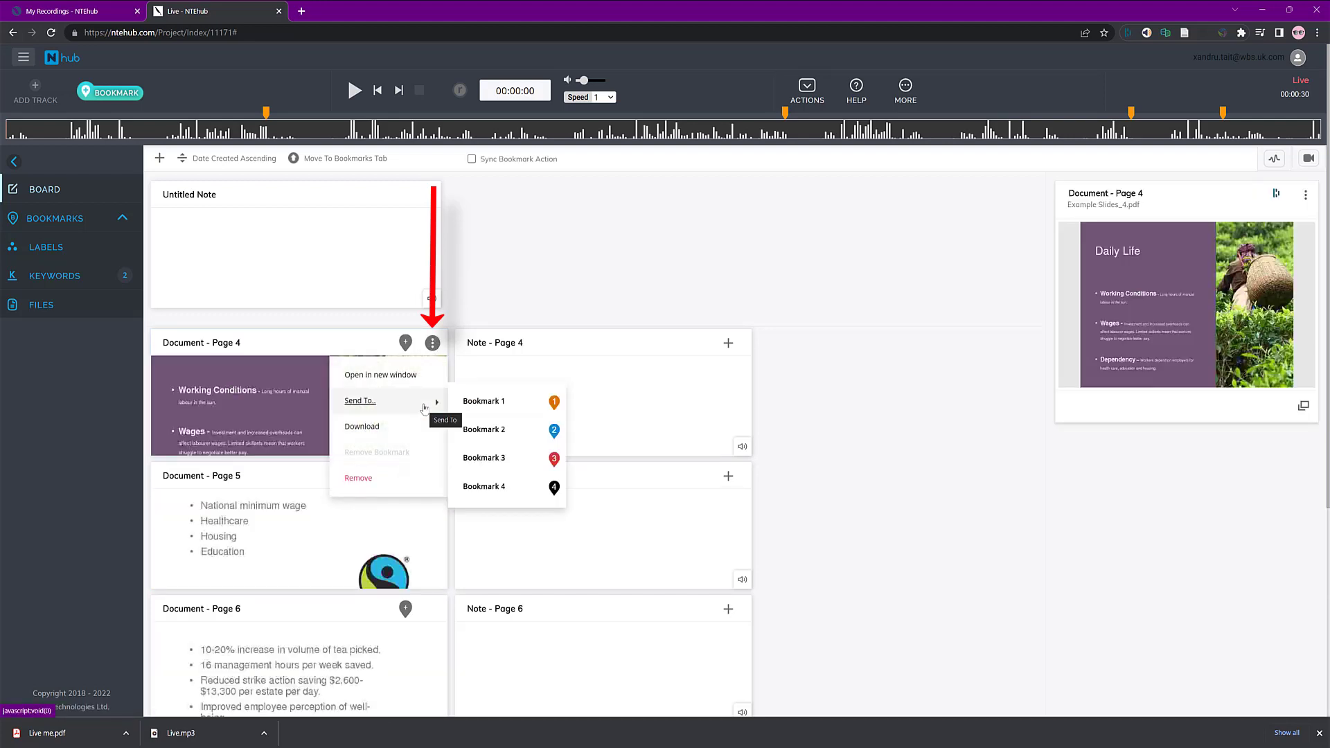
pyautogui.click(485, 487)
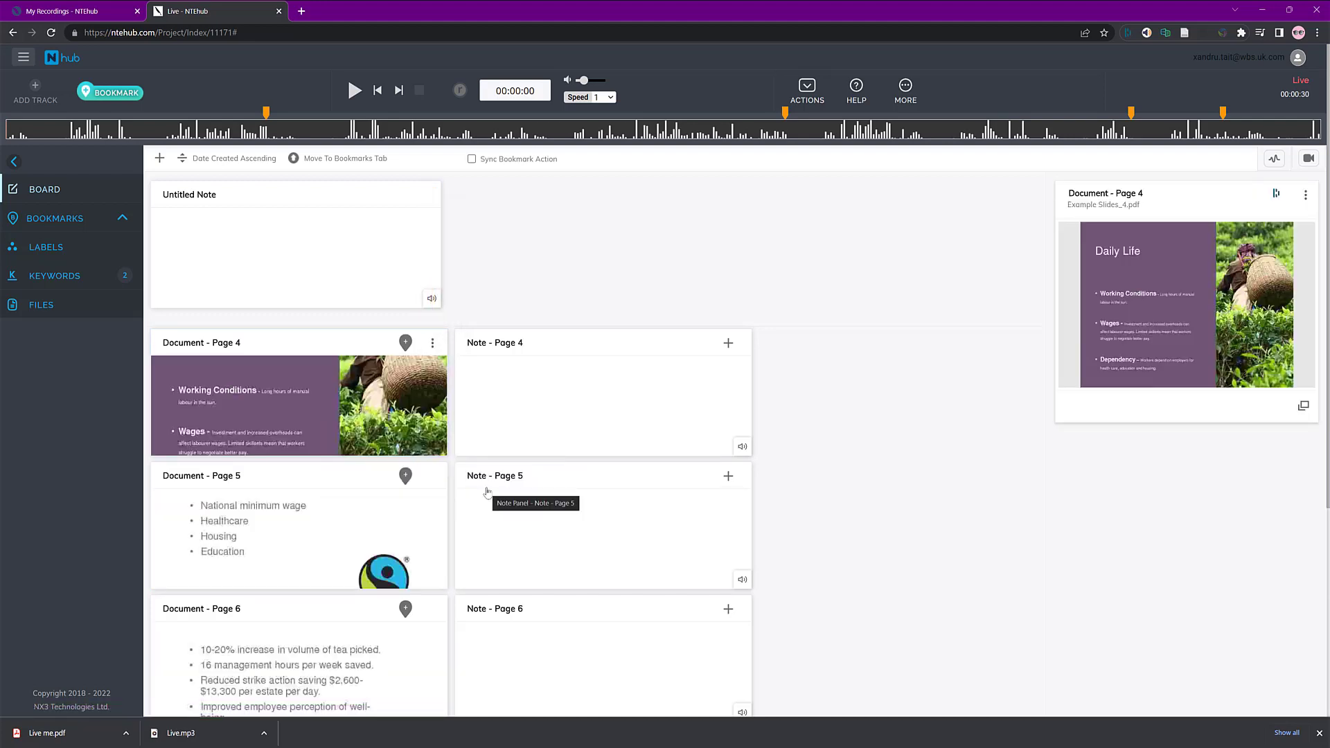
# View the bookmarks with their slide pages and preview Document - Page 1 in Bookmark 1
pyautogui.click(54, 220)
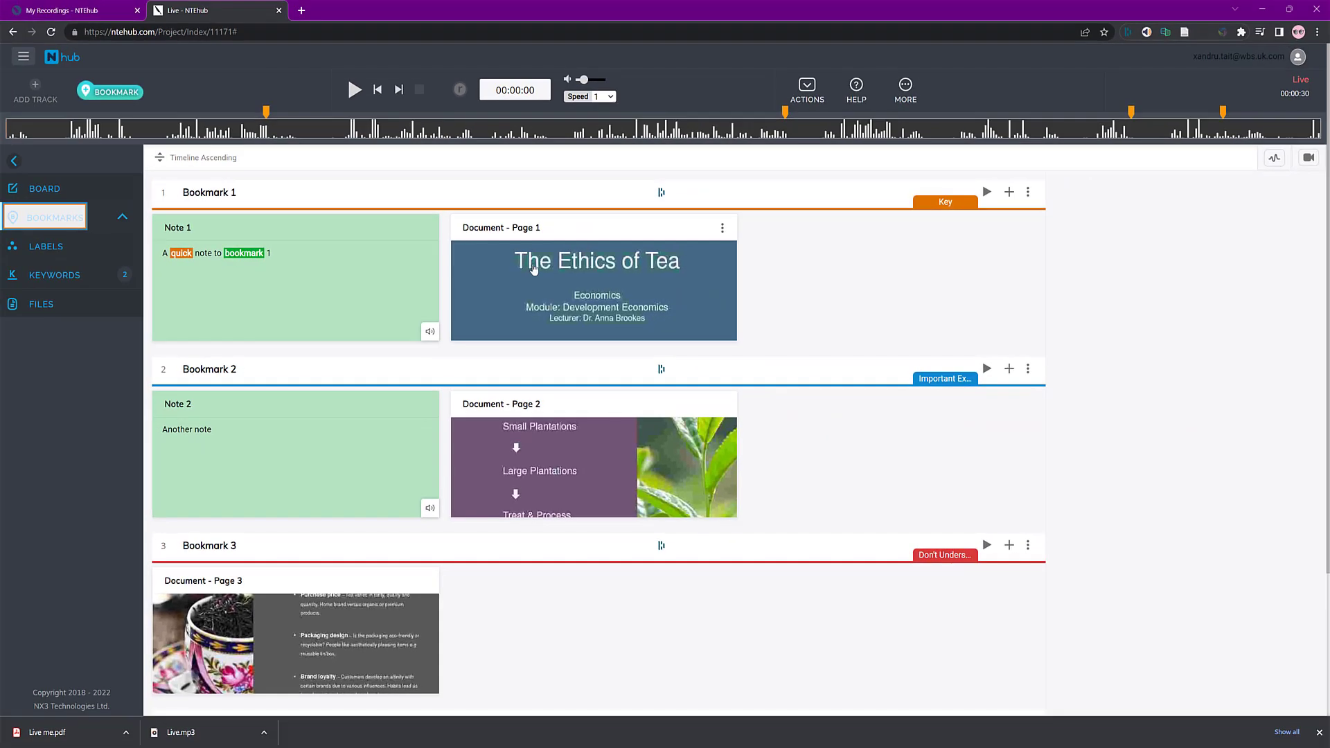
pyautogui.click(534, 268)
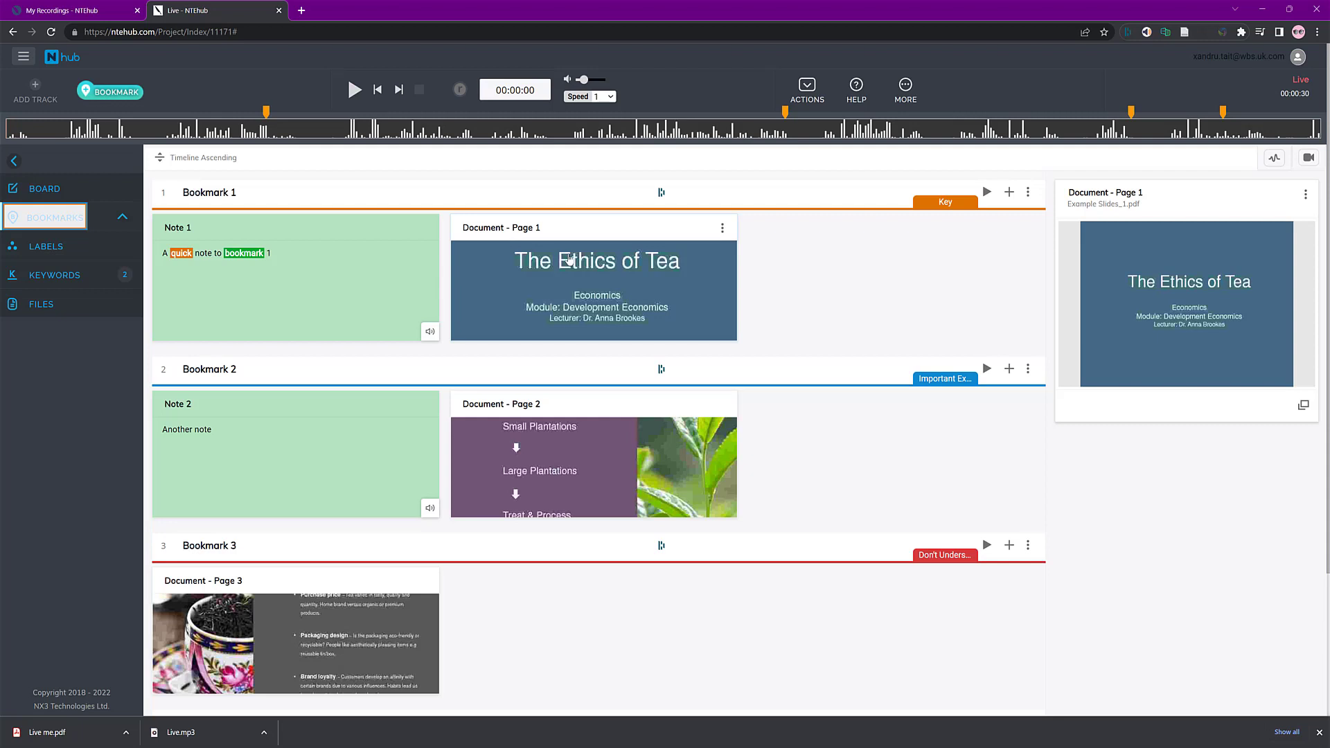
pyautogui.click(824, 96)
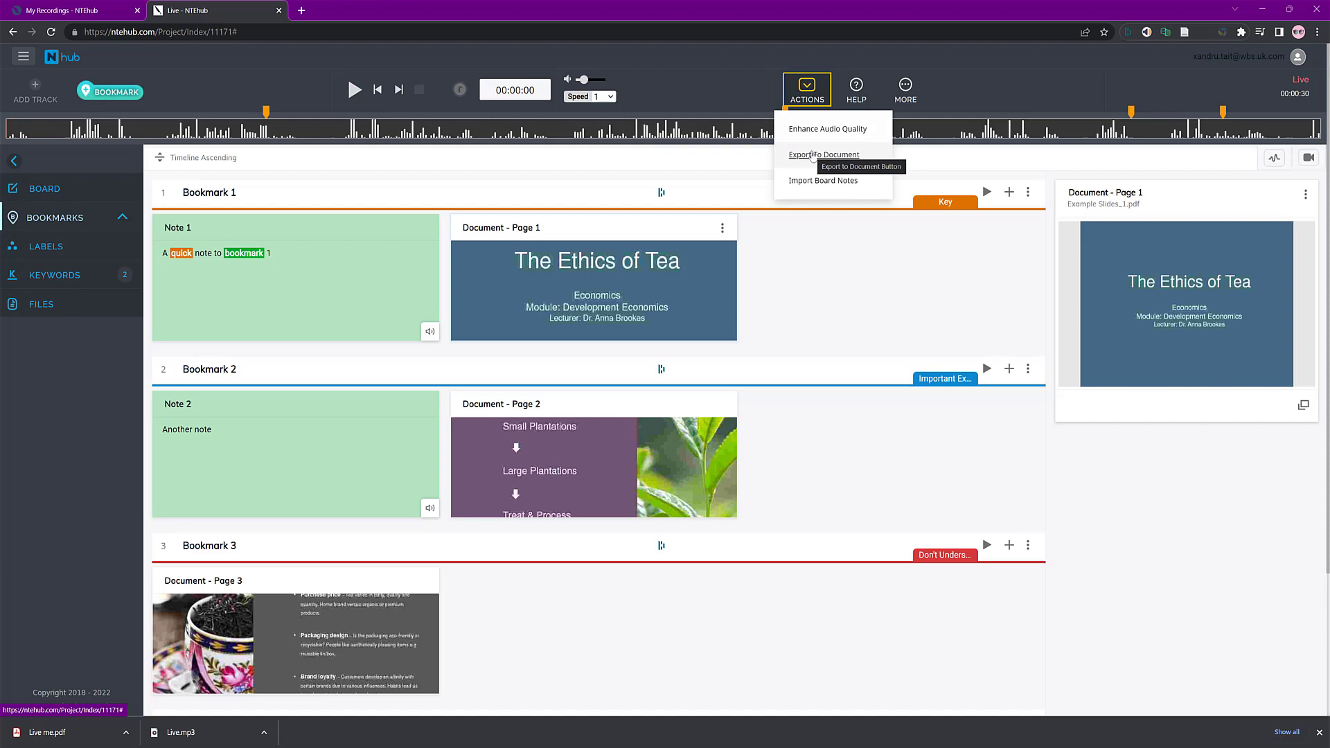
pyautogui.click(853, 261)
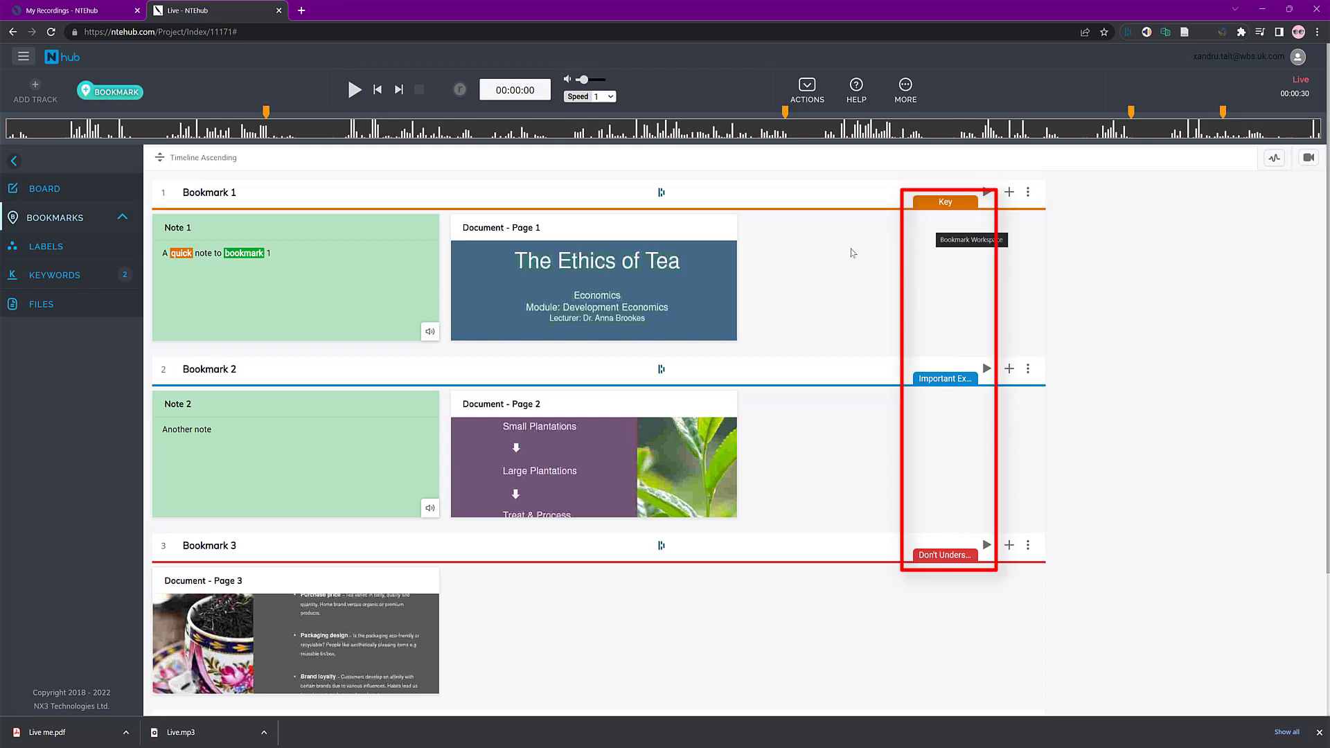
# Open the project's labels, list the bookmarks labelled Key, hide them and show them again
pyautogui.click(62, 248)
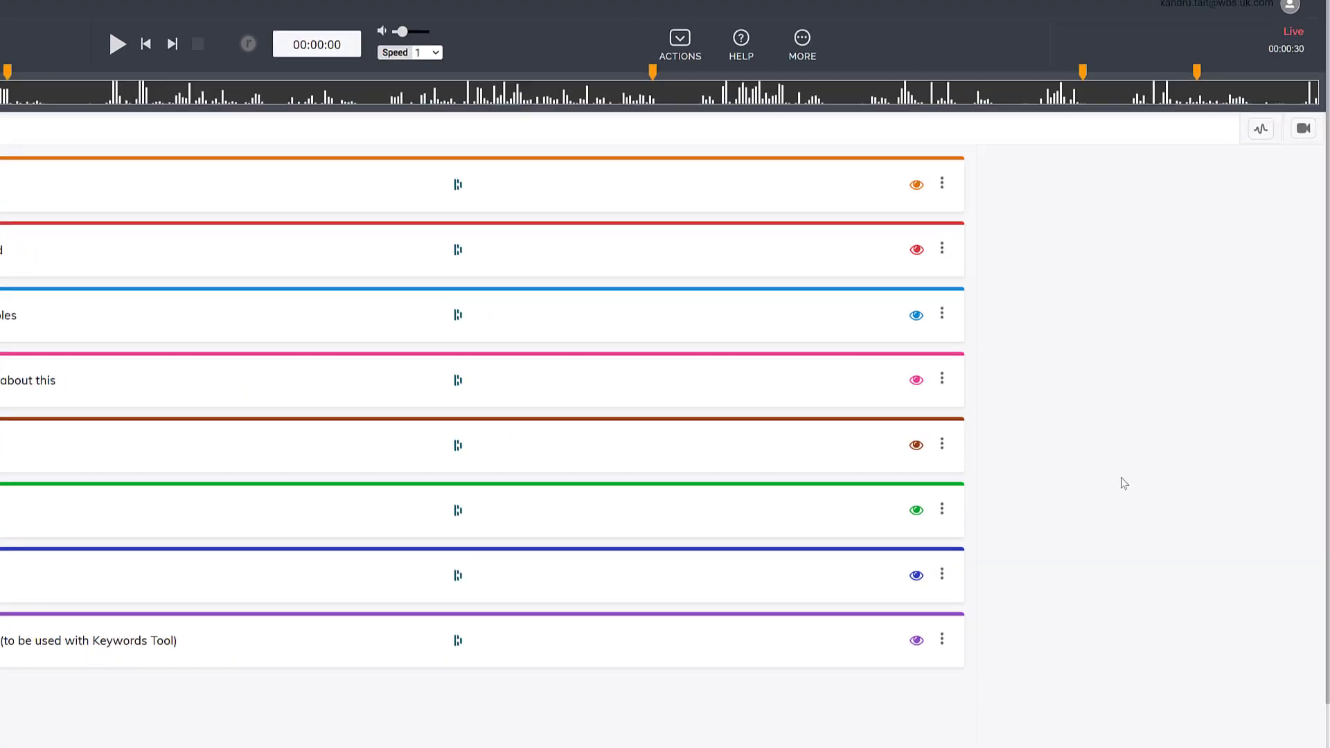
pyautogui.click(747, 147)
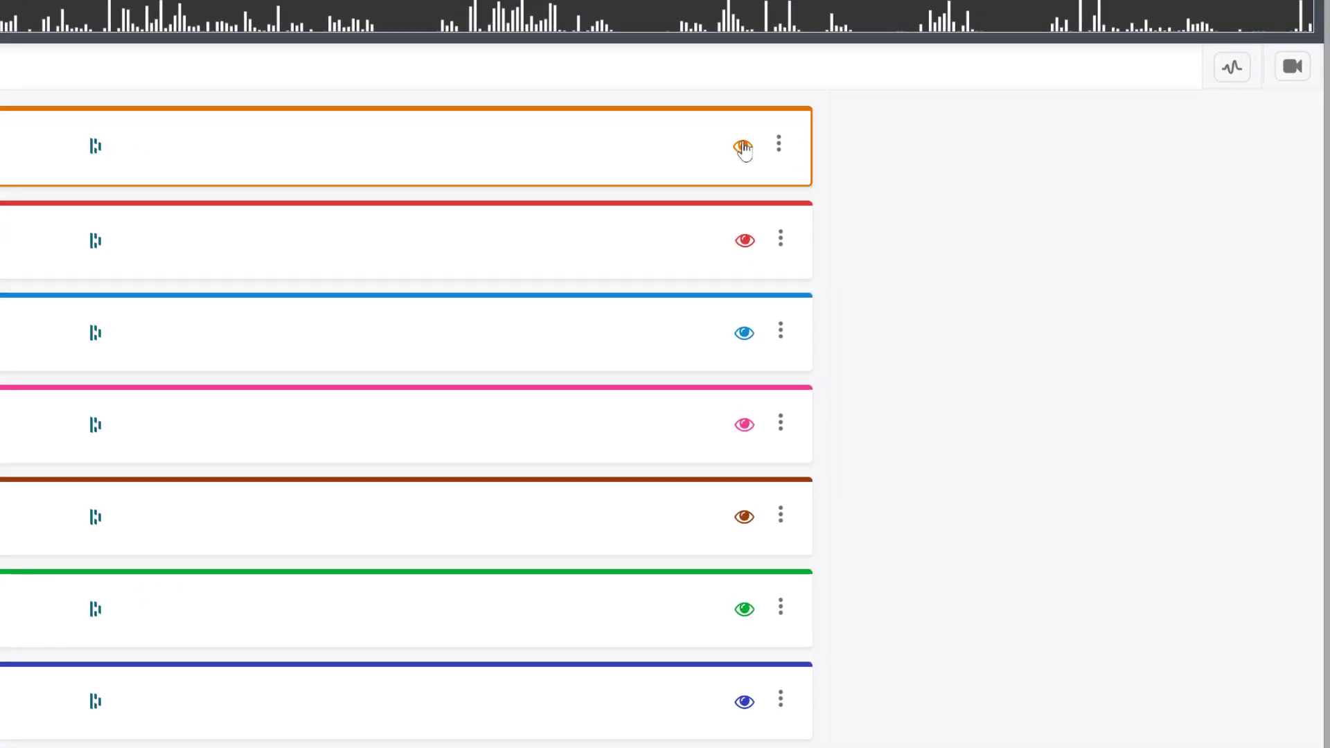
pyautogui.click(744, 147)
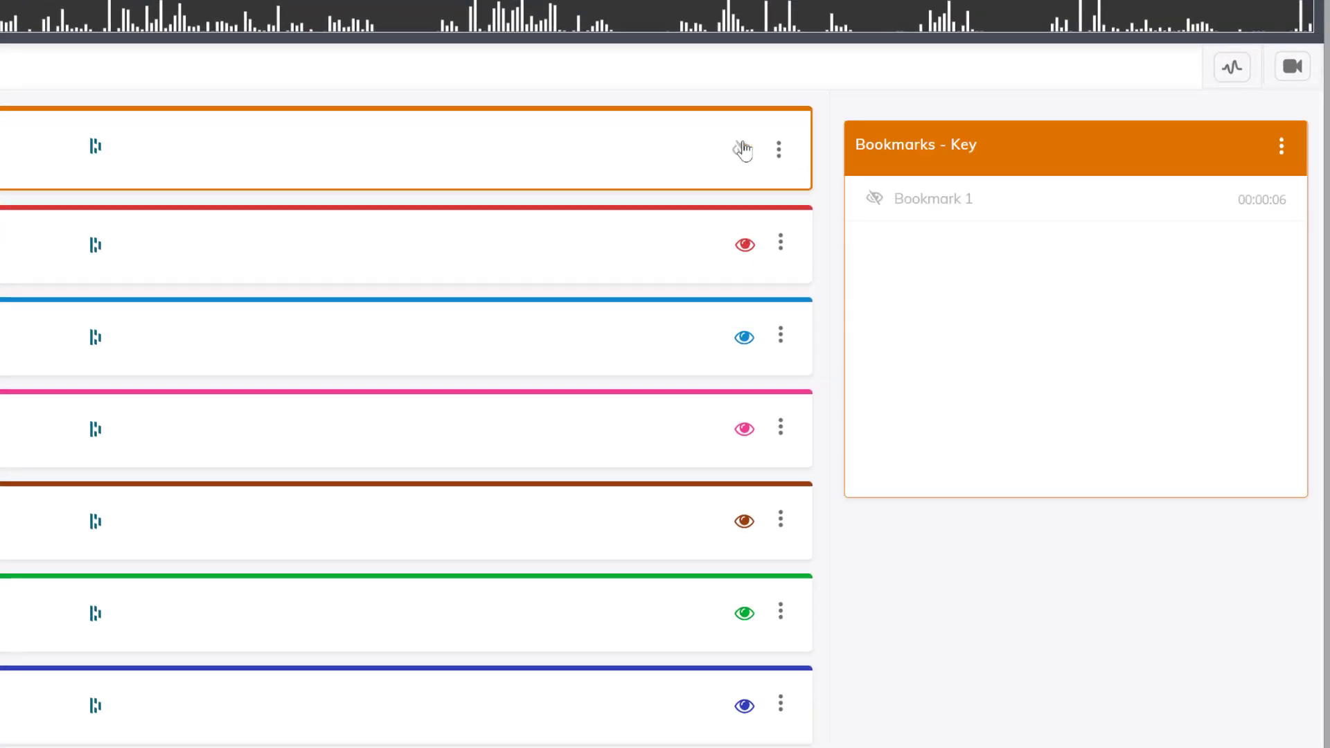
pyautogui.click(744, 148)
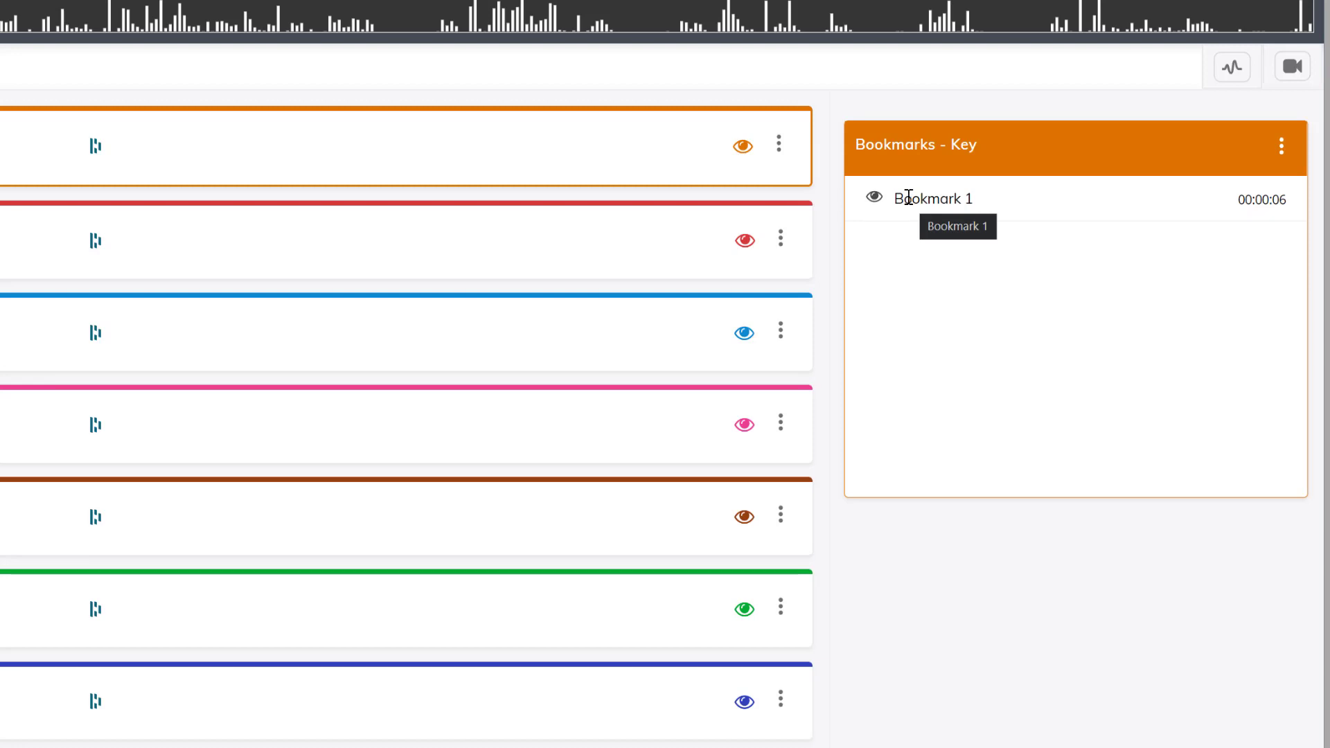
# Open the export settings for the bookmarks labelled Key, view the file output choice and cancel the export
pyautogui.click(1281, 147)
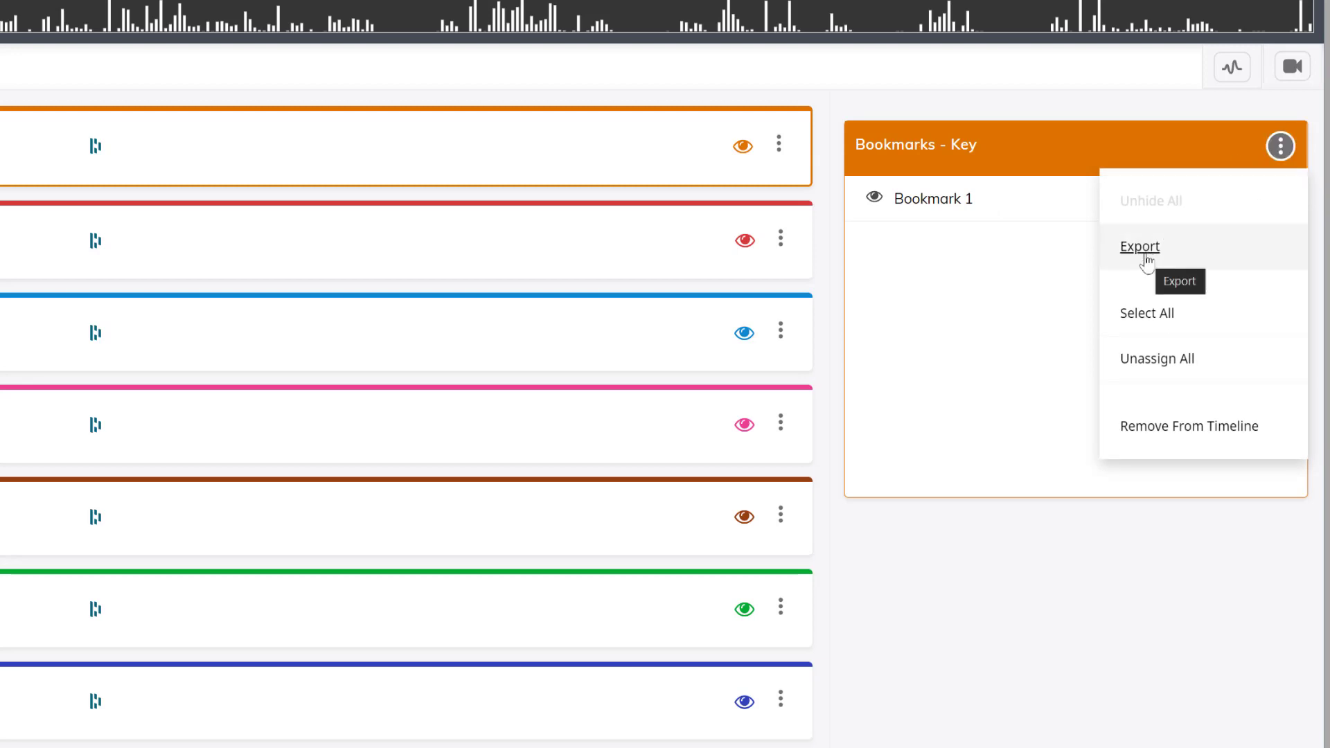
pyautogui.click(1144, 250)
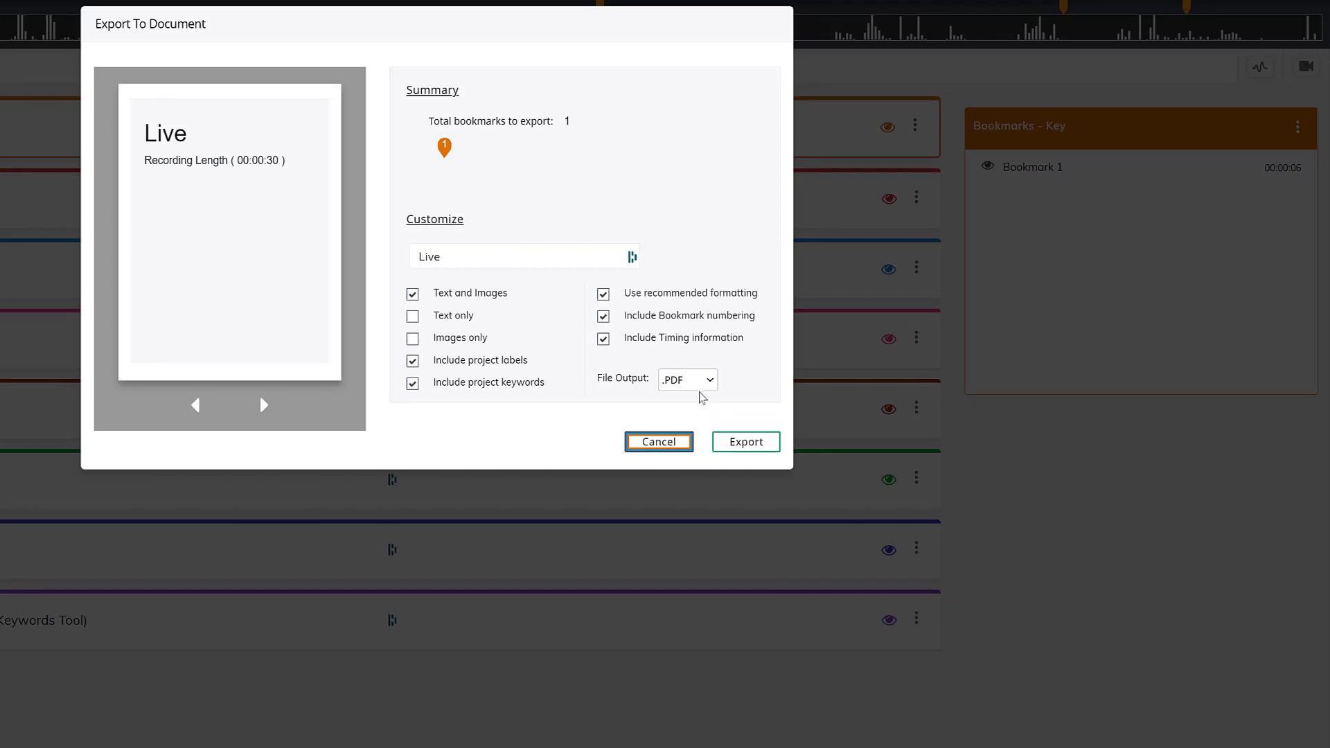
pyautogui.click(709, 381)
pyautogui.click(710, 383)
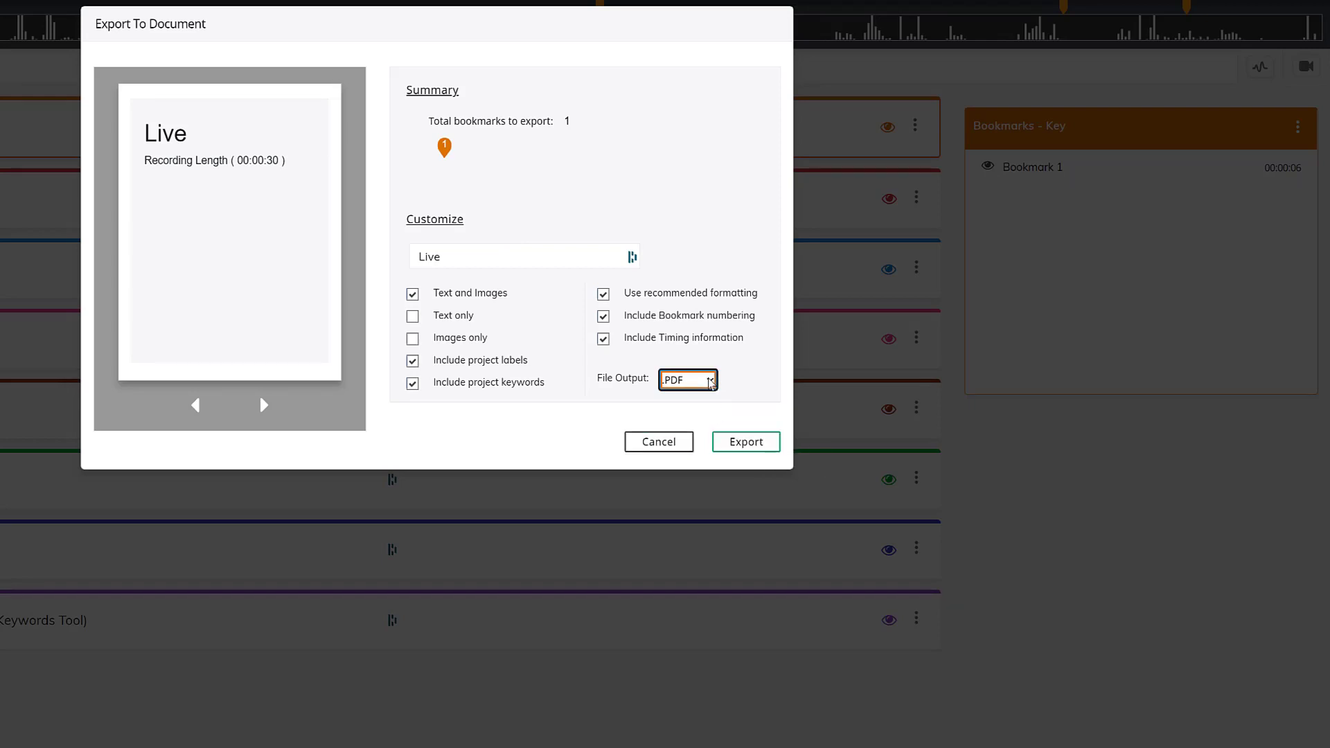
pyautogui.click(661, 441)
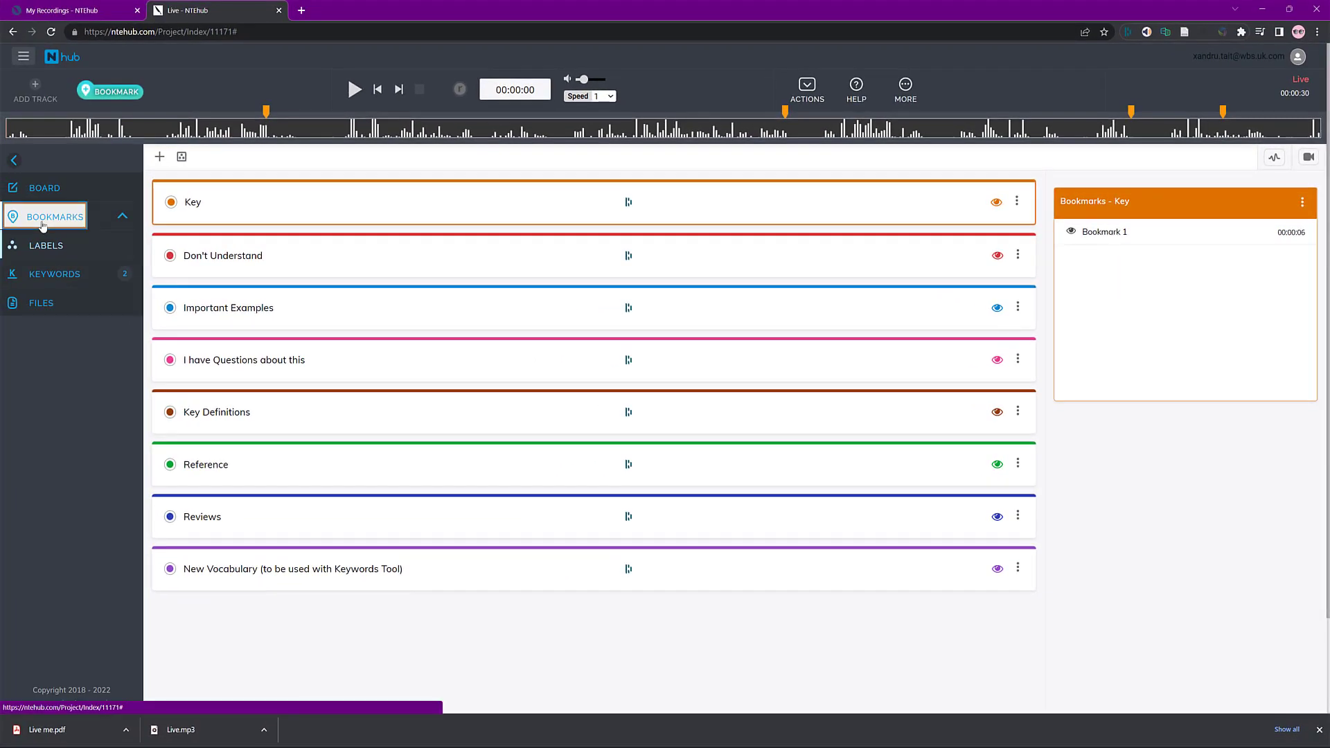
# From the bookmarks view, export all the project's bookmarks with text and images to a PDF document named Live
pyautogui.click(42, 223)
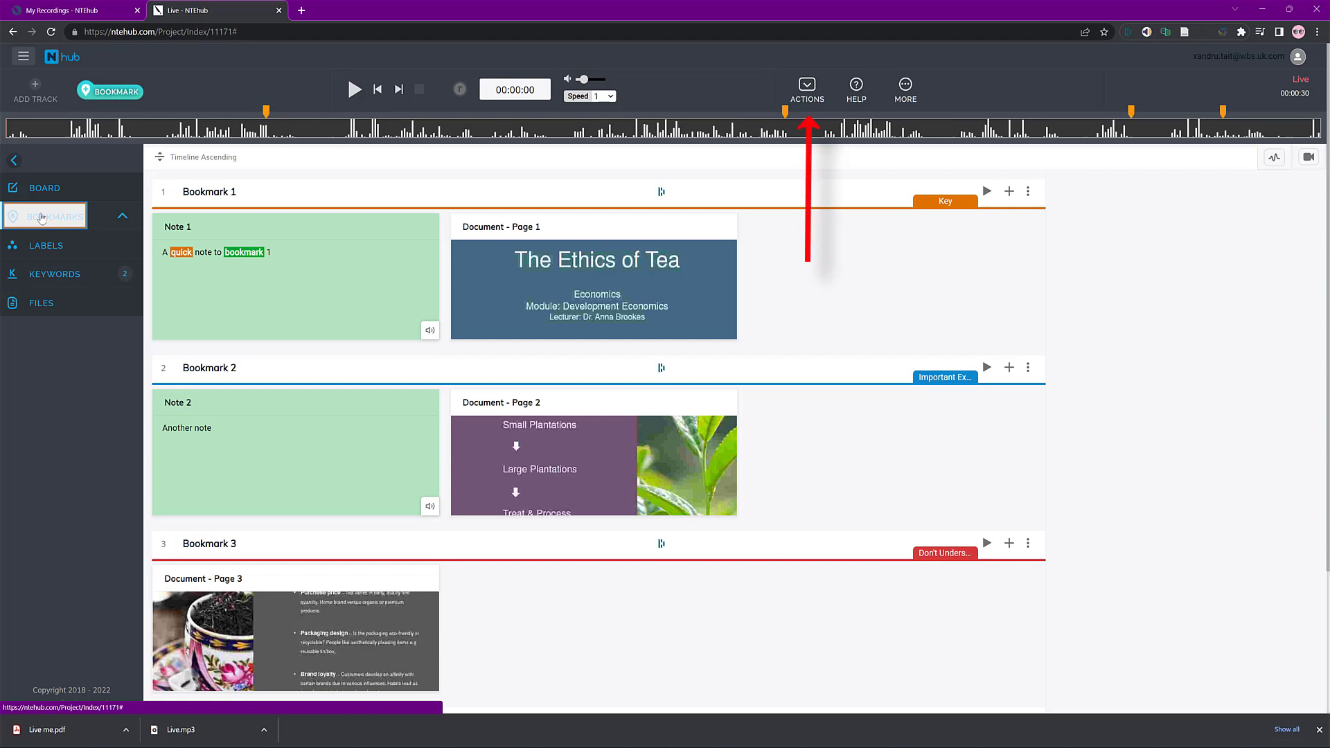
pyautogui.click(815, 96)
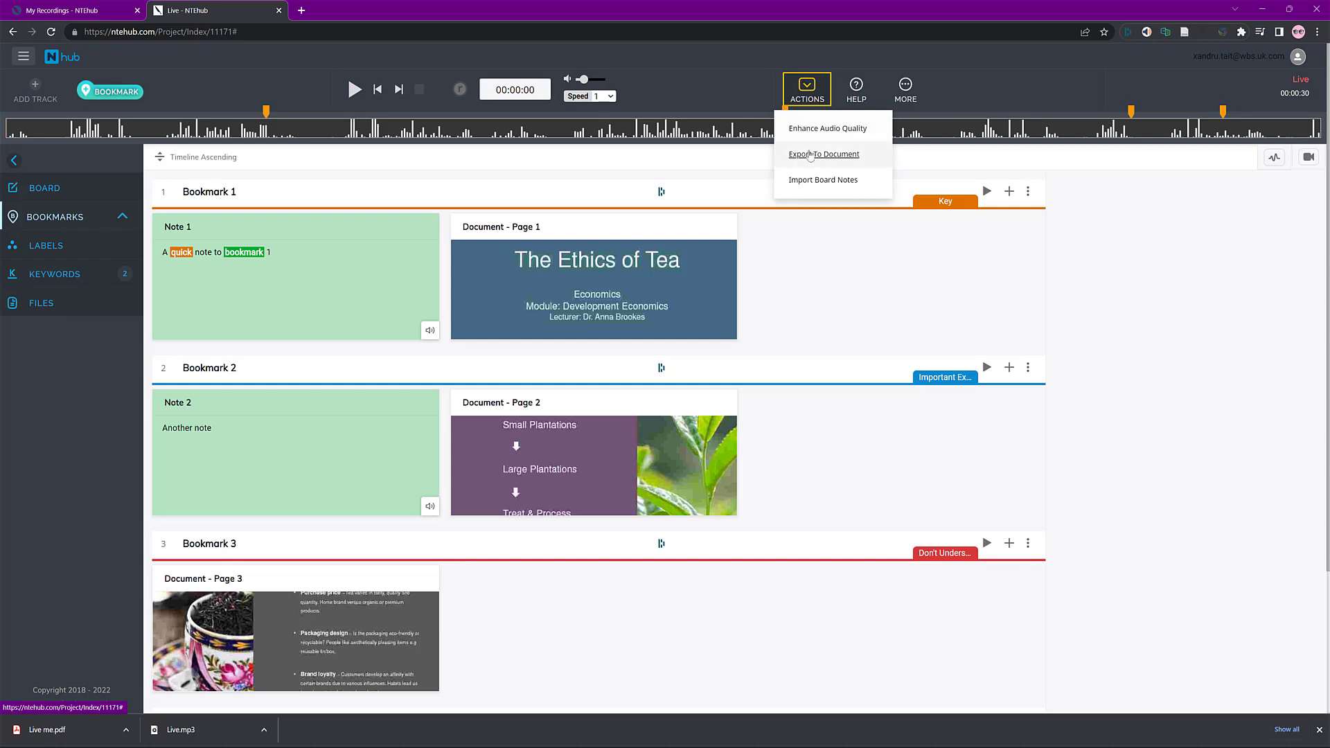
pyautogui.click(810, 155)
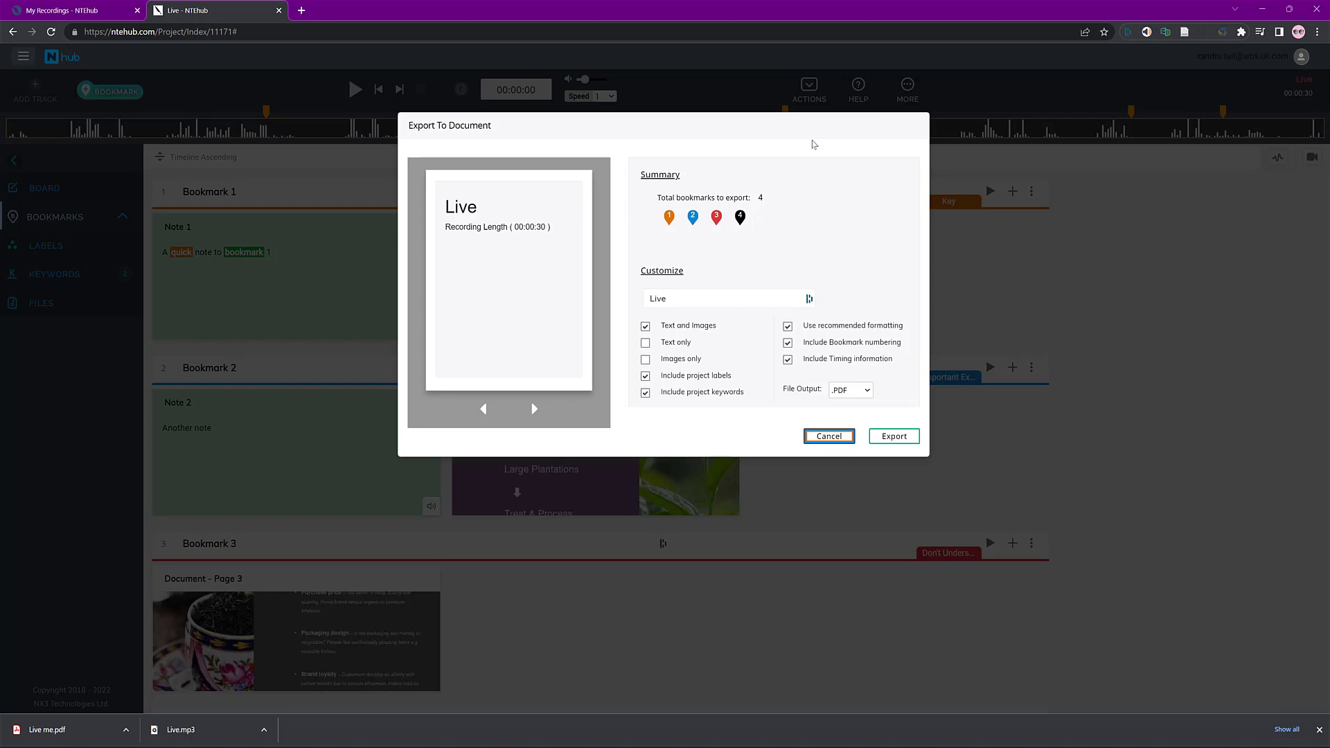
pyautogui.click(869, 391)
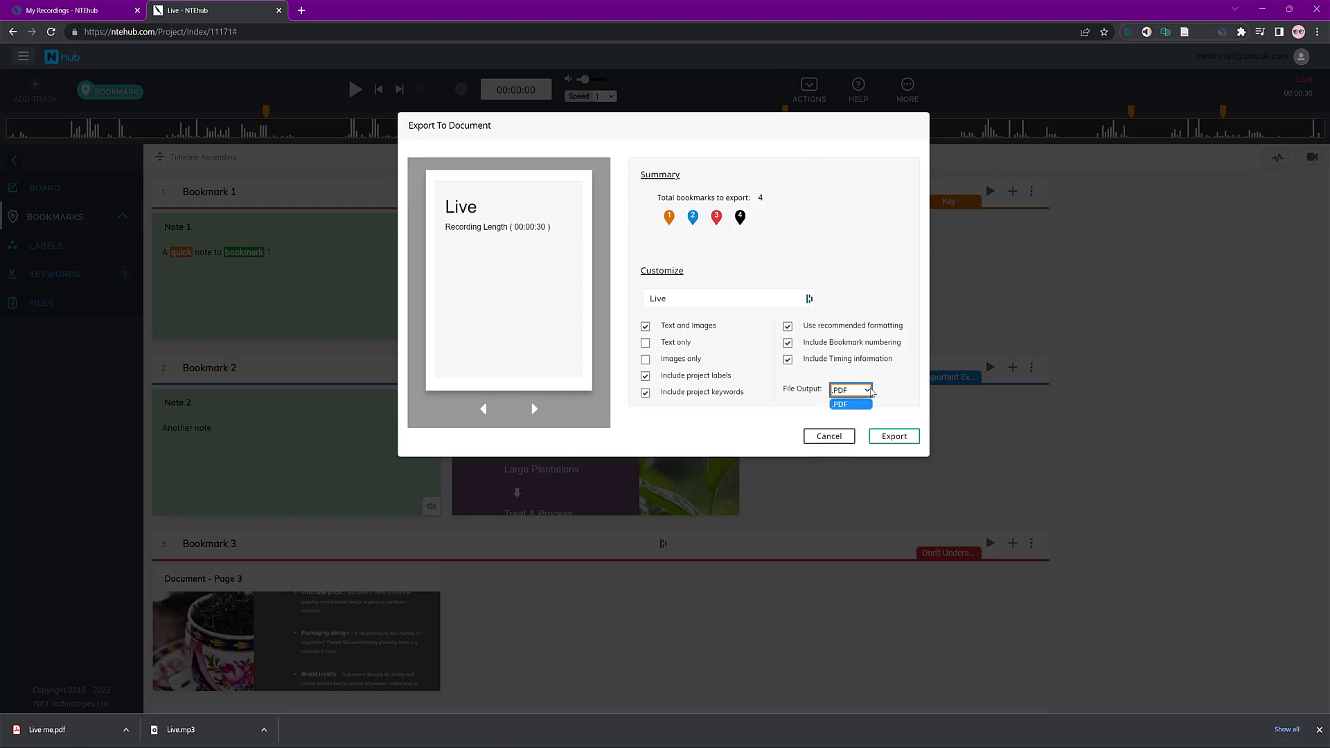
pyautogui.click(871, 392)
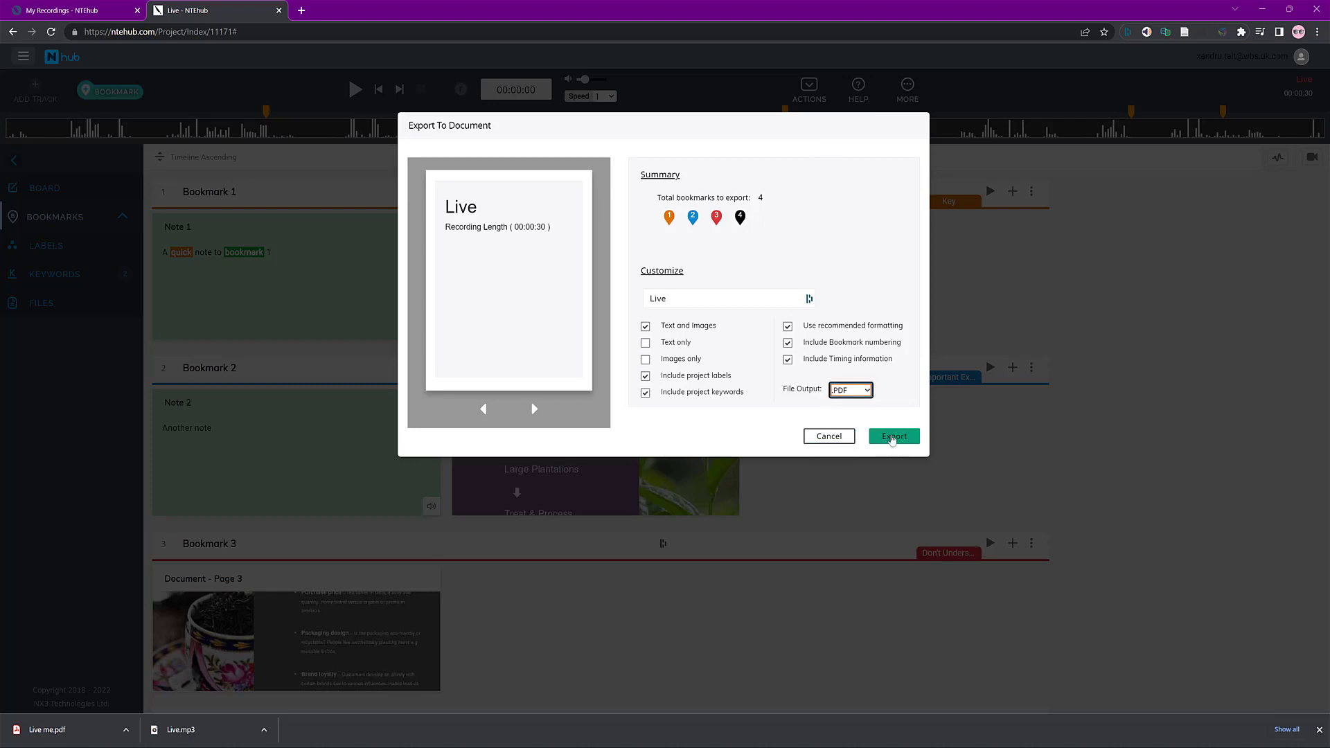
pyautogui.click(893, 437)
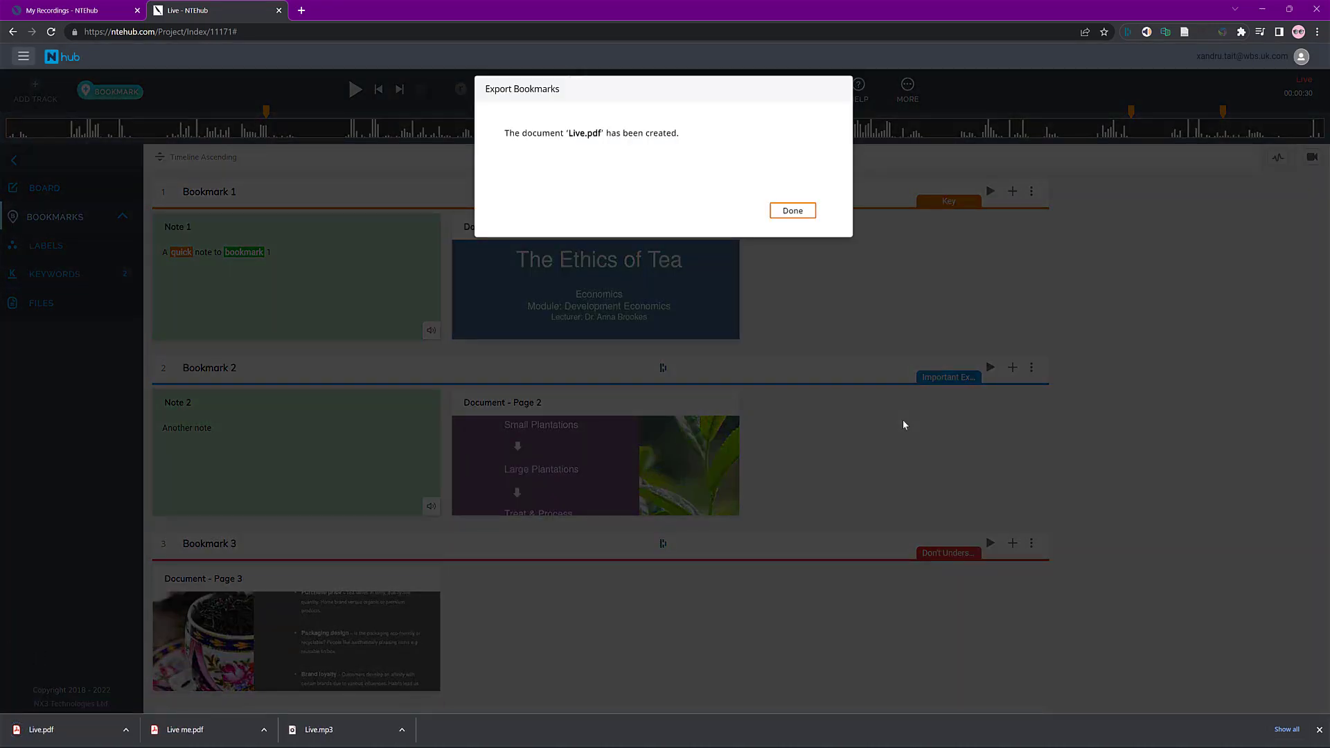
pyautogui.click(796, 213)
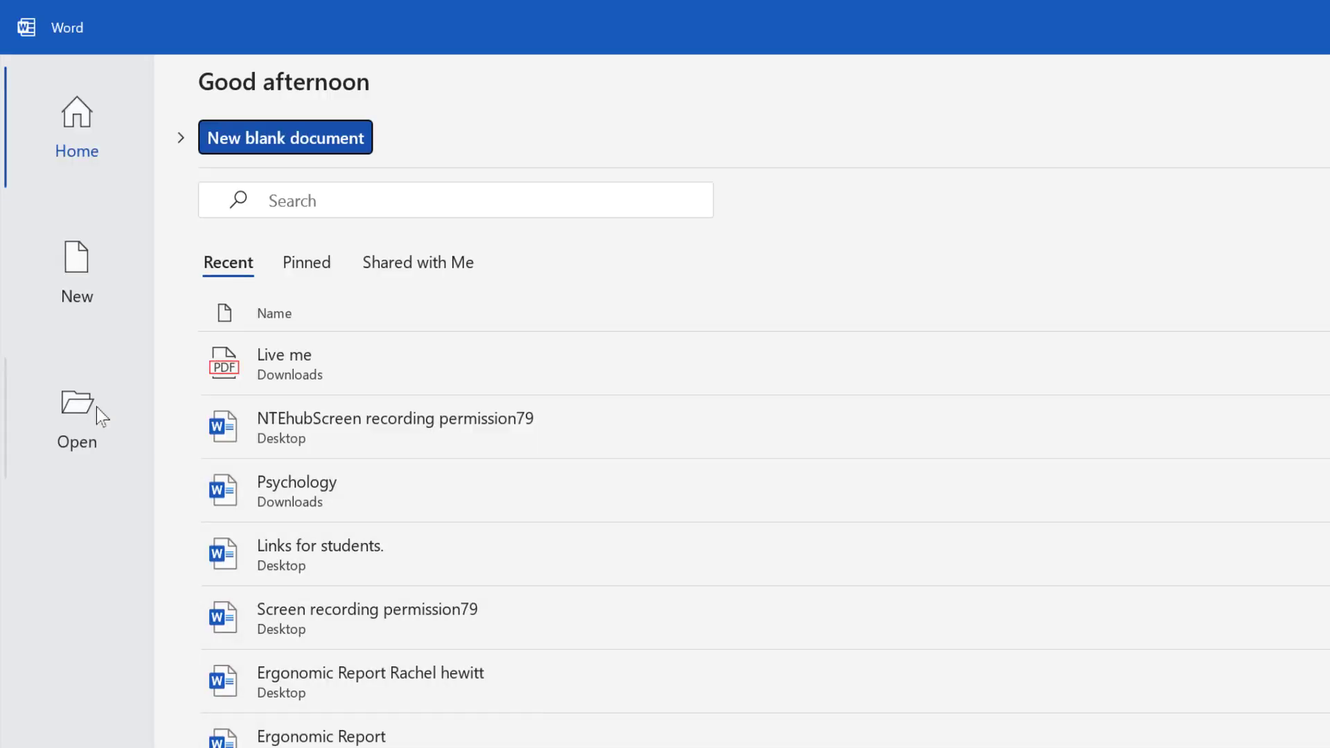
# In Word, open the exported Live PDF from the Downloads folder and enable editing
pyautogui.click(85, 401)
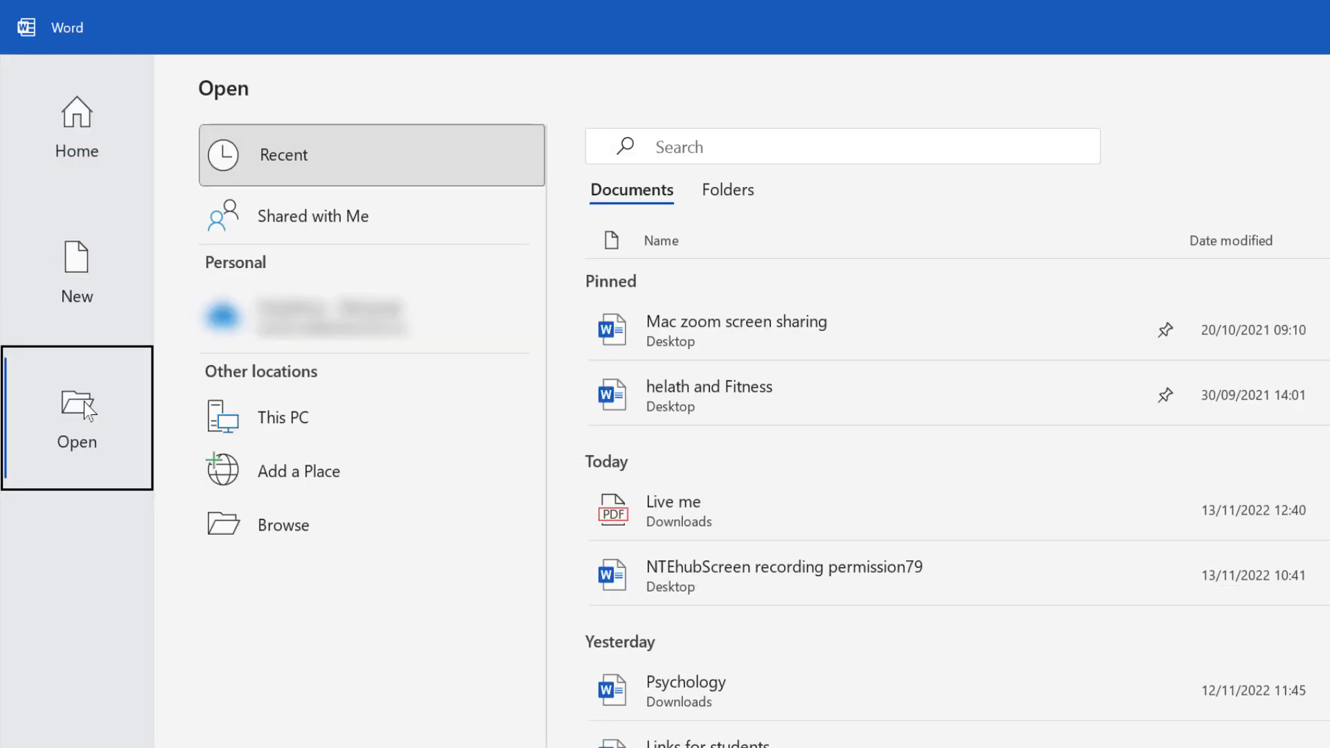
pyautogui.click(228, 506)
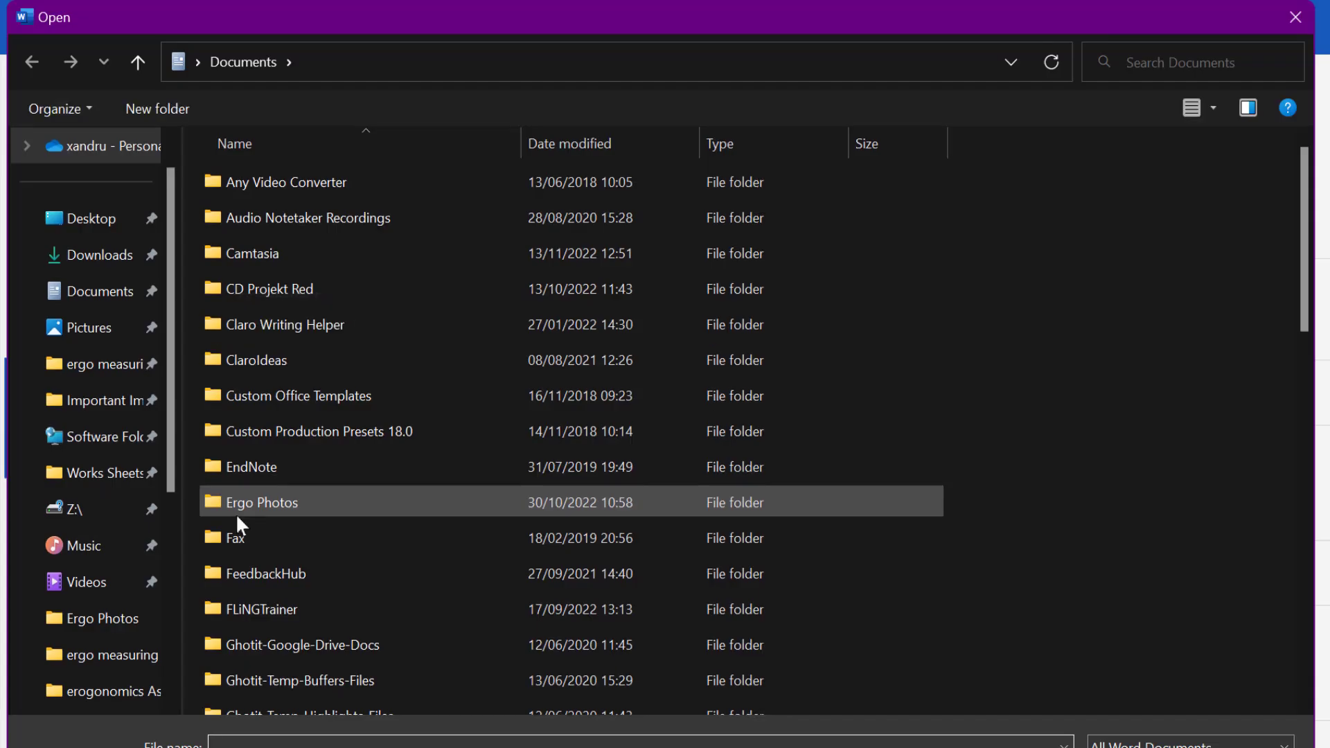
pyautogui.click(108, 259)
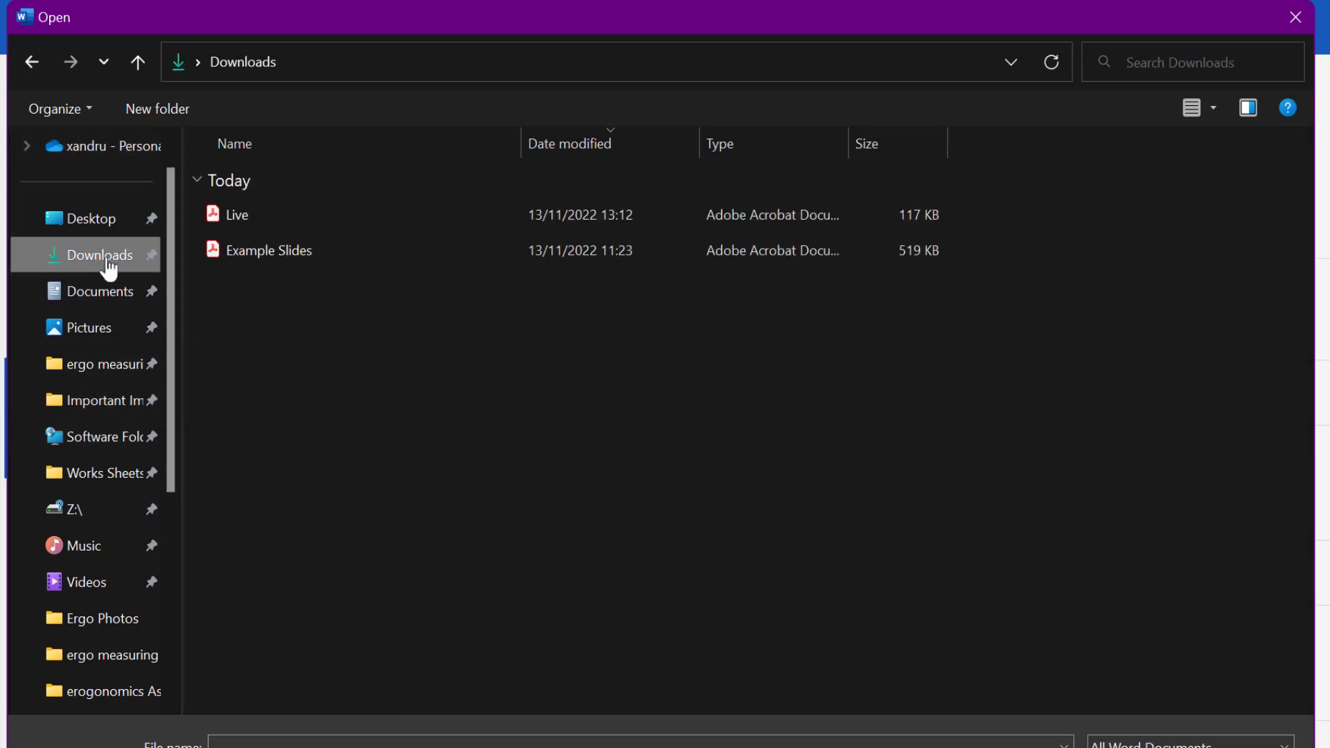
pyautogui.doubleClick(217, 220)
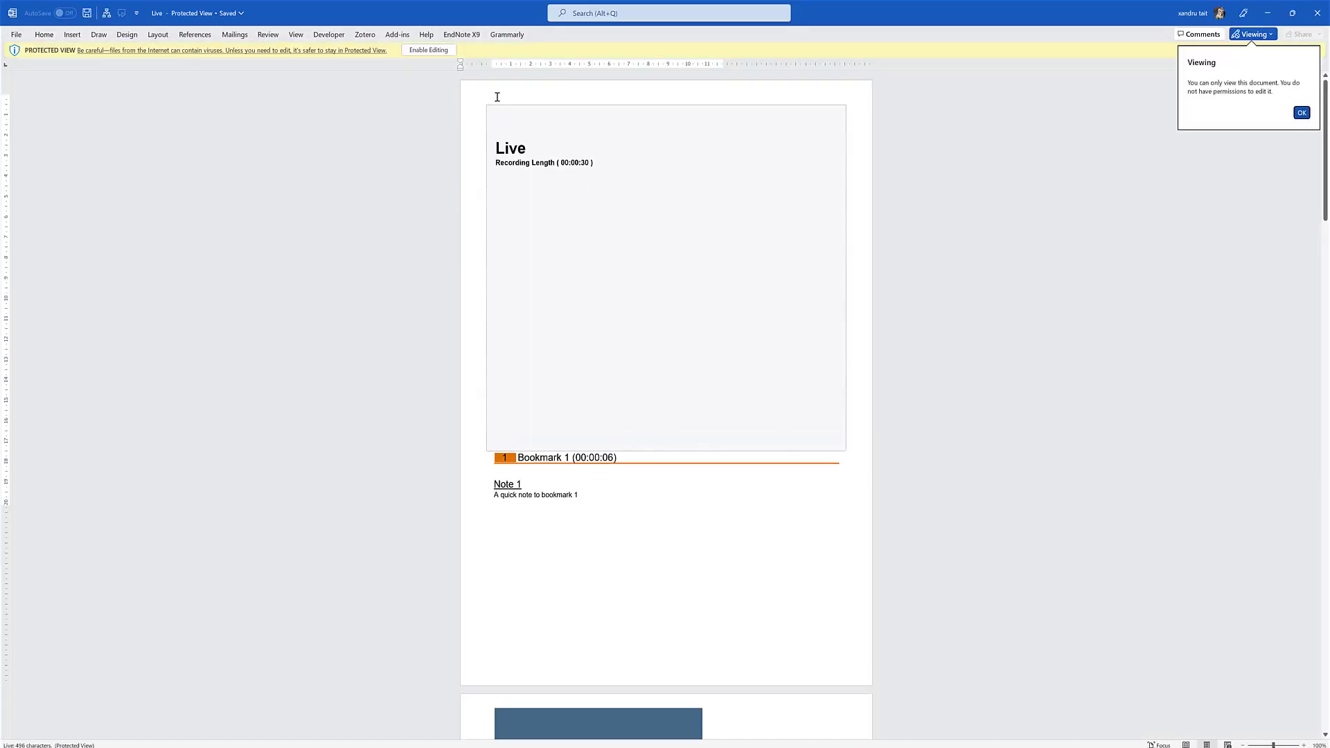
pyautogui.click(436, 50)
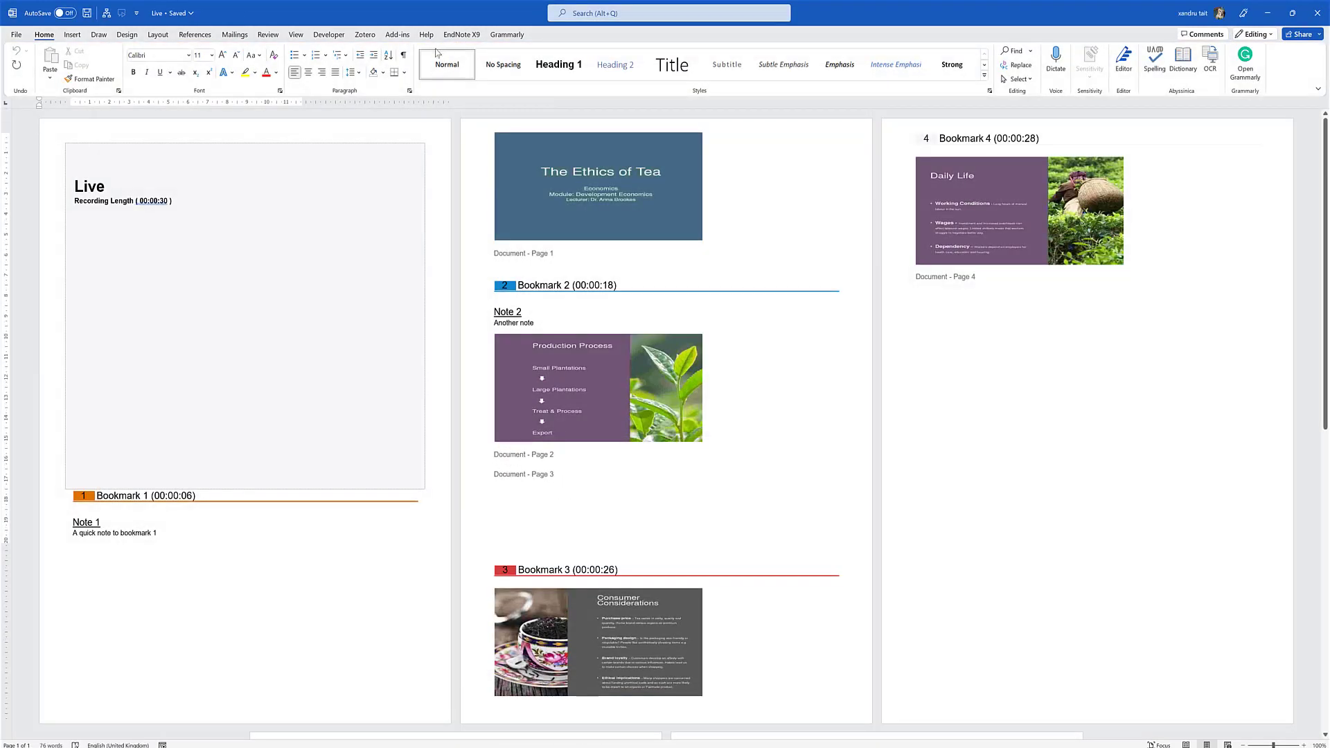
# Delete the Document - Page 3 caption and the end of the Document - Page 2 caption, and close the Live document
pyautogui.click(555, 204)
pyautogui.click(568, 381)
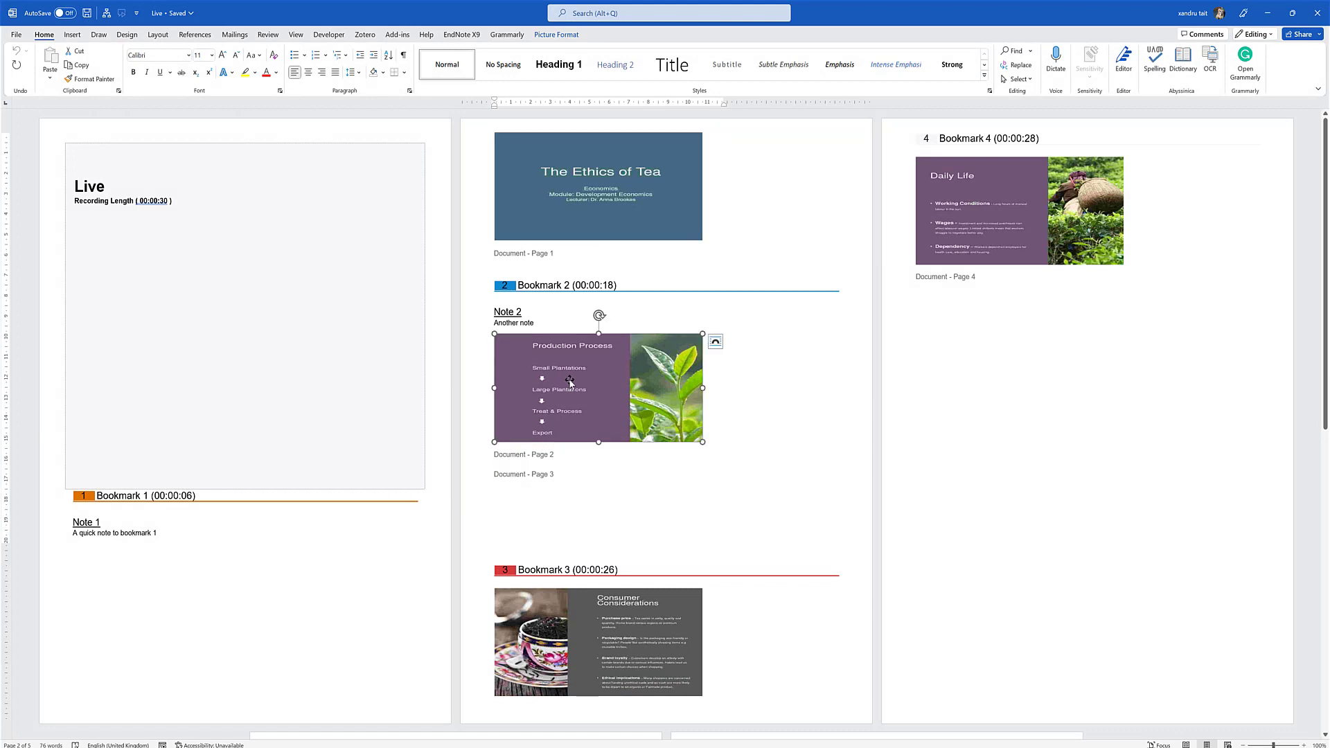
pyautogui.click(562, 475)
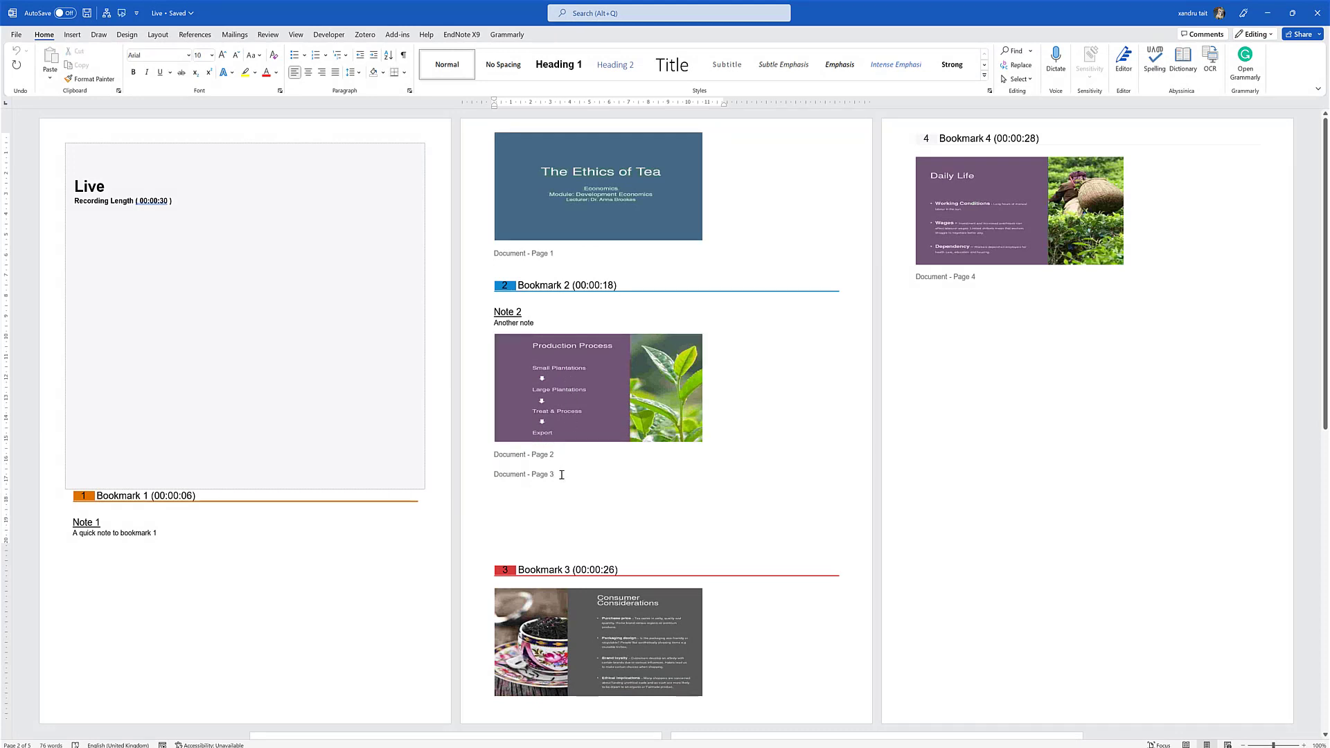
pyautogui.press('BackSpace')
pyautogui.press('BackSpace')
pyautogui.press('BackSpace')
pyautogui.press('BackSpace')
pyautogui.press('BackSpace')
pyautogui.press('BackSpace')
pyautogui.press('BackSpace')
pyautogui.press('BackSpace')
pyautogui.press('BackSpace')
pyautogui.press('BackSpace')
pyautogui.press('BackSpace')
pyautogui.press('BackSpace')
pyautogui.press('BackSpace')
pyautogui.press('BackSpace')
pyautogui.press('BackSpace')
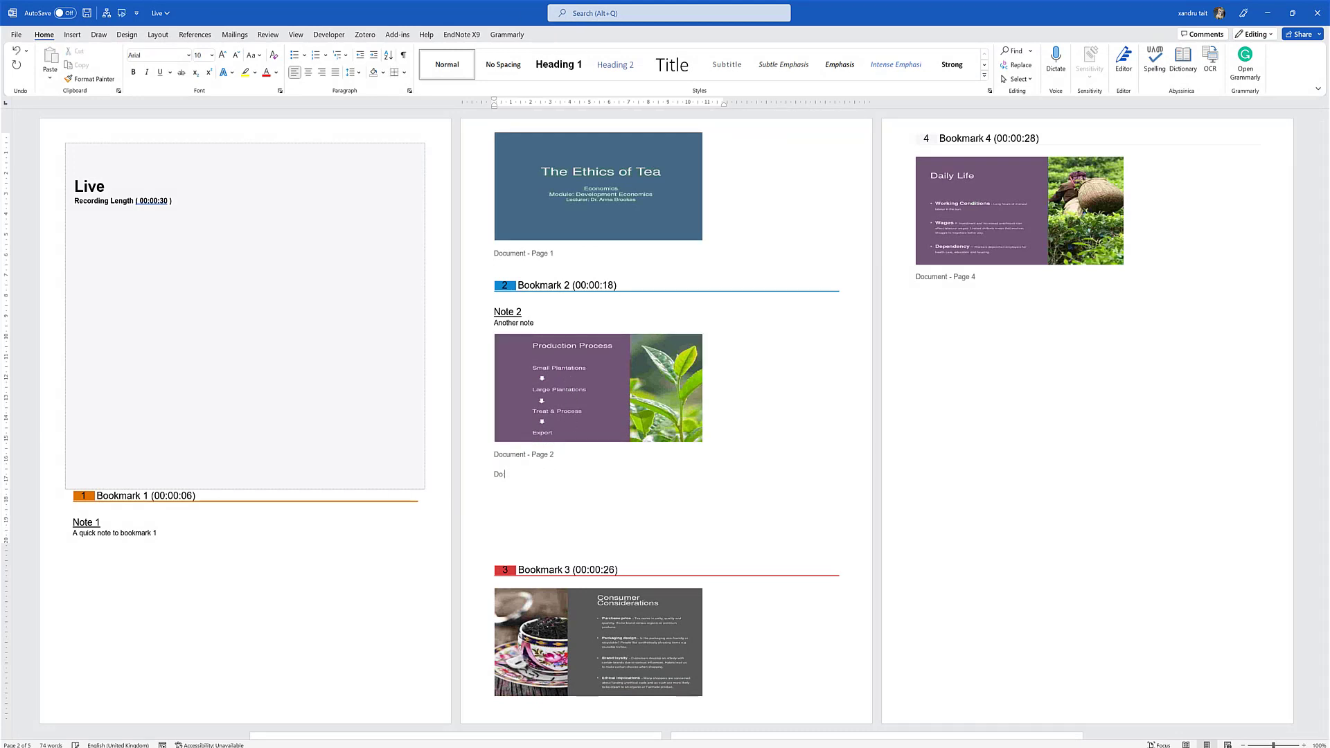
pyautogui.press('BackSpace')
pyautogui.press('BackSpace')
pyautogui.press('BackSpace')
pyautogui.press('BackSpace')
pyautogui.press('BackSpace')
pyautogui.press('BackSpace')
pyautogui.press('BackSpace')
pyautogui.press('BackSpace')
pyautogui.press('BackSpace')
pyautogui.press('BackSpace')
pyautogui.press('BackSpace')
pyautogui.press('BackSpace')
pyautogui.click(1318, 12)
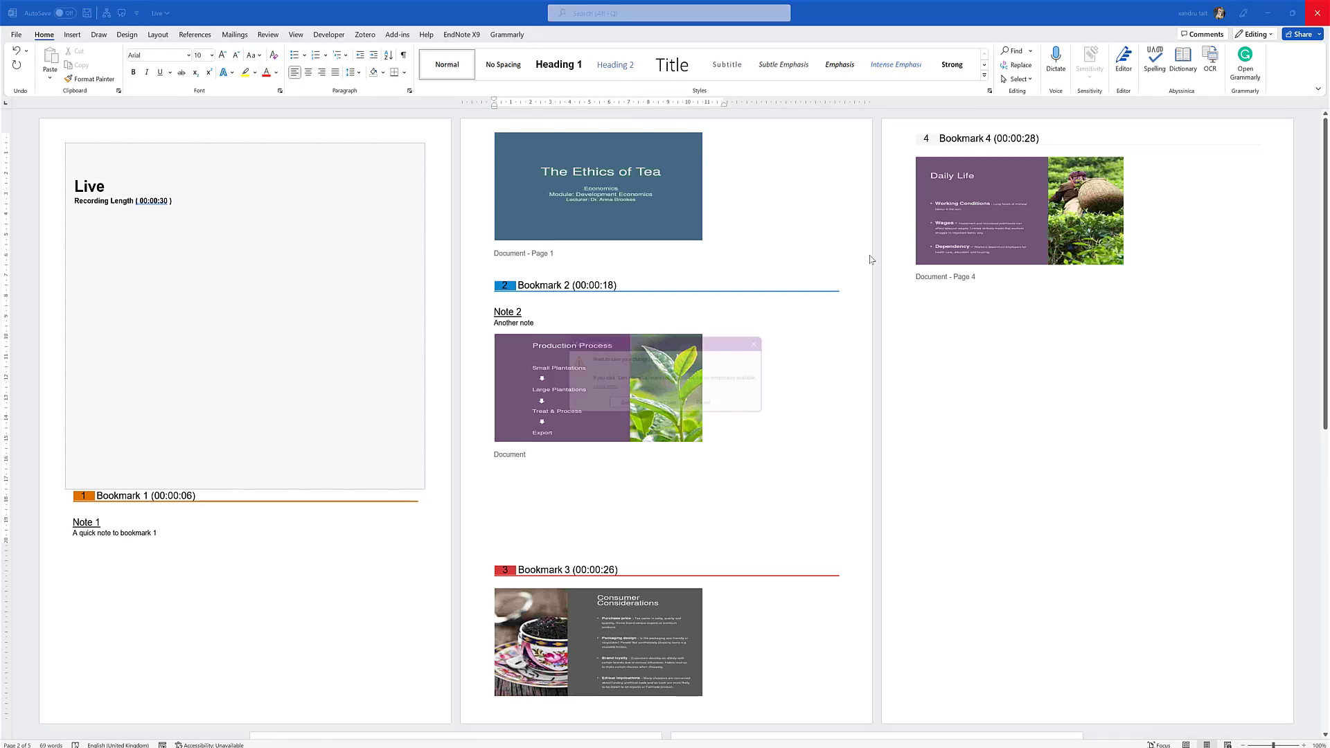
pyautogui.click(676, 409)
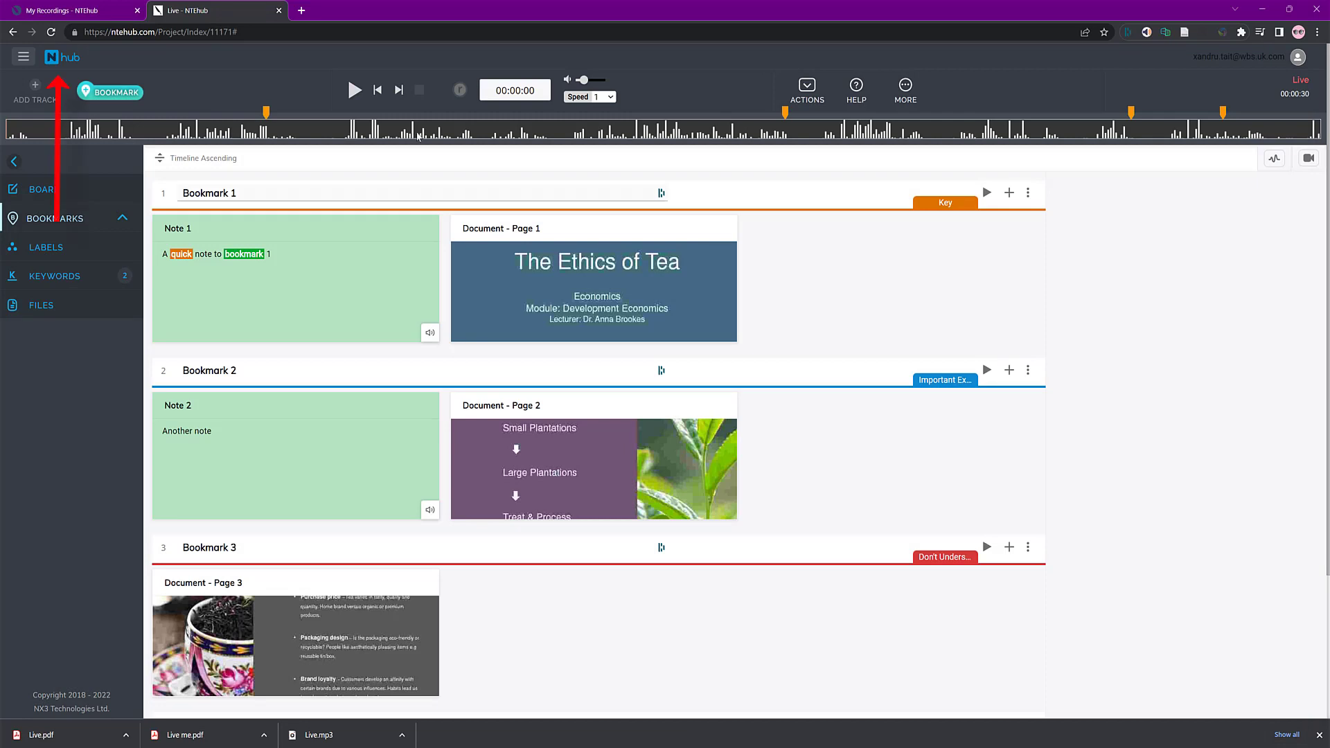
# Back in NTEhub, leave the project for the dashboard and open My Recordings
pyautogui.click(55, 57)
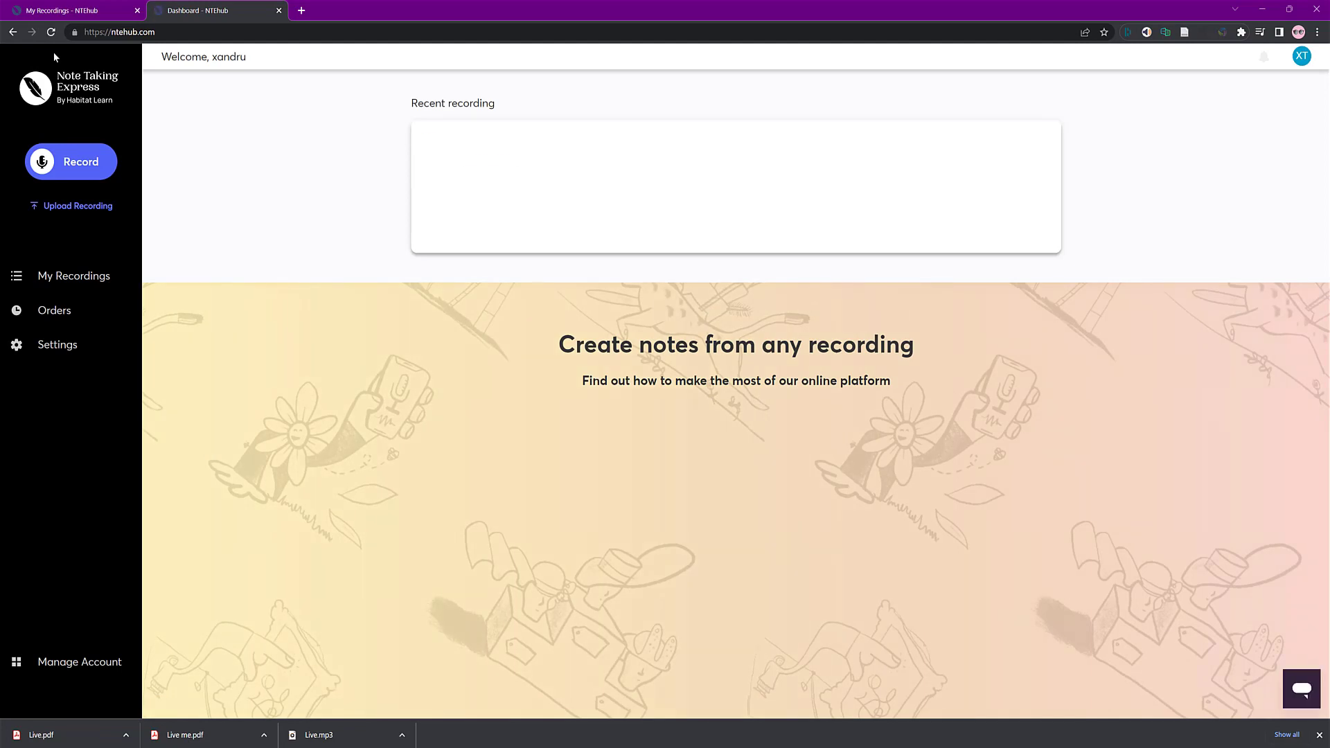
pyautogui.click(66, 277)
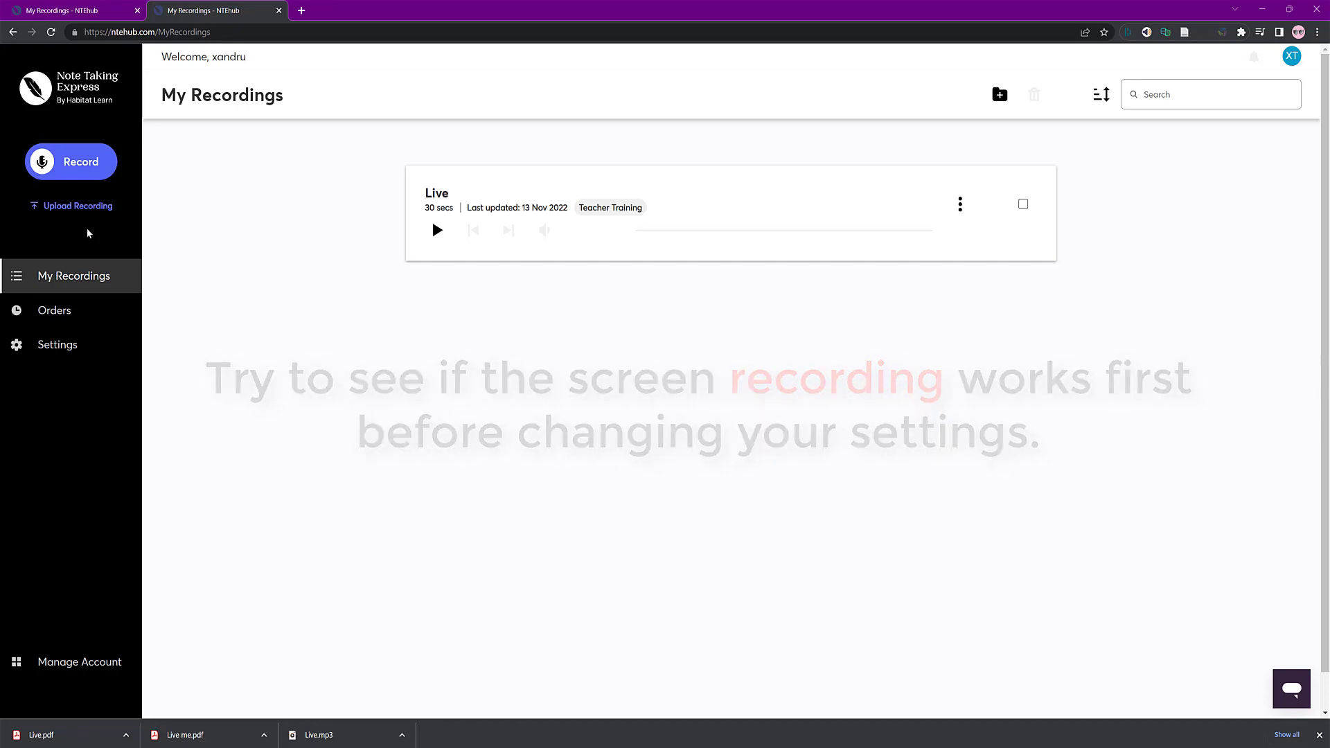
# Switch to the Windows privacy settings and open the Camera app permissions under Privacy & security
pyautogui.press('super+s')
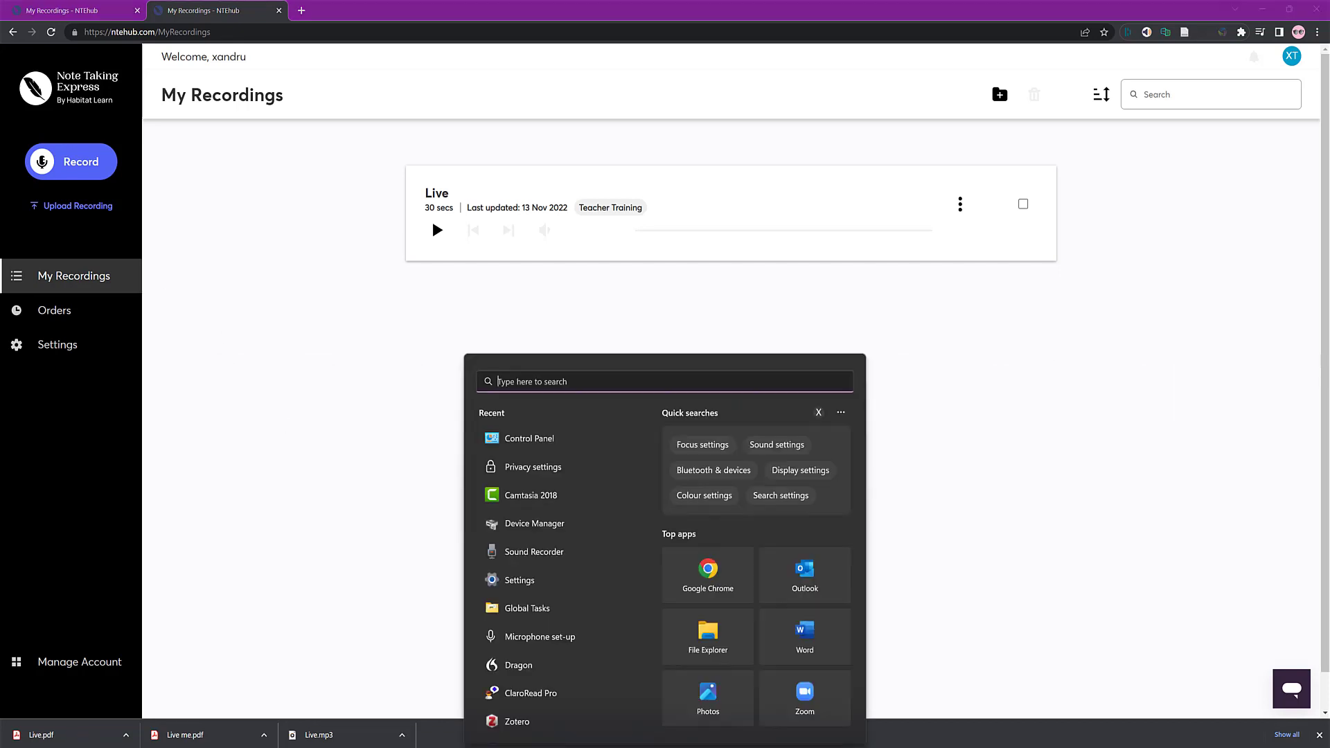
pyautogui.click(530, 470)
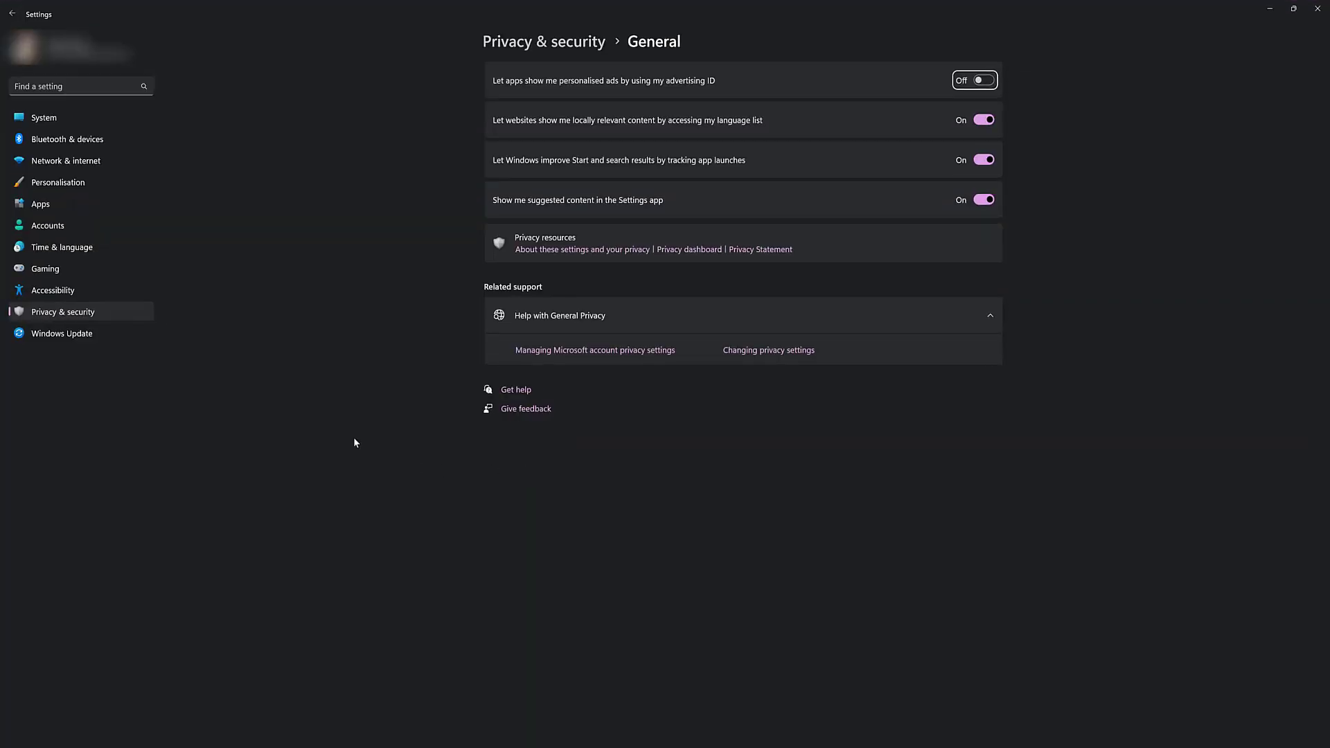
pyautogui.click(75, 317)
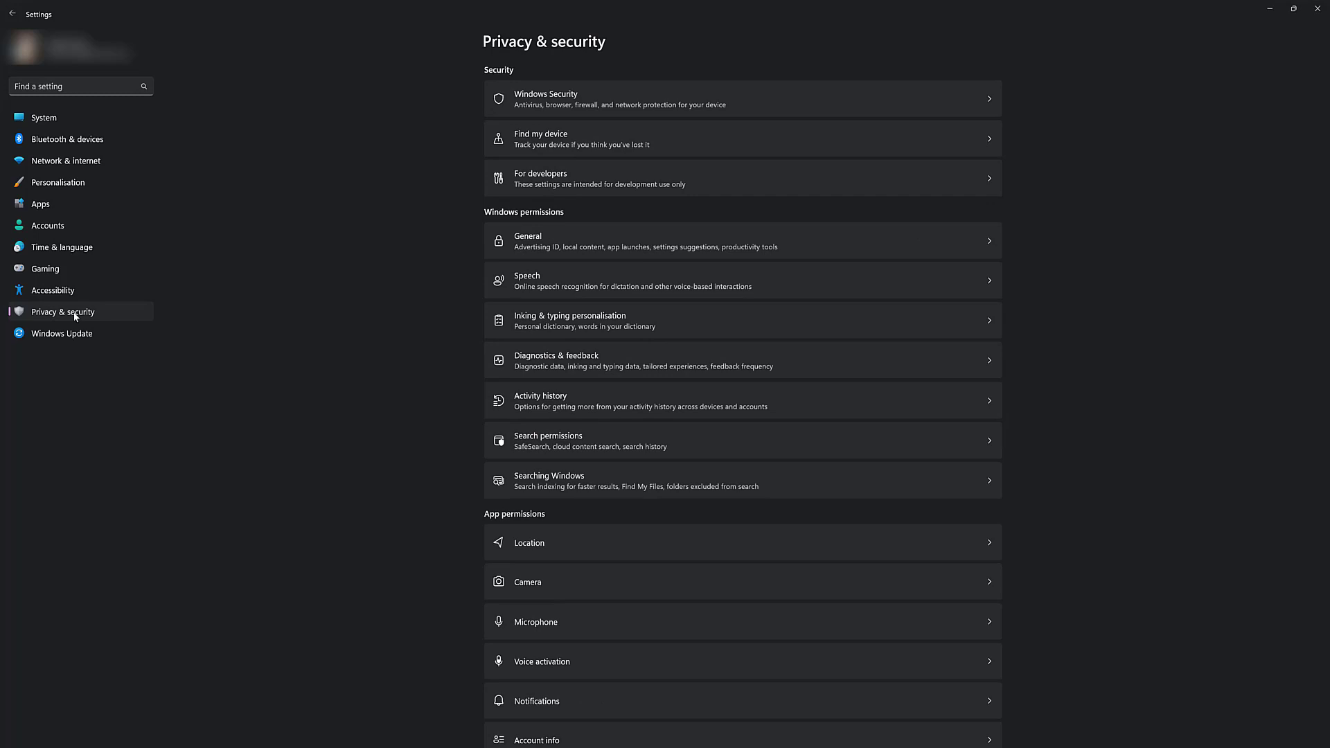
pyautogui.click(536, 581)
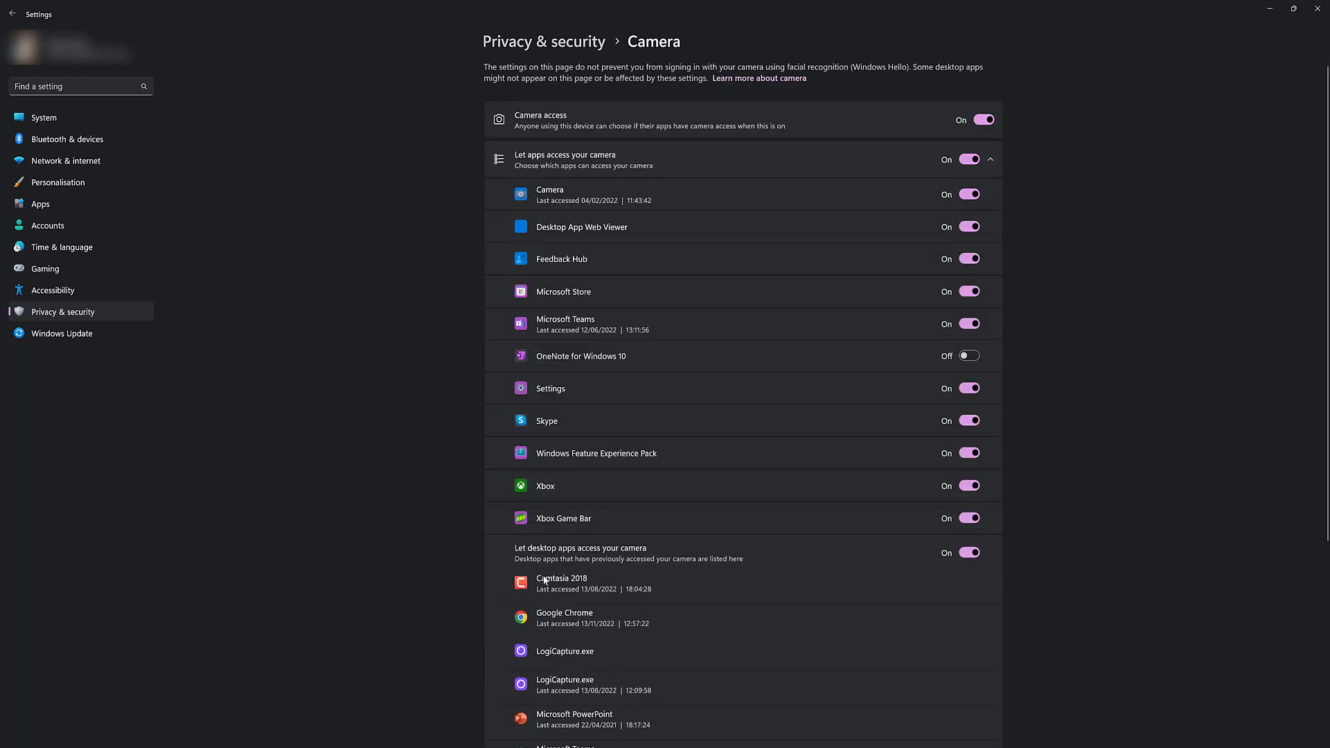
# Turn the Camera app's camera access off and back on, and return to the Privacy & security overview
pyautogui.click(970, 195)
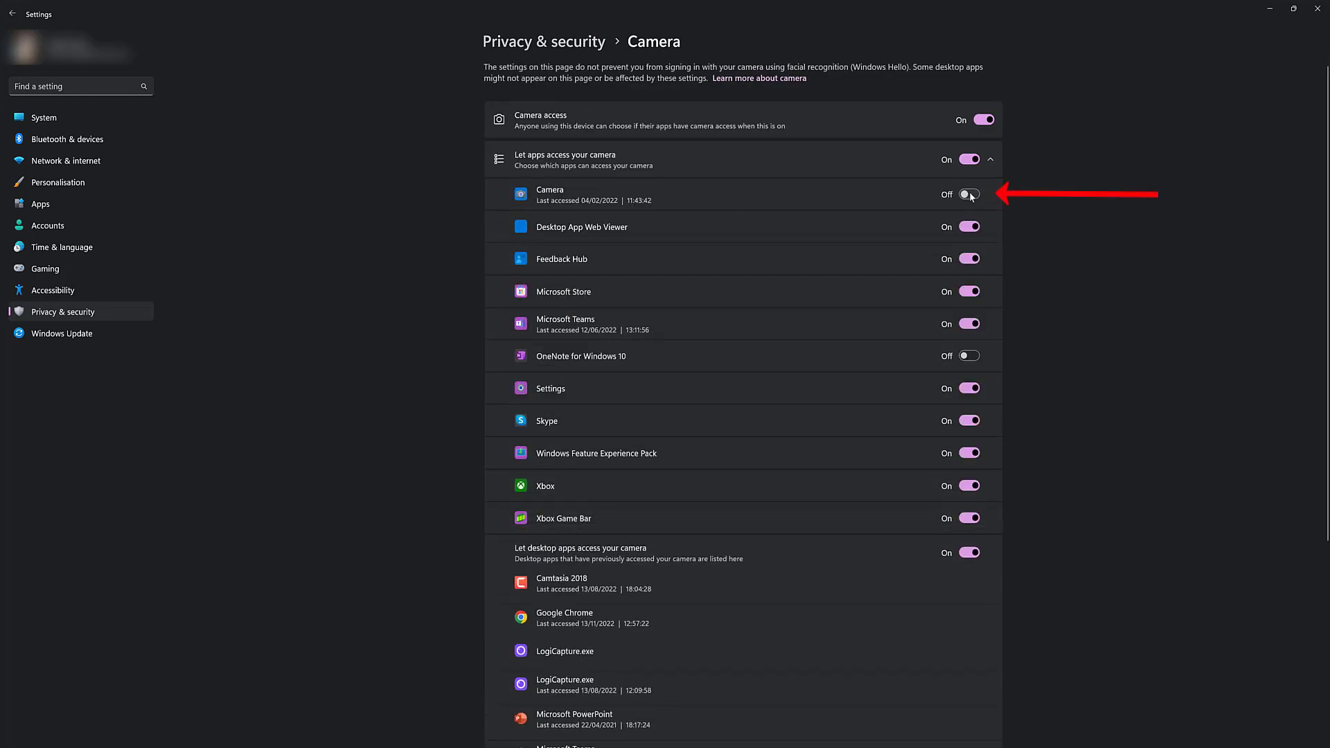
pyautogui.click(973, 197)
pyautogui.click(66, 312)
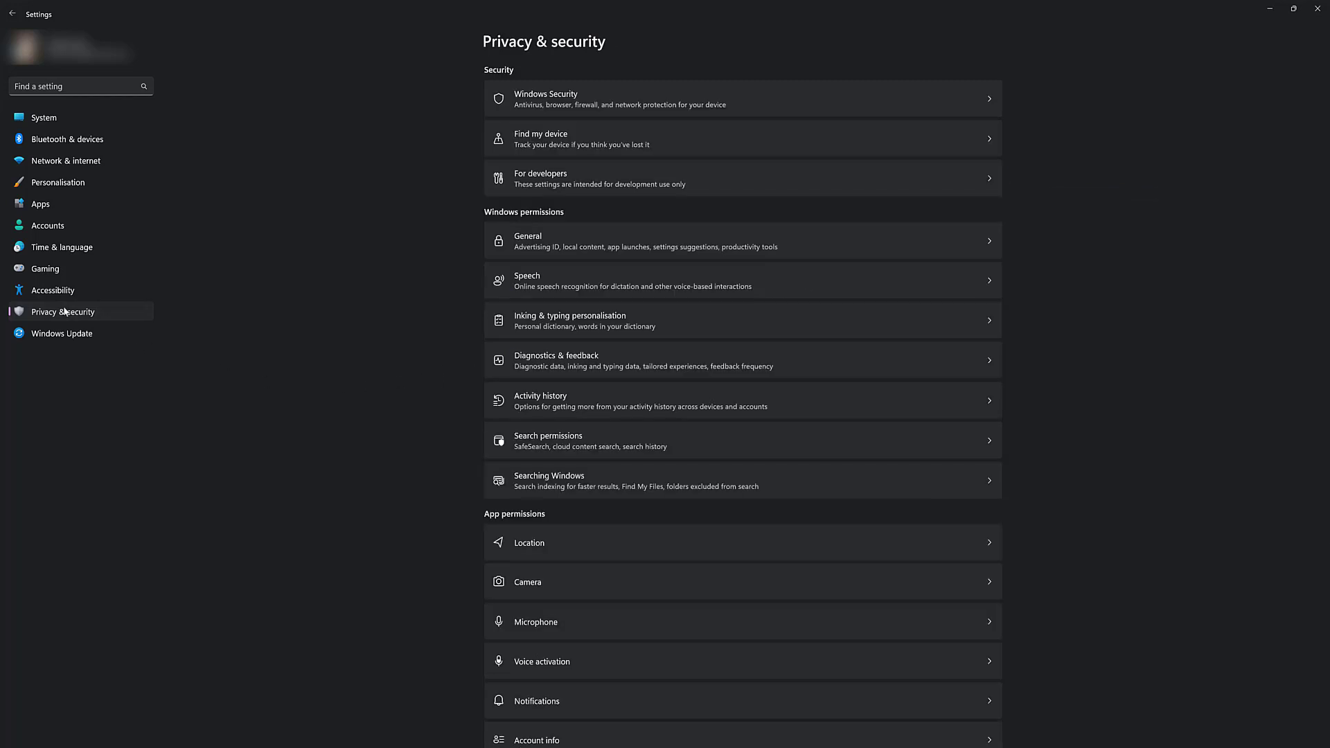
# Review the app permissions for the microphone and close Windows Settings
pyautogui.click(543, 620)
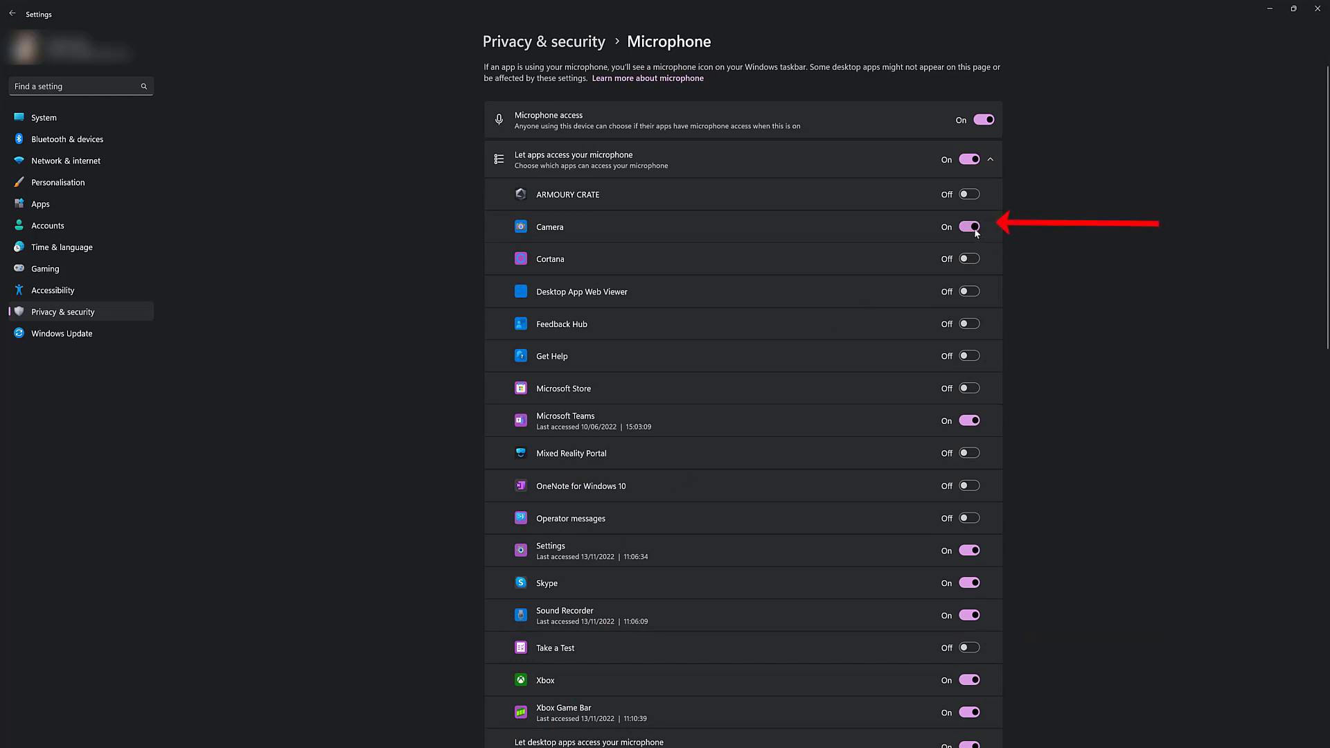
pyautogui.click(1316, 10)
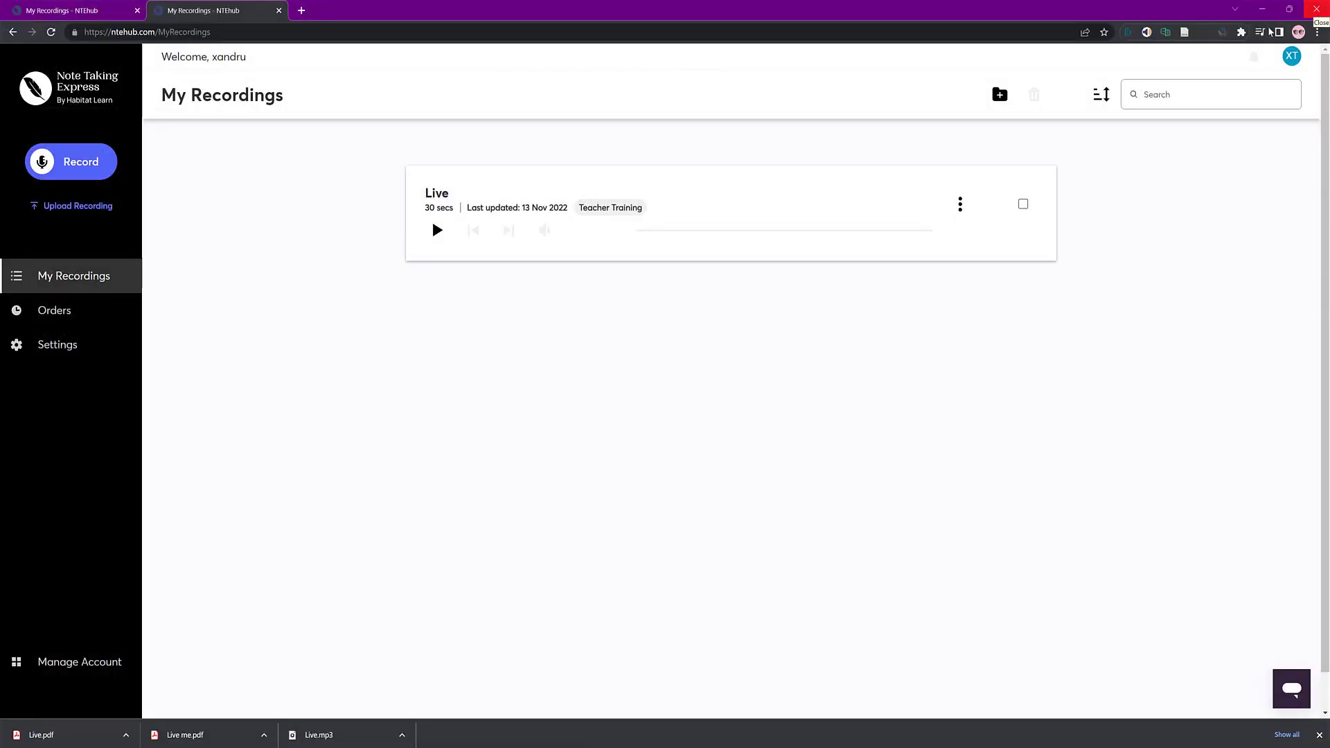
# Open the Sound settings from Control Panel, close Control Panel, and show the recording devices
pyautogui.press('super+s')
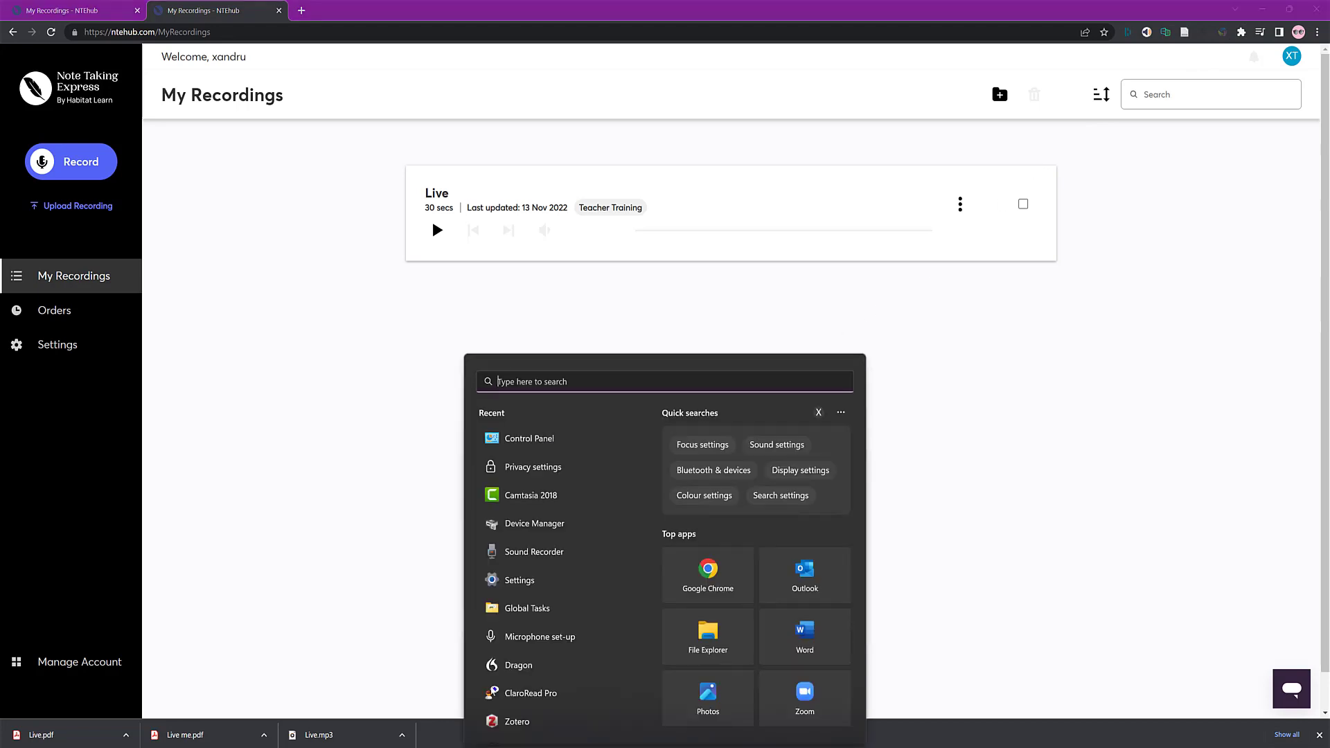
pyautogui.click(532, 438)
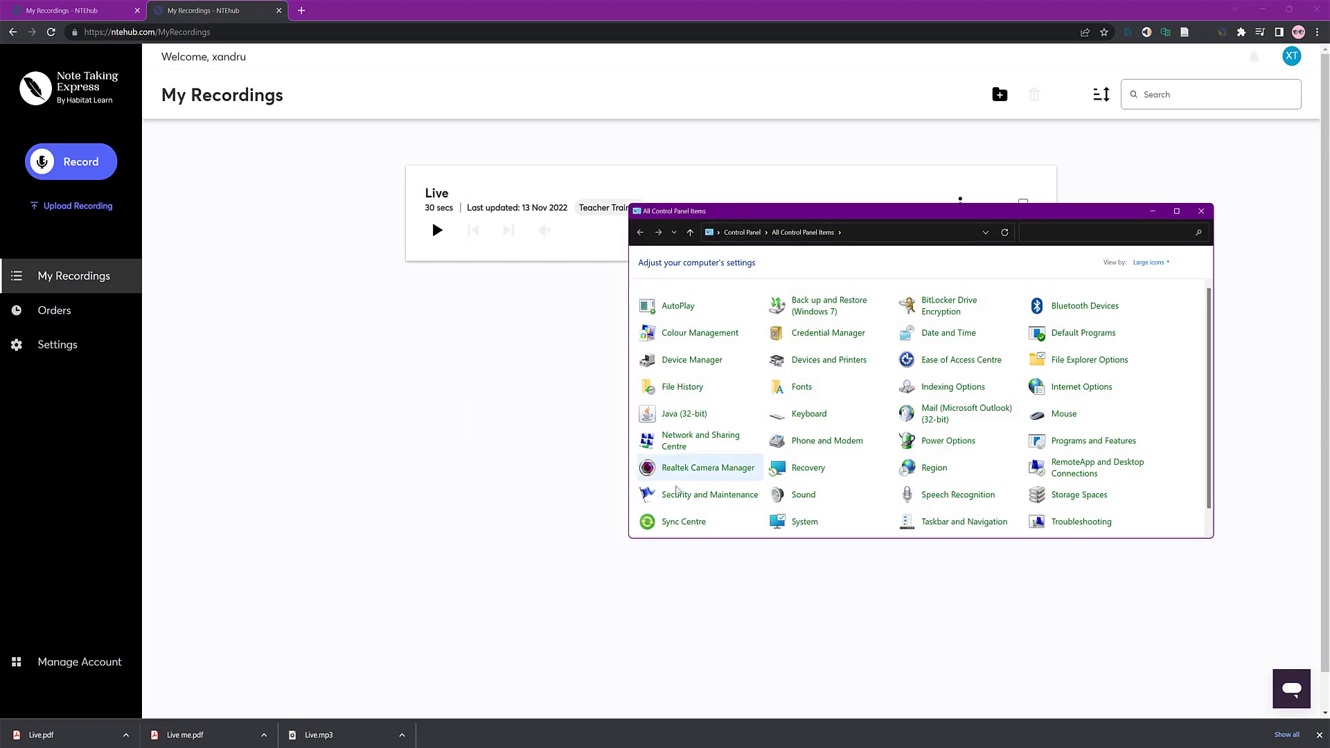
pyautogui.click(803, 496)
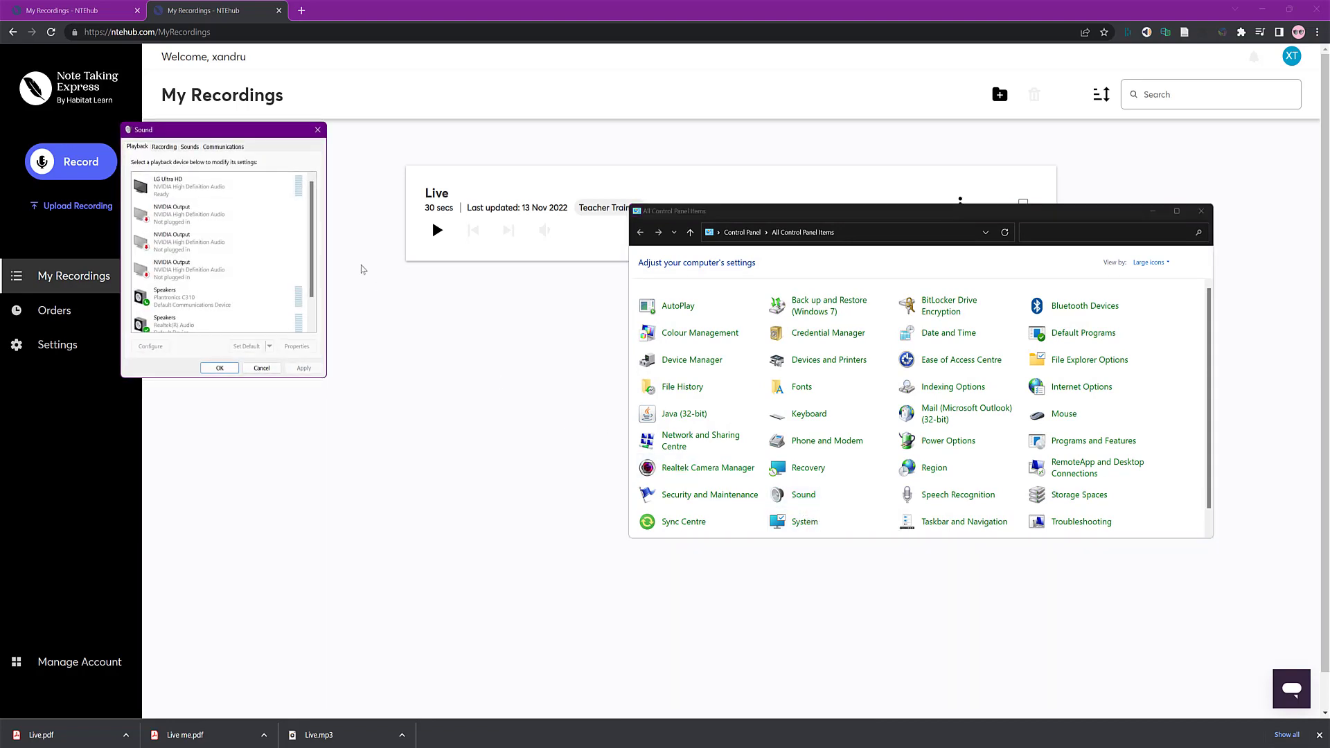
pyautogui.moveTo(261, 128); pyautogui.dragTo(535, 209)
pyautogui.click(1202, 210)
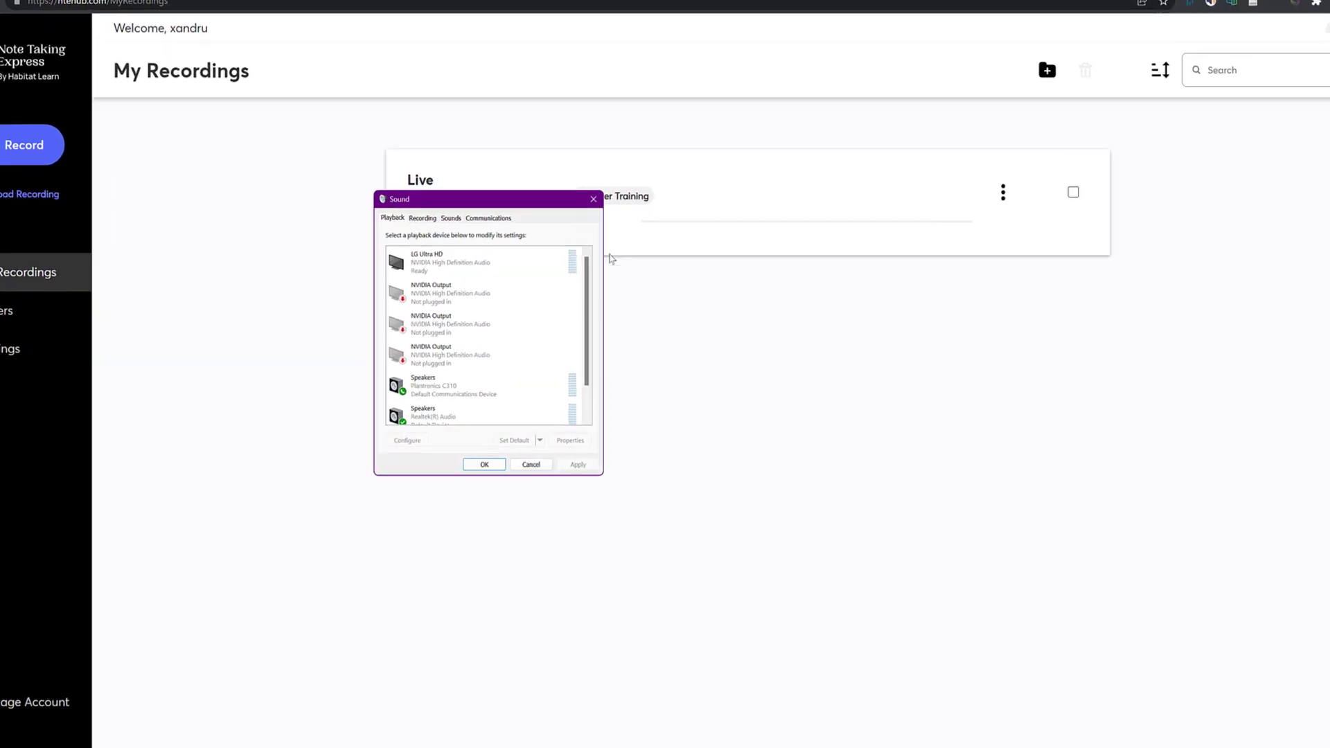
pyautogui.click(314, 156)
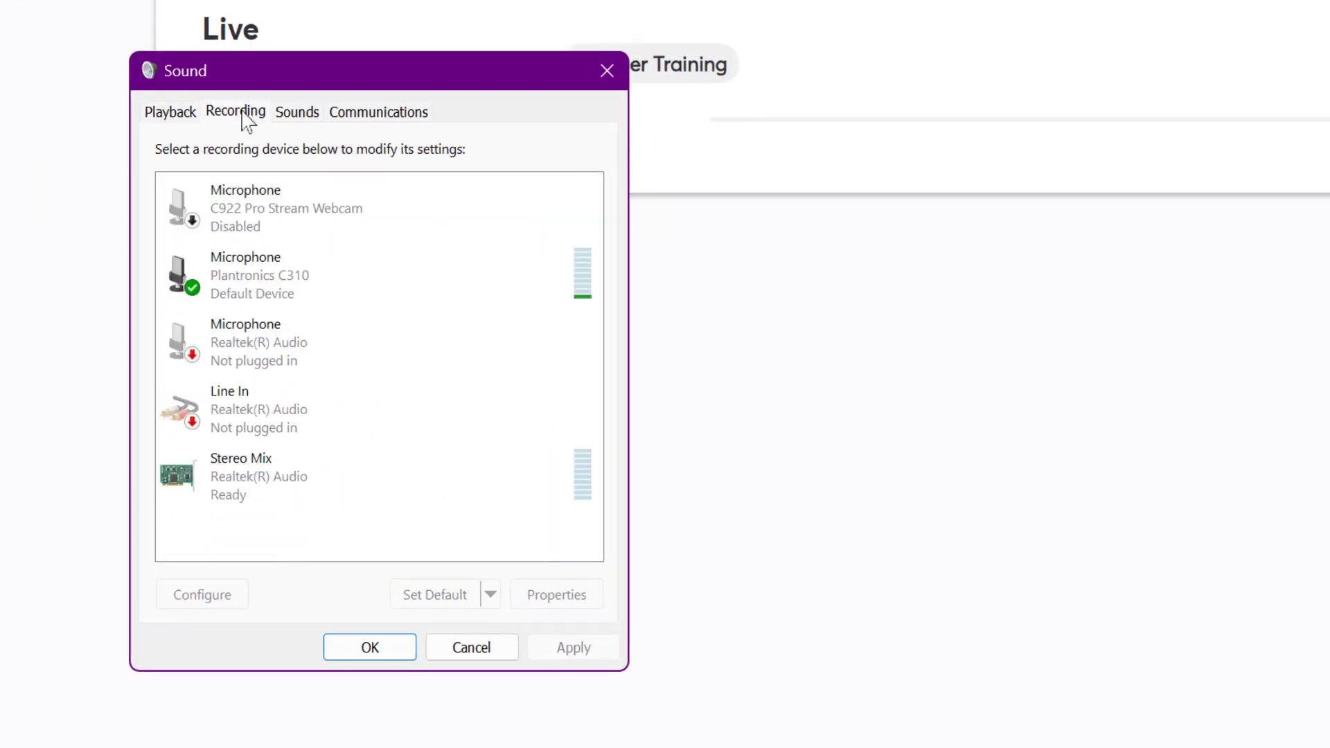
# Disable the Stereo Mix recording device and enable it again
pyautogui.click(235, 490)
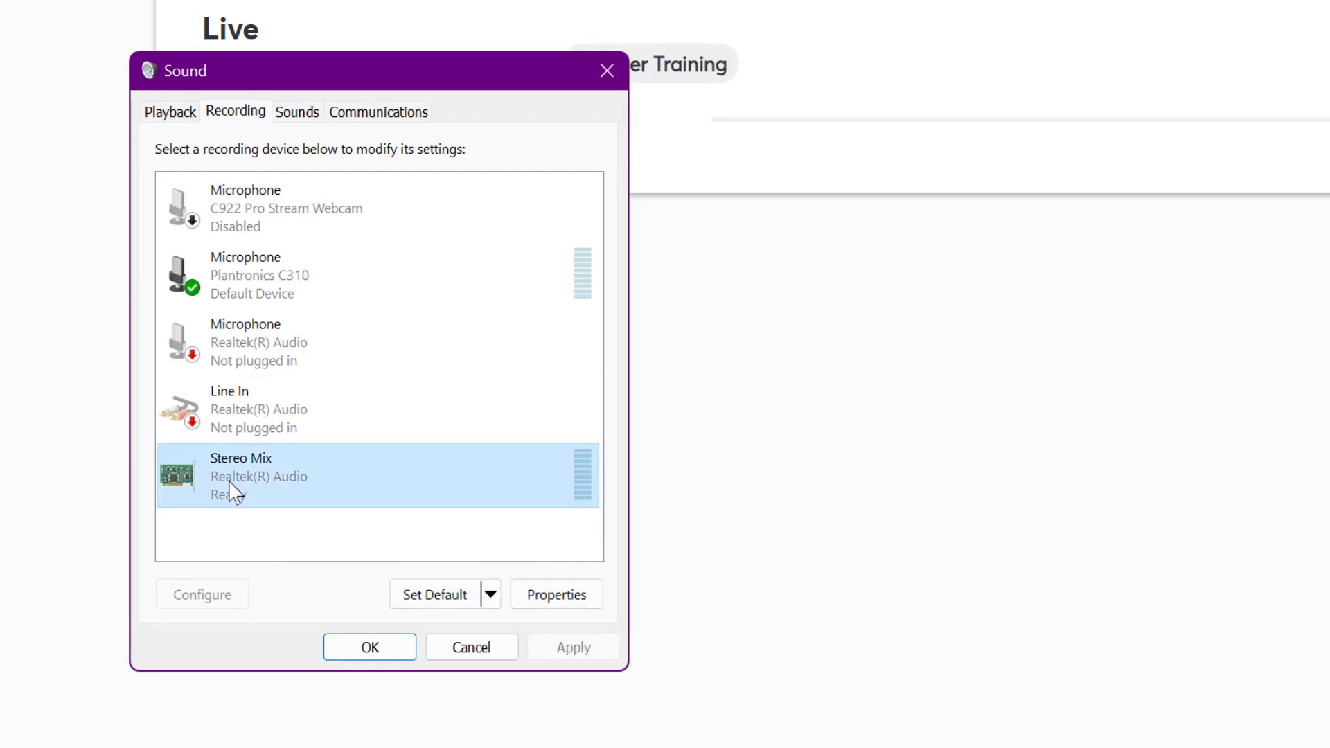
pyautogui.rightClick(233, 491)
pyautogui.click(261, 499)
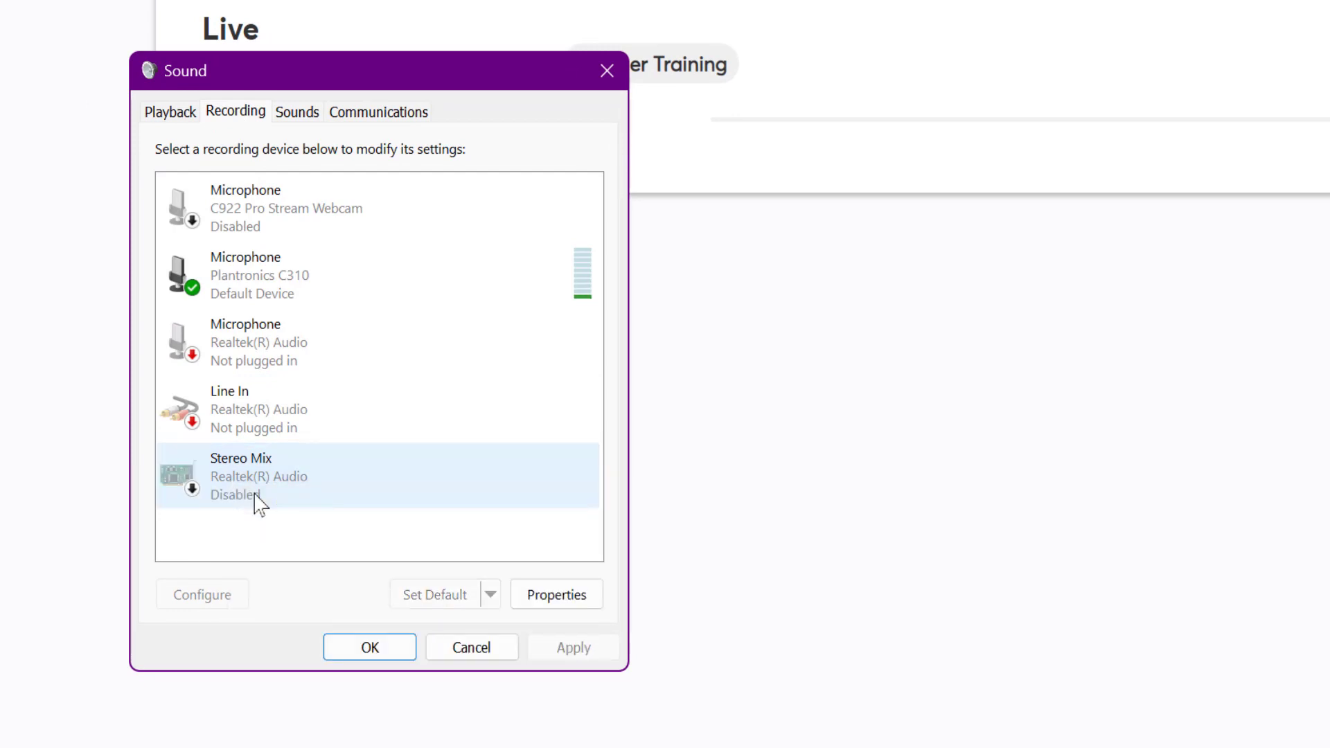
pyautogui.rightClick(250, 469)
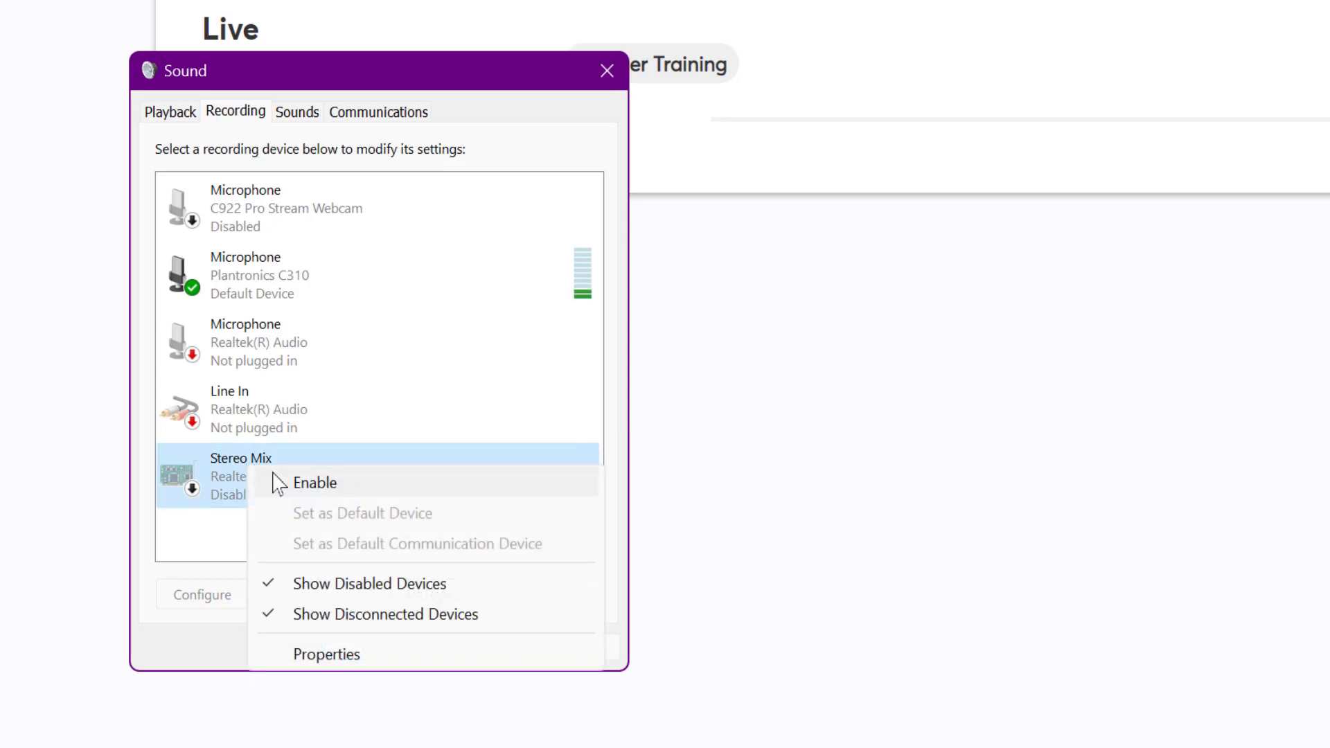
pyautogui.click(279, 483)
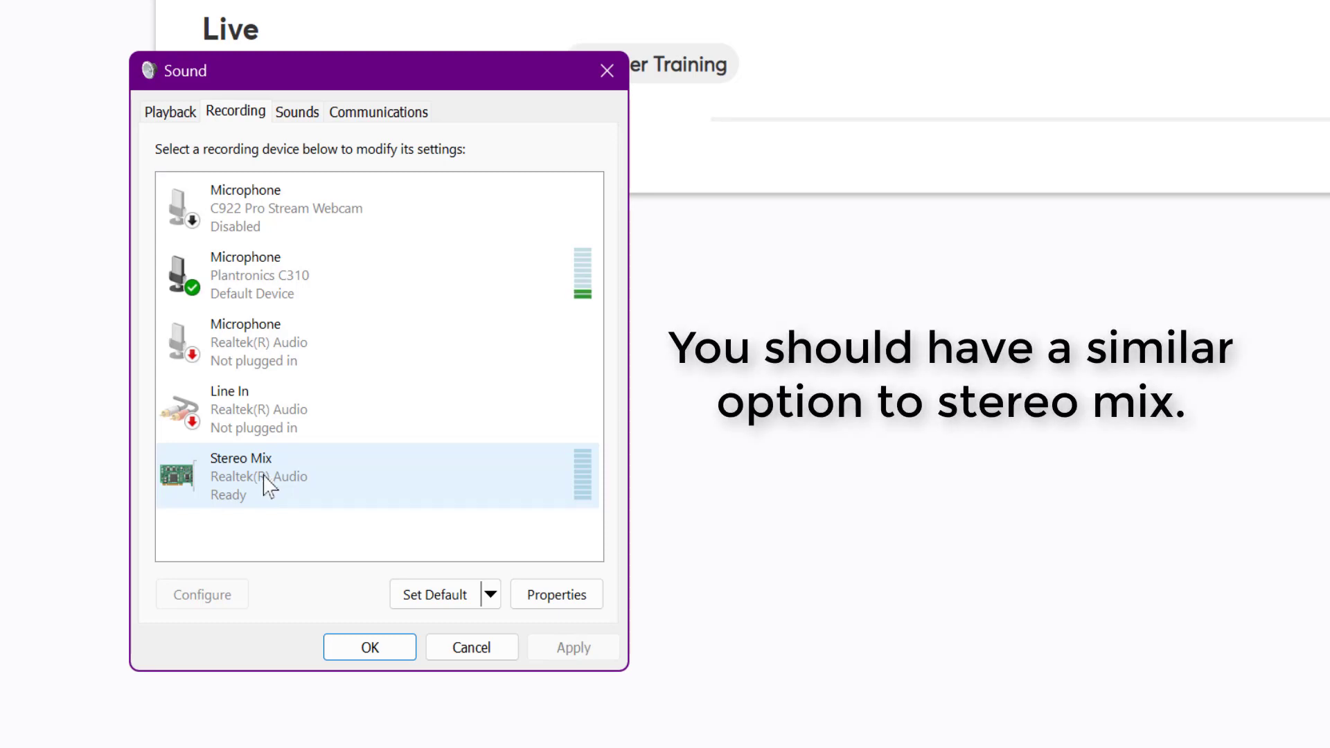
# Check the options for showing disabled and disconnected recording devices, and close the Sound settings
pyautogui.rightClick(280, 516)
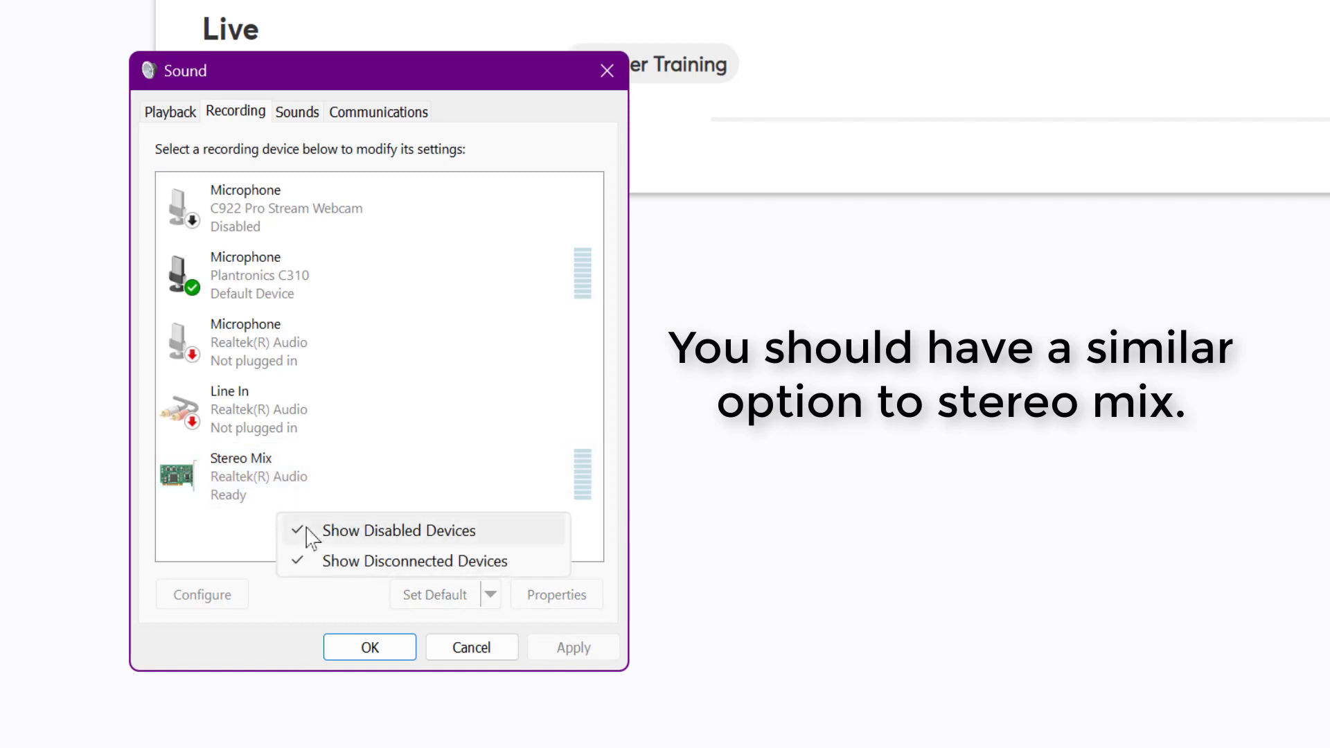
pyautogui.click(213, 532)
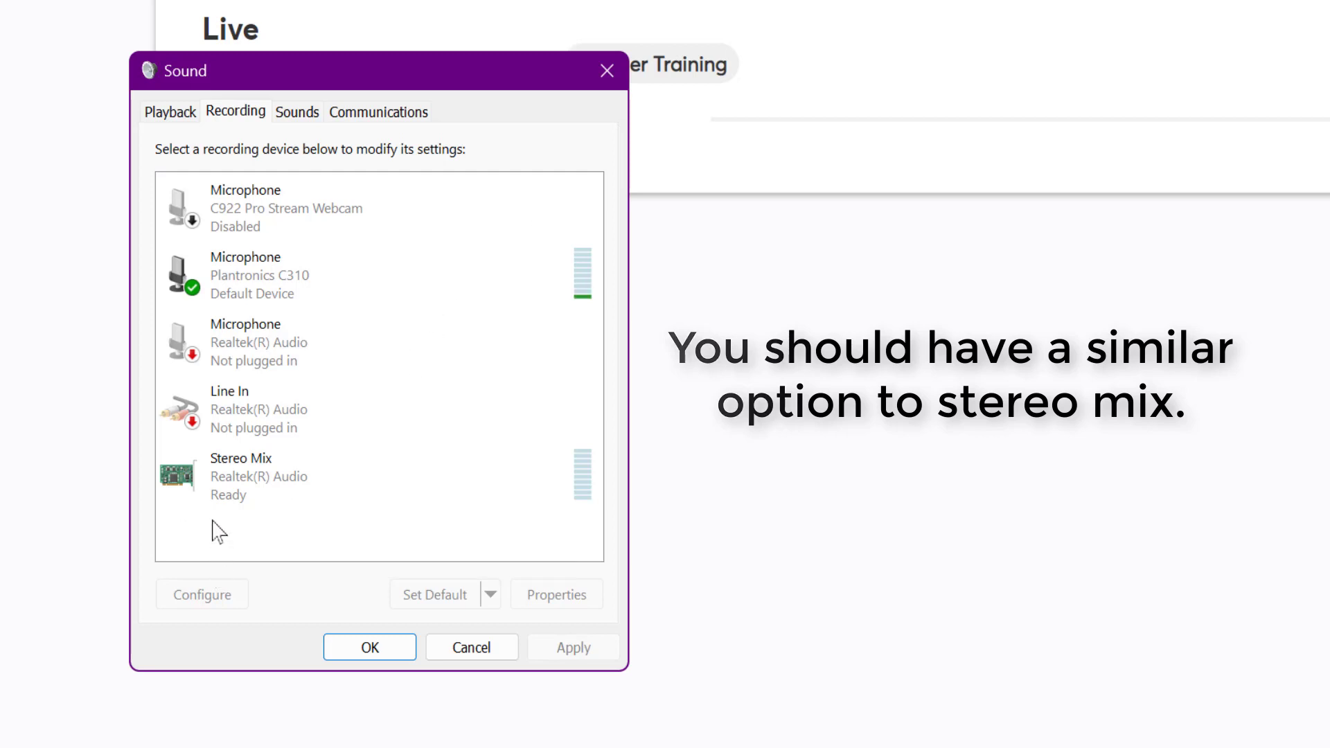
pyautogui.click(366, 648)
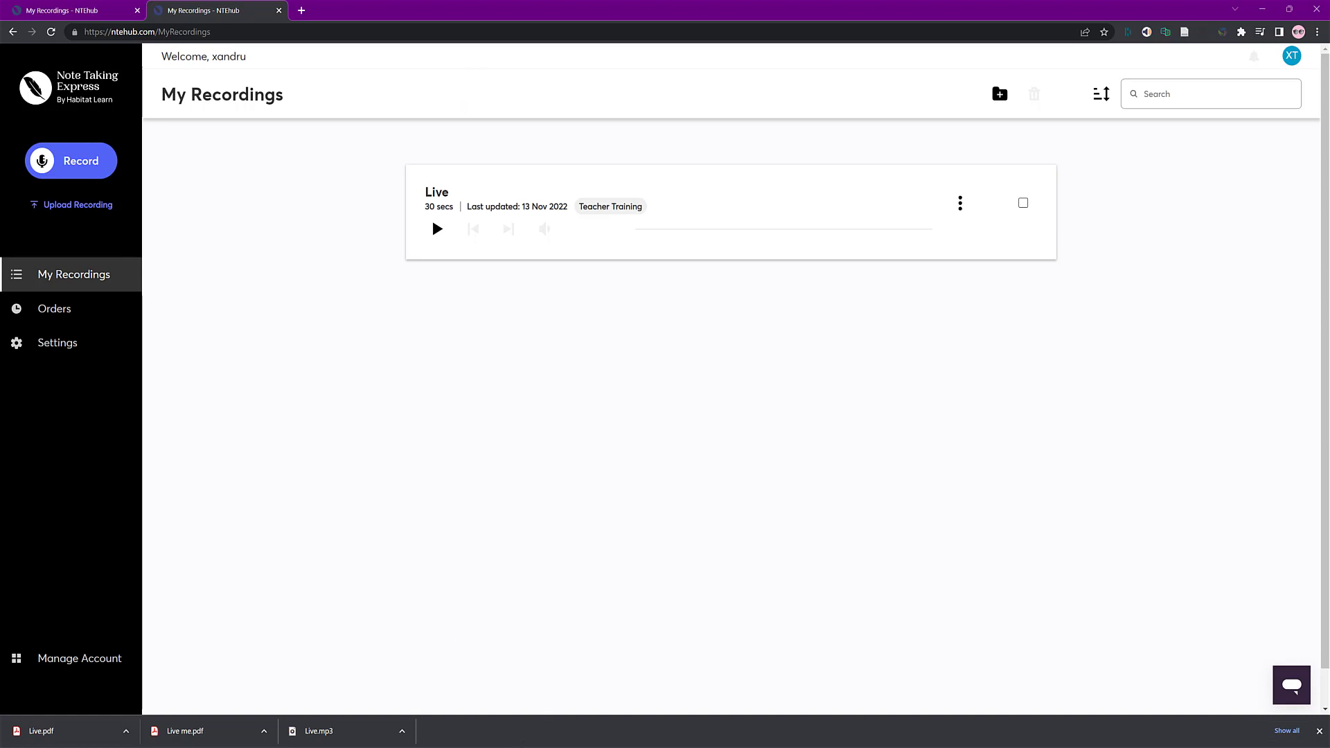
# Place the NTEhub window beside the YouTube lecture and start a new screen recording
pyautogui.moveTo(454, 13); pyautogui.dragTo(298, 74)
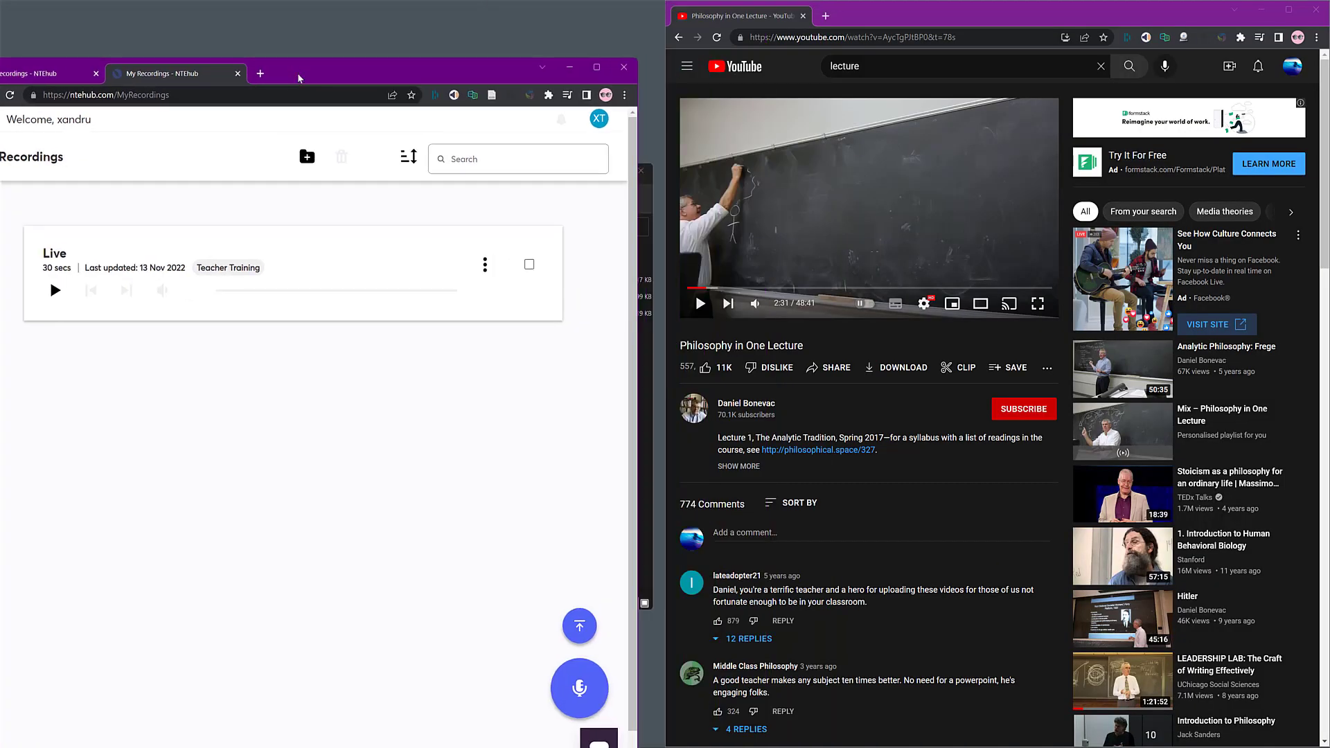
pyautogui.press('super+Left')
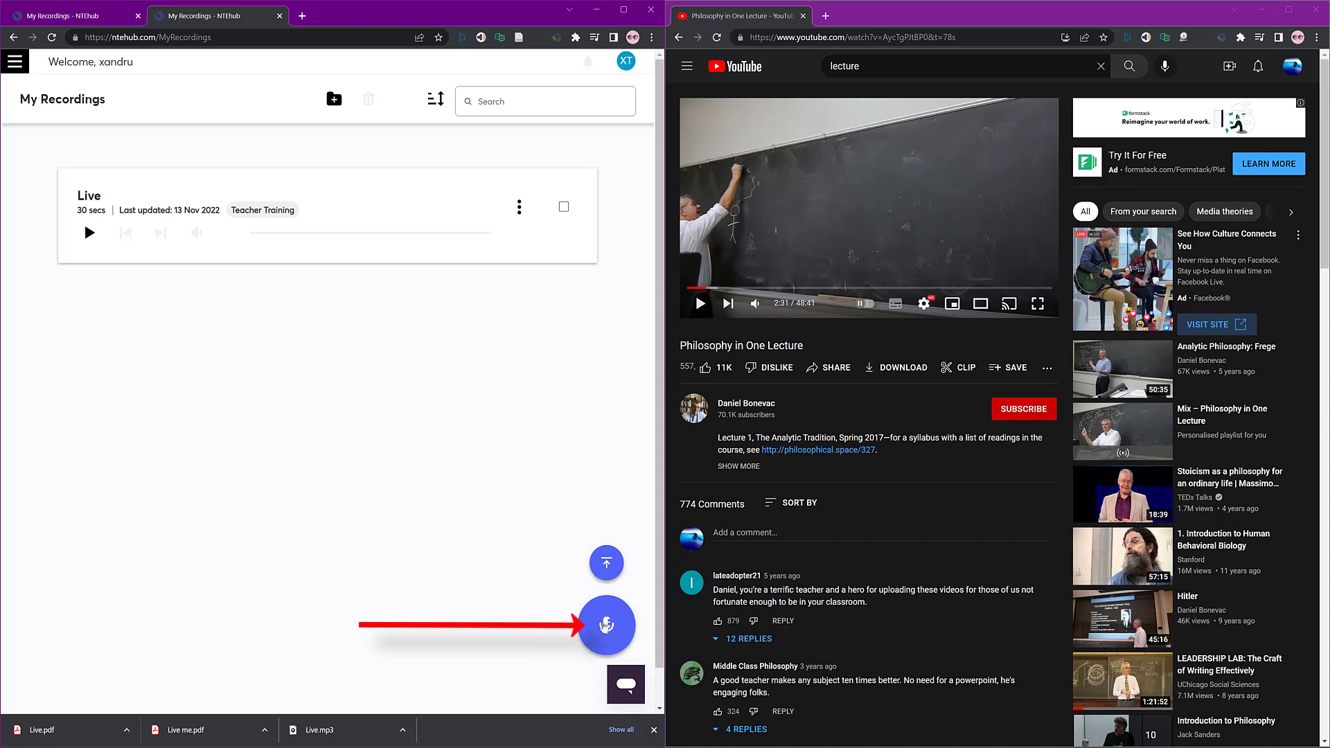
pyautogui.click(8, 65)
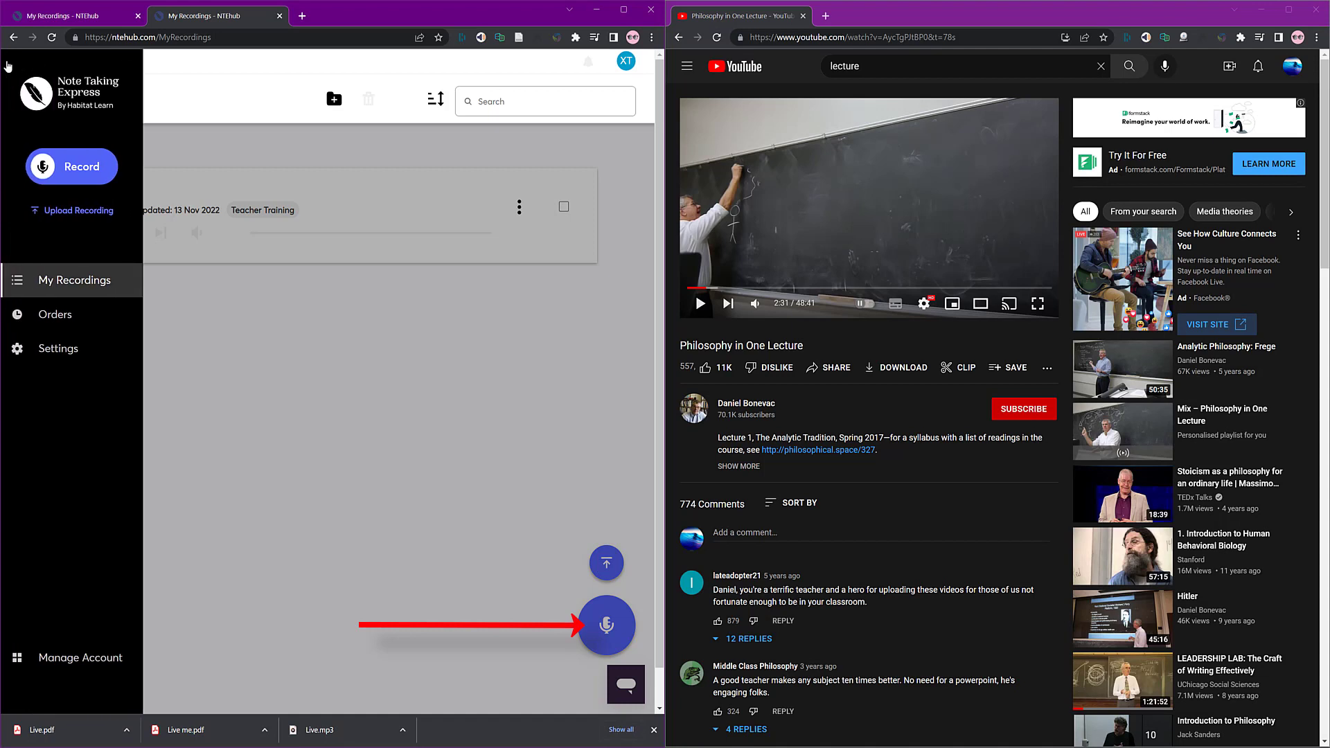
pyautogui.click(45, 179)
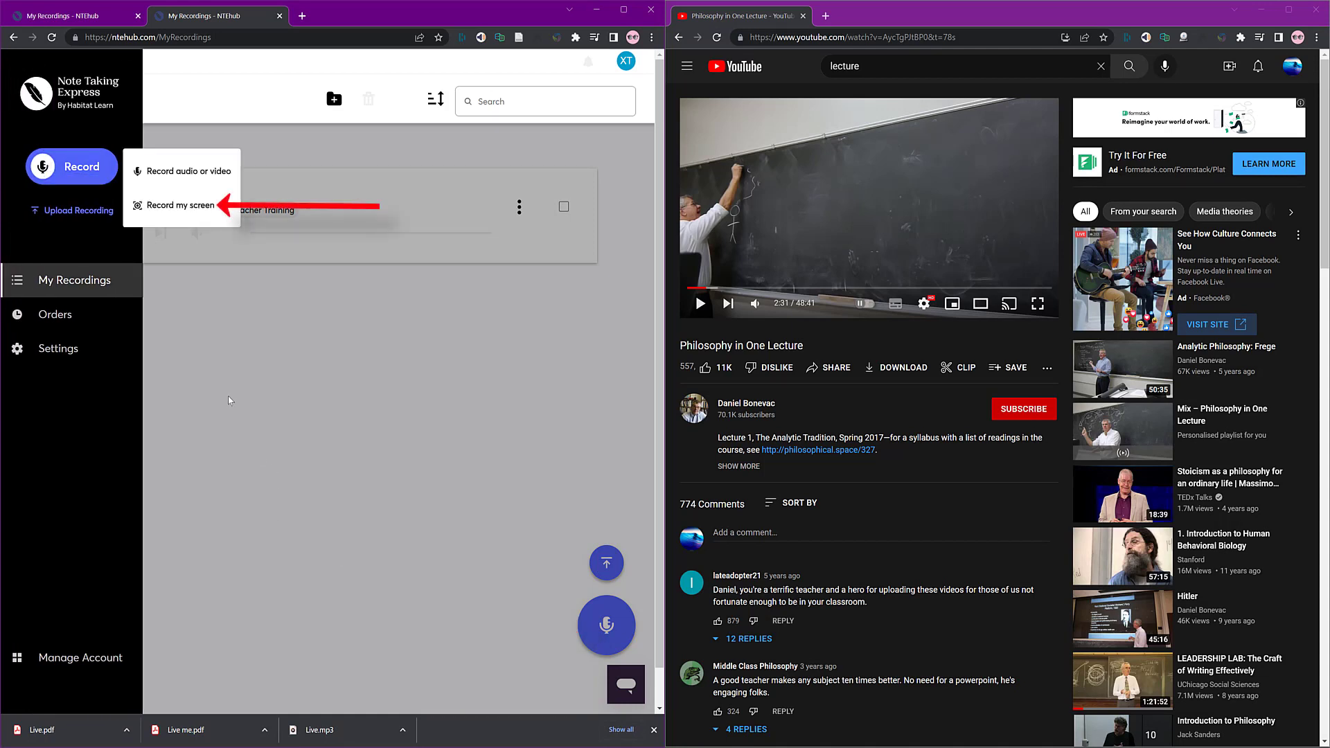
pyautogui.click(172, 217)
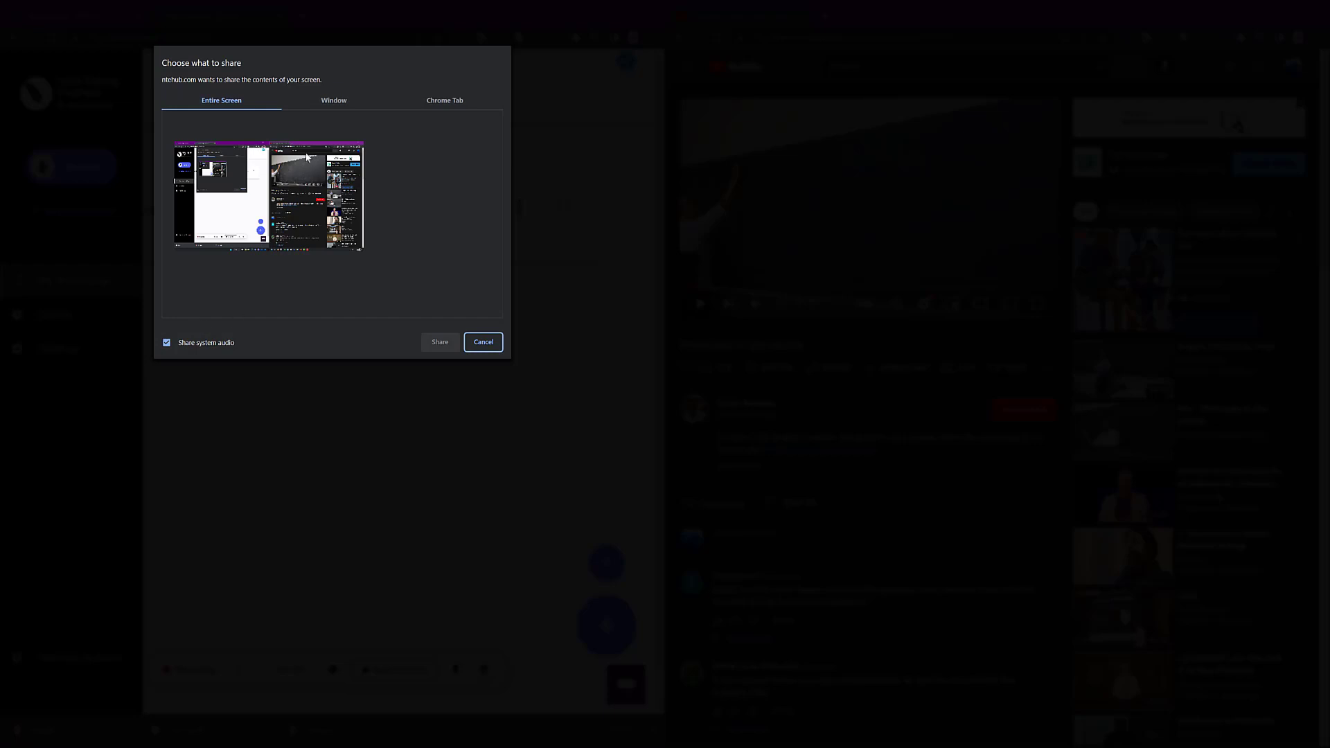
# Look through the shareable windows, and share the Philosophy in One Lecture browser tab with its tab audio
pyautogui.click(333, 102)
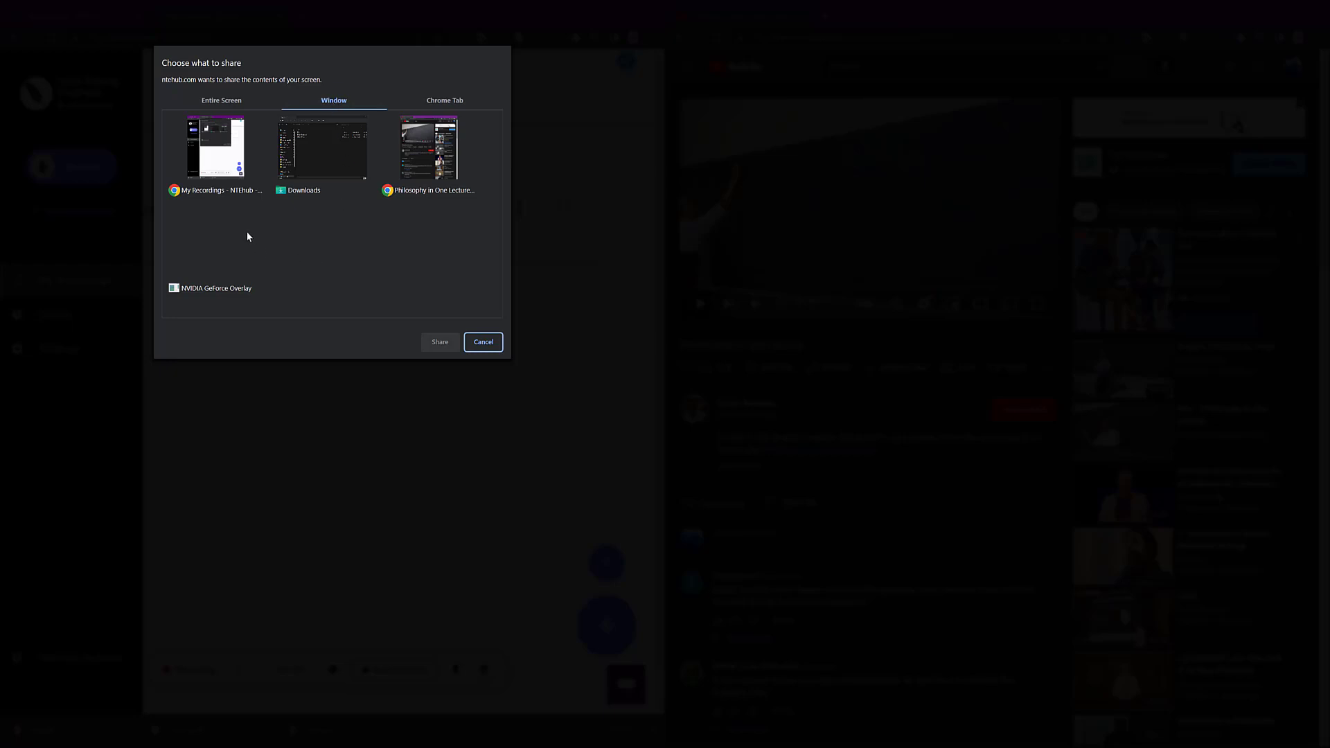
pyautogui.click(319, 165)
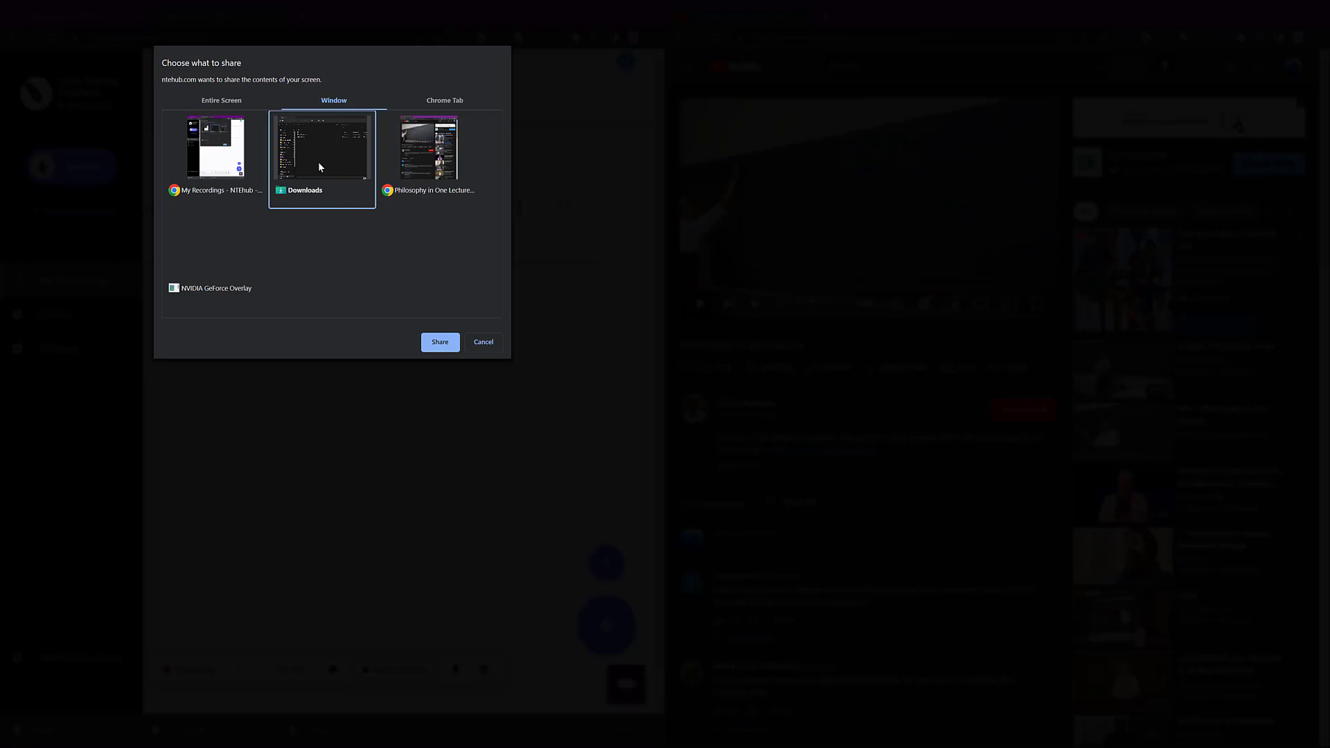
pyautogui.click(441, 103)
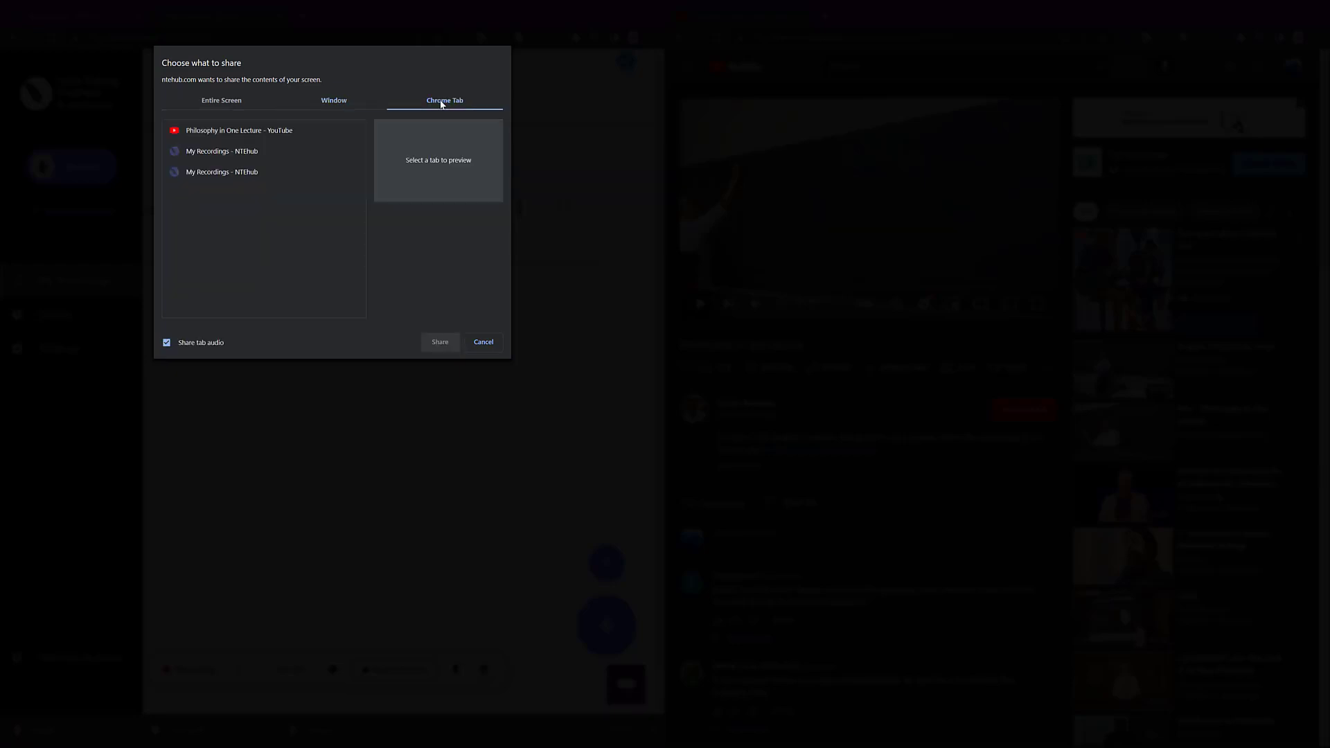
pyautogui.click(225, 133)
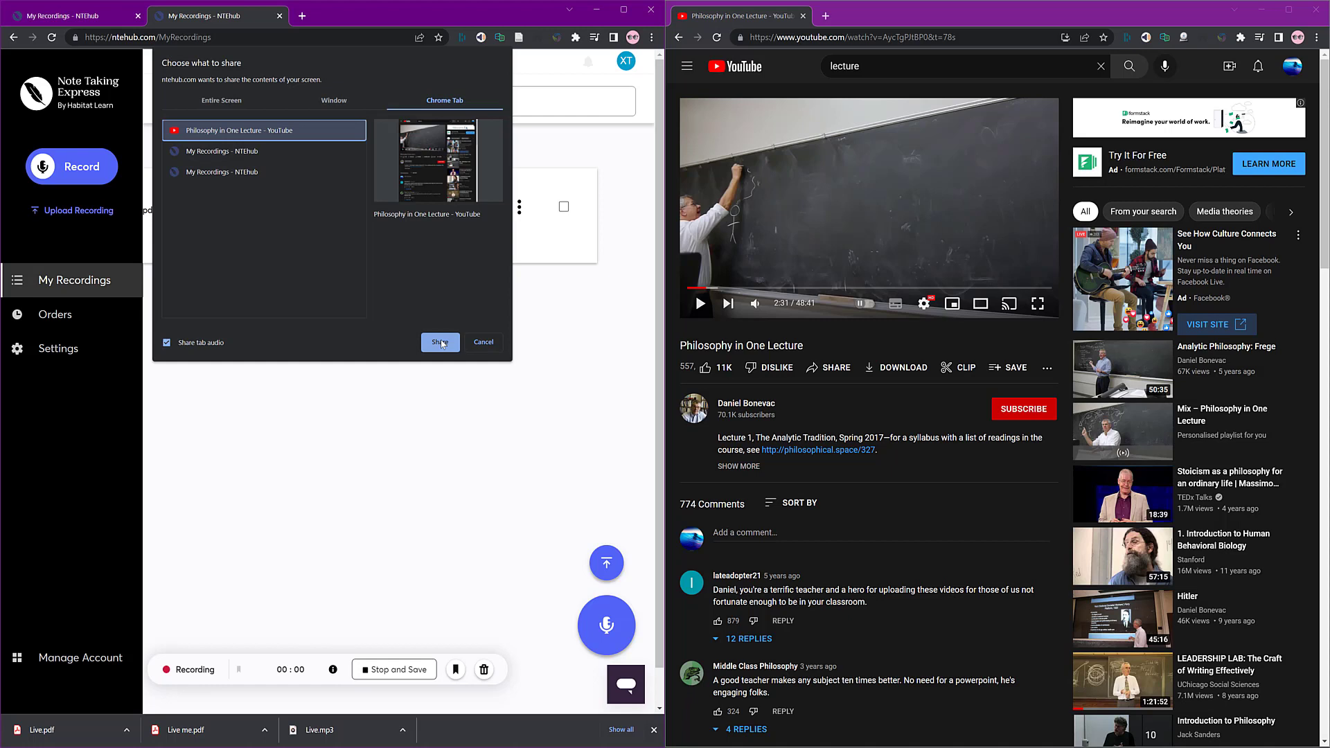
pyautogui.click(454, 348)
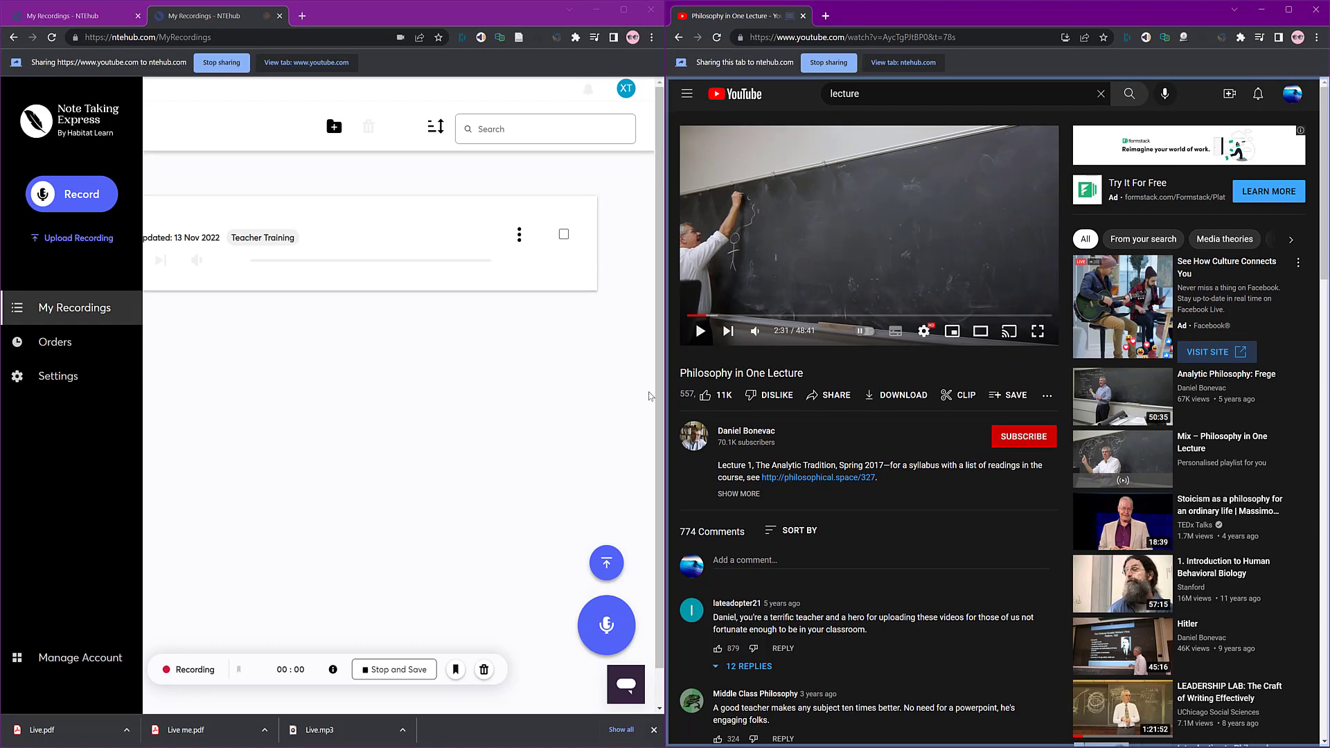
# Play the YouTube lecture and add three bookmarks to the running recording
pyautogui.click(700, 332)
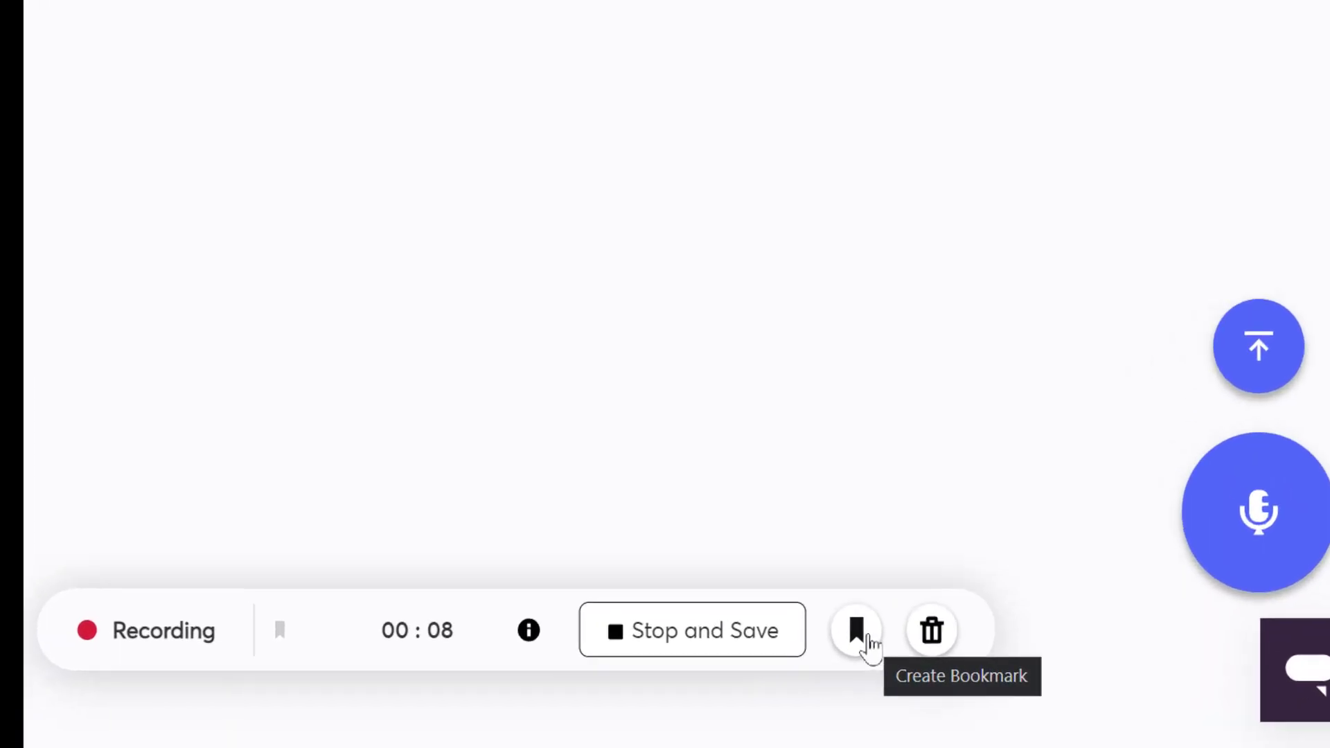
pyautogui.click(459, 672)
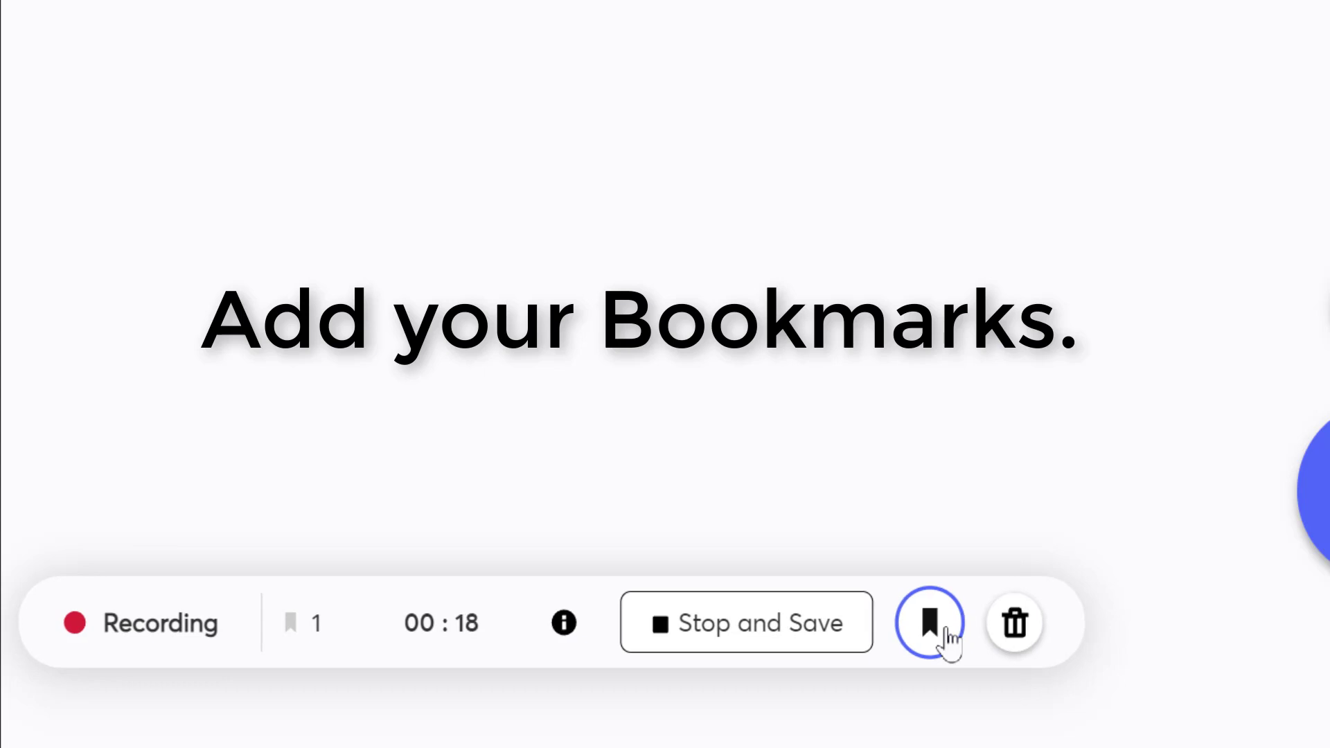
pyautogui.click(947, 632)
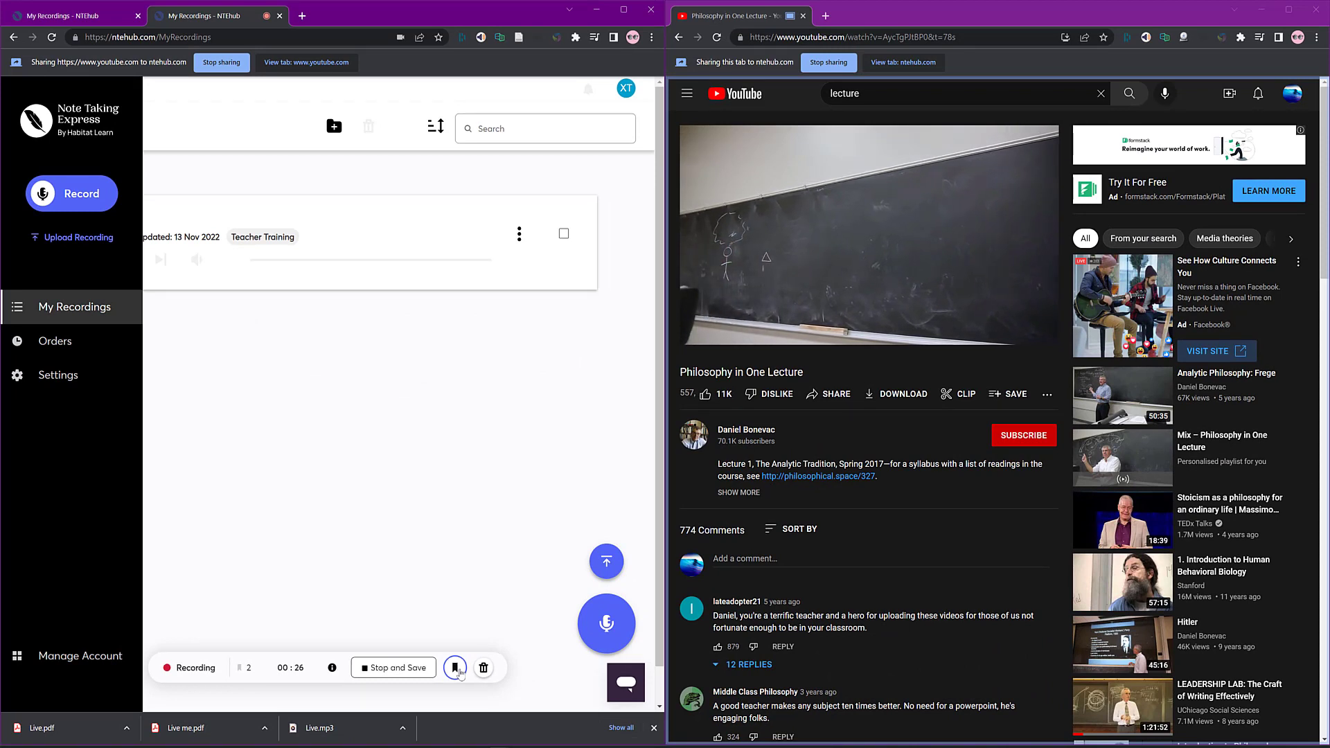
pyautogui.click(457, 670)
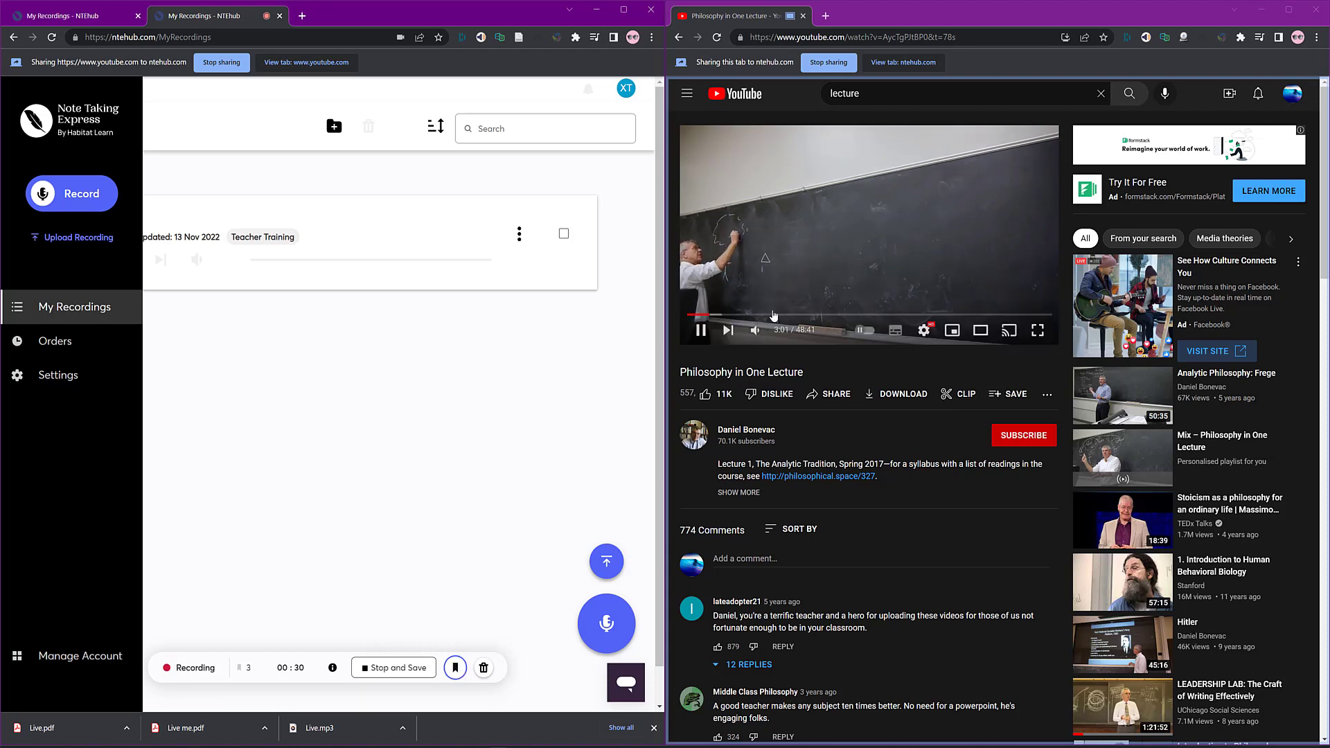
# Pause the lecture, stop the recording, and save it with the title "online"
pyautogui.click(702, 331)
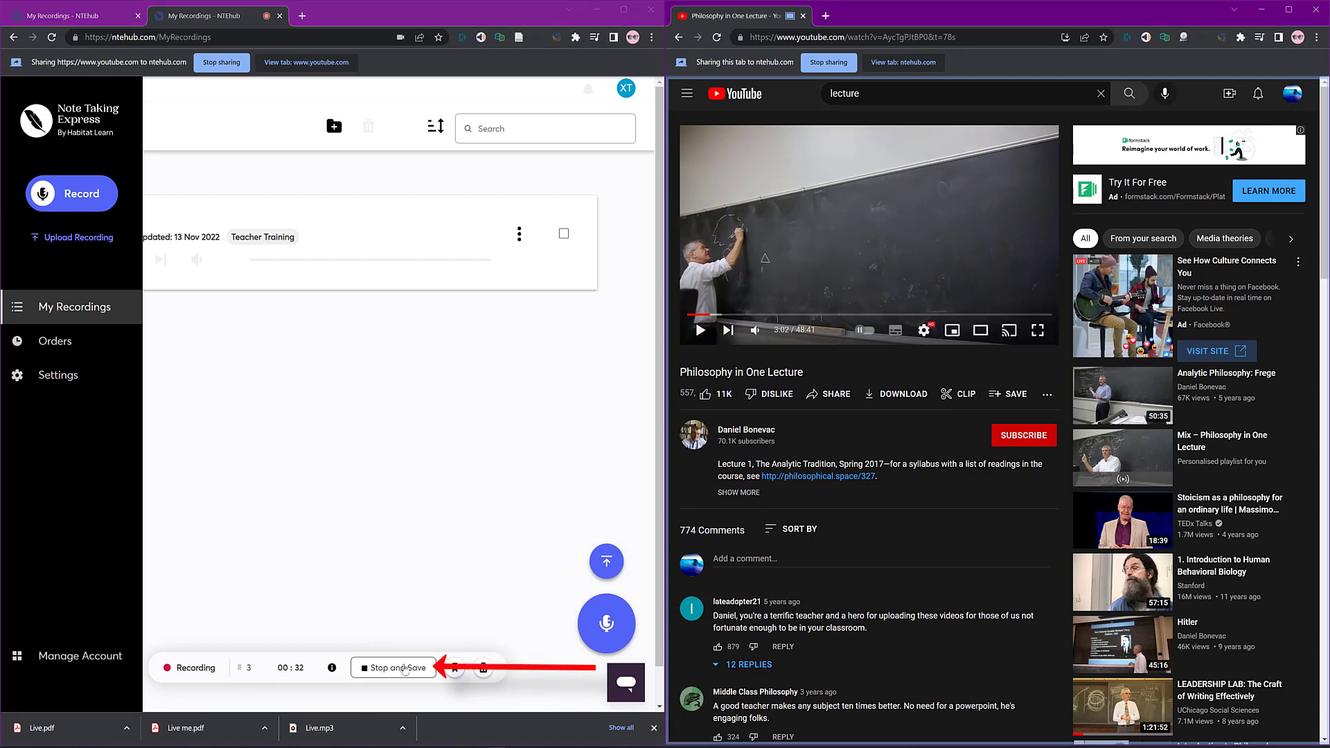
pyautogui.click(406, 668)
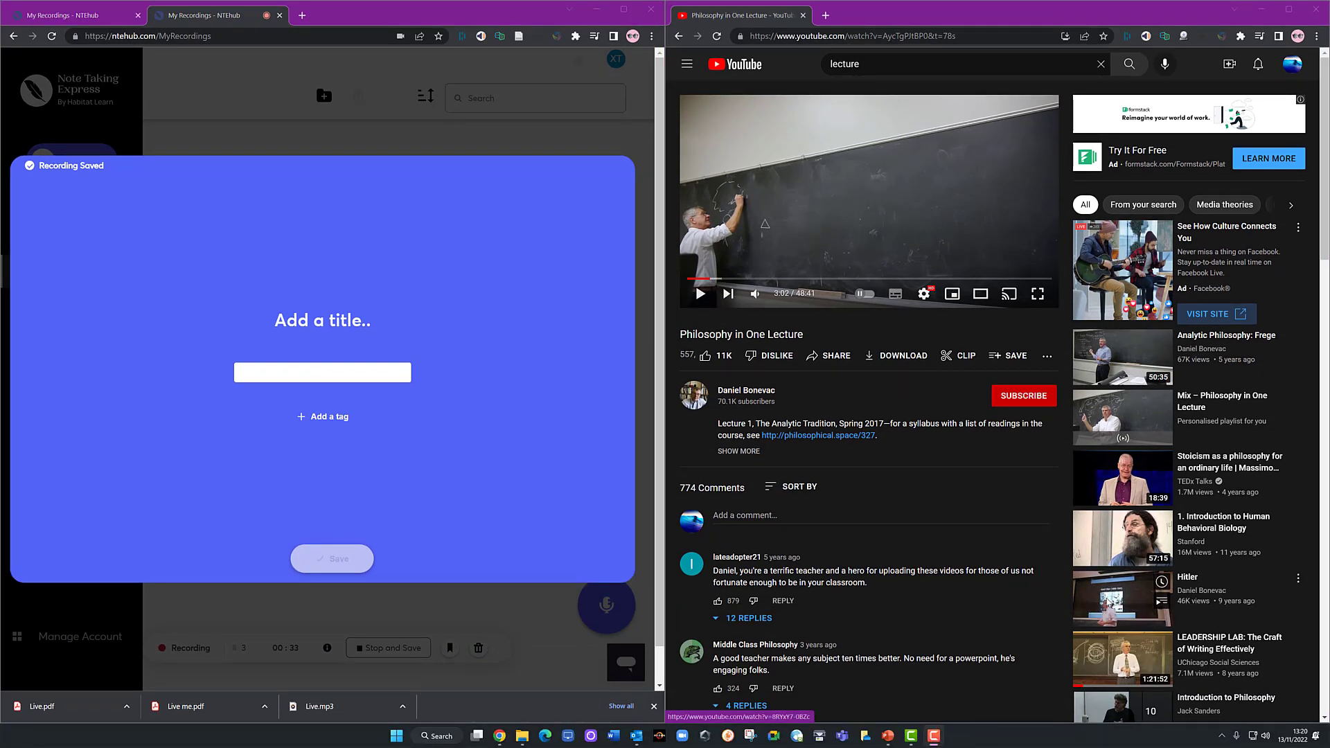
pyautogui.click(292, 370)
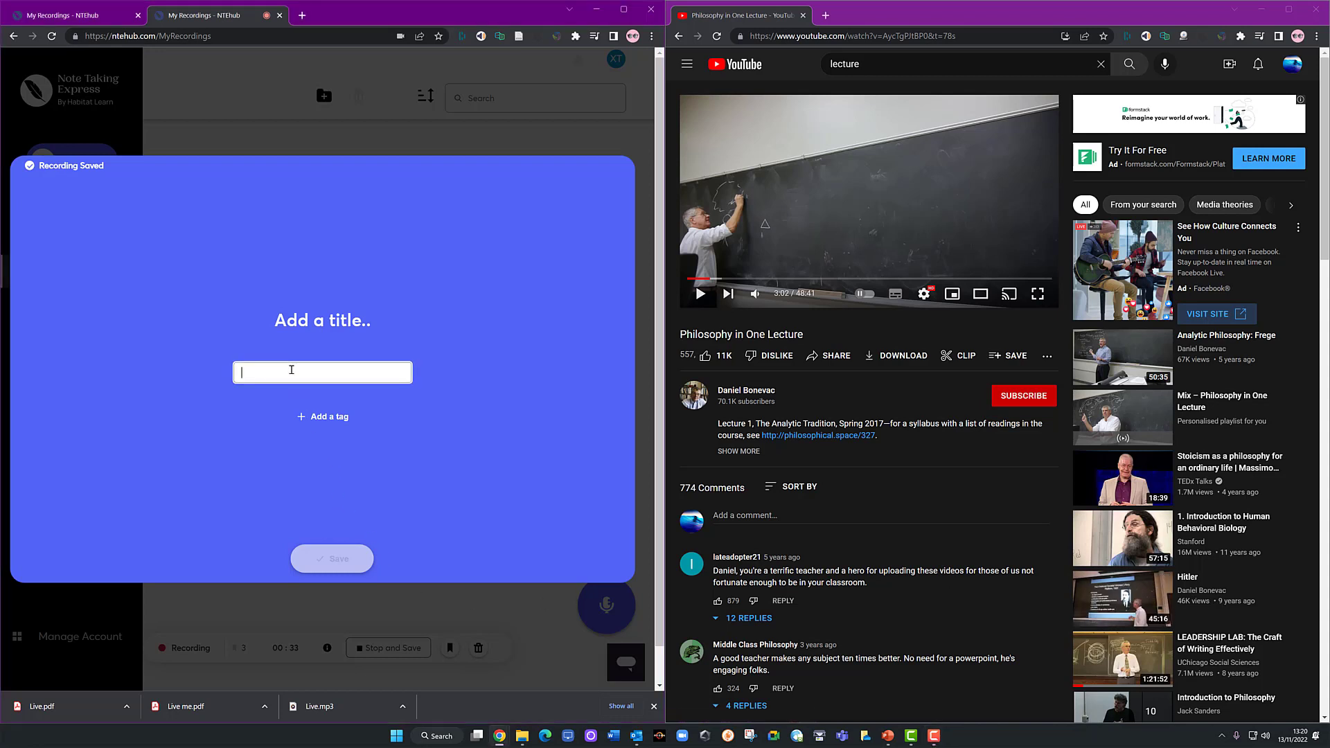
pyautogui.write('online')
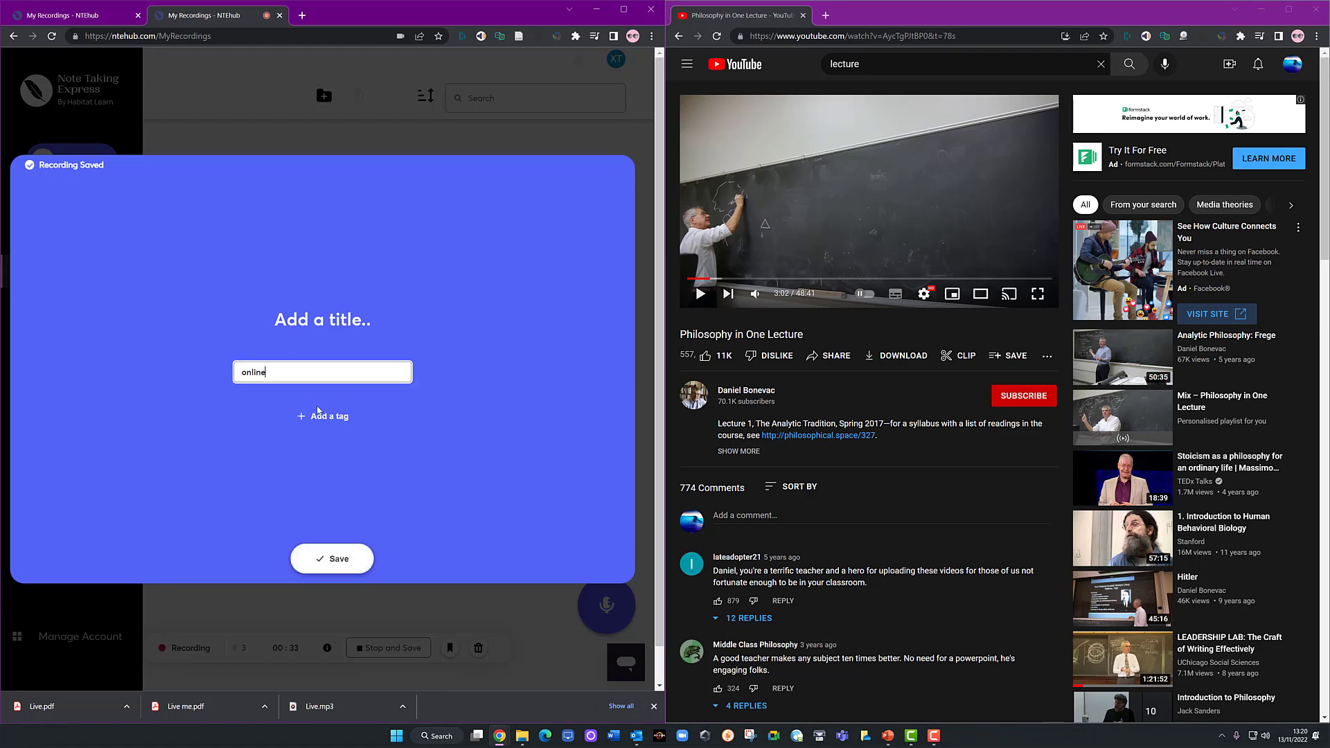
pyautogui.click(326, 562)
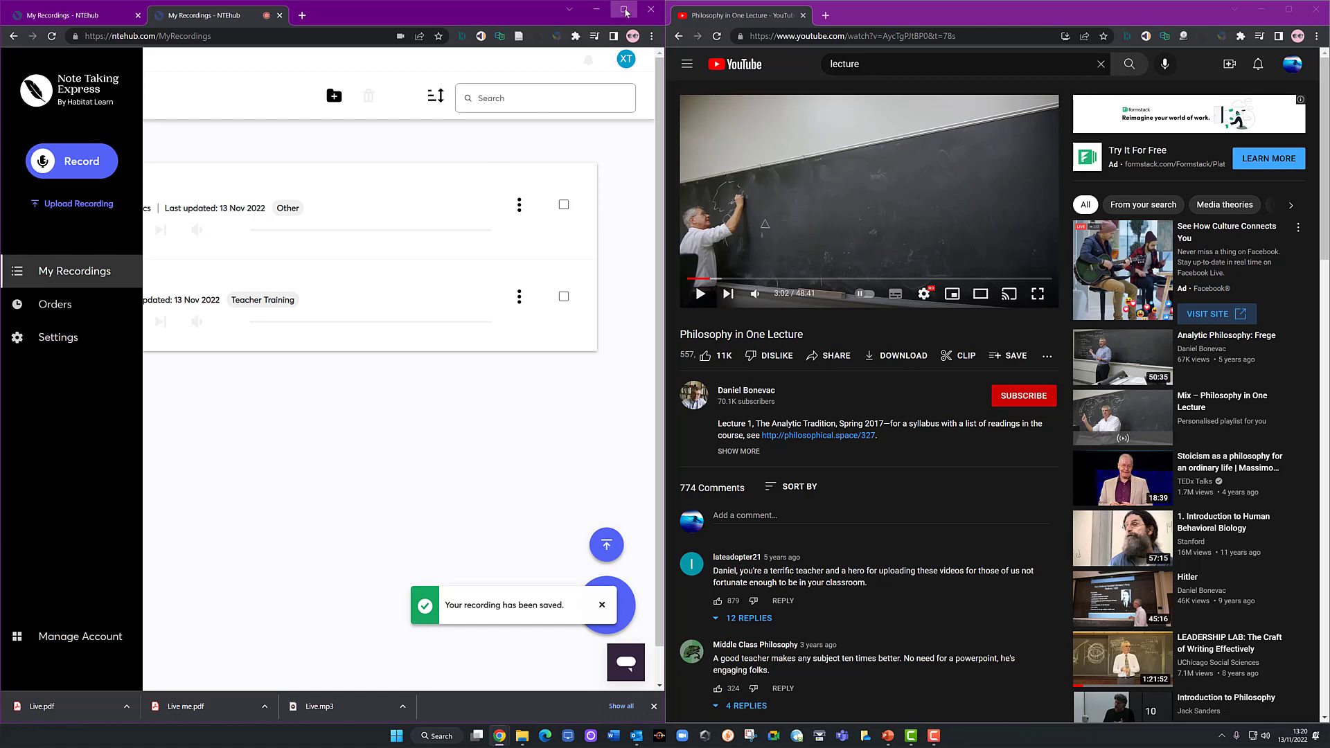
# Maximise the NTEhub window and play back the Online recording
pyautogui.click(623, 9)
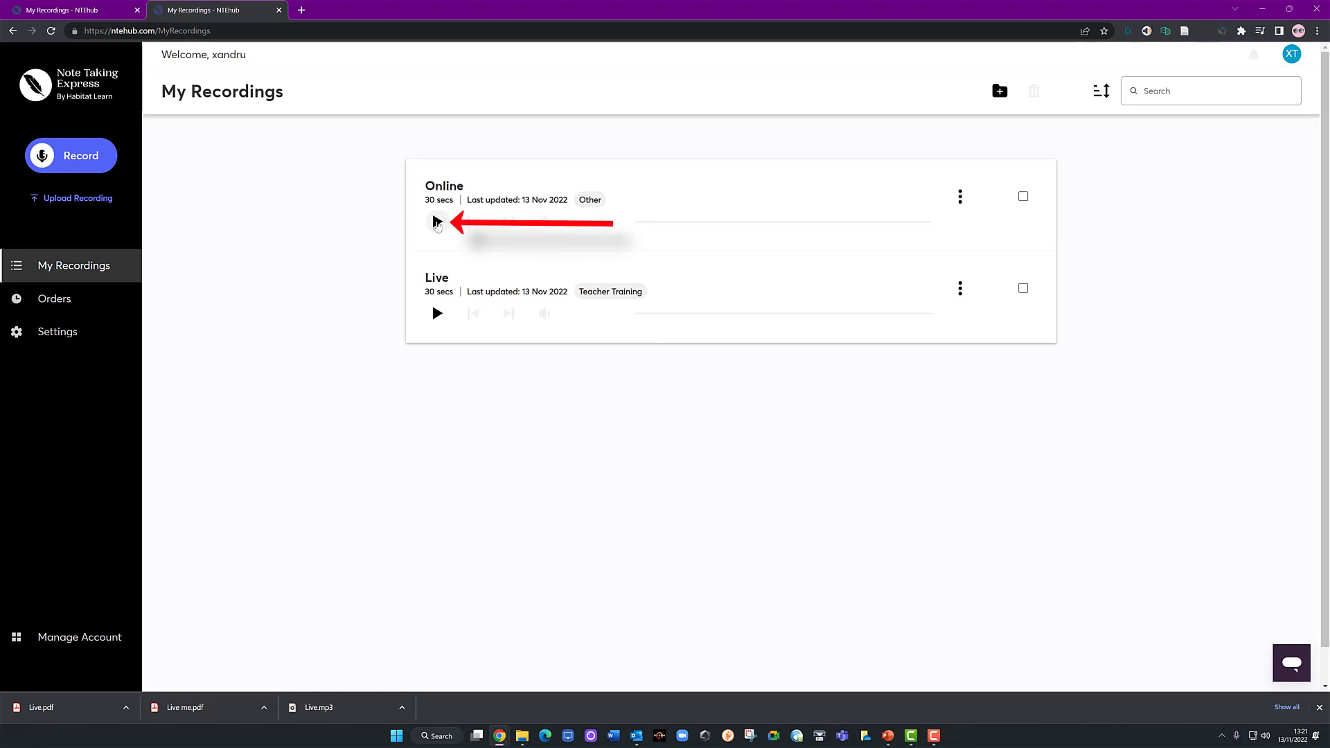
pyautogui.click(437, 221)
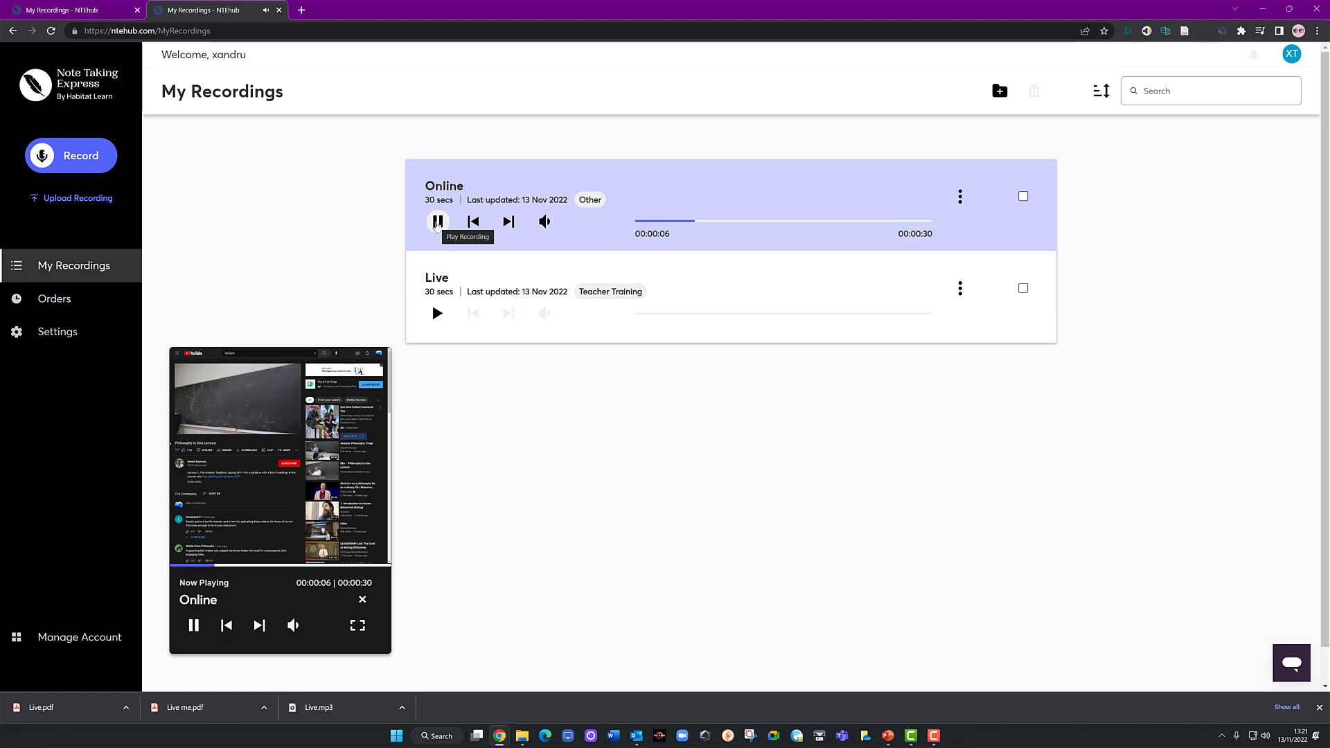
# Pause the playback and open the Online recording's project with its bookmarks sorted by Timeline Ascending
pyautogui.click(437, 222)
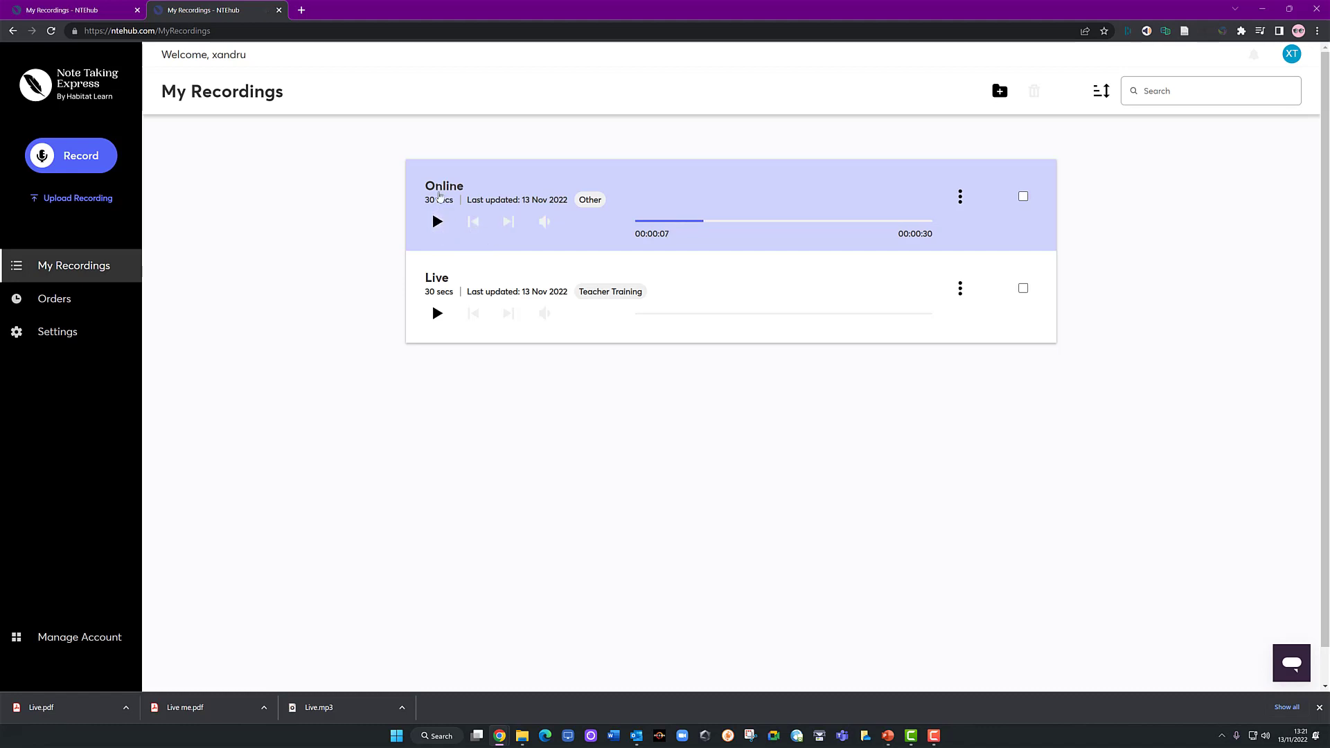
pyautogui.click(439, 191)
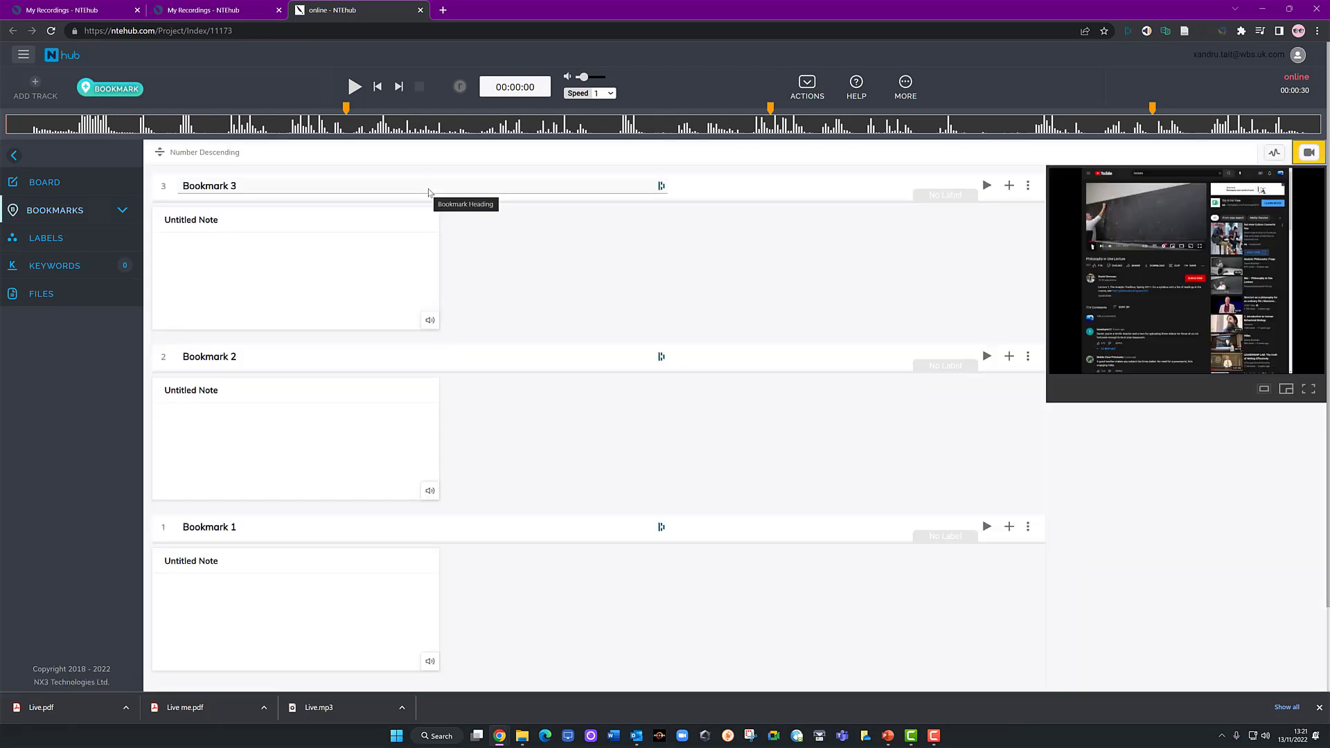
pyautogui.click(197, 153)
pyautogui.click(205, 195)
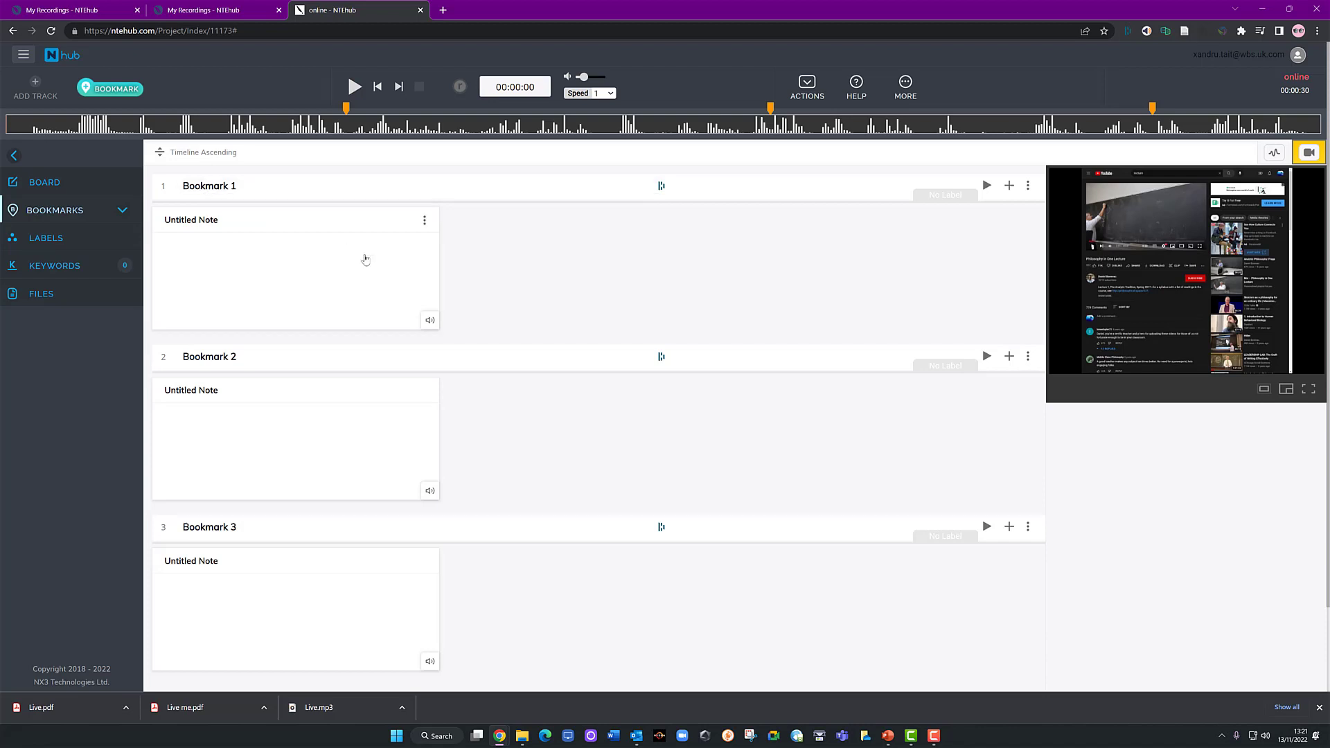
# Play a few seconds of the captured lecture video in the project, and pause it
pyautogui.moveTo(1066, 363)
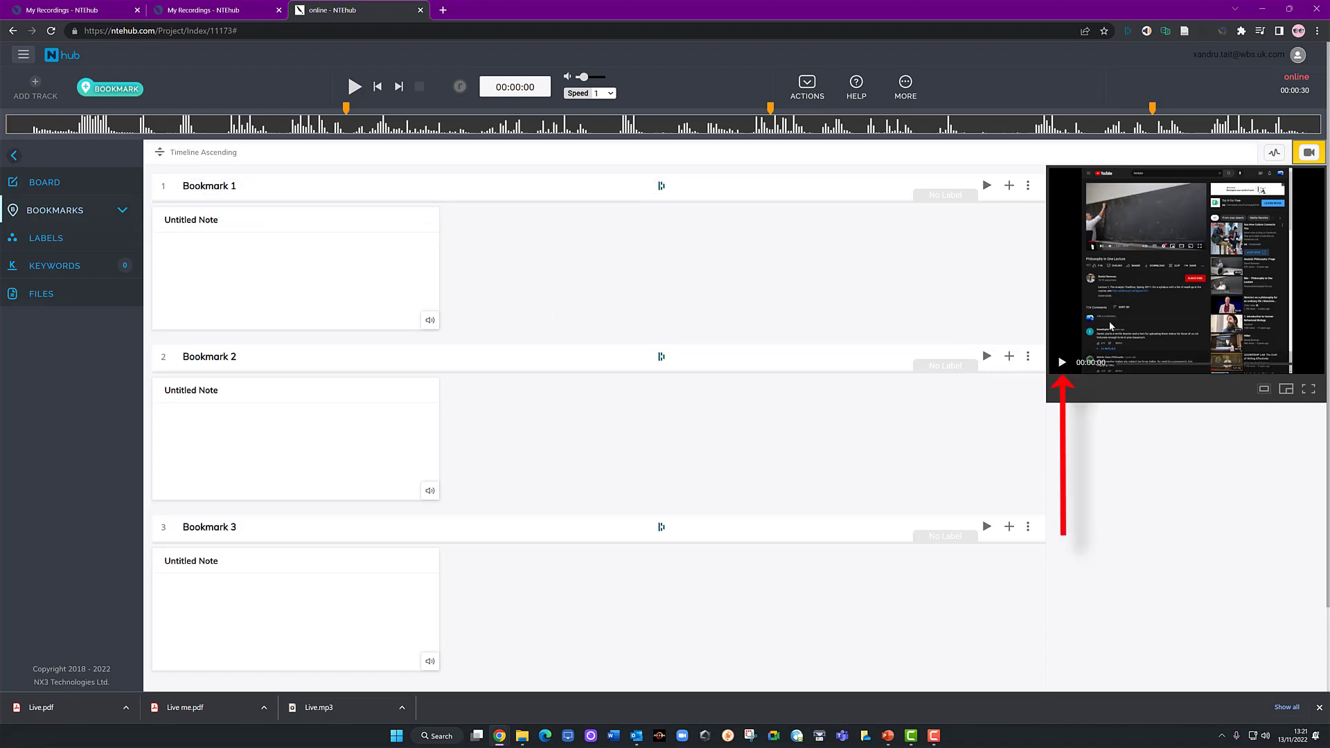
pyautogui.click(1063, 363)
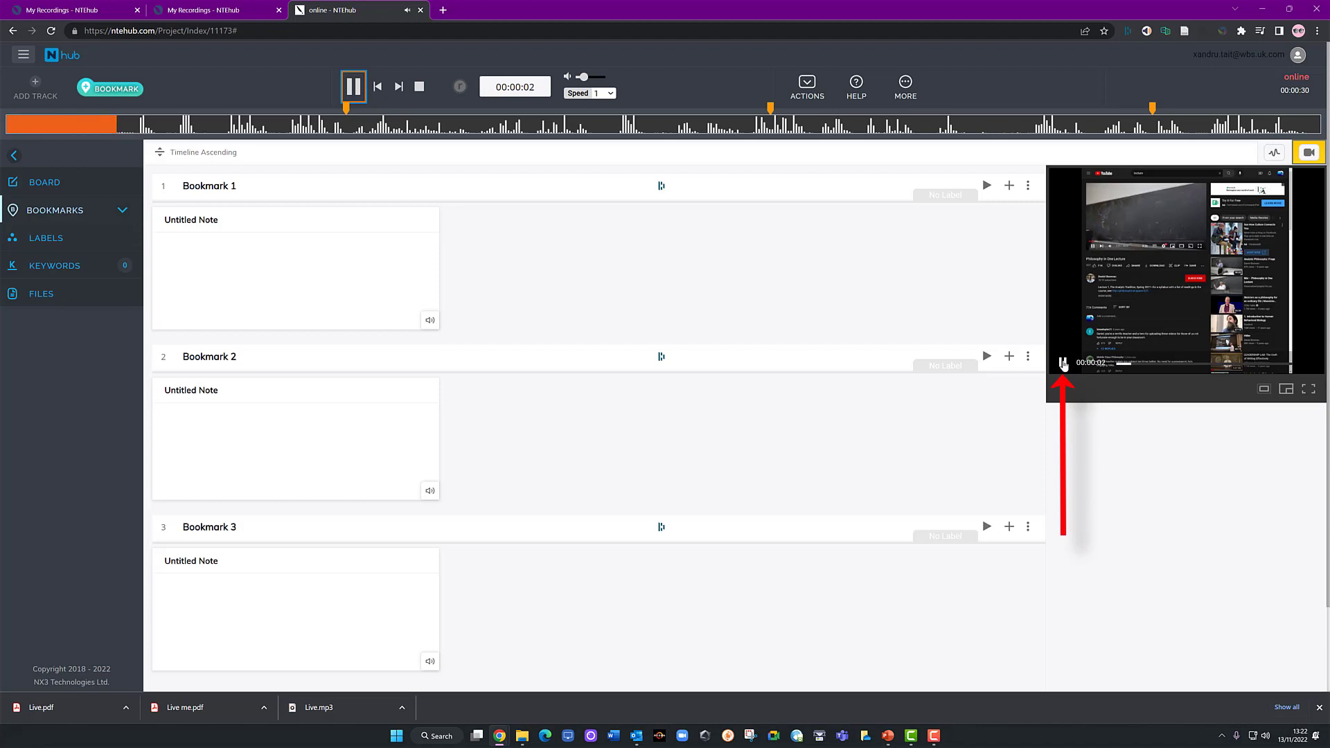
pyautogui.click(1063, 363)
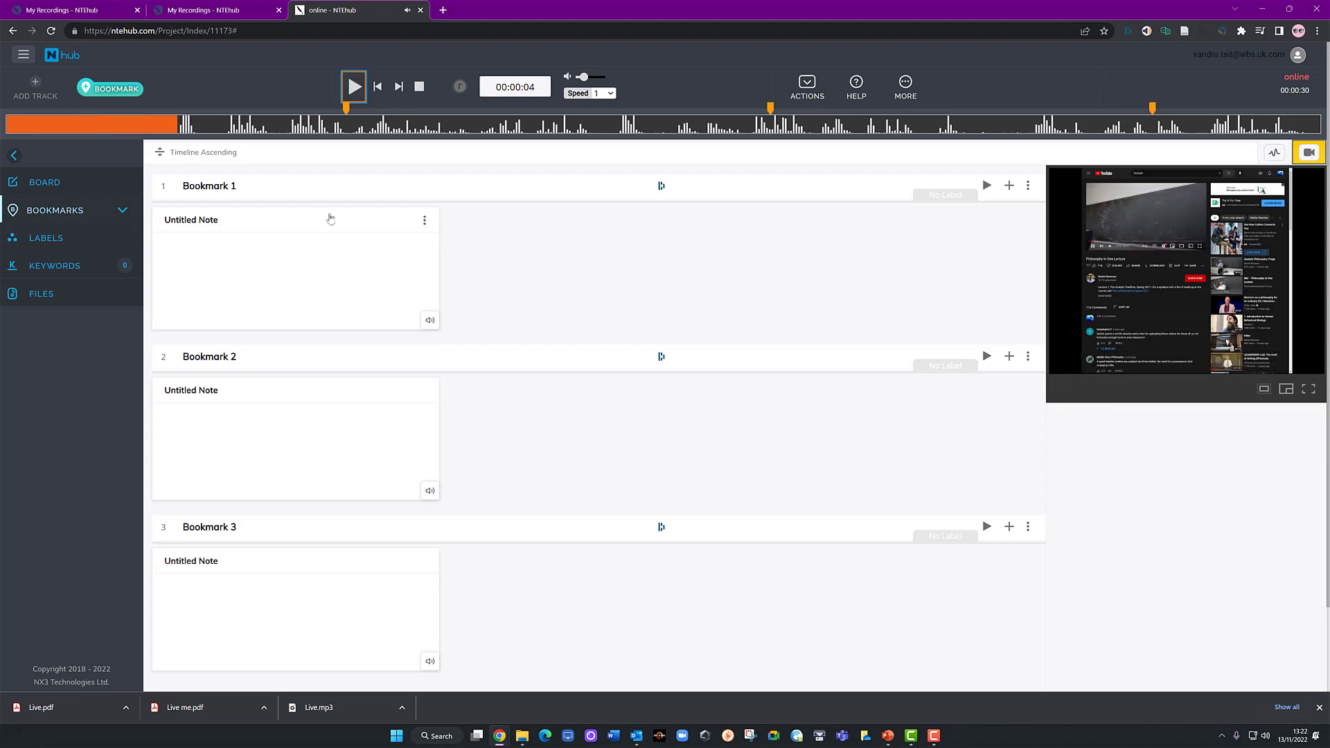
# Title the untitled note under Bookmark 1 "part 1" and close the note editor
pyautogui.click(244, 252)
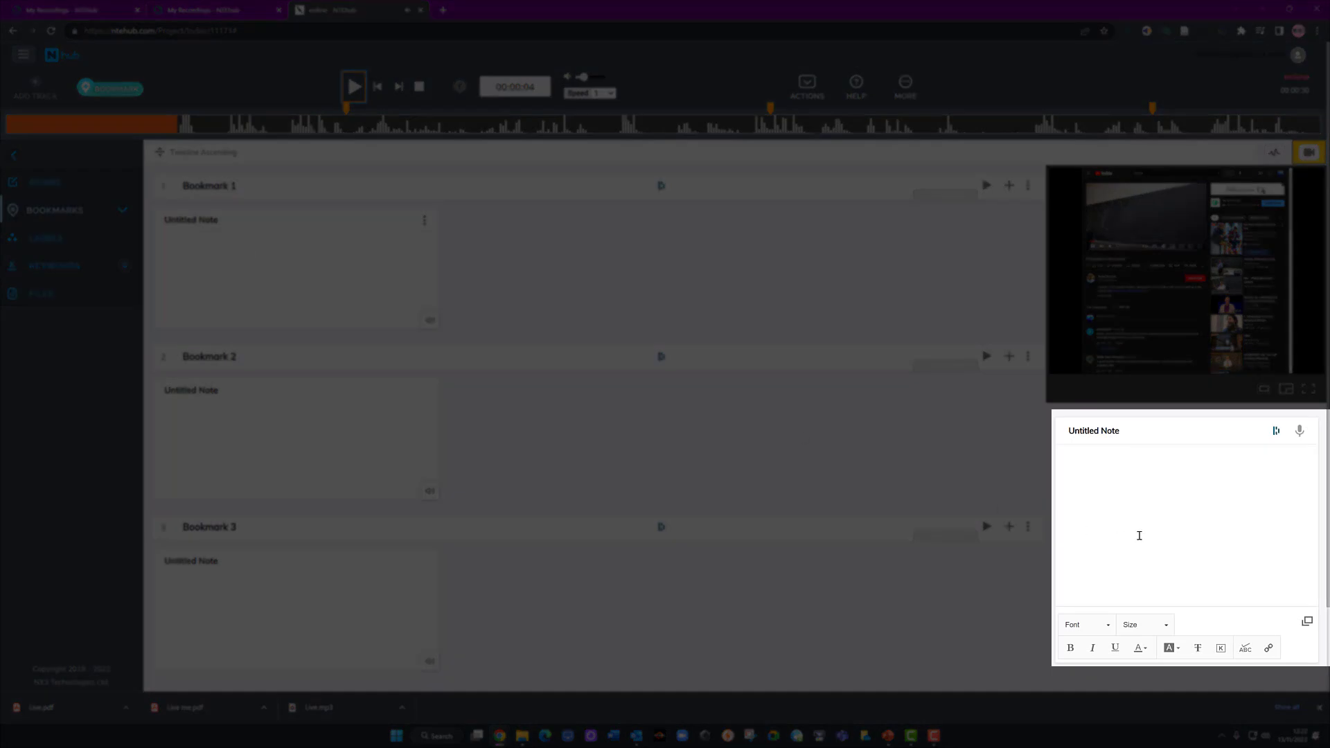
pyautogui.click(1121, 436)
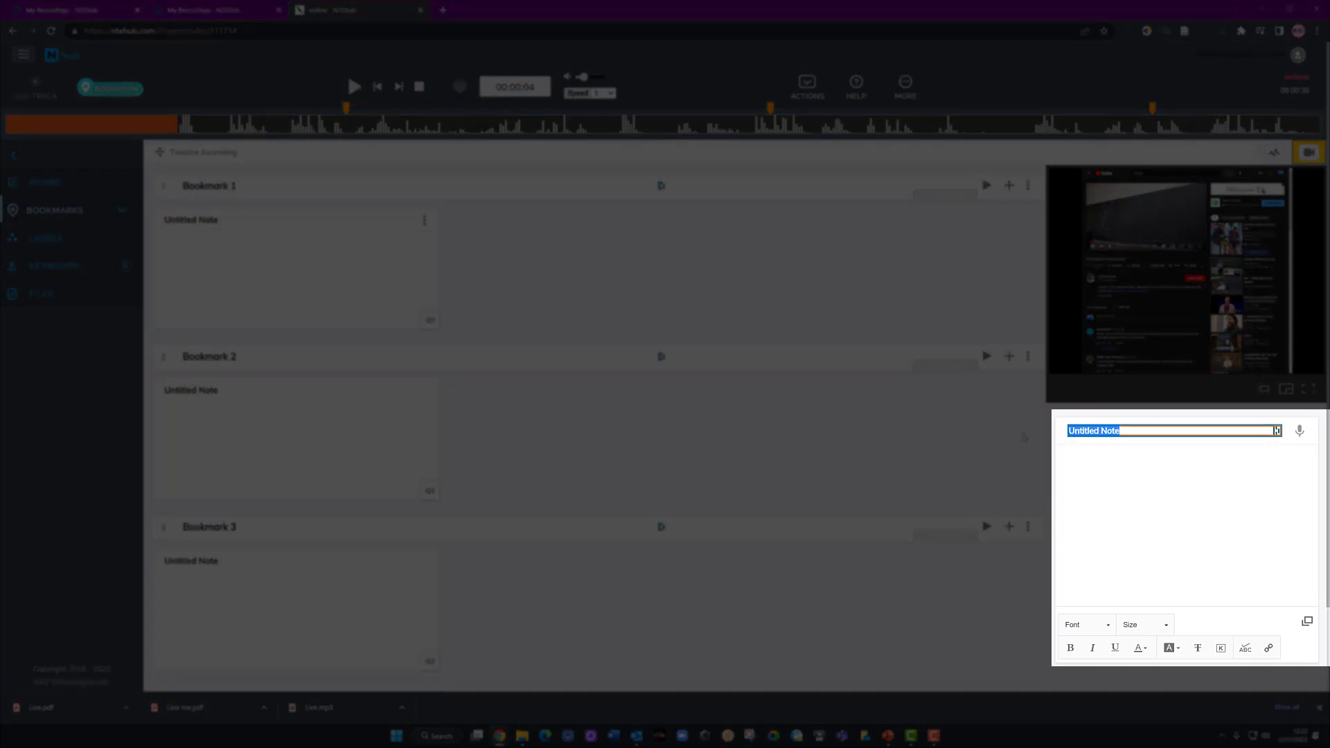
pyautogui.write('part 1')
pyautogui.click(1110, 477)
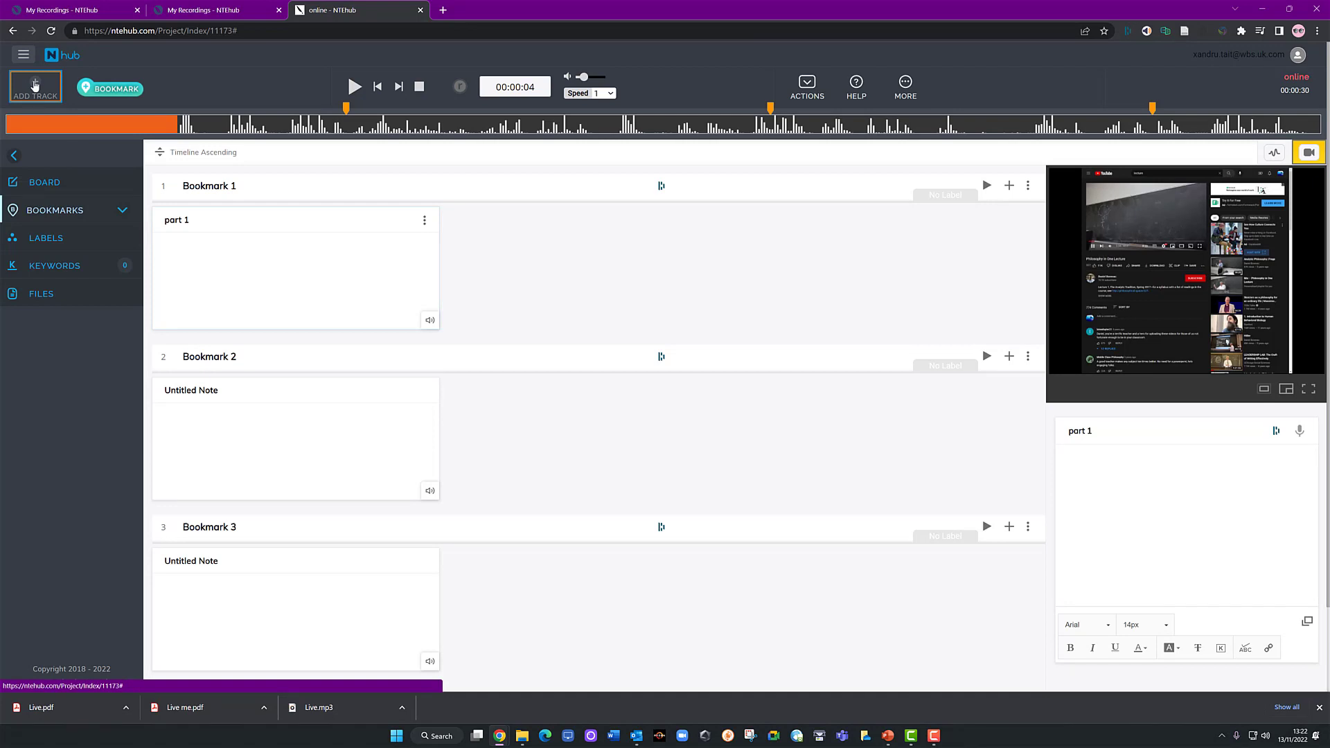
pyautogui.click(525, 279)
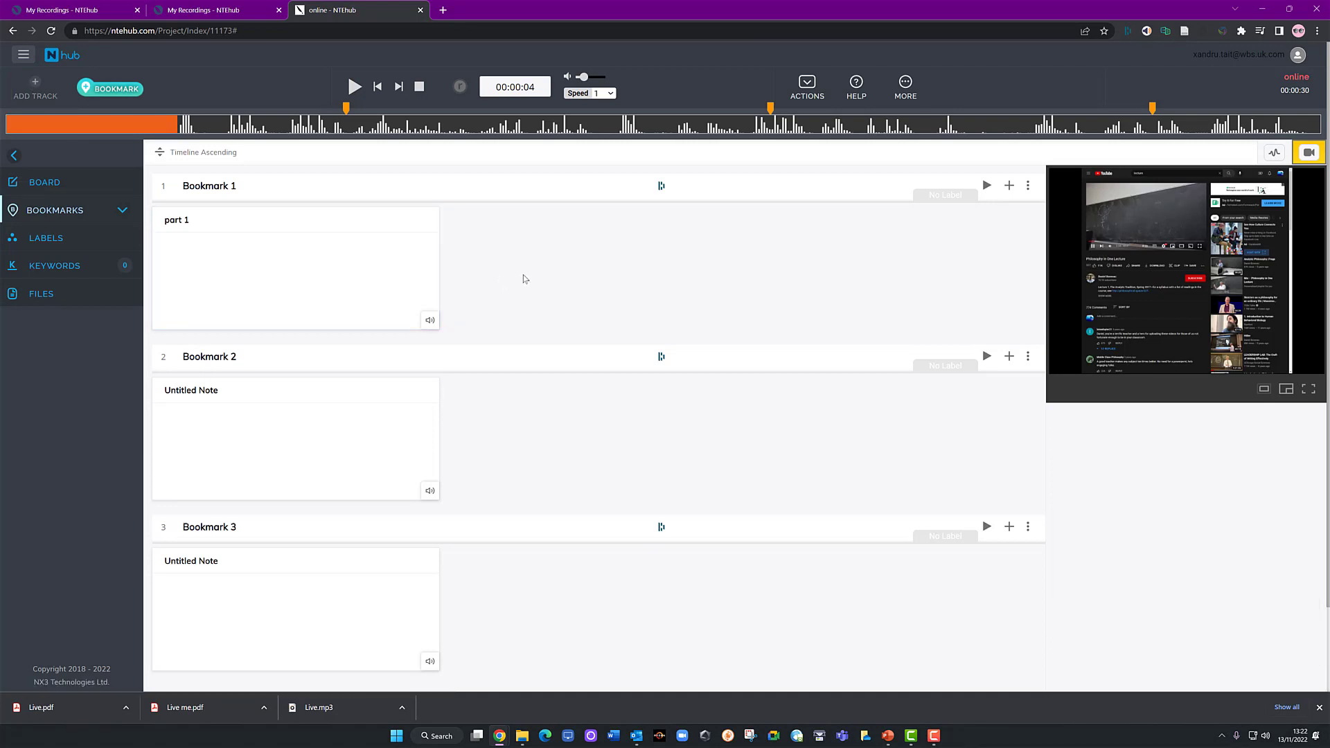